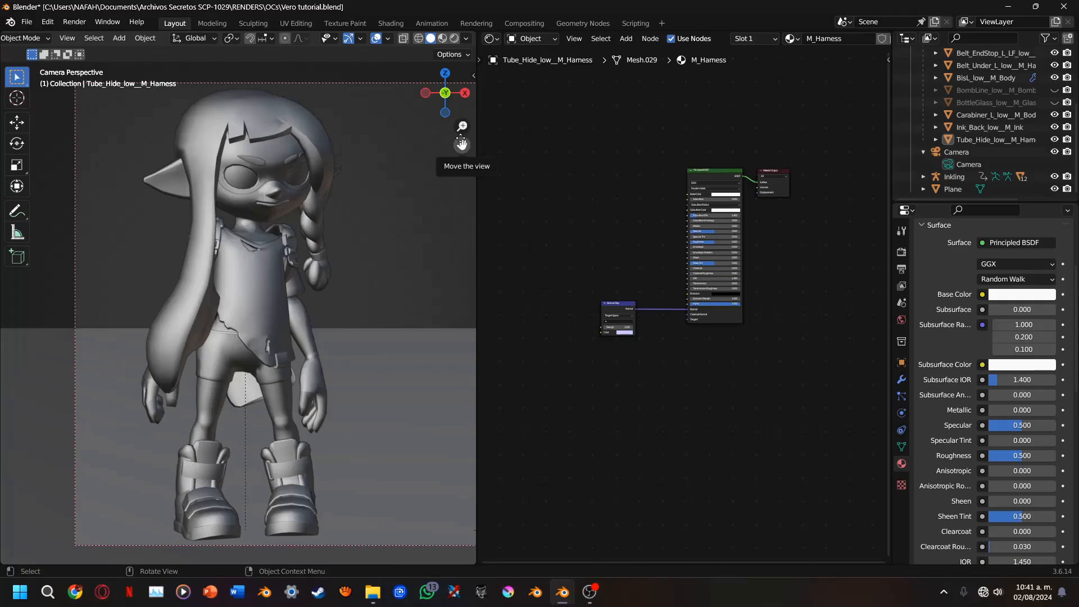
# Unhide all hidden objects and return the viewport to a closer camera view of the character
pyautogui.hotkey('alt', 'h')
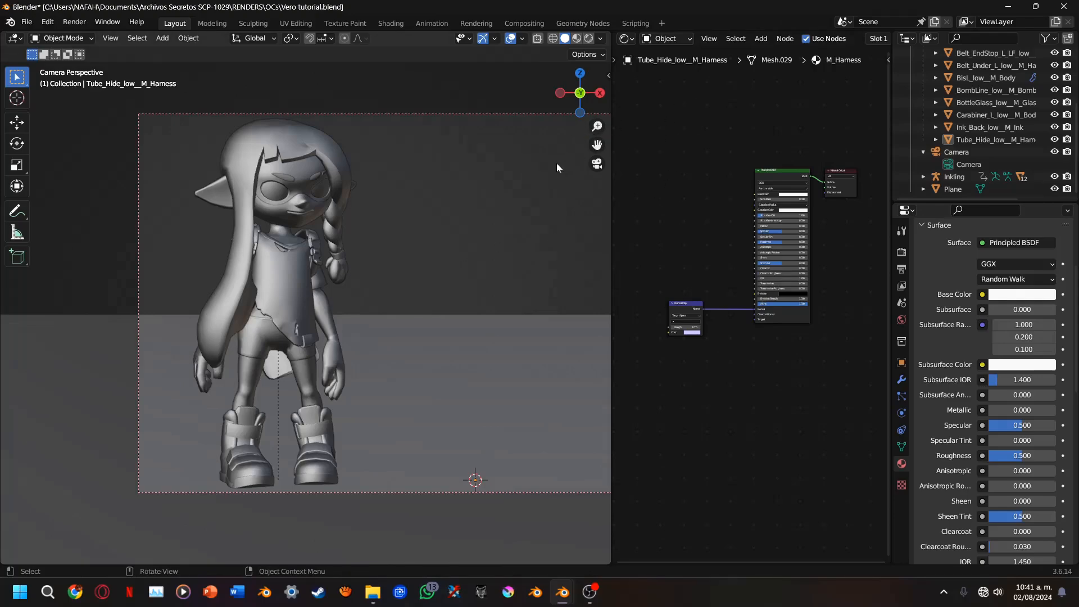
pyautogui.moveTo(579, 95)
pyautogui.mouseDown()
pyautogui.moveTo(526, 132)
pyautogui.moveTo(496, 176)
pyautogui.moveTo(593, 96)
pyautogui.moveTo(633, 101)
pyautogui.moveTo(590, 96)
pyautogui.mouseUp()
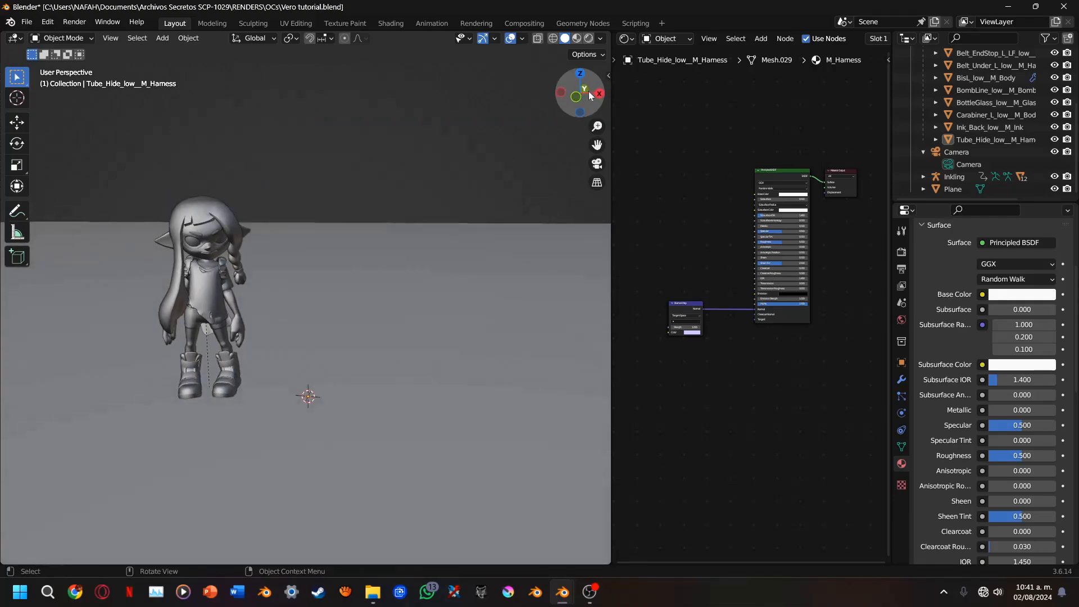
pyautogui.click(597, 163)
pyautogui.scroll(2, 235, 340)
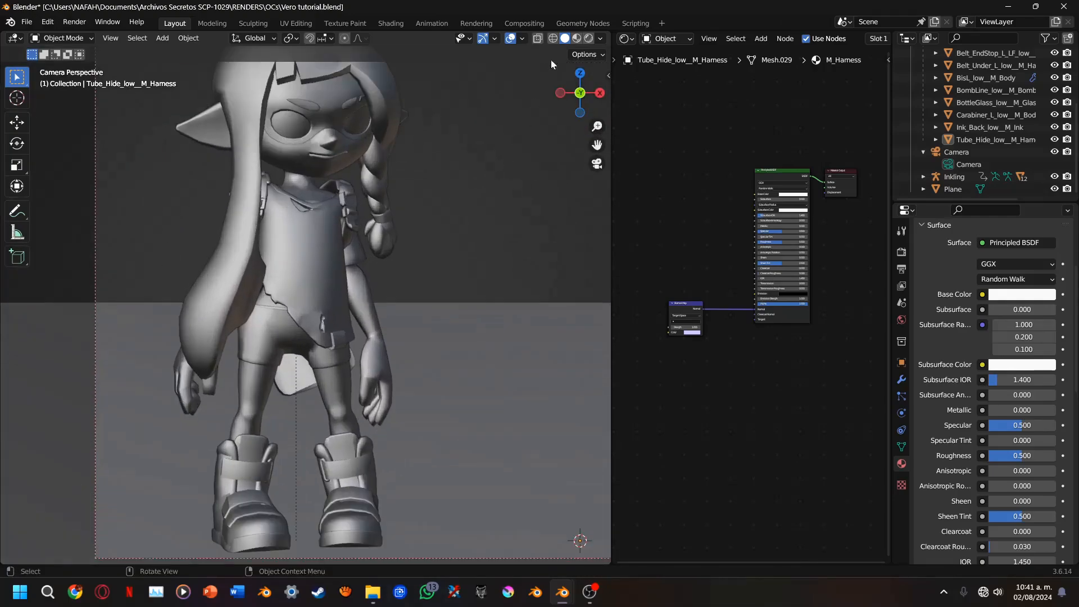
# Show the scene's render settings with Cycles as the render engine and switch the viewport to Material Preview shading
pyautogui.click(901, 251)
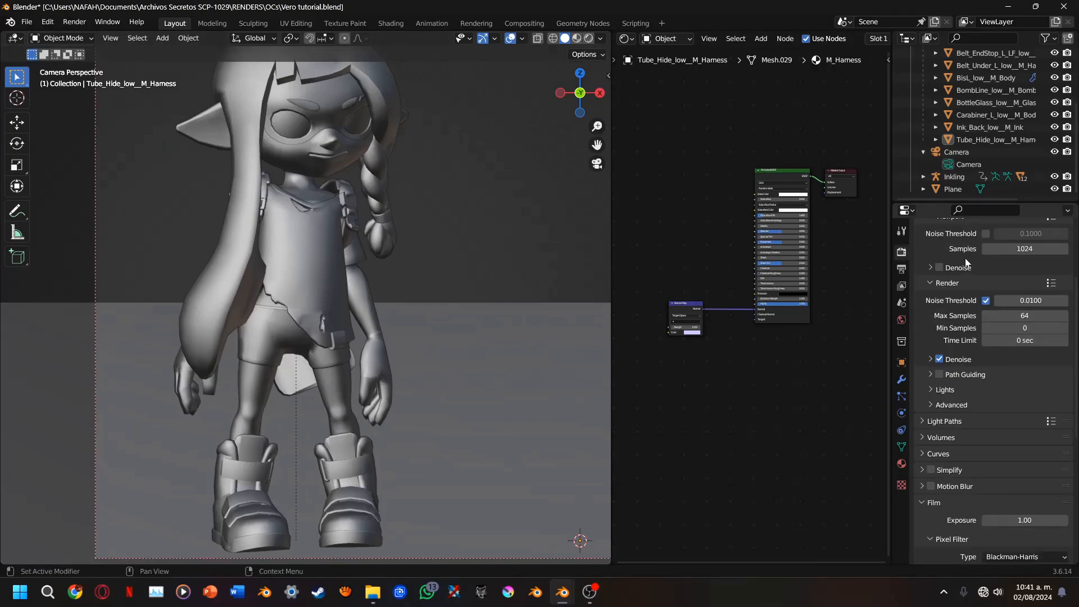
pyautogui.scroll(5, 994, 231)
pyautogui.click(997, 253)
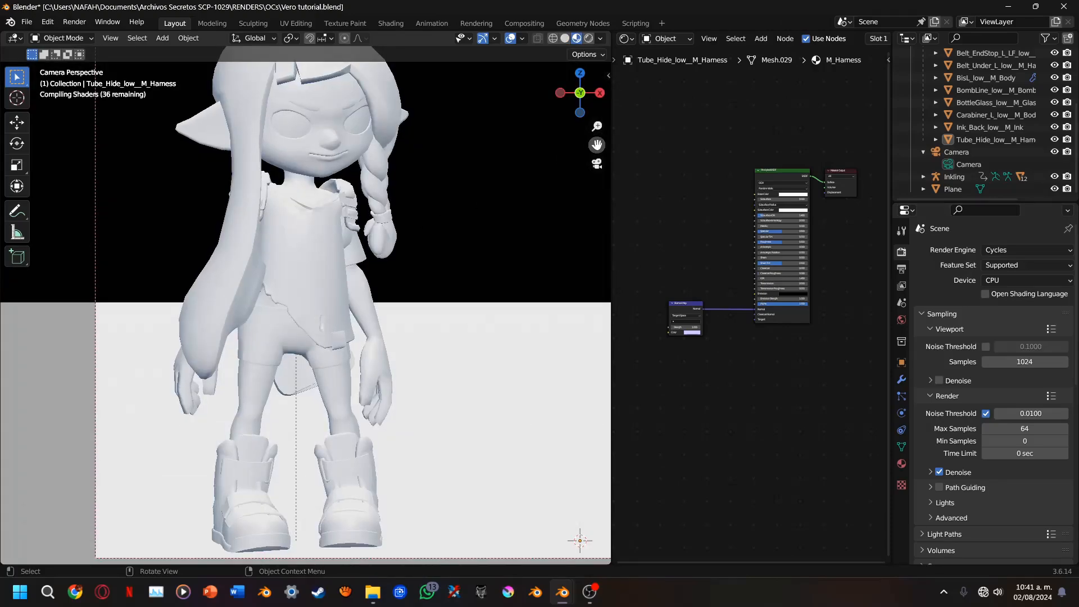
# Hide the ground plane and return to the camera view of the character
pyautogui.scroll(-1, 495, 195)
pyautogui.click(423, 313)
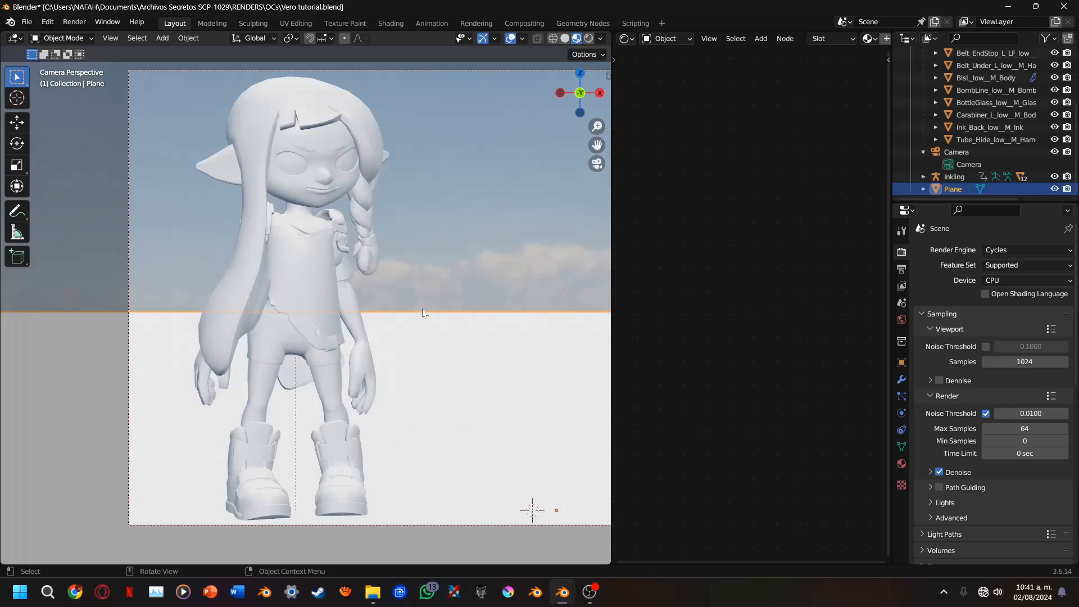
pyautogui.press('h')
pyautogui.moveTo(564, 109); pyautogui.dragTo(516, 153)
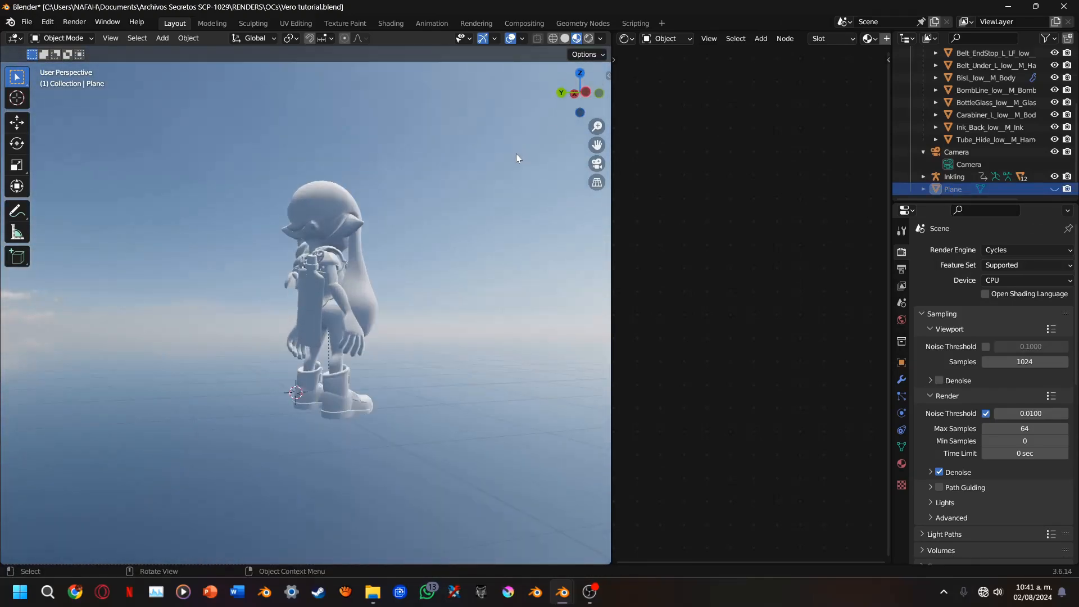
pyautogui.click(597, 164)
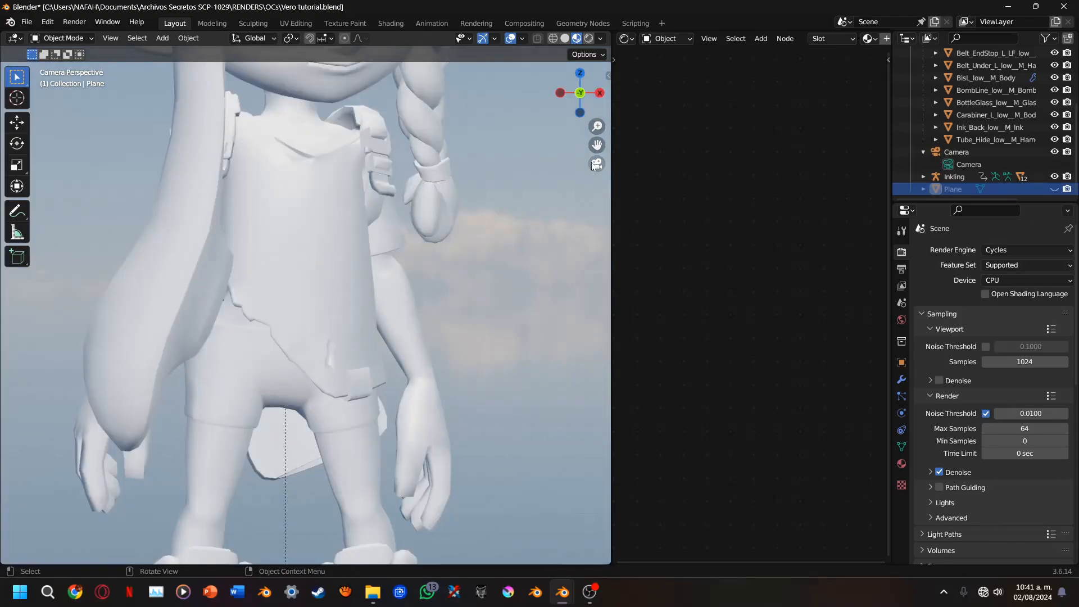
pyautogui.click(600, 38)
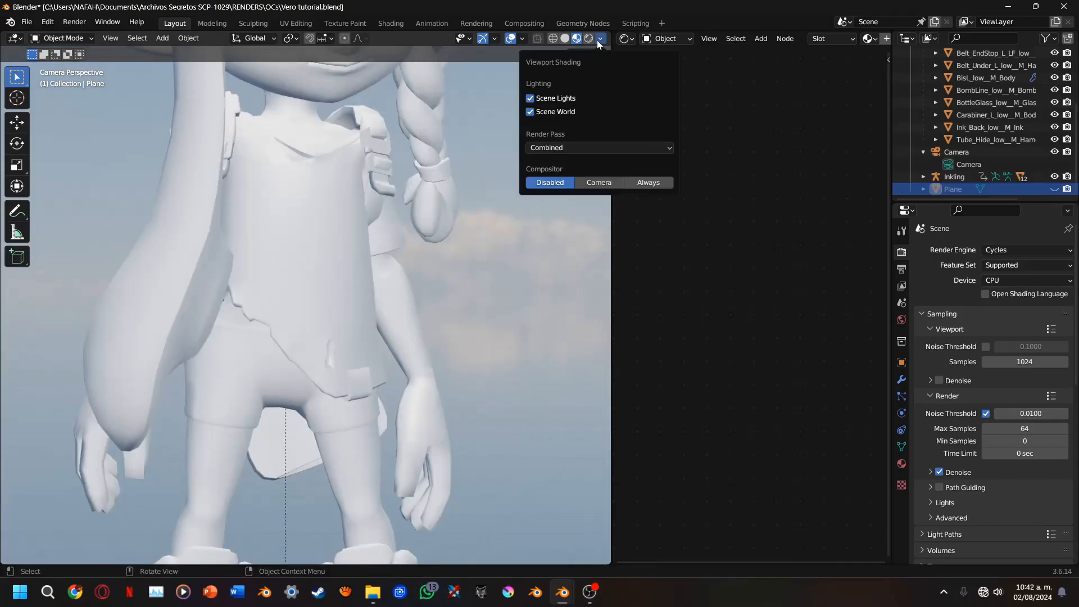
pyautogui.scroll(-6, 507, 312)
pyautogui.scroll(1, 505, 295)
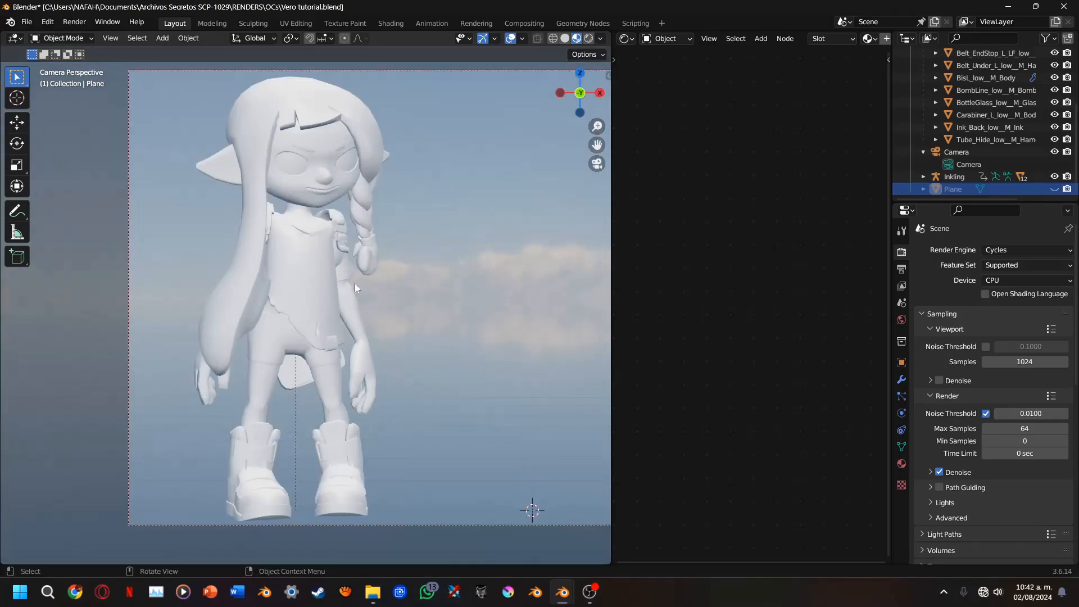
# Select the character's hair and widen the shader editor so its material nodes fit in view
pyautogui.click(379, 256)
pyautogui.moveTo(613, 235); pyautogui.dragTo(501, 236)
pyautogui.press('Home')
pyautogui.scroll(2, 746, 308)
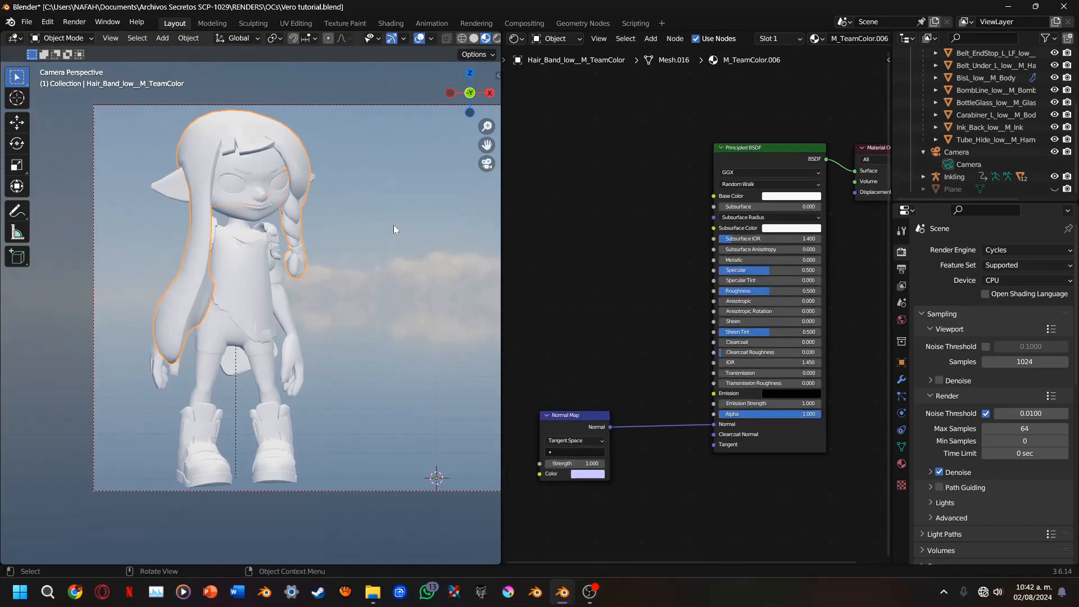
# Frame the character more closely and select the shirt to bring up its M_TES063 material nodes
pyautogui.scroll(3, 394, 223)
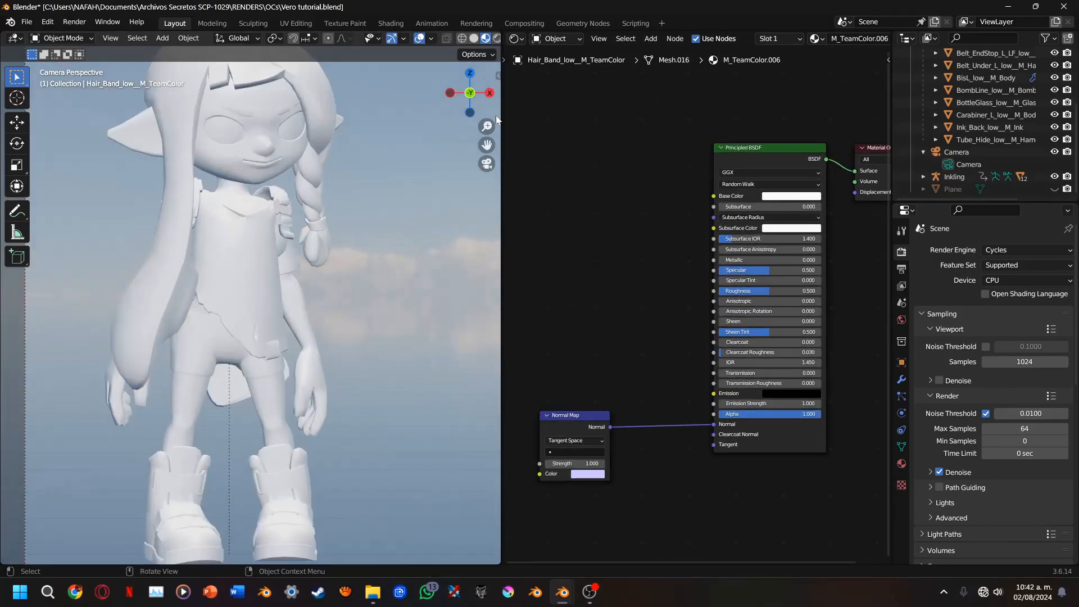
pyautogui.moveTo(487, 145); pyautogui.dragTo(468, 174)
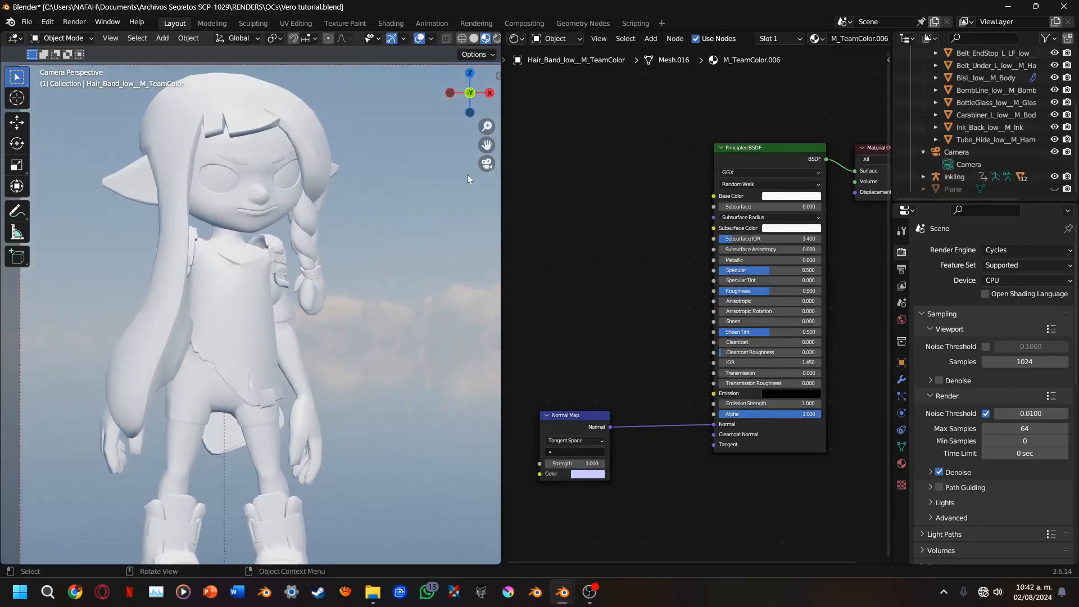
pyautogui.scroll(2, 378, 193)
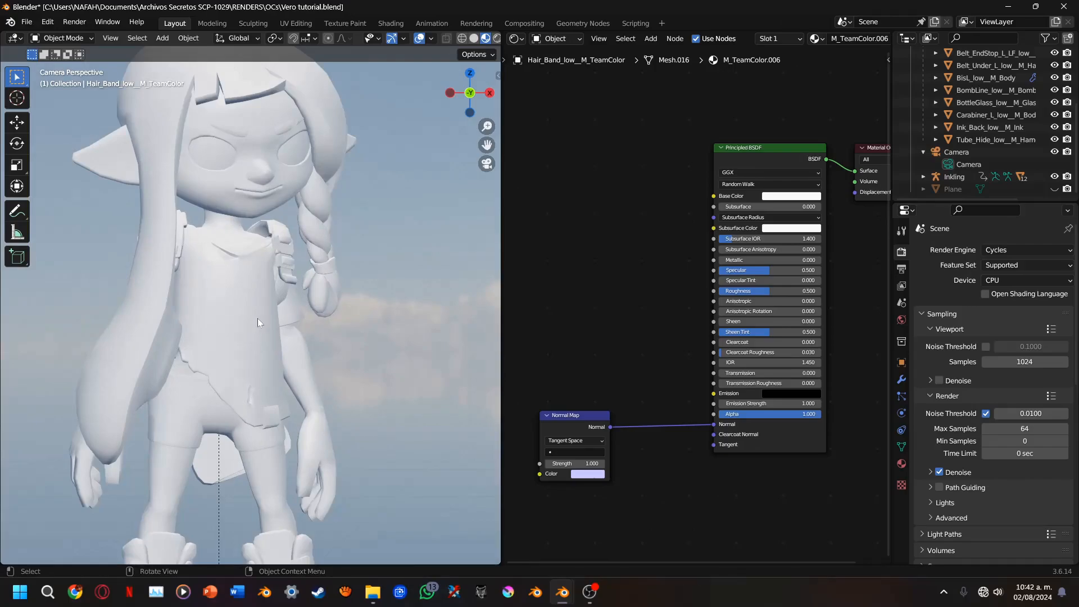
pyautogui.click(258, 322)
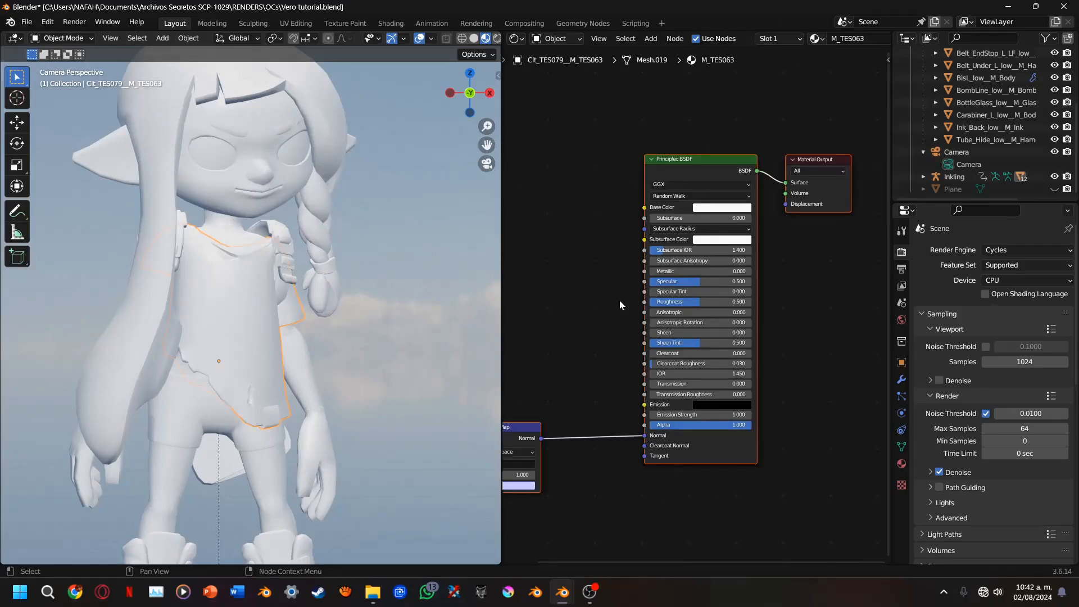
pyautogui.moveTo(619, 301); pyautogui.dragTo(713, 308, button='middle')
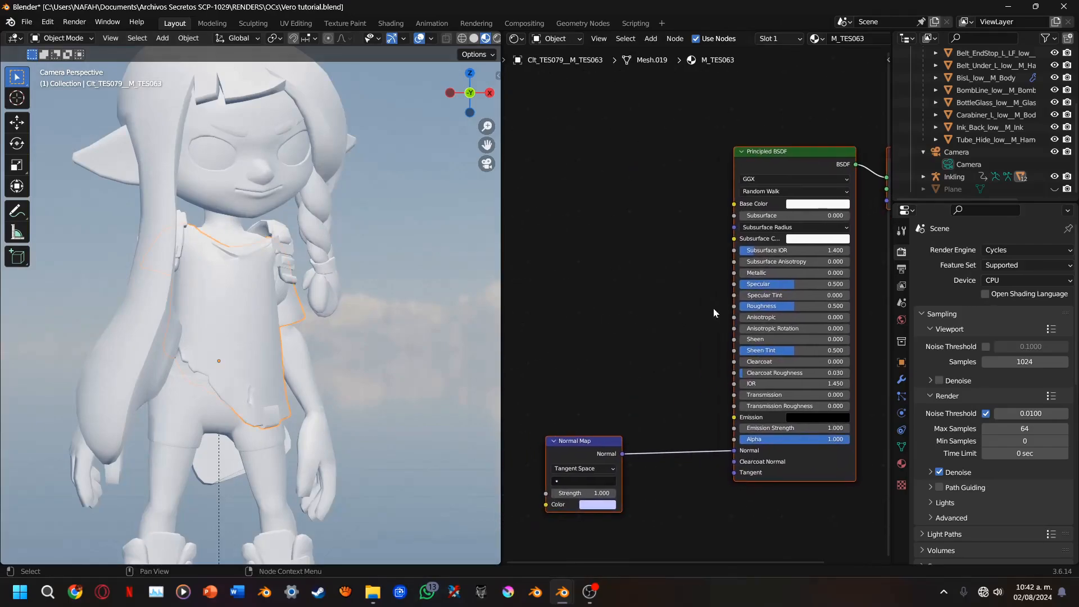
# Select the body mesh and move the Normal Map node closer to the Principled BSDF in its M_Body material
pyautogui.click(229, 226)
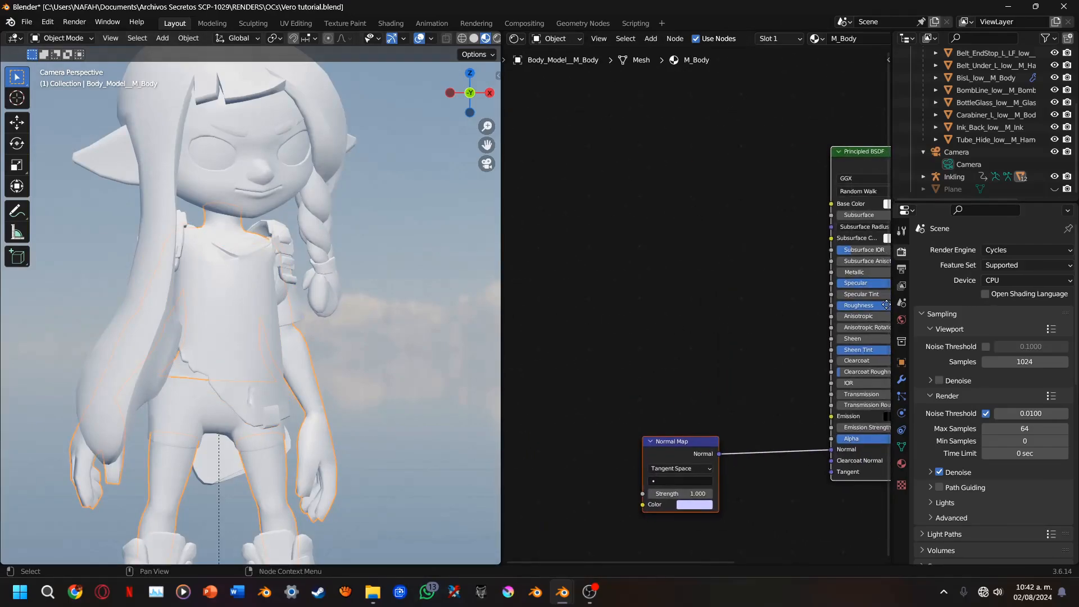
pyautogui.moveTo(891, 309); pyautogui.dragTo(868, 297, button='middle')
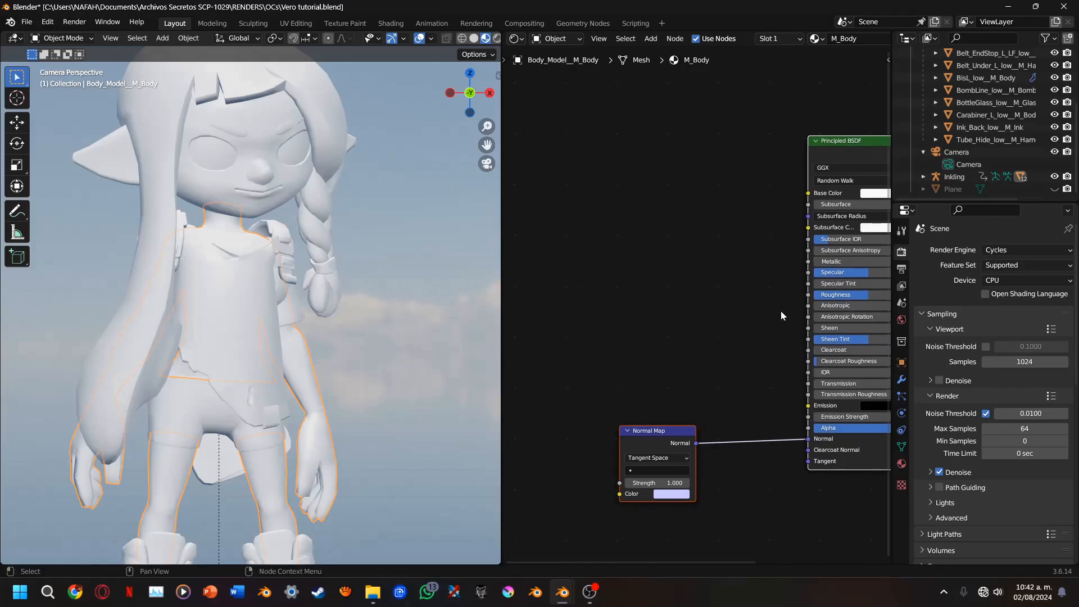
pyautogui.scroll(-2, 749, 330)
pyautogui.moveTo(568, 421); pyautogui.dragTo(645, 442)
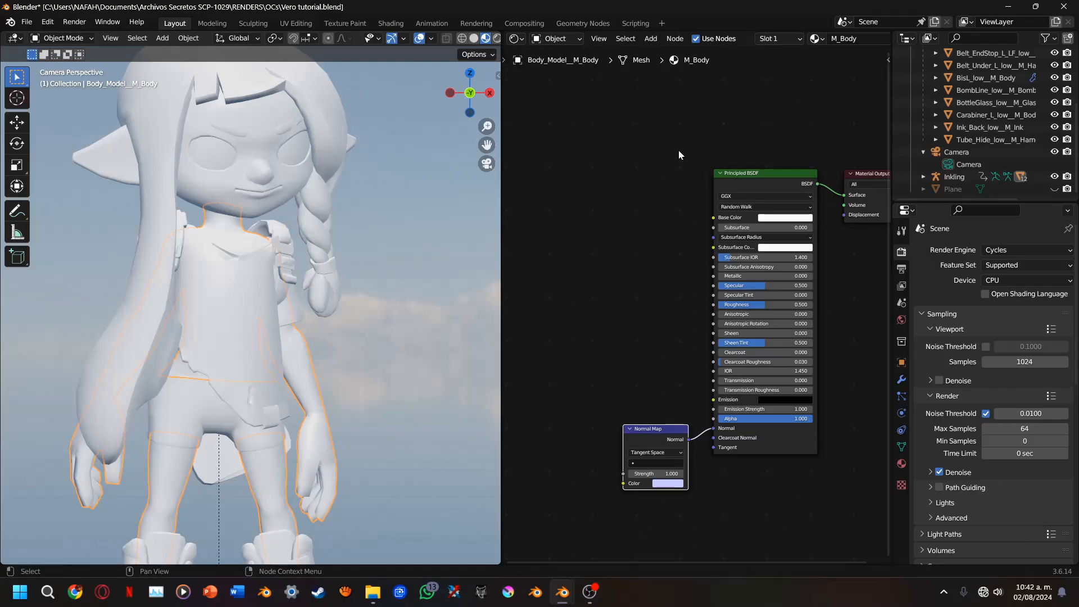
pyautogui.moveTo(679, 155); pyautogui.dragTo(623, 201, button='middle')
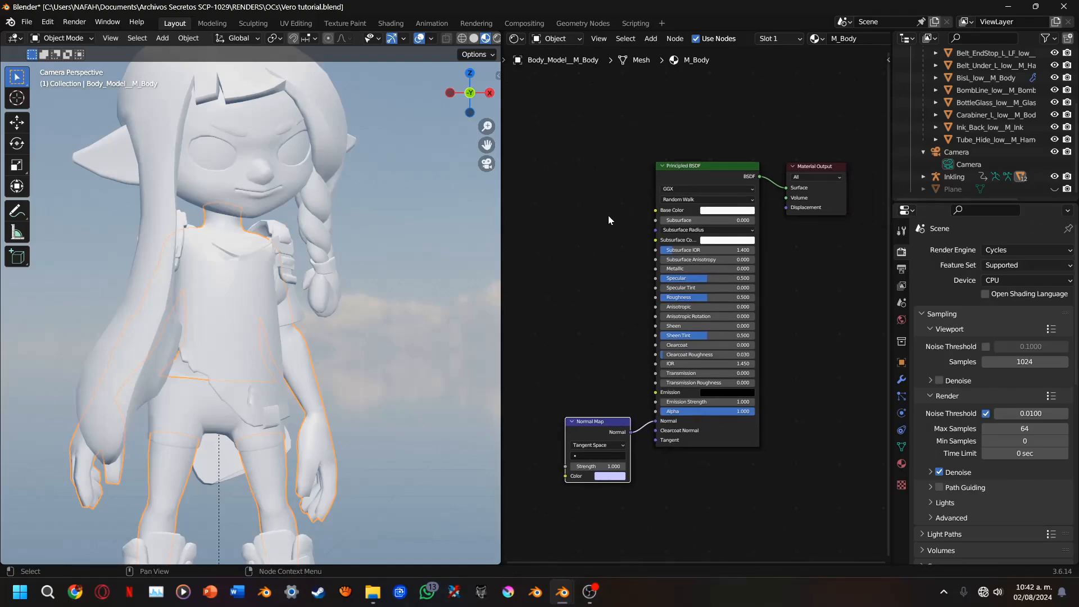
pyautogui.scroll(-3, 815, 43)
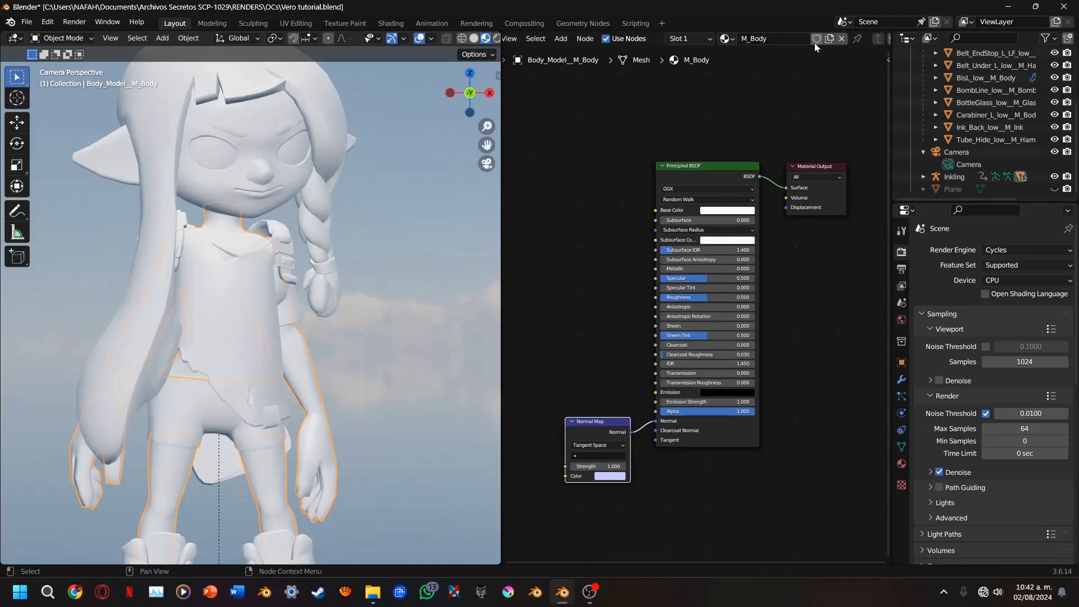
pyautogui.moveTo(590, 197); pyautogui.dragTo(792, 524)
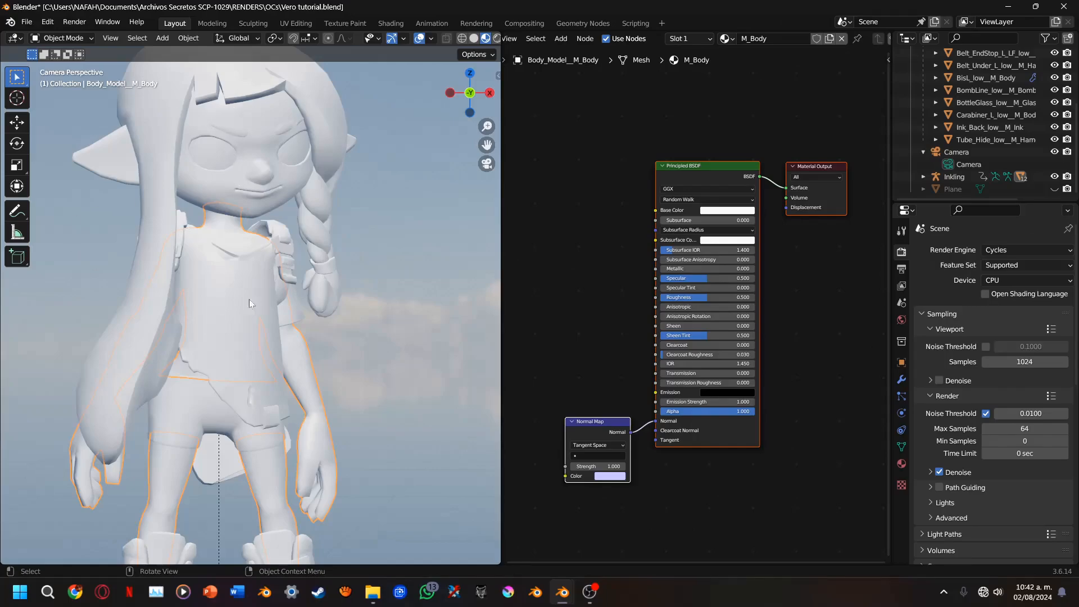
# Examine the material nodes of the shirt and of the hair
pyautogui.click(251, 316)
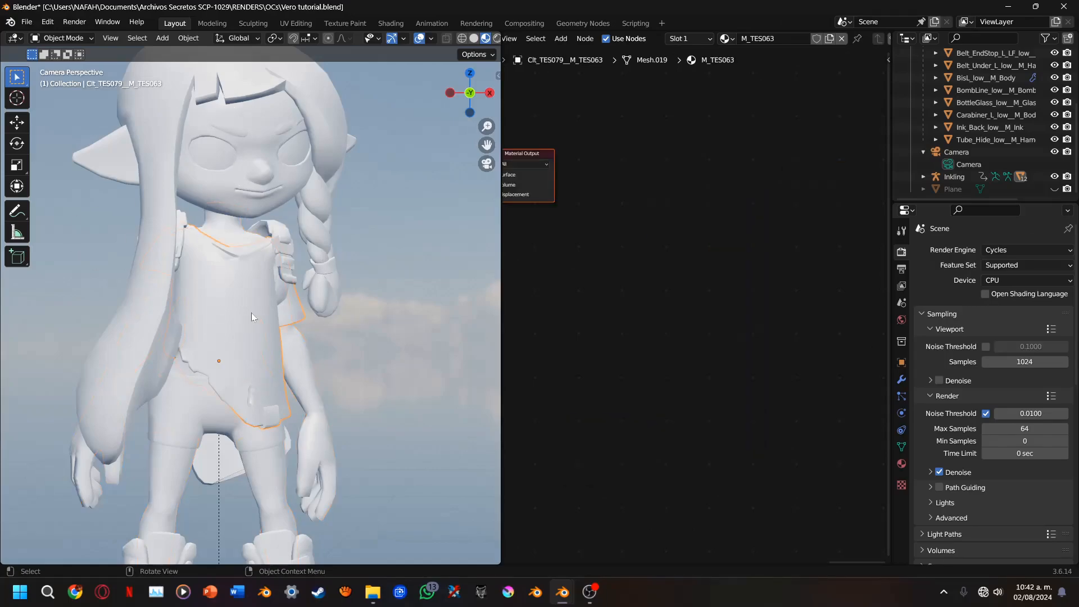
pyautogui.moveTo(738, 260)
pyautogui.mouseDown(button='middle')
pyautogui.moveTo(530, 207)
pyautogui.moveTo(720, 269)
pyautogui.mouseUp(button='middle')
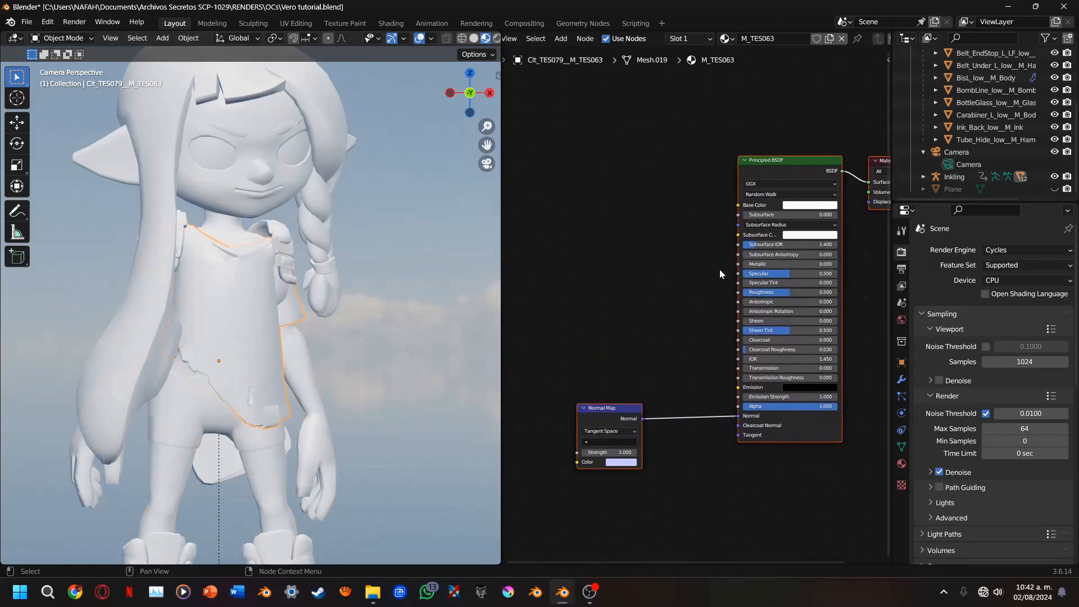
pyautogui.click(290, 262)
pyautogui.click(307, 257)
pyautogui.moveTo(714, 348); pyautogui.dragTo(578, 368, button='middle')
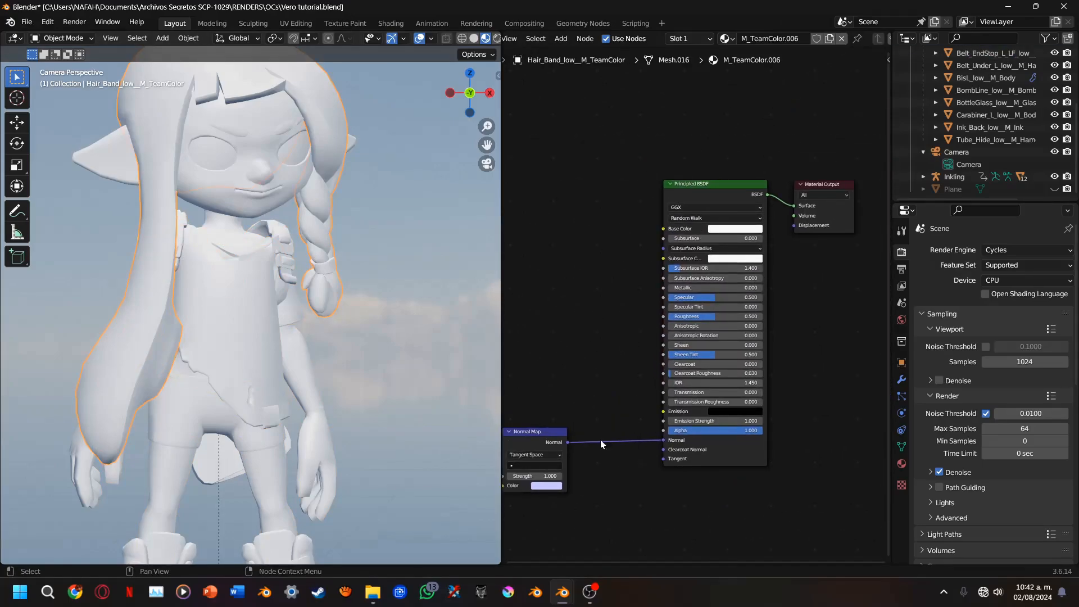
pyautogui.click(300, 310)
# Select the body mesh and start adding multiple image textures to its M_Body material
pyautogui.click(312, 406)
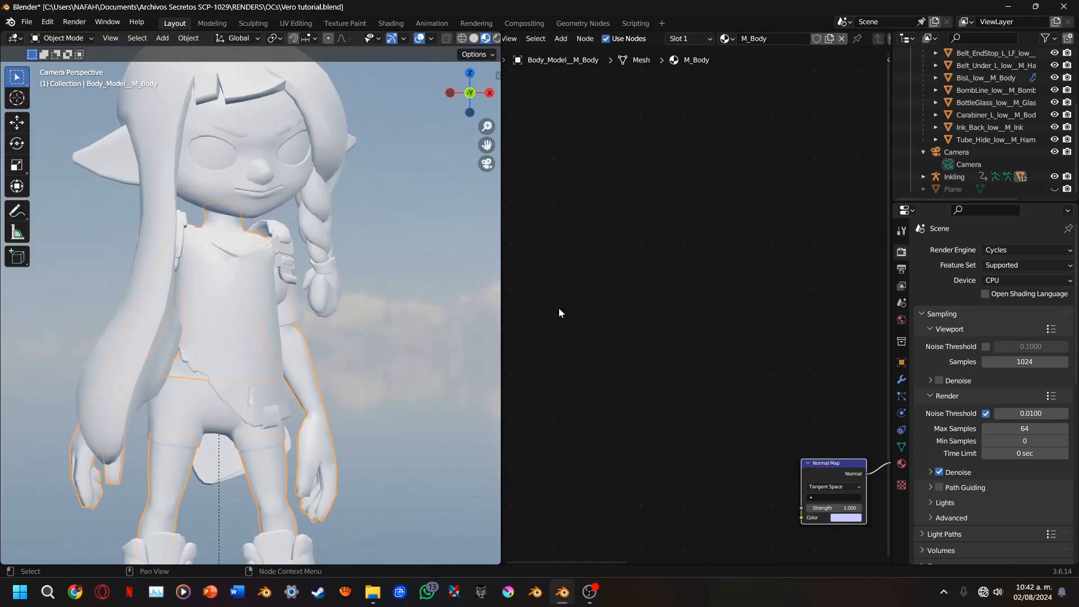
pyautogui.moveTo(871, 301); pyautogui.dragTo(693, 270, button='middle')
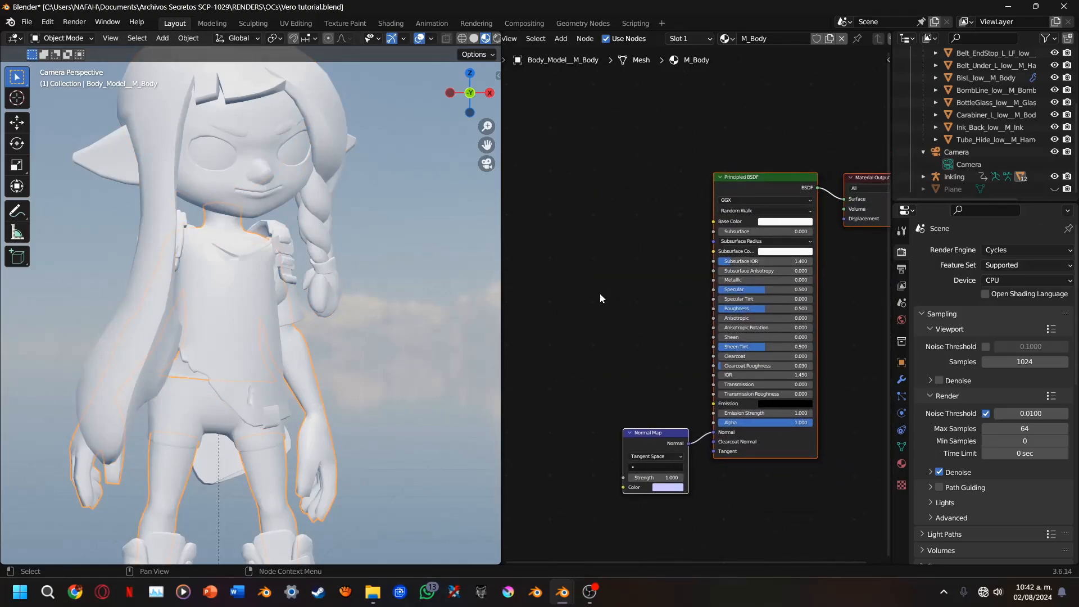
pyautogui.moveTo(578, 299); pyautogui.dragTo(636, 304, button='middle')
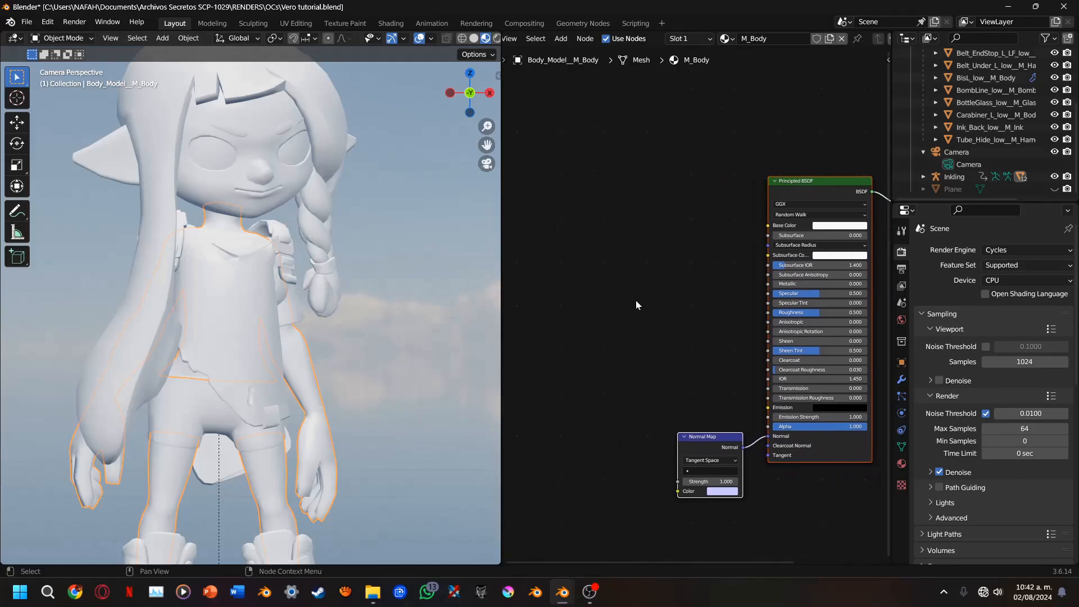
pyautogui.hotkey('shift', 'a')
pyautogui.moveTo(635, 300)
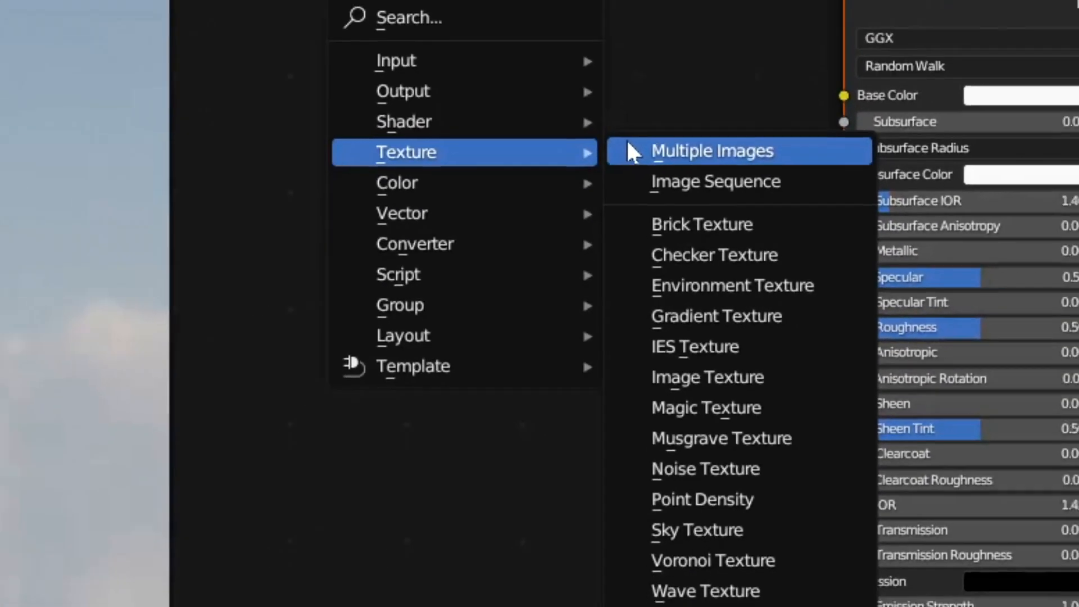
pyautogui.click(619, 132)
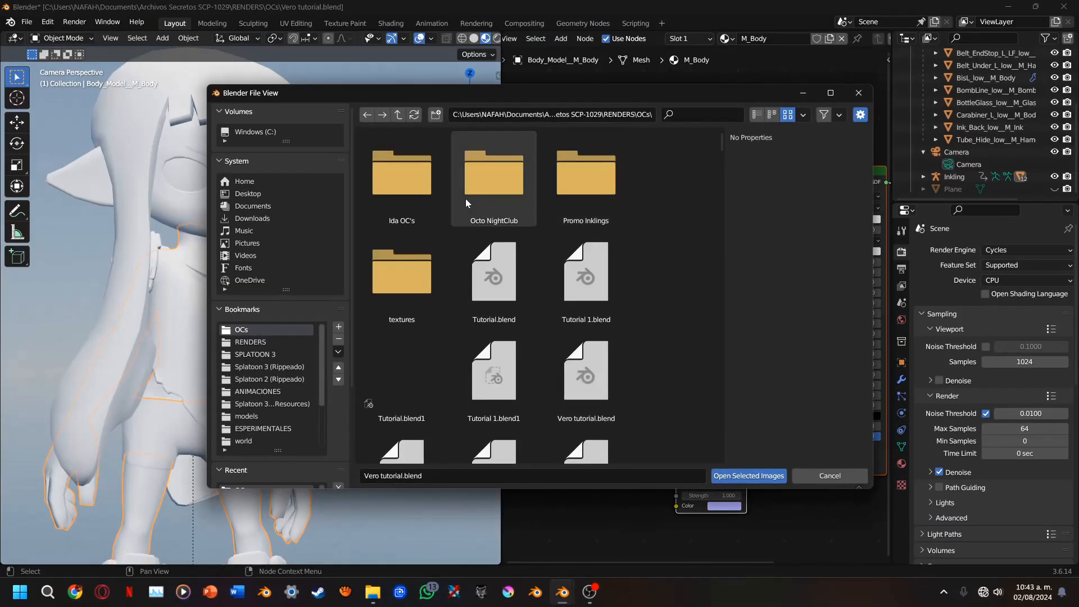
# Browse to the recent Btm_000_F folder and go up two levels to the Inkling folder
pyautogui.moveTo(355, 324); pyautogui.dragTo(356, 316)
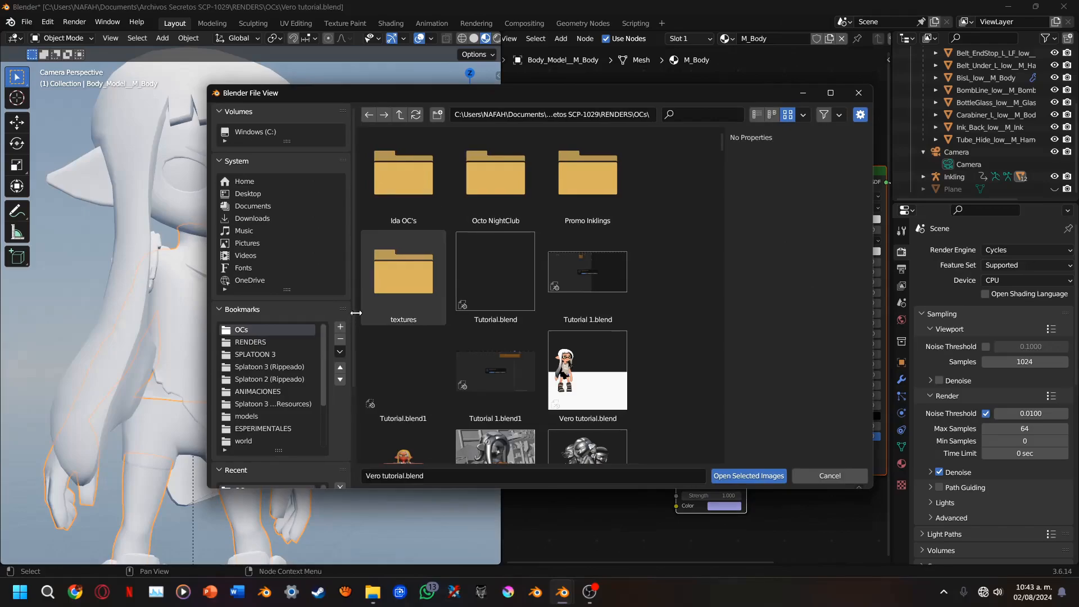
pyautogui.scroll(-5, 354, 337)
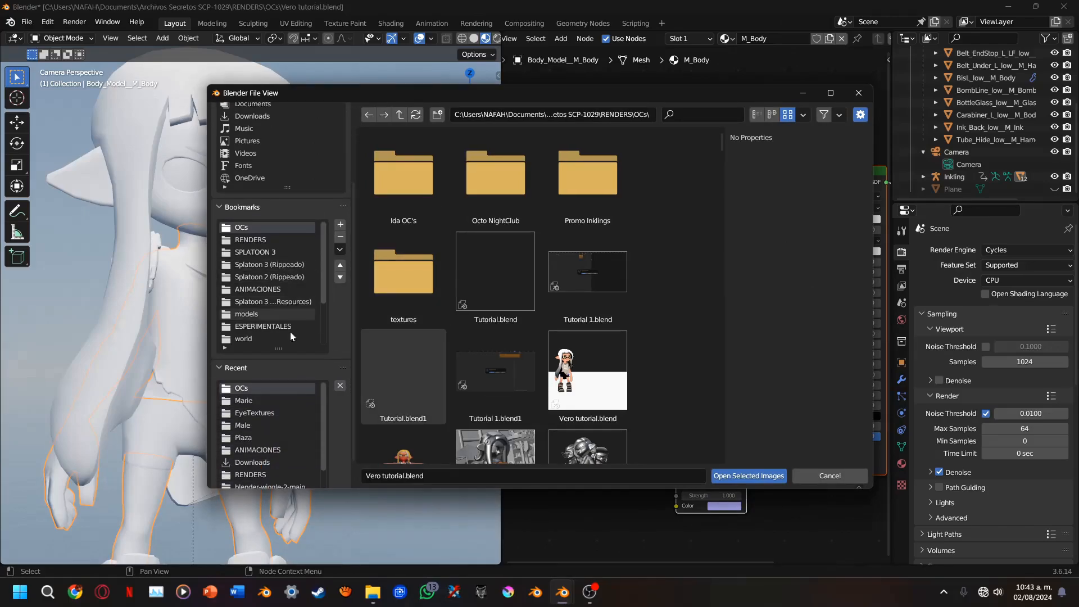
pyautogui.scroll(-2, 280, 436)
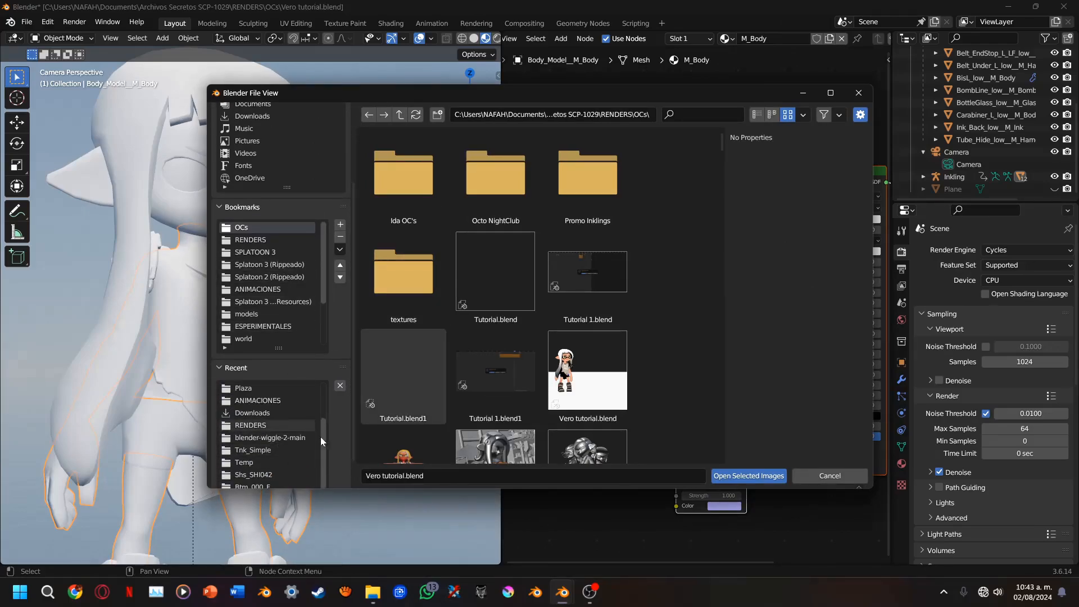
pyautogui.scroll(-2, 332, 455)
pyautogui.click(267, 453)
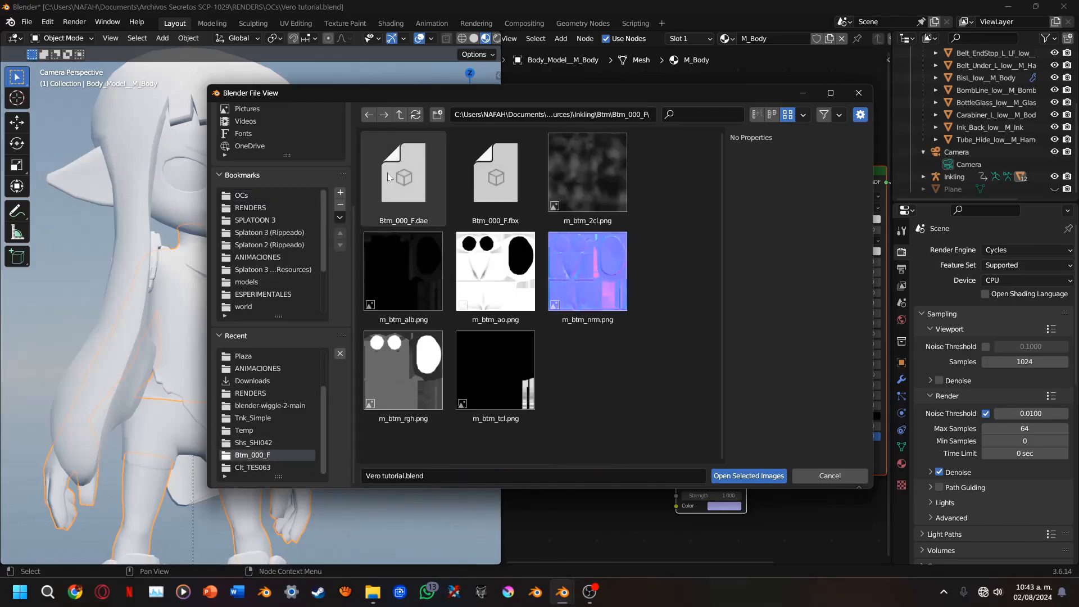
pyautogui.click(399, 115)
pyautogui.scroll(-5, 494, 393)
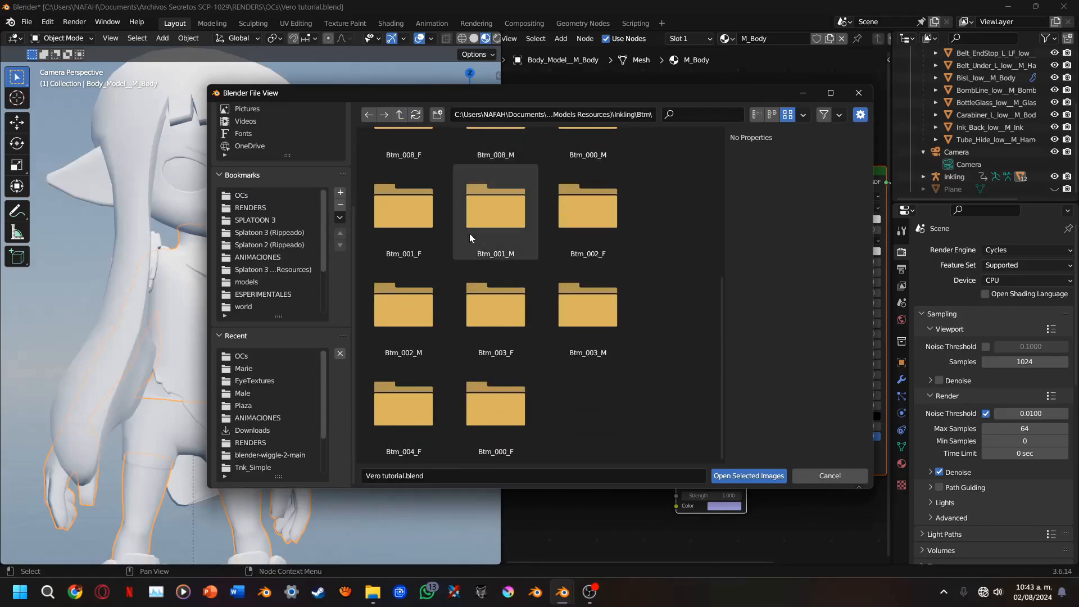
pyautogui.click(400, 115)
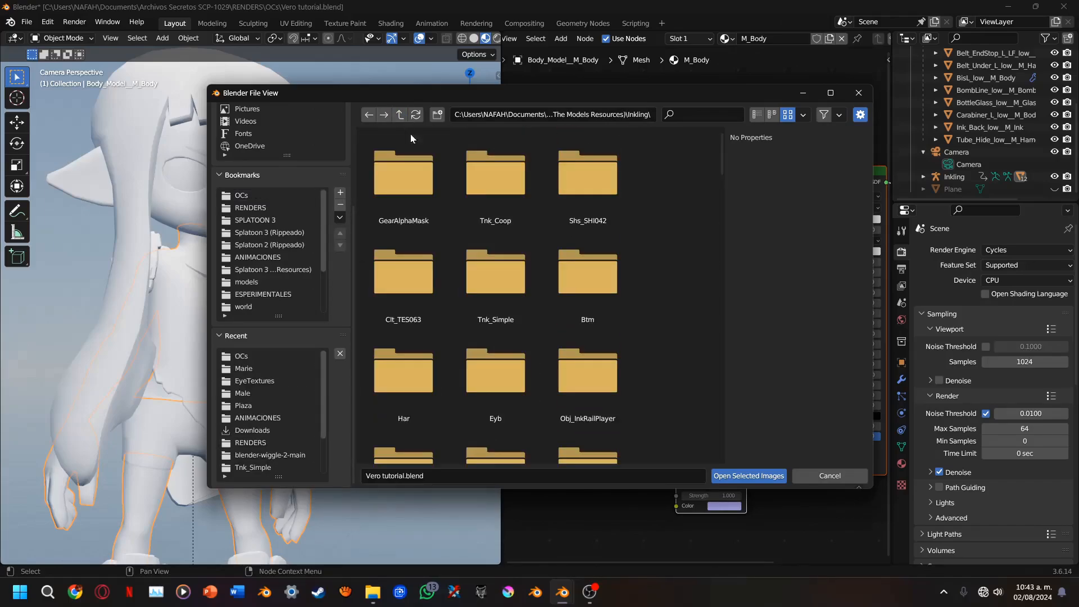
# Look through the Inkling folder for the body textures
pyautogui.scroll(-2, 562, 247)
pyautogui.scroll(-12, 563, 247)
pyautogui.scroll(15, 475, 369)
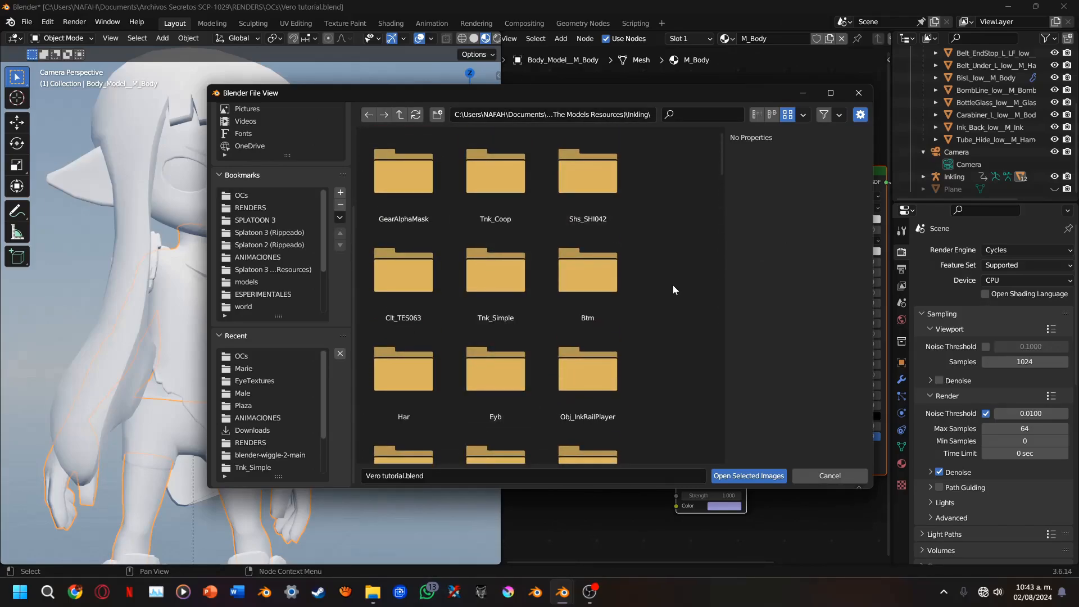
pyautogui.moveTo(673, 290); pyautogui.dragTo(673, 166, button='middle')
pyautogui.moveTo(637, 355); pyautogui.dragTo(629, 78, button='middle')
pyautogui.moveTo(620, 411); pyautogui.dragTo(613, 121, button='middle')
pyautogui.moveTo(591, 457); pyautogui.dragTo(590, 433, button='middle')
# Try the search texts HEA and SK in the Inkling folder and finally filter its files by BO
pyautogui.click(702, 118)
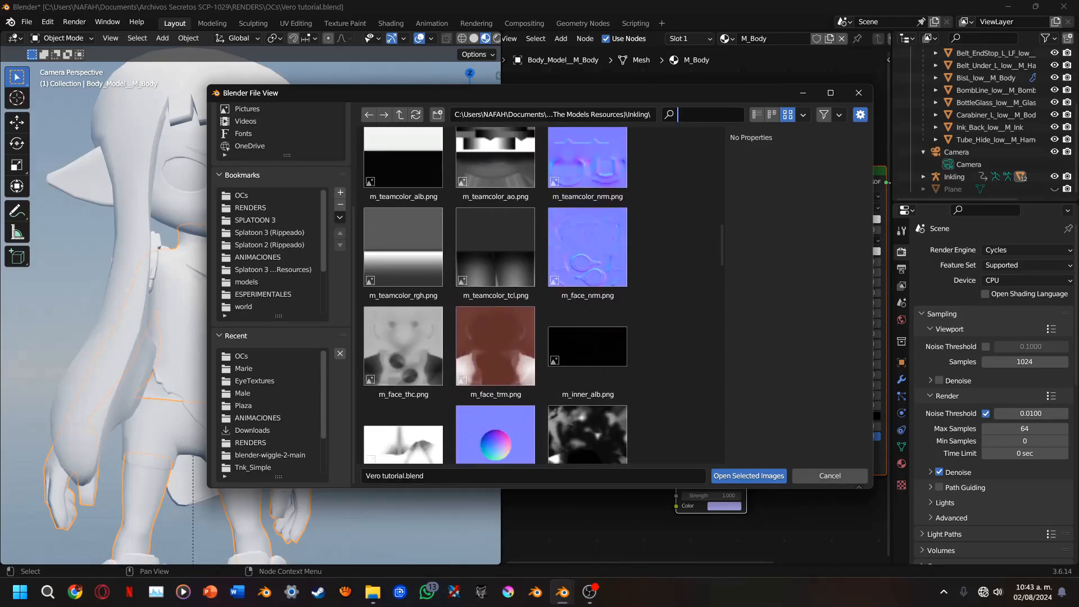
pyautogui.write('HRM')
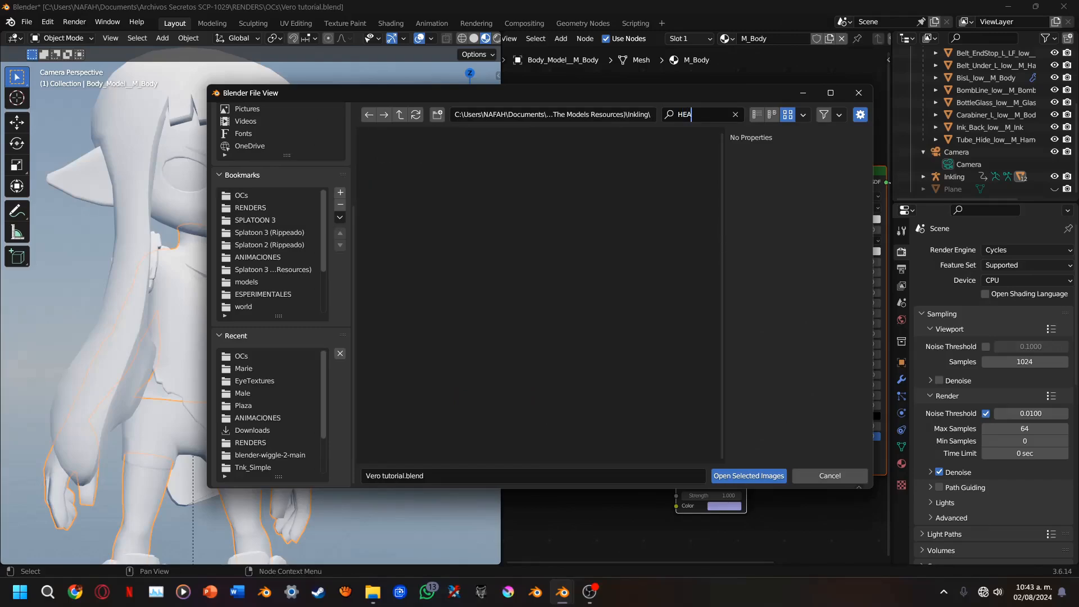
pyautogui.press('BackSpace')
pyautogui.press('BackSpace')
pyautogui.press('BackSpace')
pyautogui.write('sk')
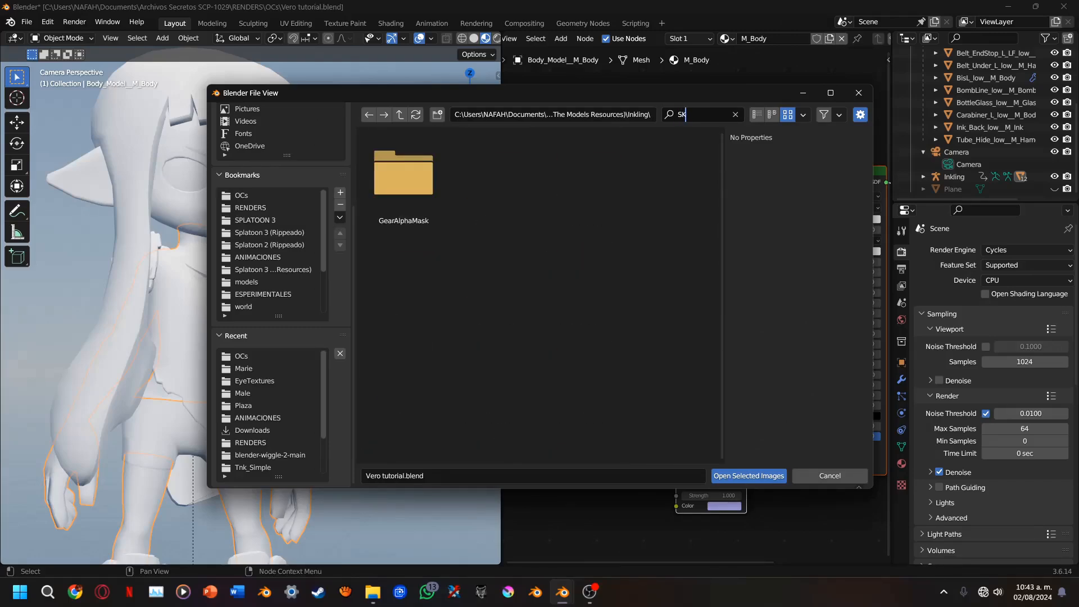
pyautogui.press('BackSpace')
pyautogui.press('BackSpace')
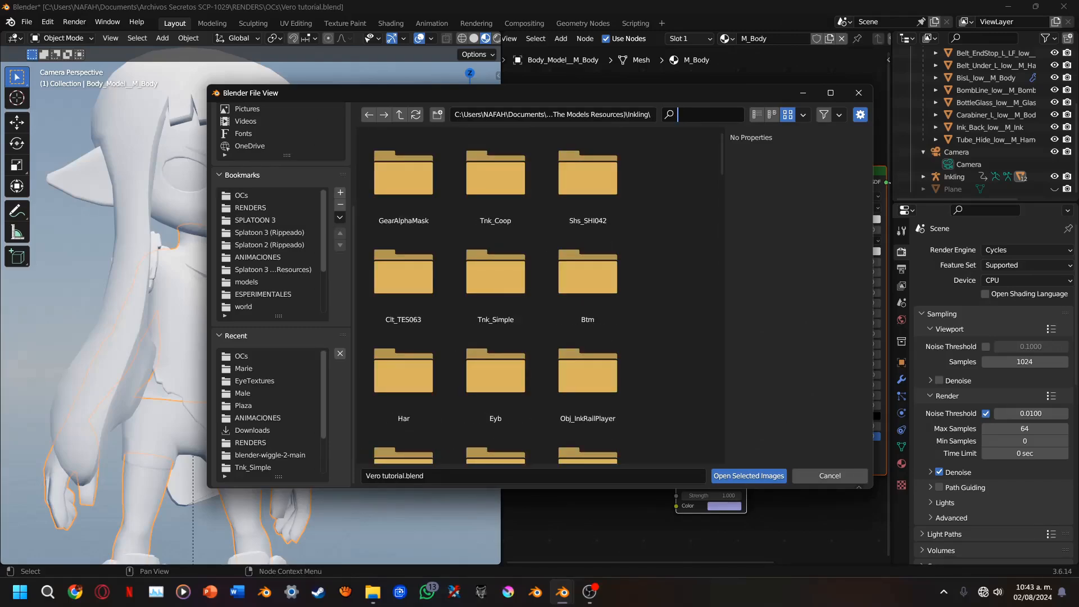
pyautogui.write('BO')
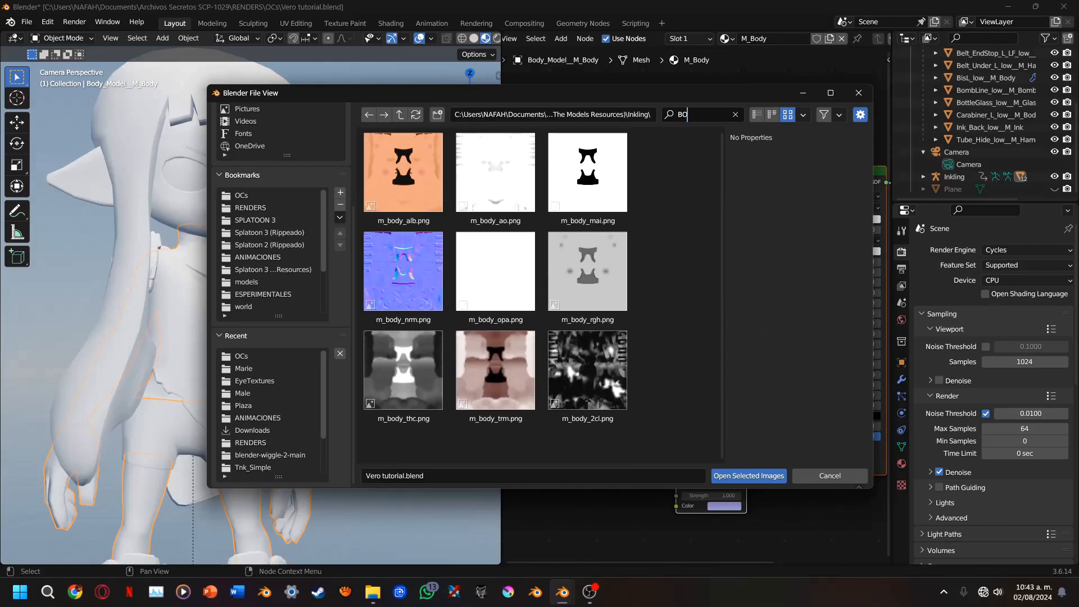
# Load m_body_alb.png, m_body_nrm.png, m_body_rgh.png, m_body_thc.png and m_body_trm.png as image textures in the M_Body material
pyautogui.click(408, 180)
pyautogui.keyDown('ctrl'); pyautogui.click(422, 282); pyautogui.keyUp('ctrl')
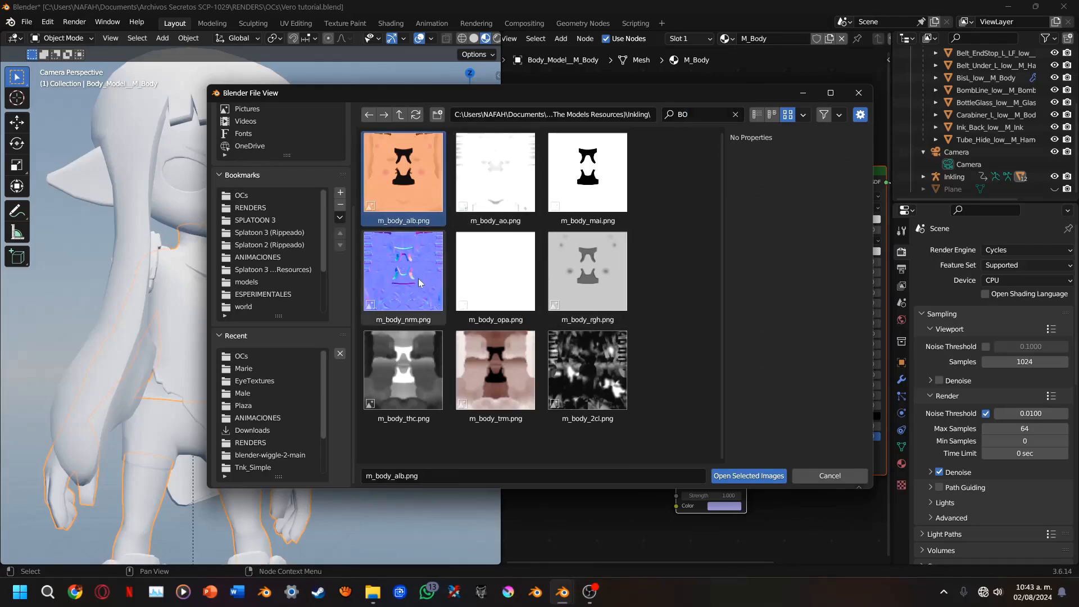
pyautogui.keyDown('ctrl'); pyautogui.click(587, 276); pyautogui.keyUp('ctrl')
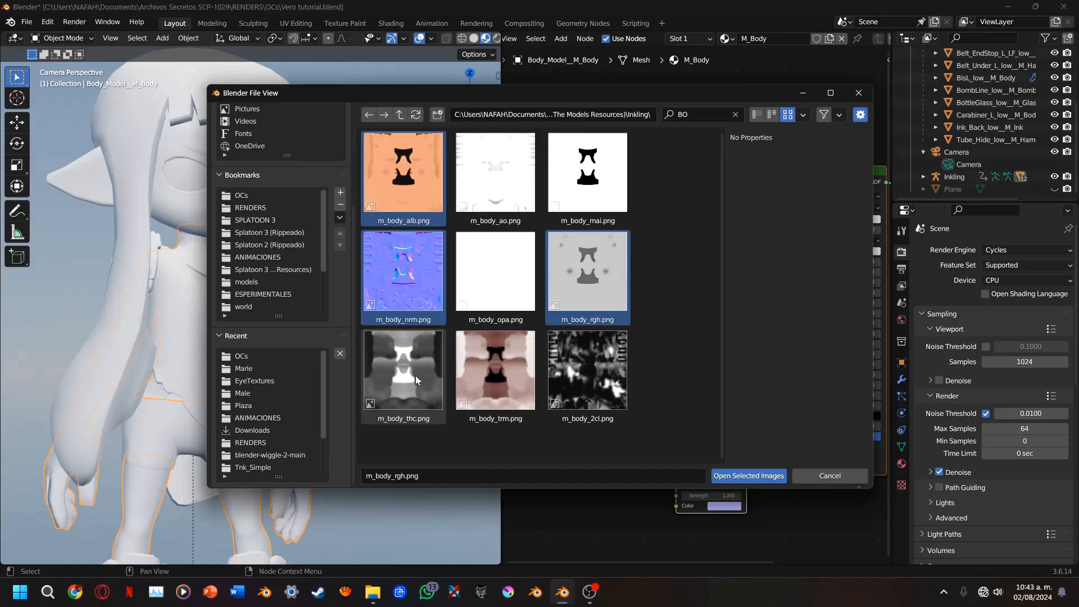
pyautogui.keyDown('ctrl'); pyautogui.click(416, 380); pyautogui.keyUp('ctrl')
pyautogui.keyDown('ctrl'); pyautogui.click(495, 371); pyautogui.keyUp('ctrl')
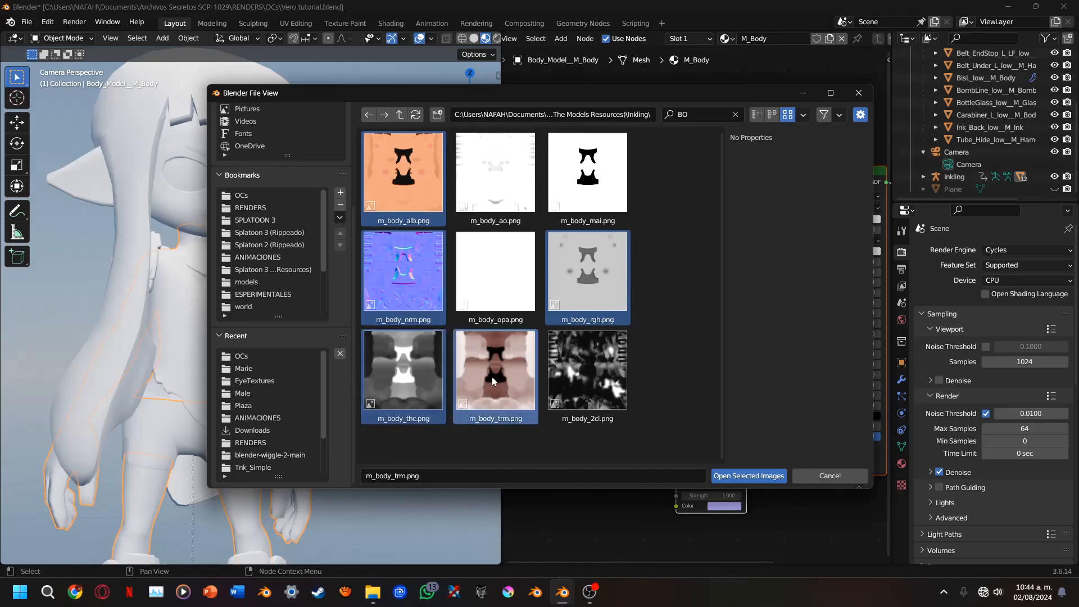
pyautogui.click(756, 478)
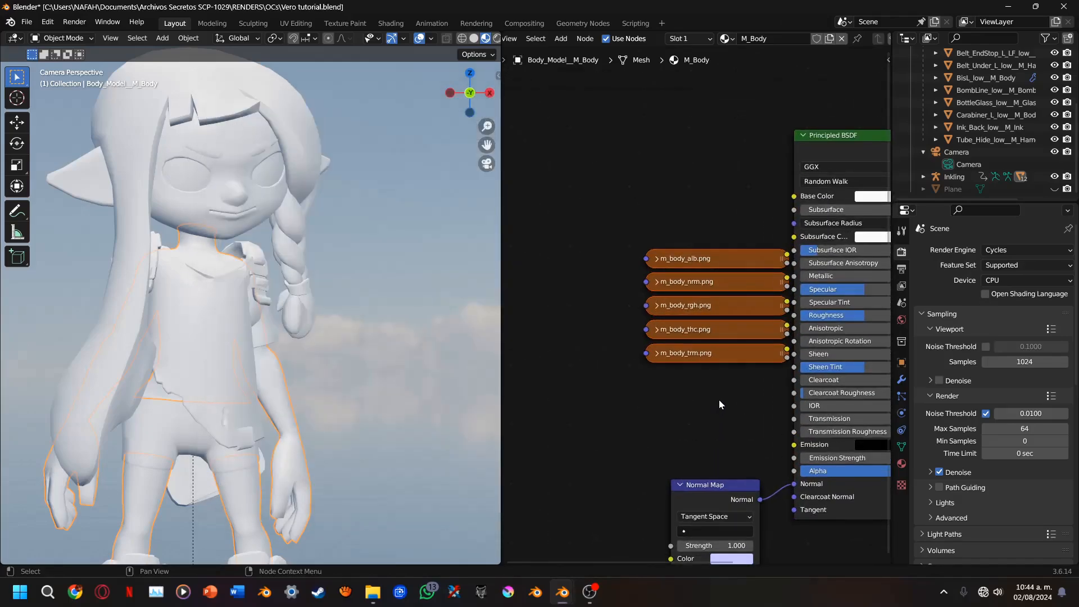
# Expand the five collapsed image texture nodes and move them further away from the Principled BSDF
pyautogui.press('h')
pyautogui.moveTo(723, 276); pyautogui.dragTo(548, 168)
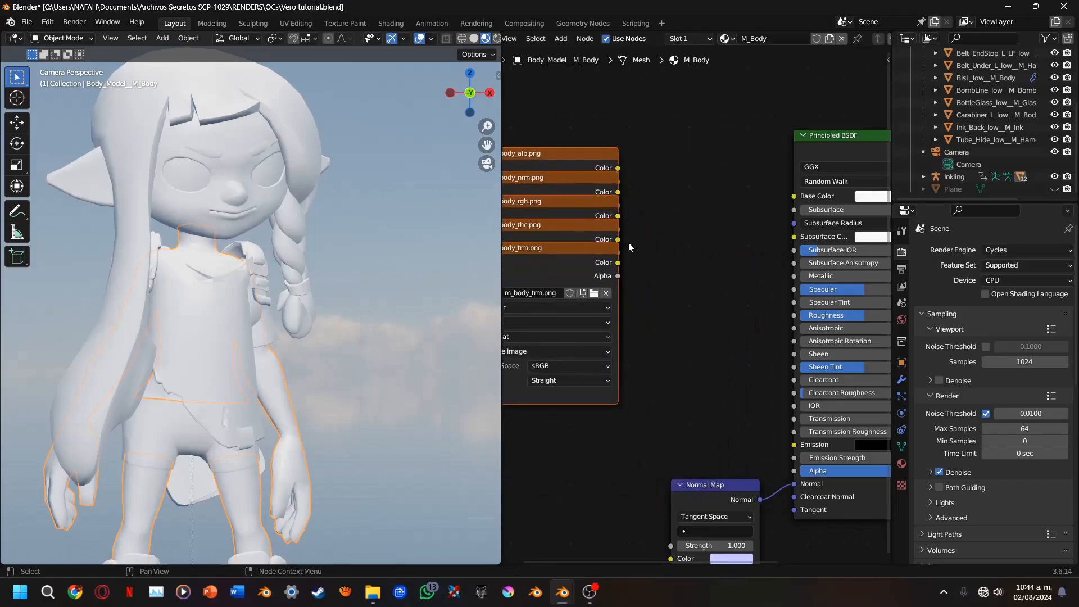
pyautogui.moveTo(629, 277); pyautogui.dragTo(730, 355, button='middle')
pyautogui.scroll(3, 730, 355)
pyautogui.scroll(-2, 730, 355)
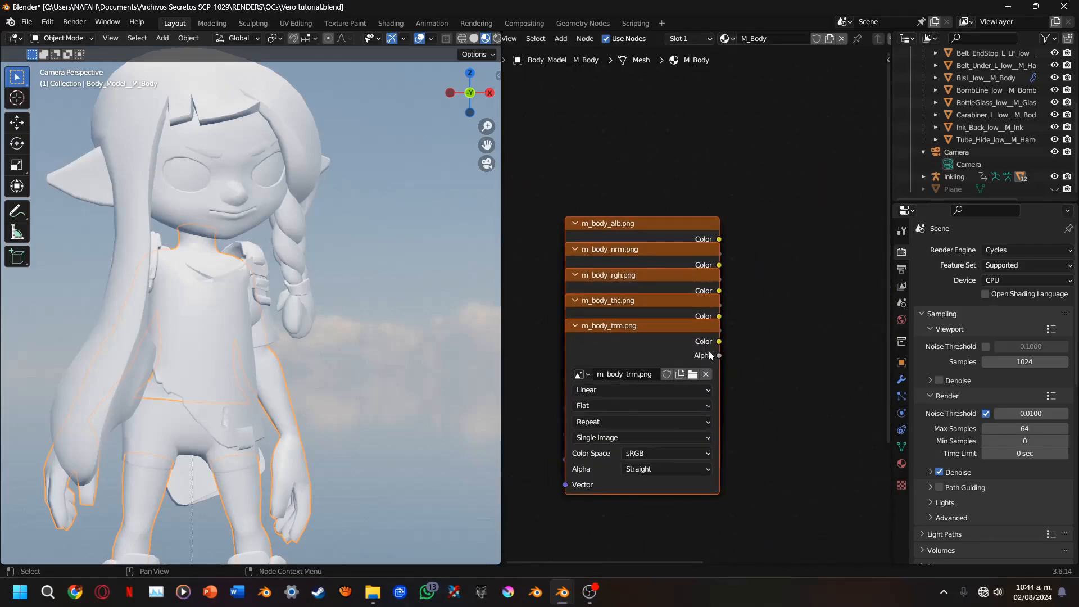
# Separate the m_body_alb.png node from the other textures and preview it directly on the Material Output
pyautogui.scroll(-2, 709, 356)
pyautogui.moveTo(679, 254); pyautogui.dragTo(560, 177)
pyautogui.moveTo(569, 326); pyautogui.dragTo(555, 358, button='middle')
pyautogui.moveTo(550, 229); pyautogui.dragTo(798, 279)
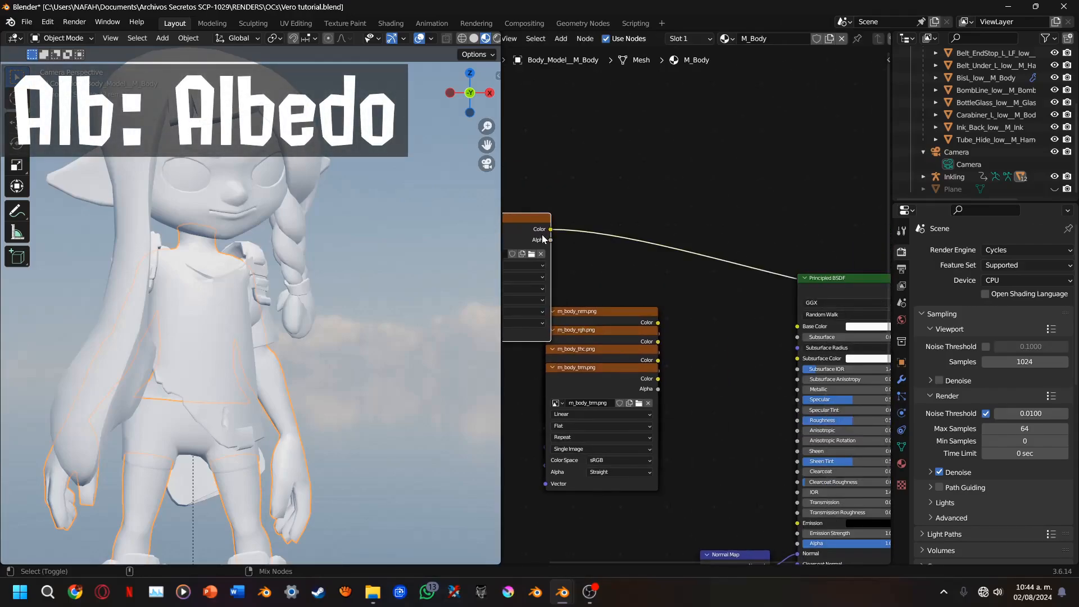
# Examine the albedo texture preview on the character's legs, arms and torso
pyautogui.moveTo(487, 148); pyautogui.dragTo(502, 56)
pyautogui.click(376, 267)
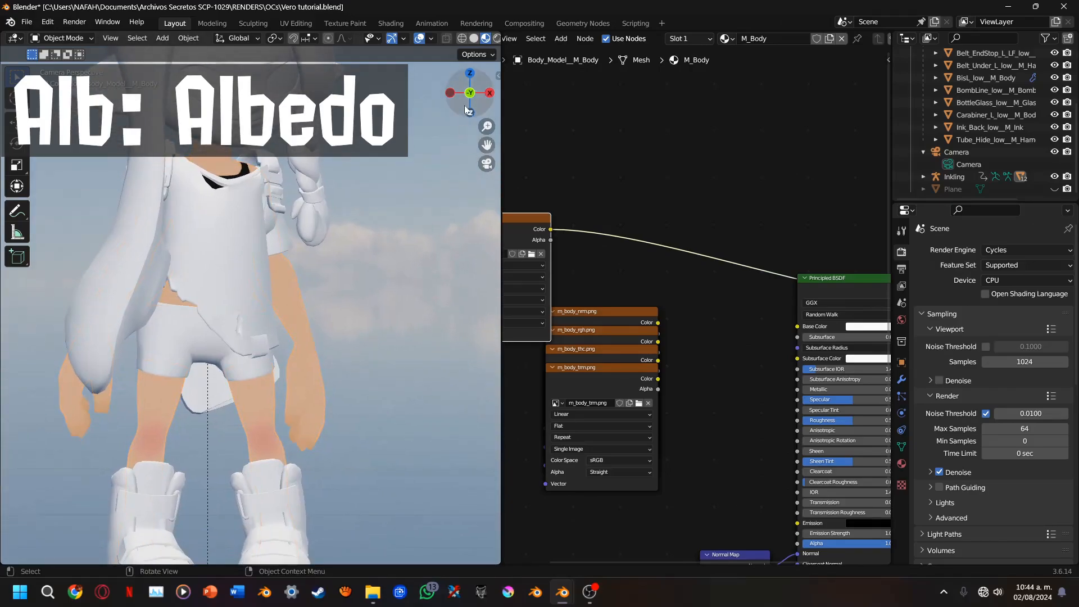
pyautogui.moveTo(464, 105); pyautogui.dragTo(559, 120)
pyautogui.scroll(5, 395, 138)
pyautogui.moveTo(462, 97); pyautogui.dragTo(327, 97)
pyautogui.scroll(6, 378, 229)
pyautogui.click(486, 165)
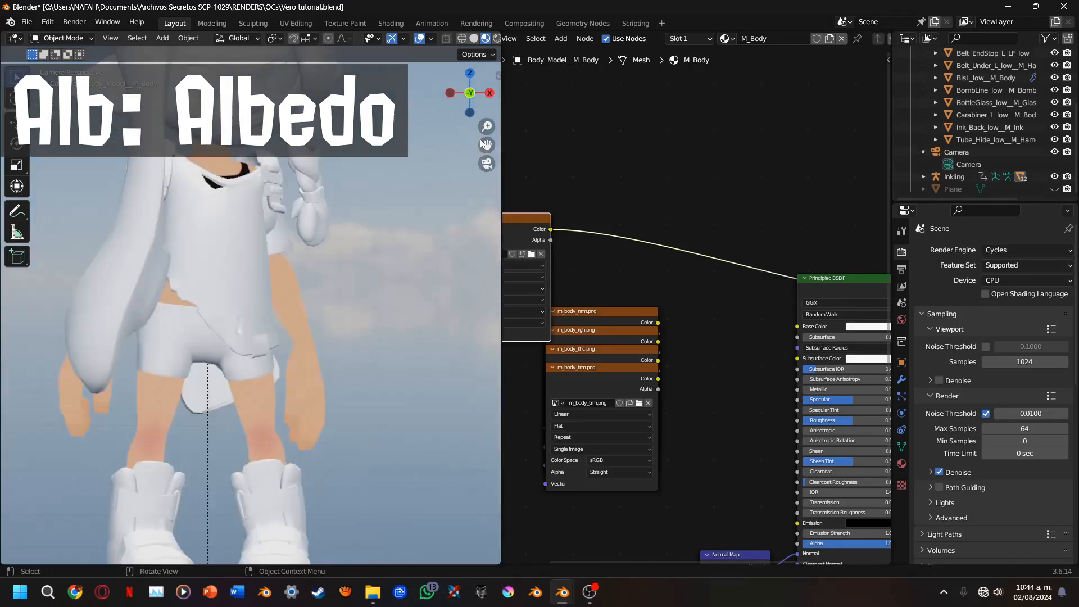
pyautogui.keyDown('shift'); pyautogui.moveTo(360, 184); pyautogui.dragTo(370, 230, button='middle'); pyautogui.keyUp('shift')
pyautogui.scroll(2, 370, 228)
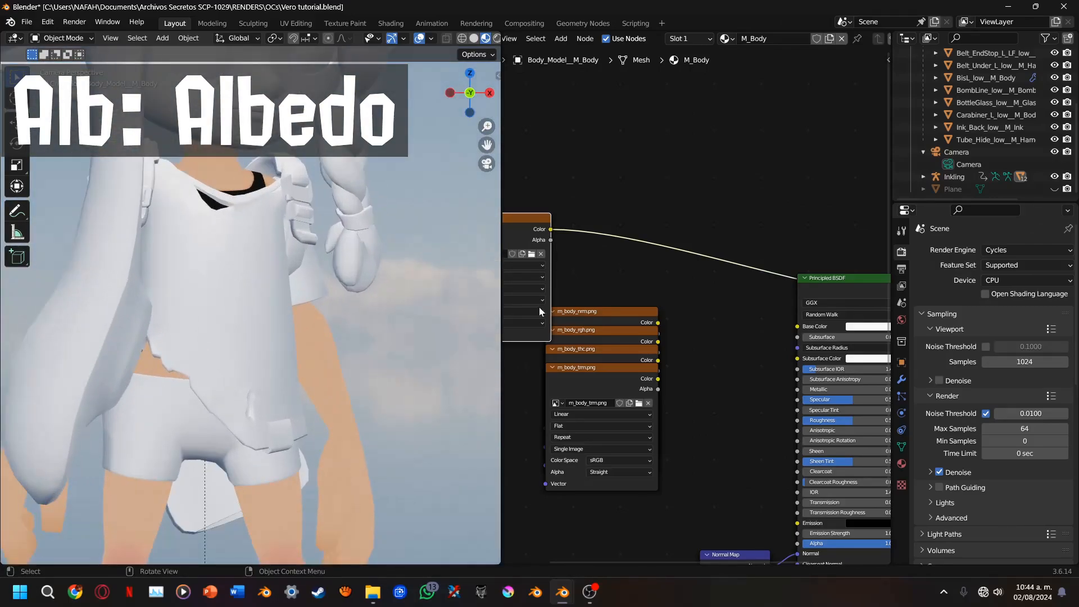
# Connect the m_body_alb.png color to the Principled BSDF's Base Color and link the shader back to the Material Output
pyautogui.moveTo(538, 307); pyautogui.dragTo(605, 261, button='middle')
pyautogui.moveTo(596, 210); pyautogui.dragTo(842, 307)
pyautogui.moveTo(807, 343); pyautogui.dragTo(639, 351, button='middle')
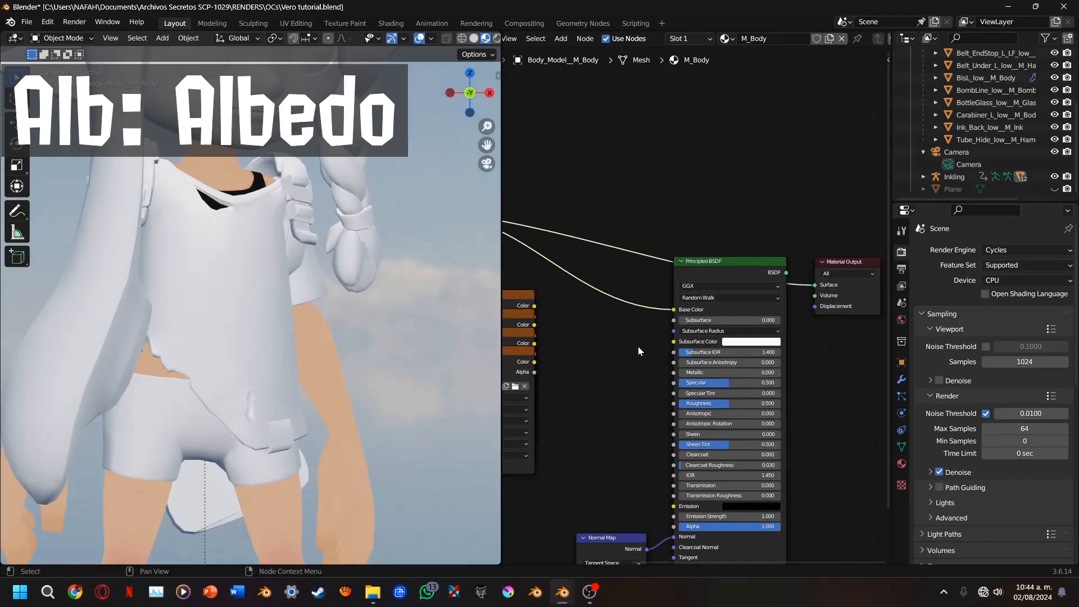
pyautogui.keyDown('ctrl'); pyautogui.keyDown('shift'); pyautogui.click(704, 275); pyautogui.keyUp('shift'); pyautogui.keyUp('ctrl')
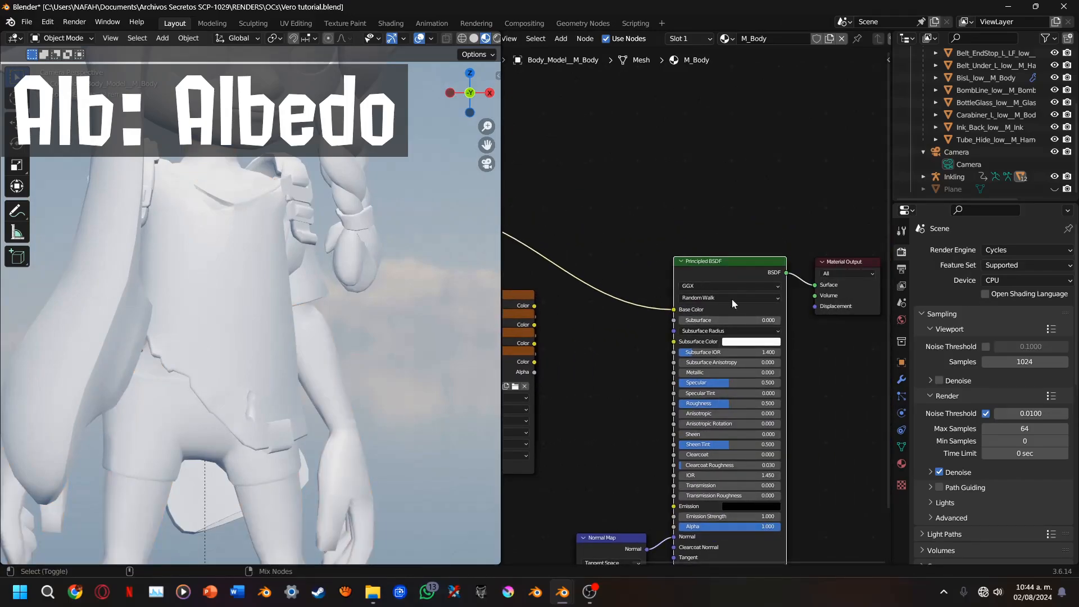
# Place the m_body_alb.png node above the stack of remaining body texture nodes
pyautogui.scroll(6, 730, 312)
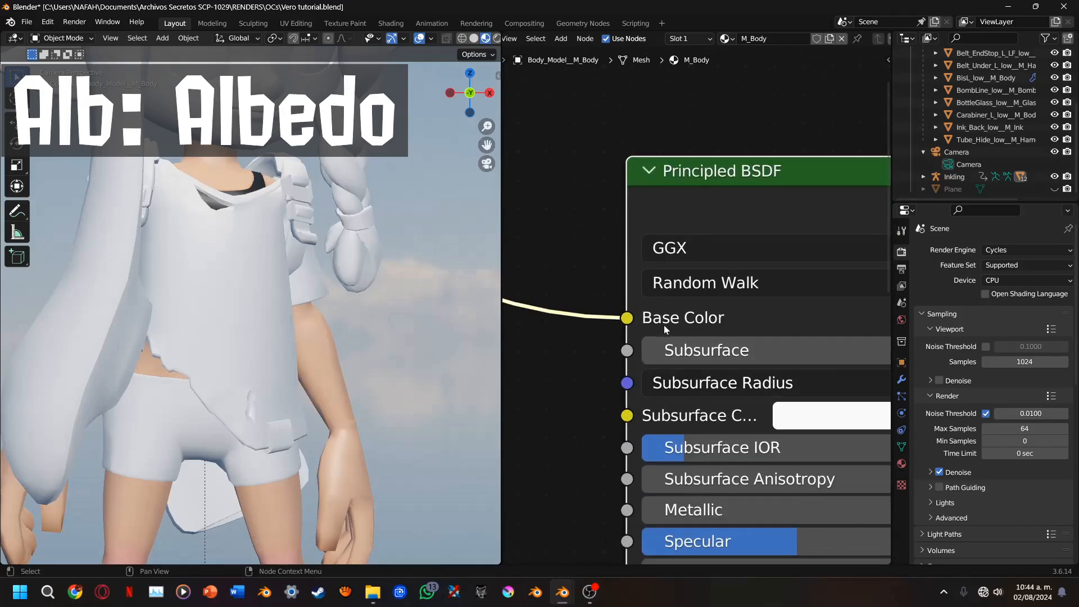
pyautogui.scroll(-5, 663, 304)
pyautogui.moveTo(566, 217); pyautogui.dragTo(763, 248, button='middle')
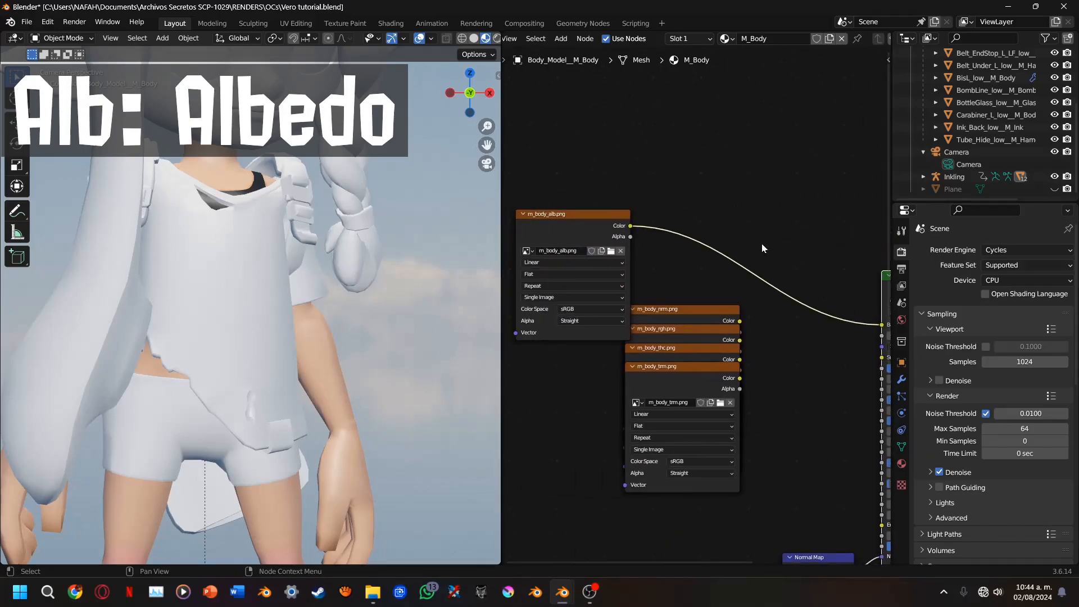
pyautogui.moveTo(516, 222); pyautogui.dragTo(648, 190)
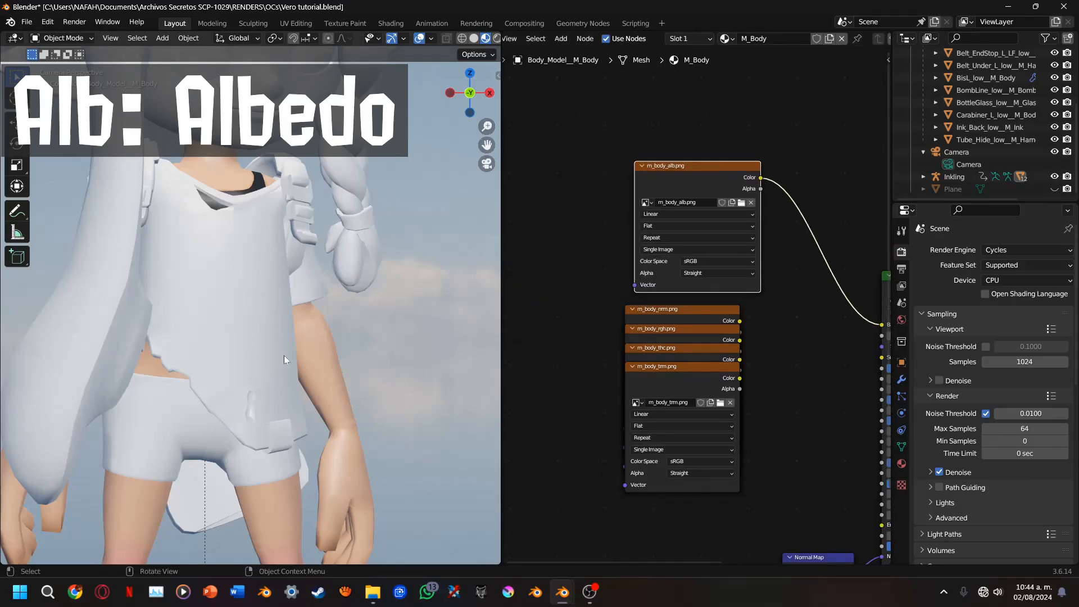
# Move the m_body_nrm.png node out of the texture stack and set its color space to Non-Color
pyautogui.scroll(-3, 301, 157)
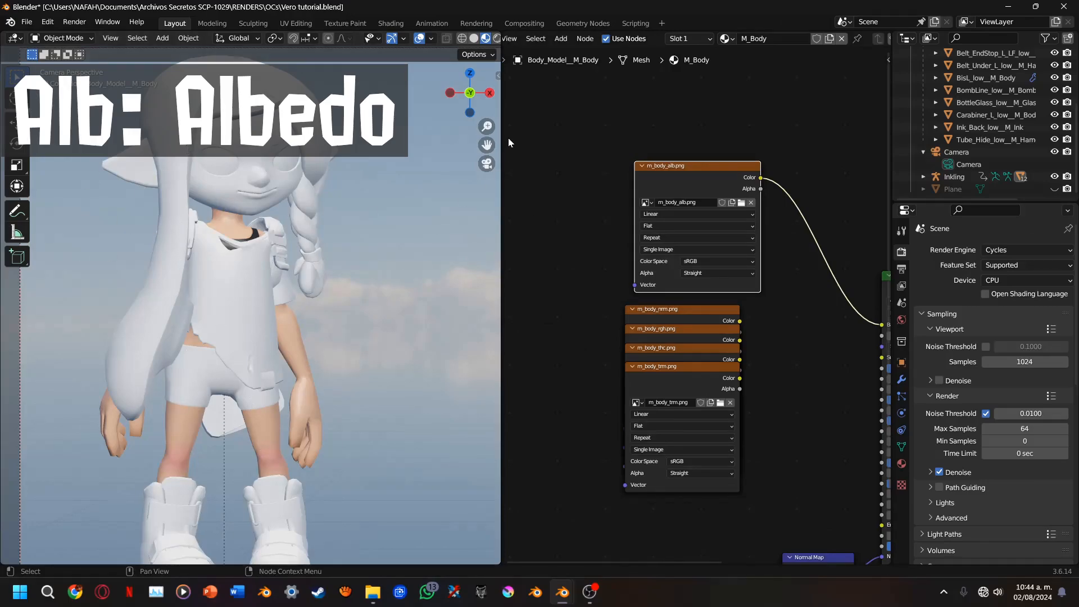
pyautogui.moveTo(487, 145); pyautogui.dragTo(449, 123)
pyautogui.moveTo(701, 295); pyautogui.dragTo(604, 282, button='middle')
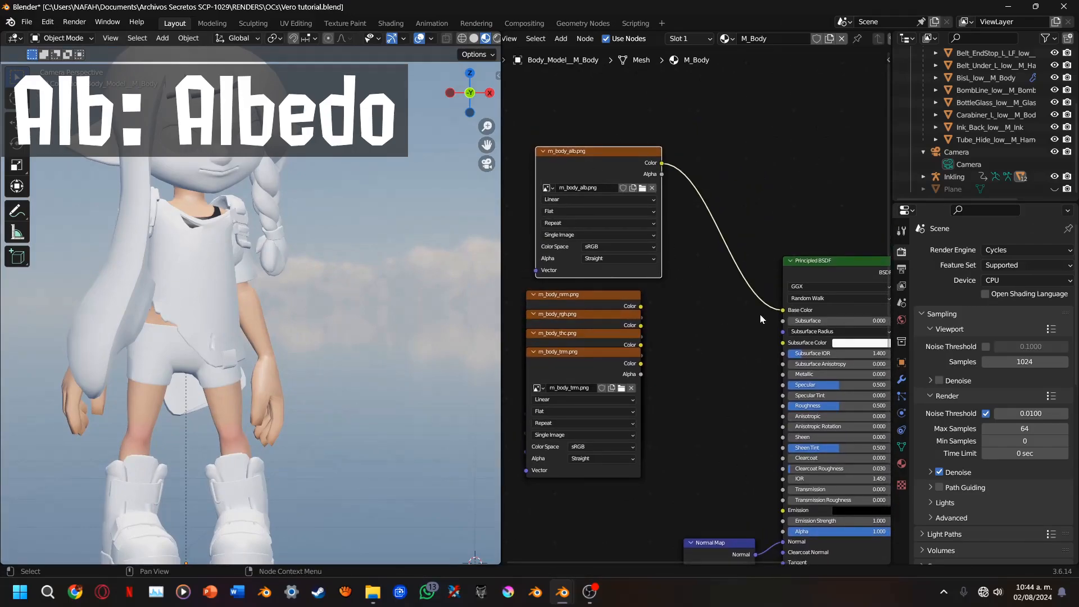
pyautogui.moveTo(612, 306); pyautogui.dragTo(613, 288, button='middle')
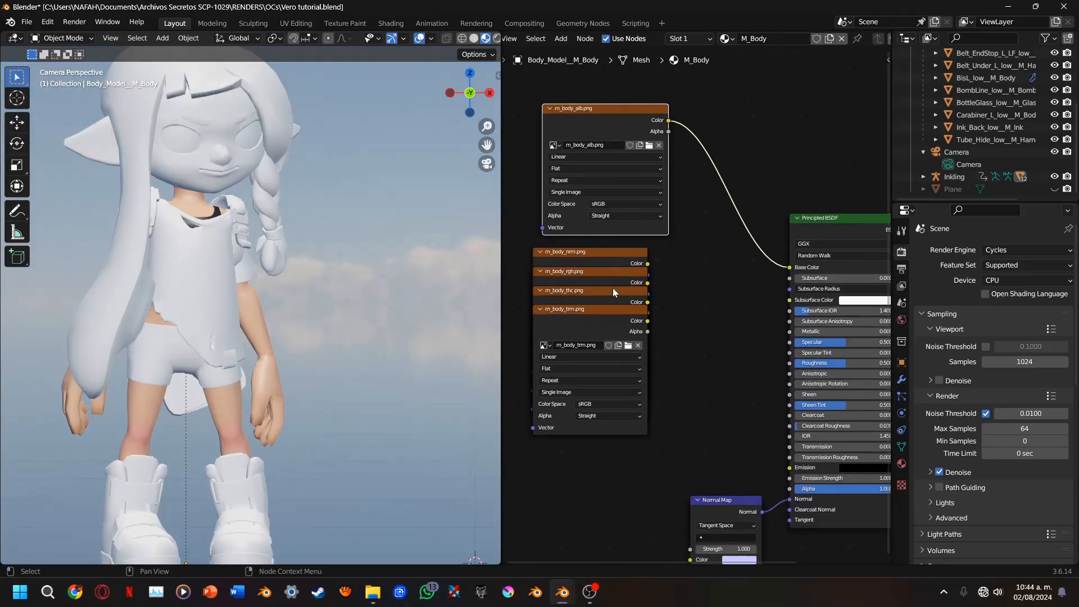
pyautogui.moveTo(593, 259); pyautogui.dragTo(650, 299)
pyautogui.scroll(3, 675, 291)
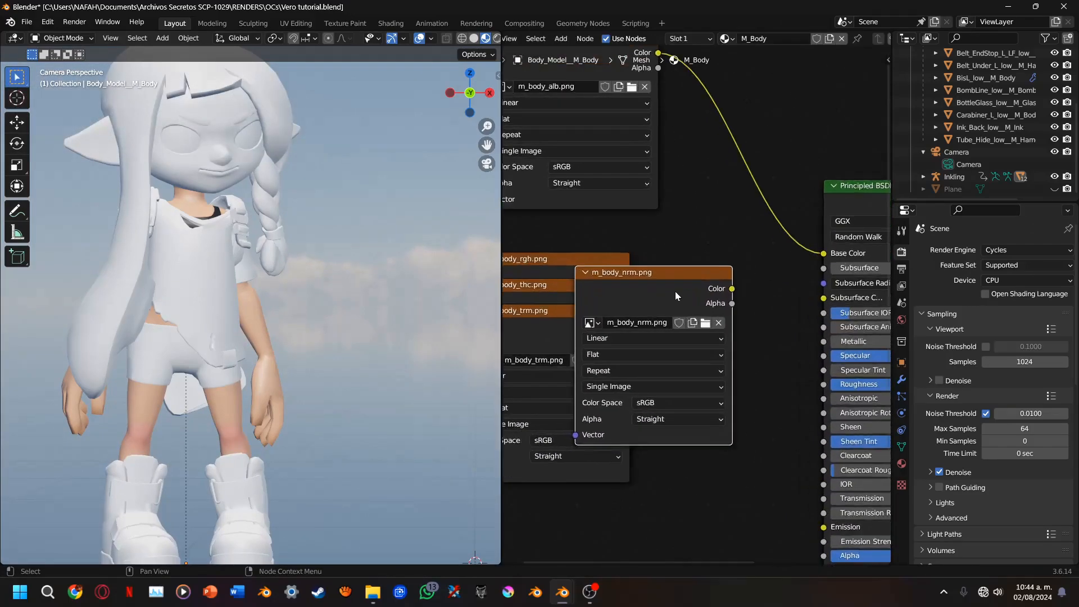
pyautogui.click(653, 410)
pyautogui.click(652, 317)
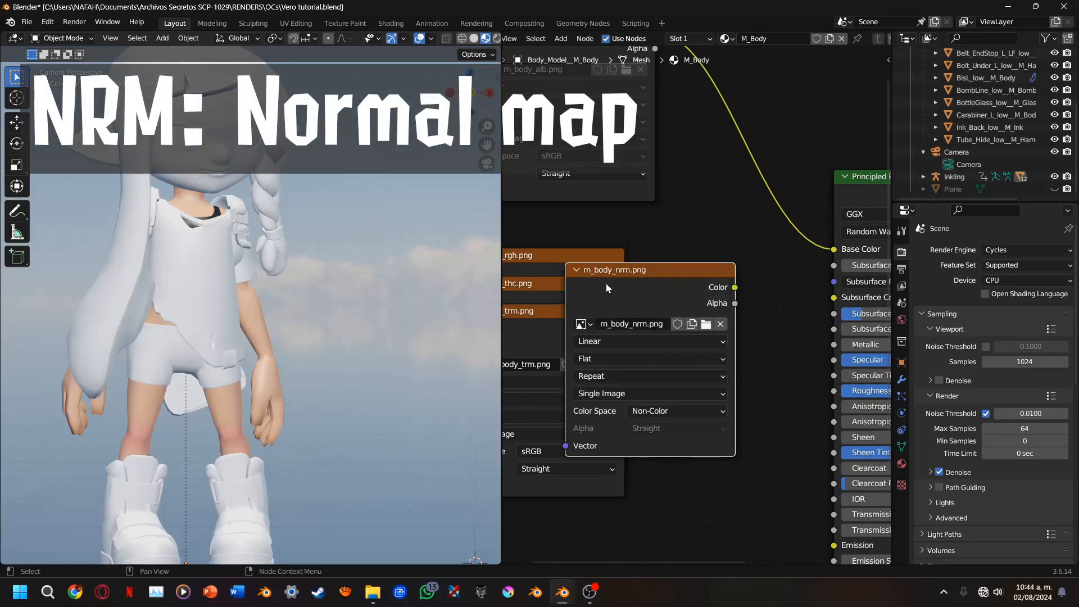
# Nudge the m_body_nrm.png node and preview its normal map texture on the body
pyautogui.moveTo(664, 287); pyautogui.dragTo(670, 264)
pyautogui.keyDown('ctrl'); pyautogui.keyDown('shift'); pyautogui.click(669, 266); pyautogui.keyUp('shift'); pyautogui.keyUp('ctrl')
pyautogui.scroll(3, 389, 290)
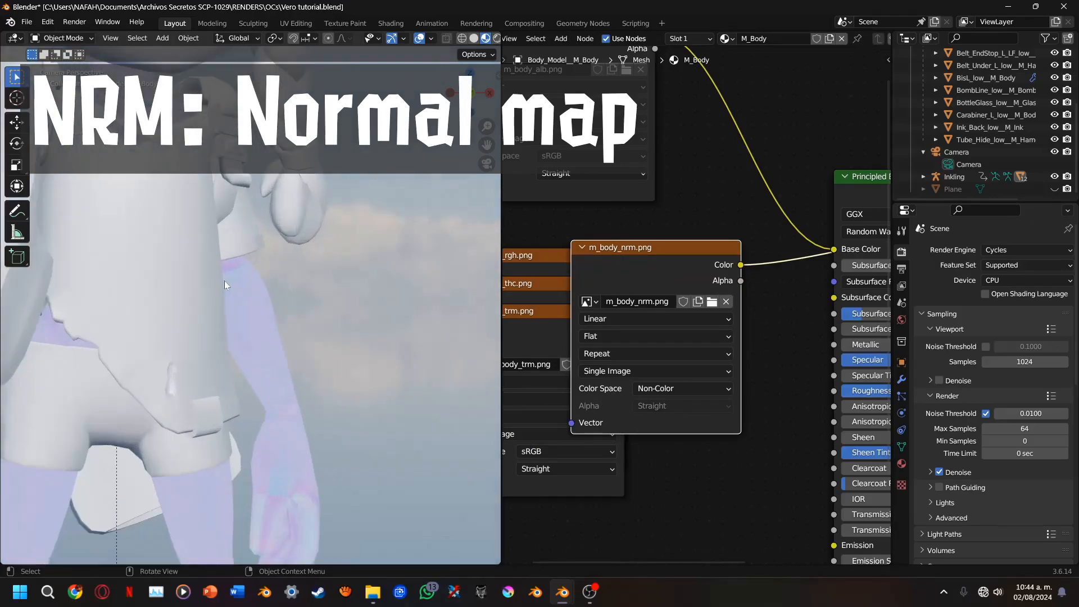
# Hide the shirt and select the body mesh to view the normal map on the torso
pyautogui.click(193, 286)
pyautogui.press('h')
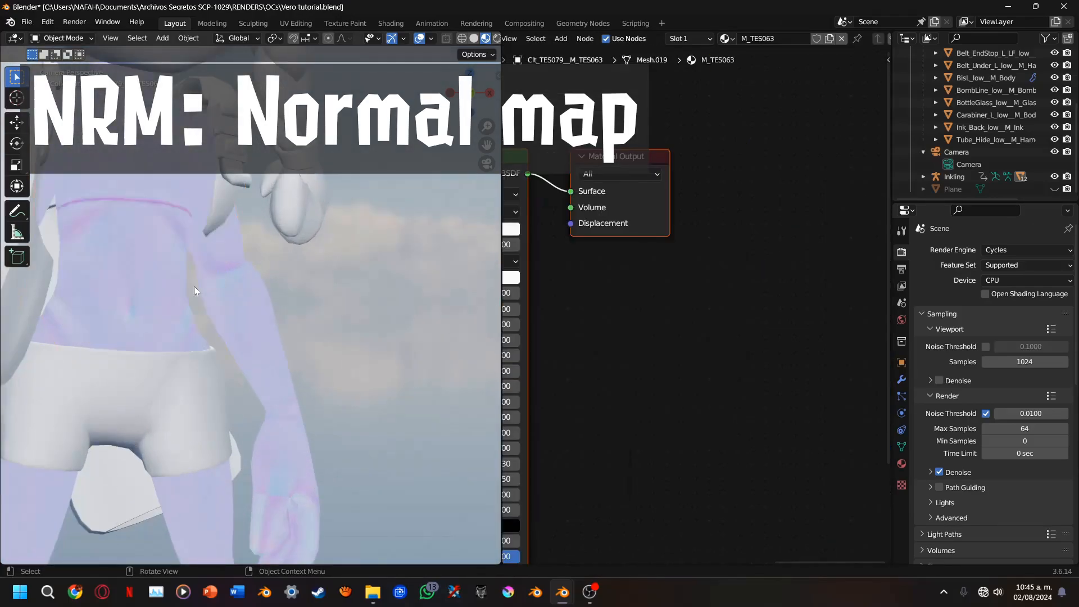
pyautogui.click(253, 265)
pyautogui.moveTo(480, 141); pyautogui.dragTo(468, 149)
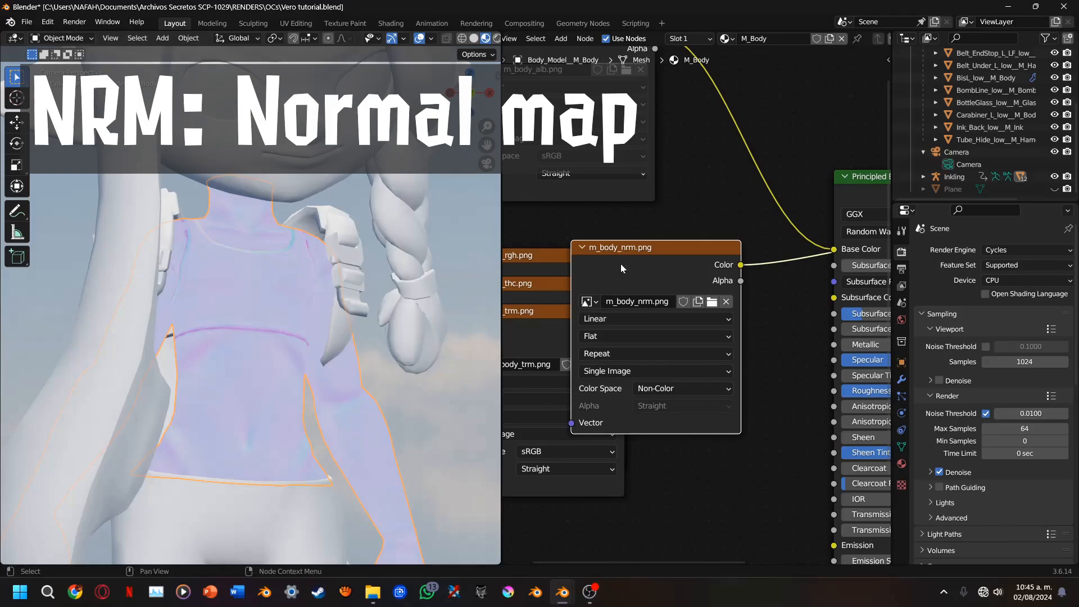
# Route the m_body_nrm.png color output through a Normal Map node into the Normal input of the Principled BSDF
pyautogui.scroll(3, 272, 295)
pyautogui.scroll(4, 274, 297)
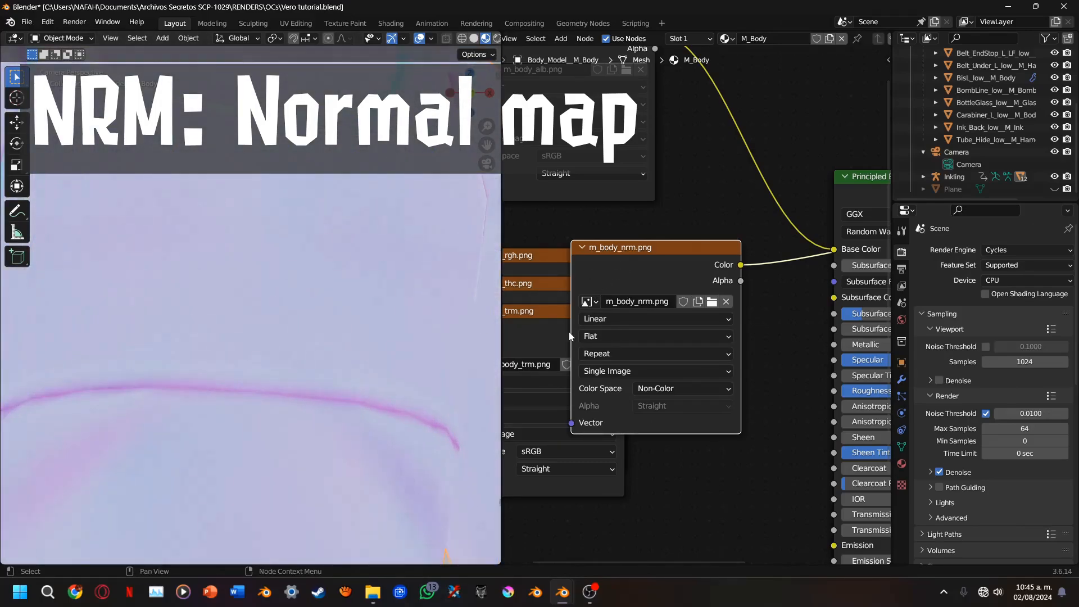
pyautogui.scroll(-3, 569, 332)
pyautogui.scroll(-5, 243, 279)
pyautogui.moveTo(774, 280)
pyautogui.mouseDown(button='middle')
pyautogui.moveTo(654, 315)
pyautogui.moveTo(762, 298)
pyautogui.mouseUp(button='middle')
pyautogui.keyDown('ctrl'); pyautogui.keyDown('shift'); pyautogui.click(685, 267); pyautogui.keyUp('shift'); pyautogui.keyUp('ctrl')
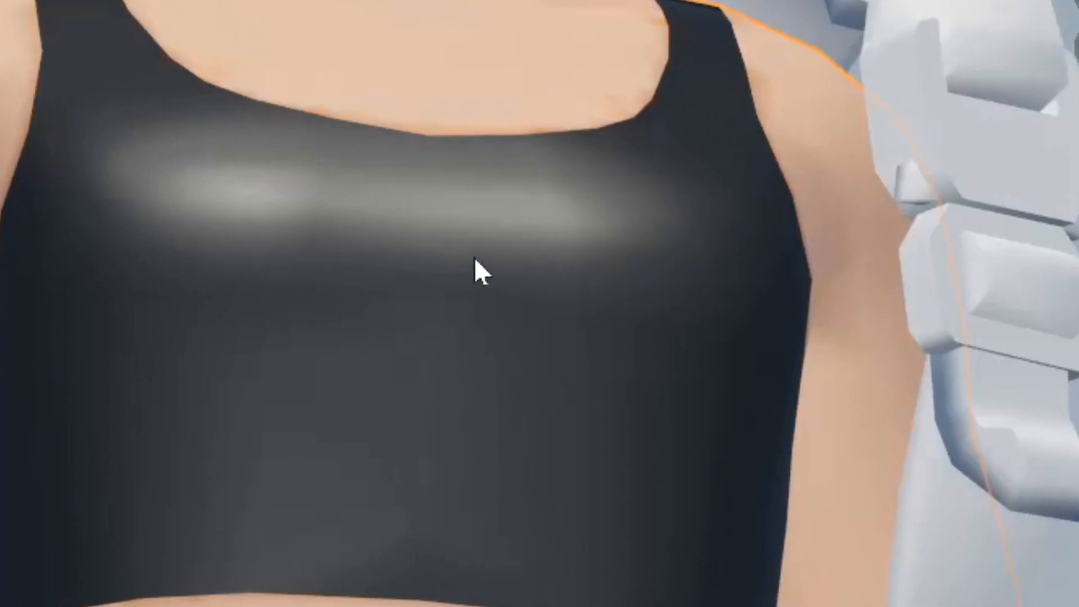
# Mark a render region around the torso and examine the normal map's surface detail on the black top
pyautogui.hotkey('ctrl', 'b')
pyautogui.moveTo(0, 79); pyautogui.dragTo(850, 606)
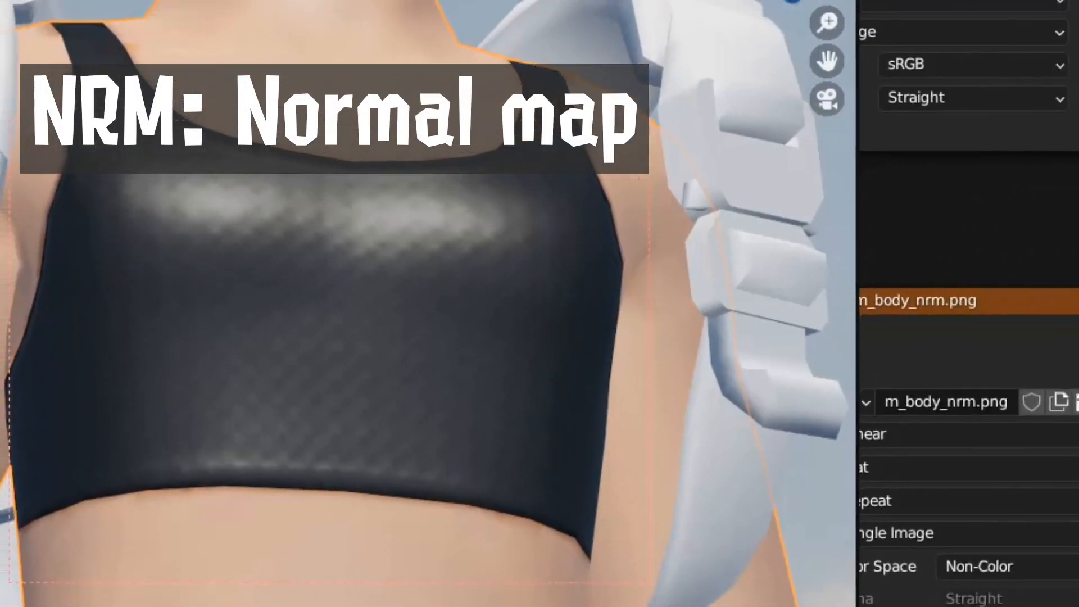
pyautogui.scroll(-5, 238, 224)
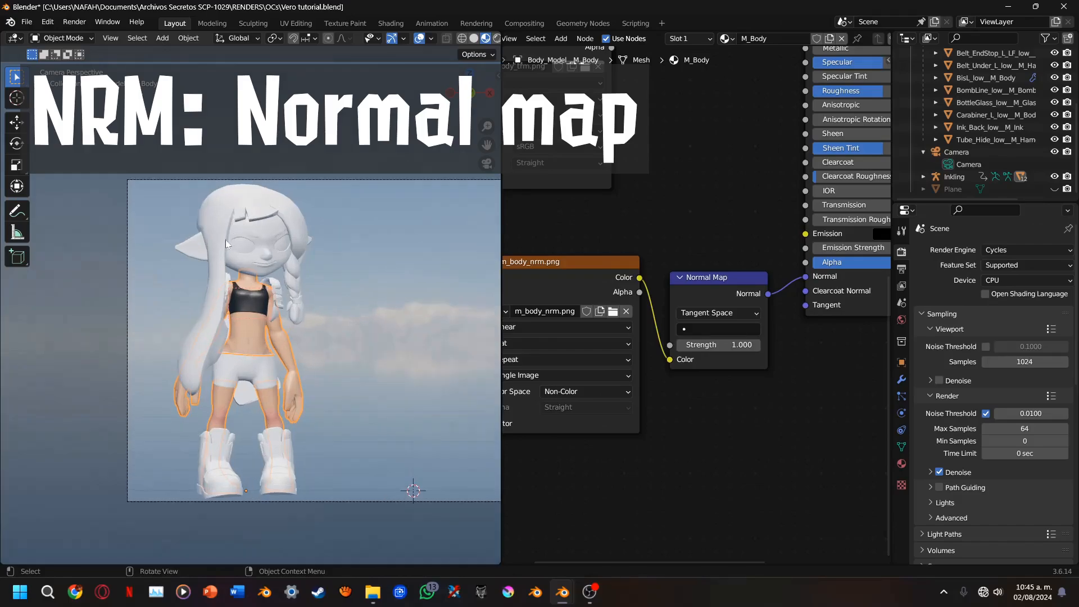
pyautogui.hotkey('ctrl', 'b')
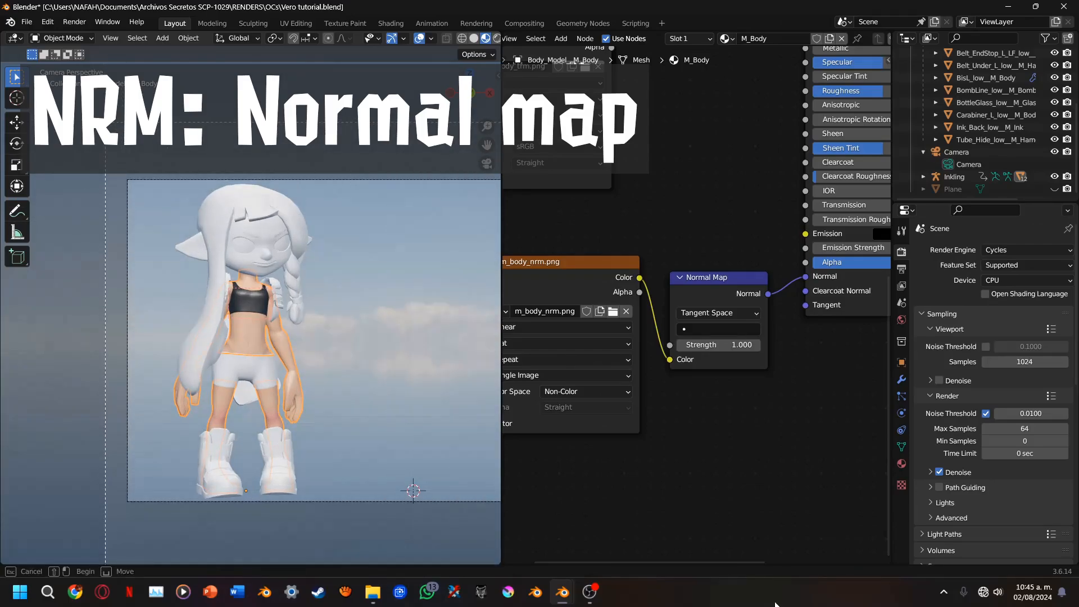
pyautogui.press('Escape')
pyautogui.scroll(-3, 255, 249)
pyautogui.scroll(12, 254, 248)
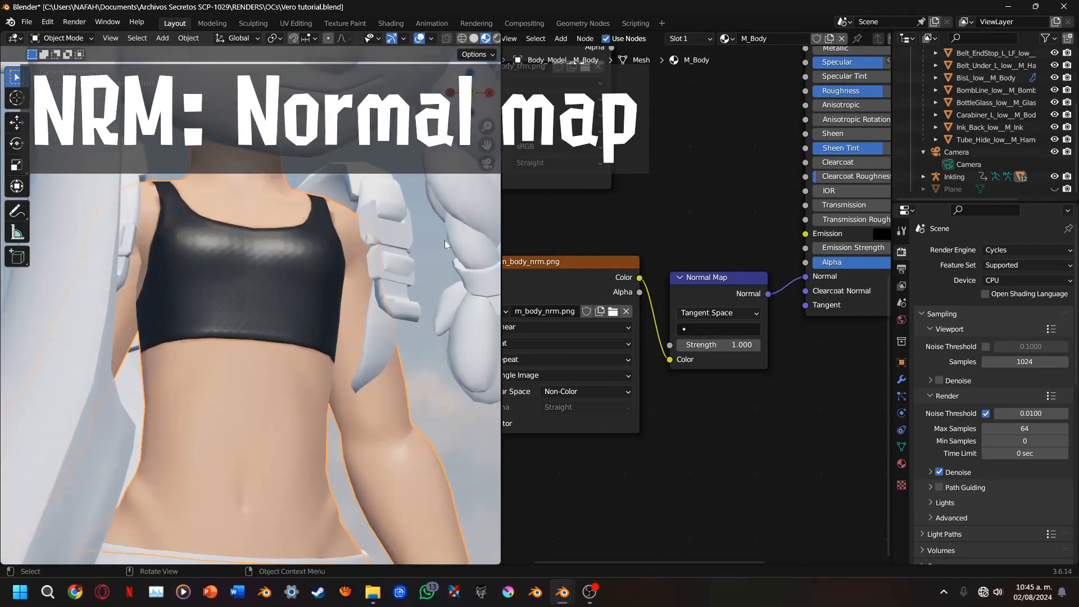
# Move the m_body_rgh.png node out of the texture stack and preview its roughness texture on the body
pyautogui.click(440, 402)
pyautogui.moveTo(642, 265); pyautogui.dragTo(682, 520, button='middle')
pyautogui.moveTo(568, 229); pyautogui.dragTo(652, 294)
pyautogui.click(665, 416)
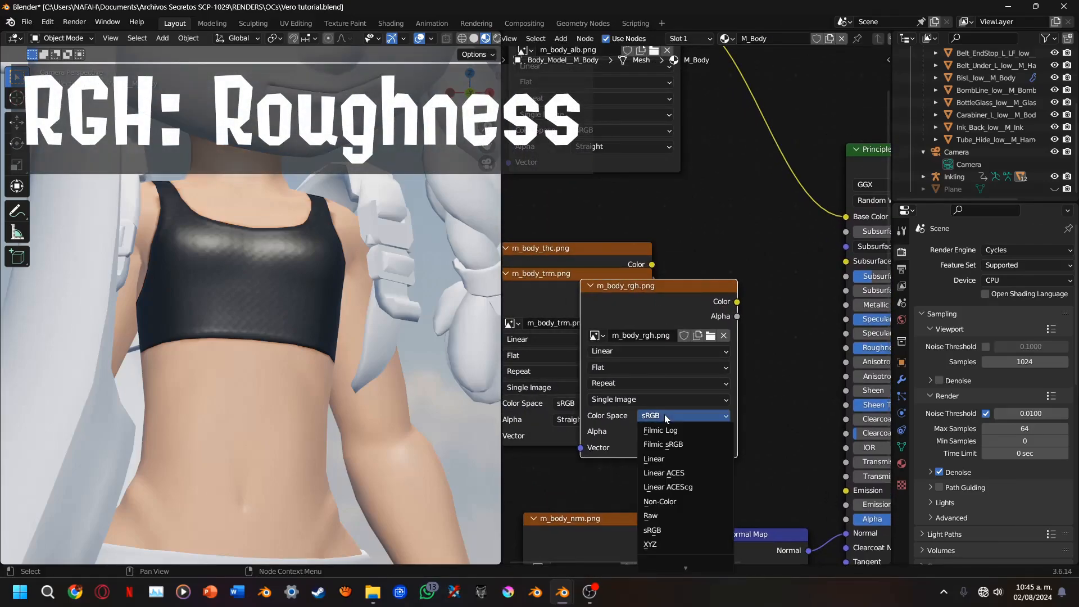
pyautogui.keyDown('ctrl'); pyautogui.keyDown('shift'); pyautogui.click(631, 311); pyautogui.keyUp('shift'); pyautogui.keyUp('ctrl')
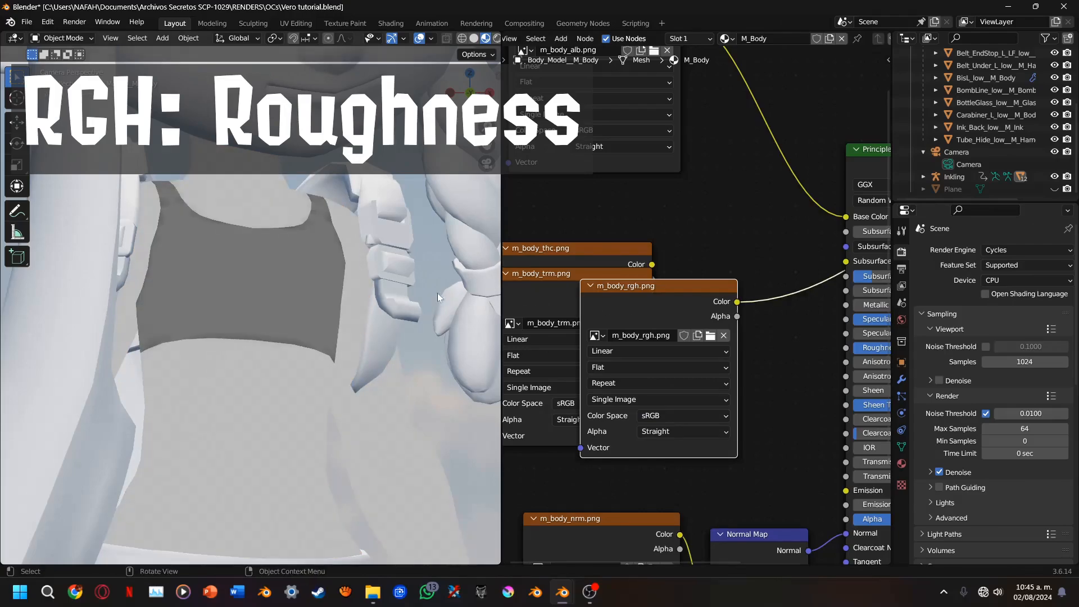
pyautogui.scroll(-2, 350, 276)
pyautogui.scroll(-1, 349, 276)
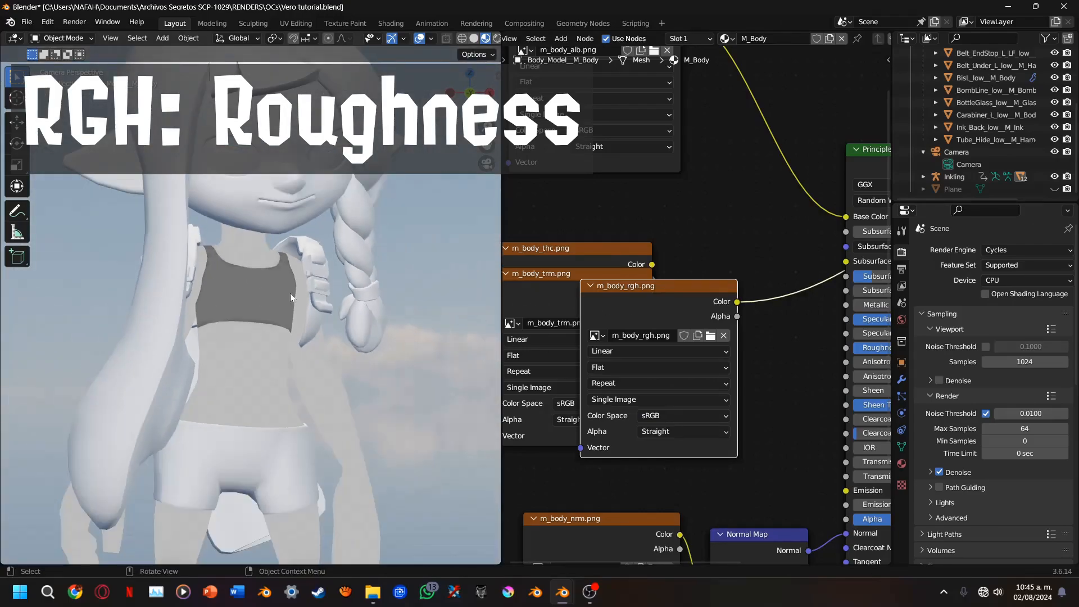
# Restore the shaded body preview by feeding the Principled BSDF back into the Material Output surface
pyautogui.moveTo(638, 314); pyautogui.dragTo(820, 316, button='middle')
pyautogui.scroll(3, 748, 342)
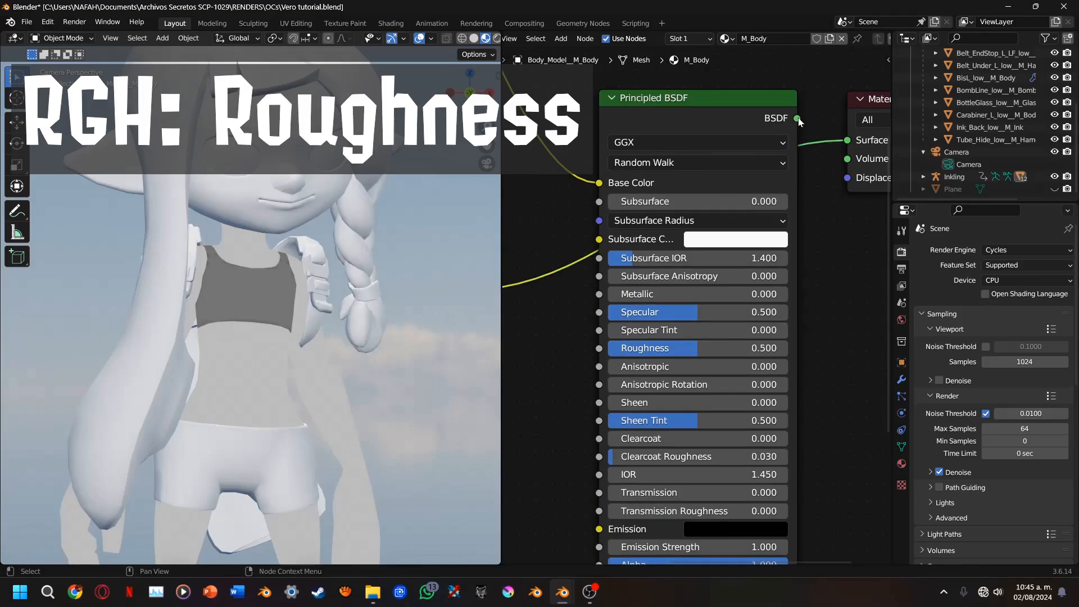
pyautogui.moveTo(551, 342); pyautogui.dragTo(732, 320, button='middle')
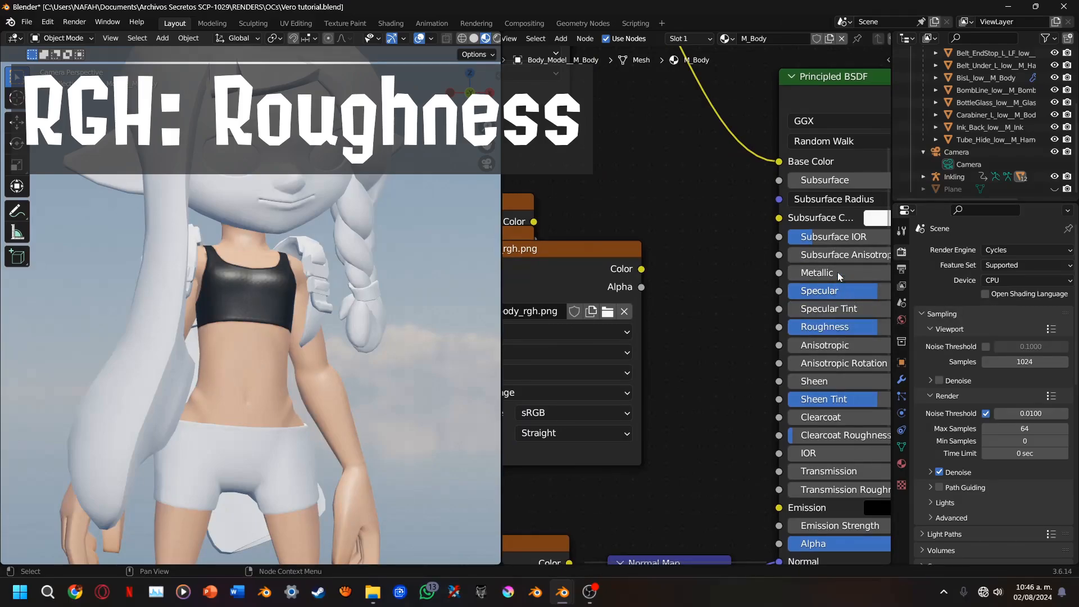
# Set the color space of m_body_rgh.png to Non-Color and move its node closer to the Principled BSDF
pyautogui.click(567, 416)
pyautogui.click(568, 304)
pyautogui.moveTo(596, 288); pyautogui.dragTo(714, 308)
pyautogui.scroll(-3, 647, 314)
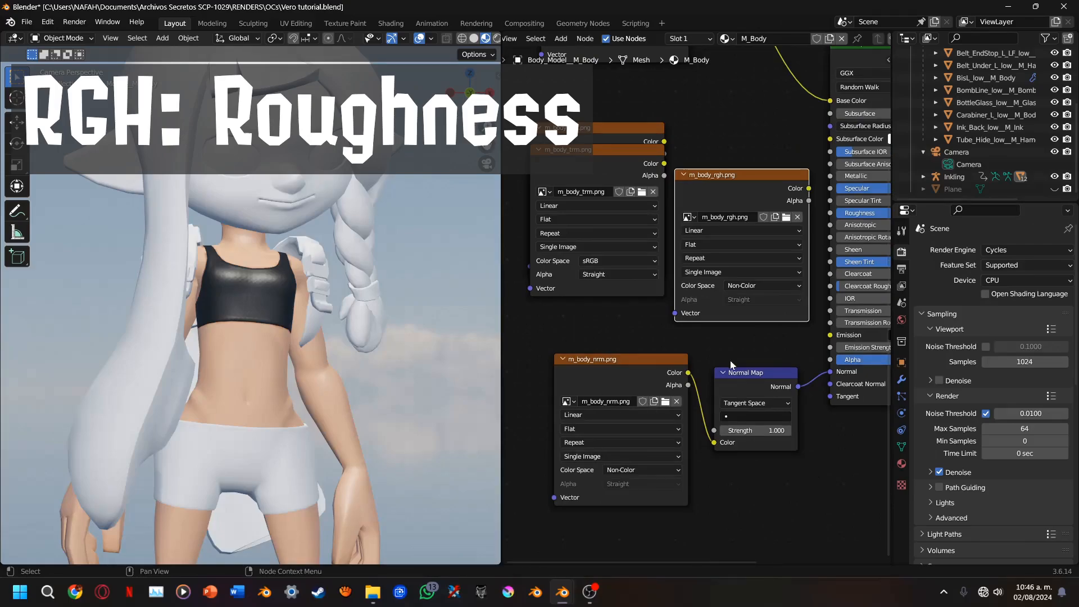
pyautogui.moveTo(784, 306); pyautogui.dragTo(578, 393, button='middle')
pyautogui.scroll(2, 573, 401)
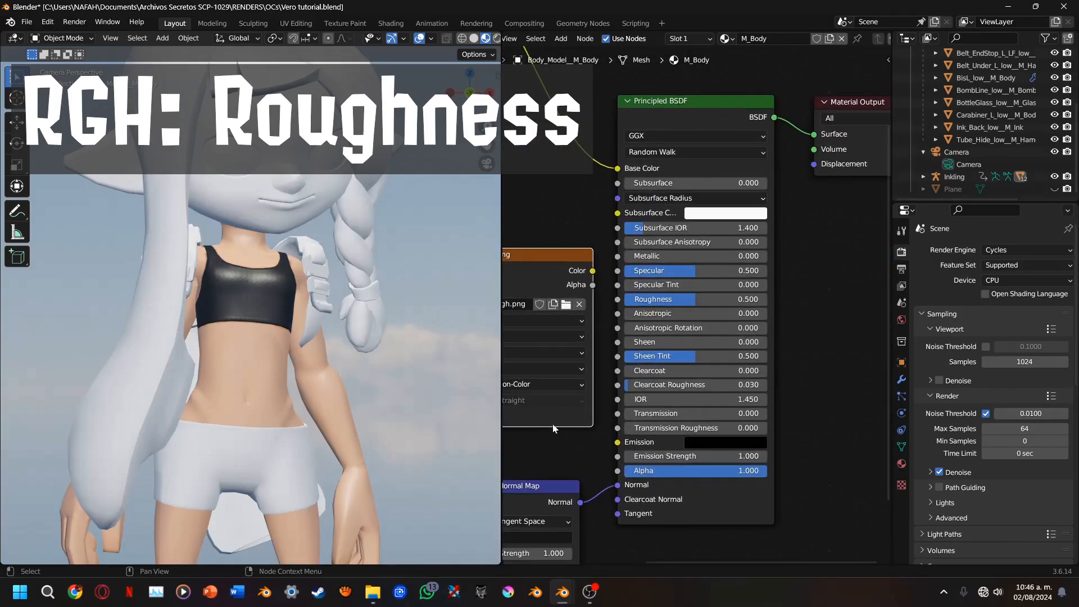
# Set m_body_rgh.png to sRGB and connect its color output to the Roughness input of the Principled BSDF
pyautogui.click(562, 389)
pyautogui.click(524, 498)
pyautogui.scroll(1, 655, 435)
pyautogui.moveTo(583, 427); pyautogui.dragTo(700, 451, button='middle')
pyautogui.scroll(3, 641, 426)
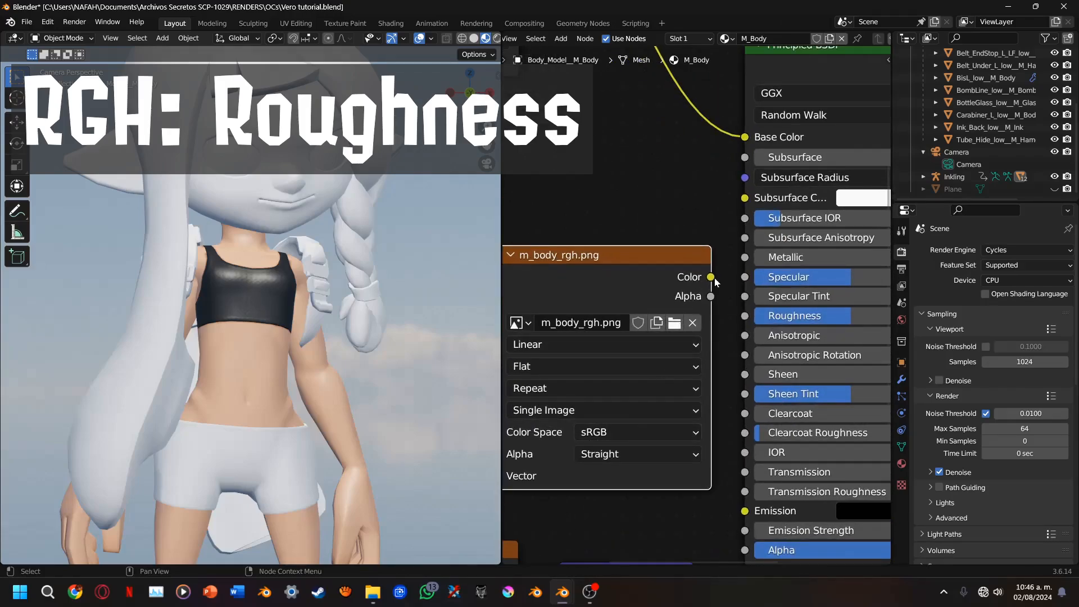
pyautogui.moveTo(712, 277); pyautogui.dragTo(743, 316)
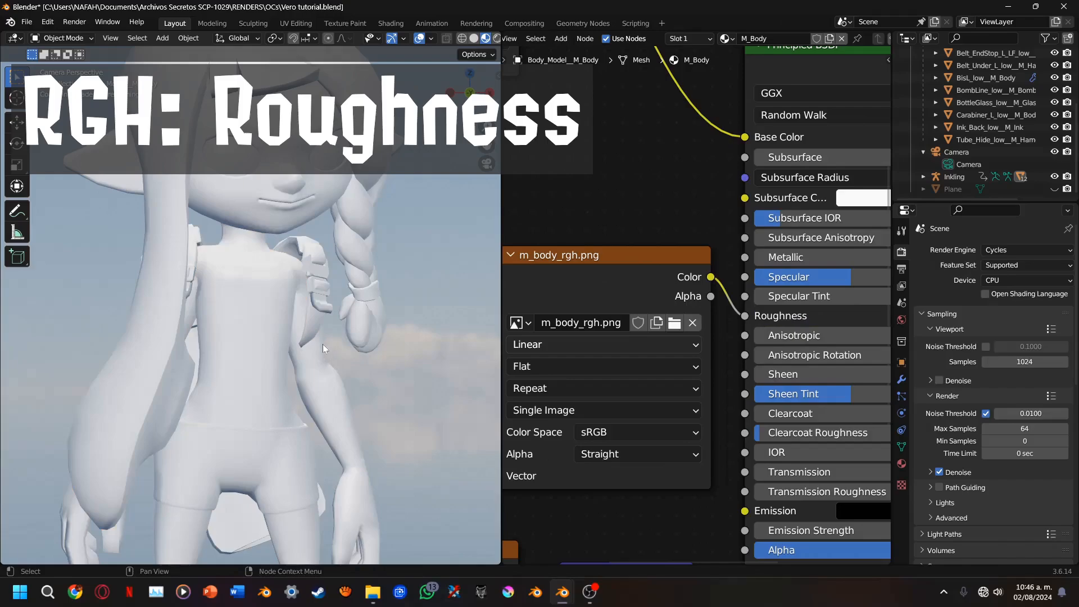
pyautogui.scroll(3, 306, 310)
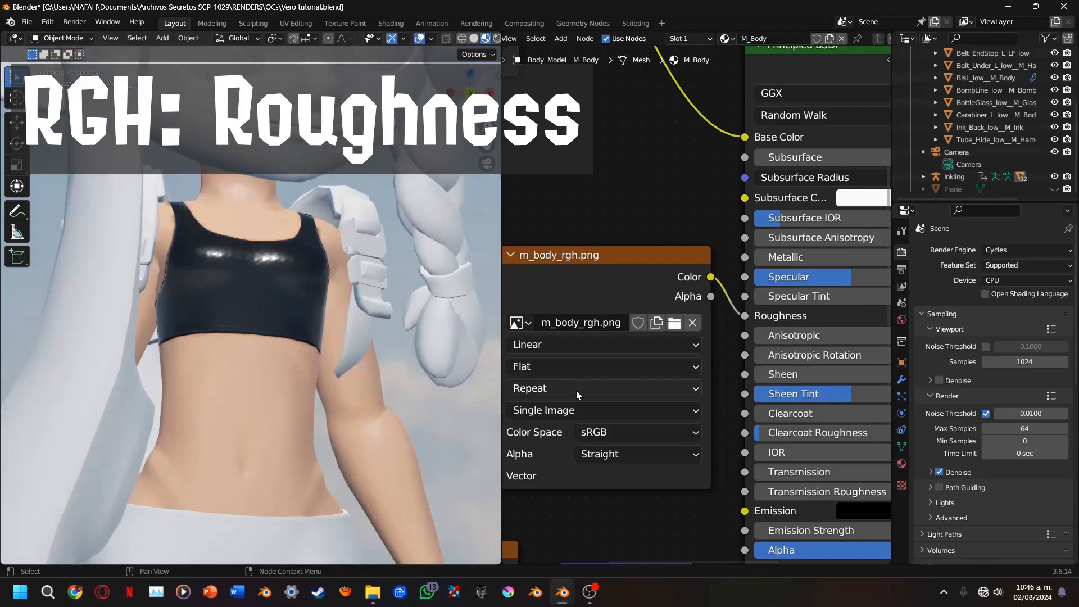
# Set the connected roughness texture's color space to Non-Color and check the shine on the black top
pyautogui.click(585, 434)
pyautogui.click(621, 316)
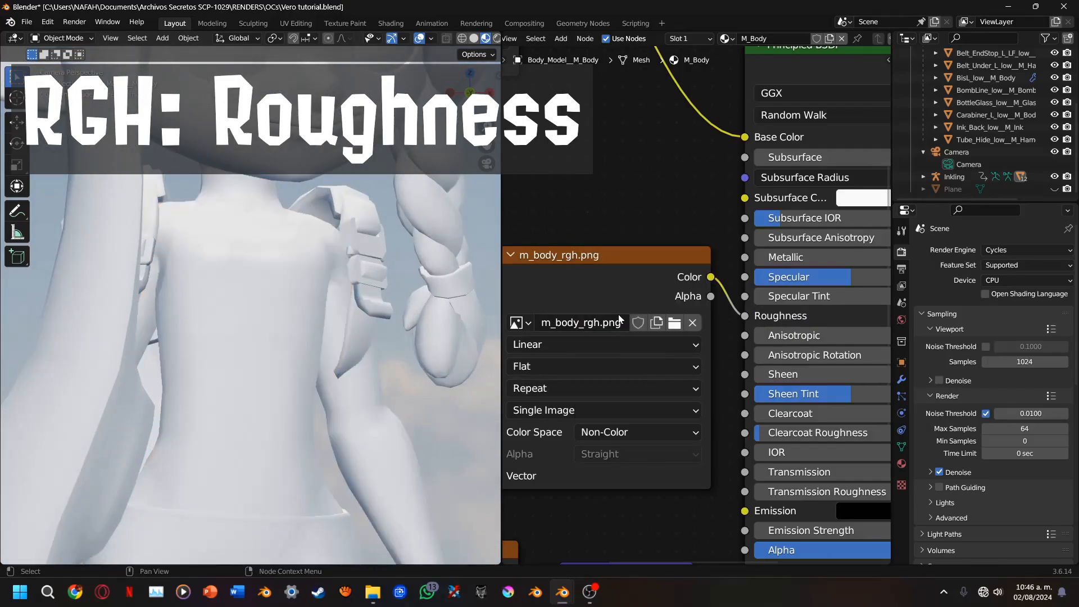
pyautogui.scroll(2, 363, 285)
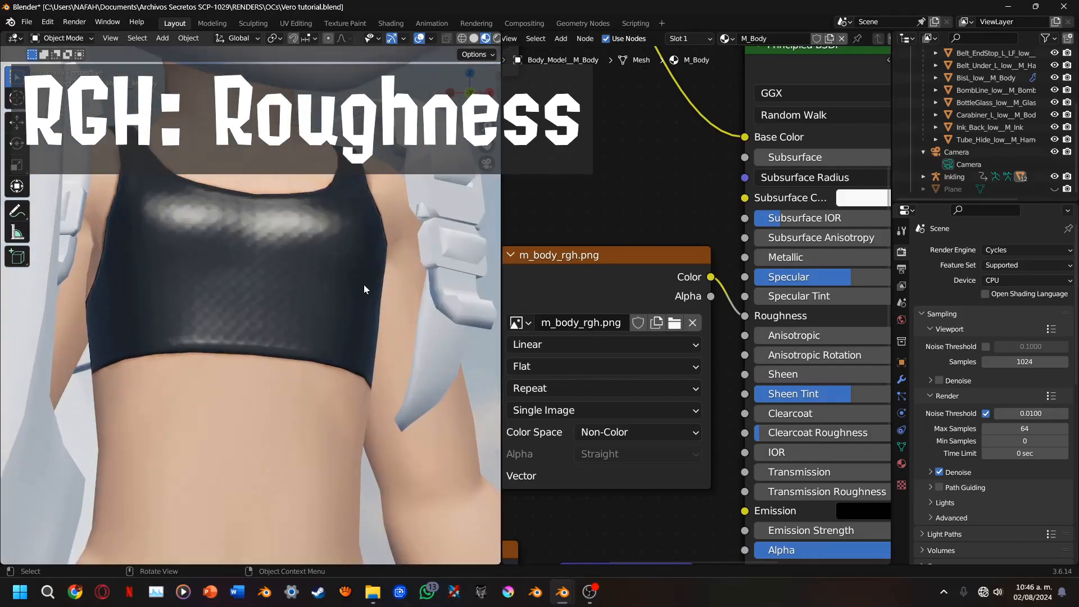
# Move the m_body_alb.png node farther from the Principled BSDF to make room along its Base Color link
pyautogui.moveTo(601, 281); pyautogui.dragTo(744, 311, button='middle')
pyautogui.scroll(-3, 725, 314)
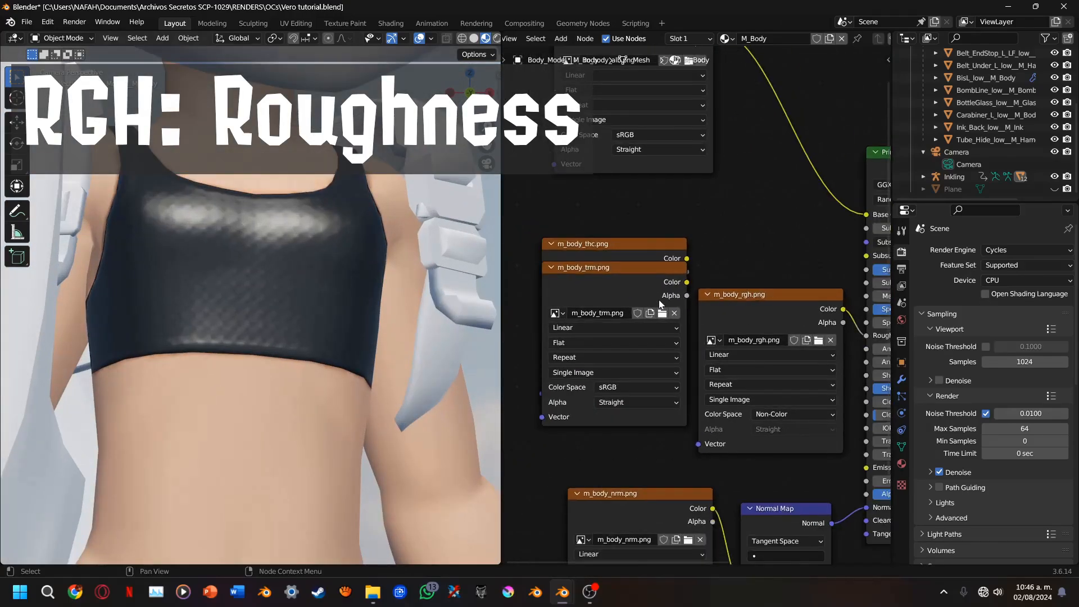
pyautogui.moveTo(605, 177); pyautogui.dragTo(500, 228)
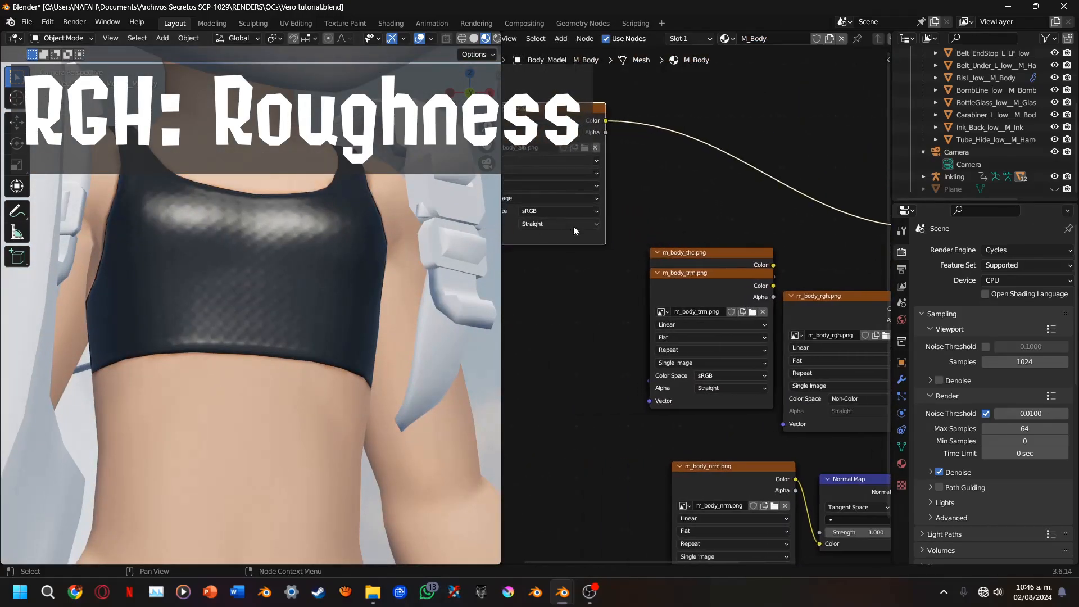
pyautogui.moveTo(573, 227); pyautogui.dragTo(512, 276, button='middle')
pyautogui.scroll(-1, 403, 267)
pyautogui.scroll(-3, 403, 268)
pyautogui.moveTo(657, 306); pyautogui.dragTo(673, 332, button='middle')
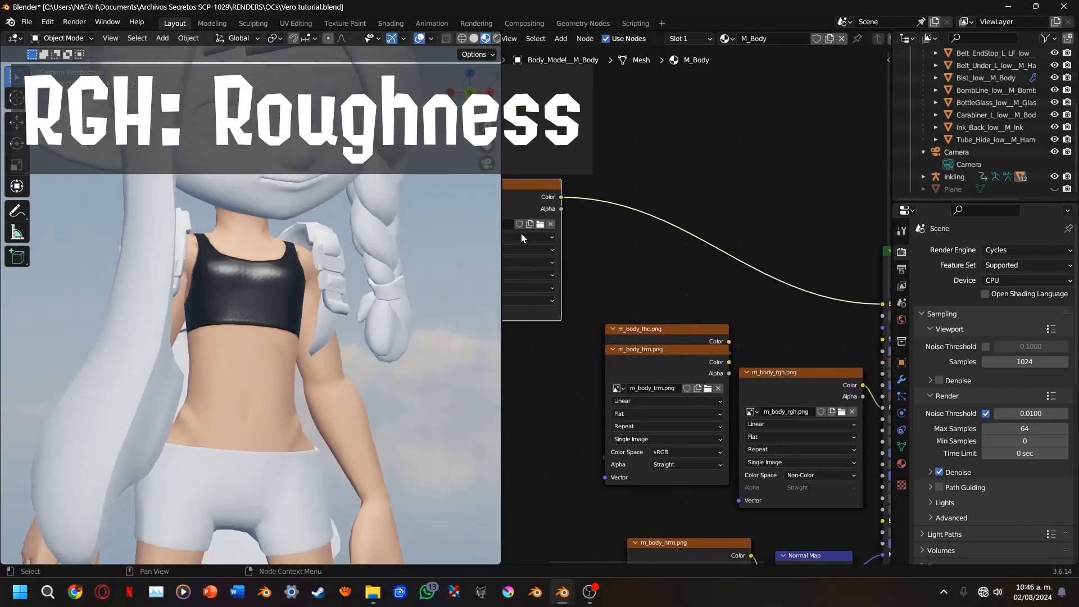
pyautogui.moveTo(487, 145)
pyautogui.mouseDown()
pyautogui.moveTo(483, 208)
pyautogui.moveTo(514, 165)
pyautogui.moveTo(514, 150)
pyautogui.moveTo(490, 149)
pyautogui.moveTo(499, 153)
pyautogui.mouseUp()
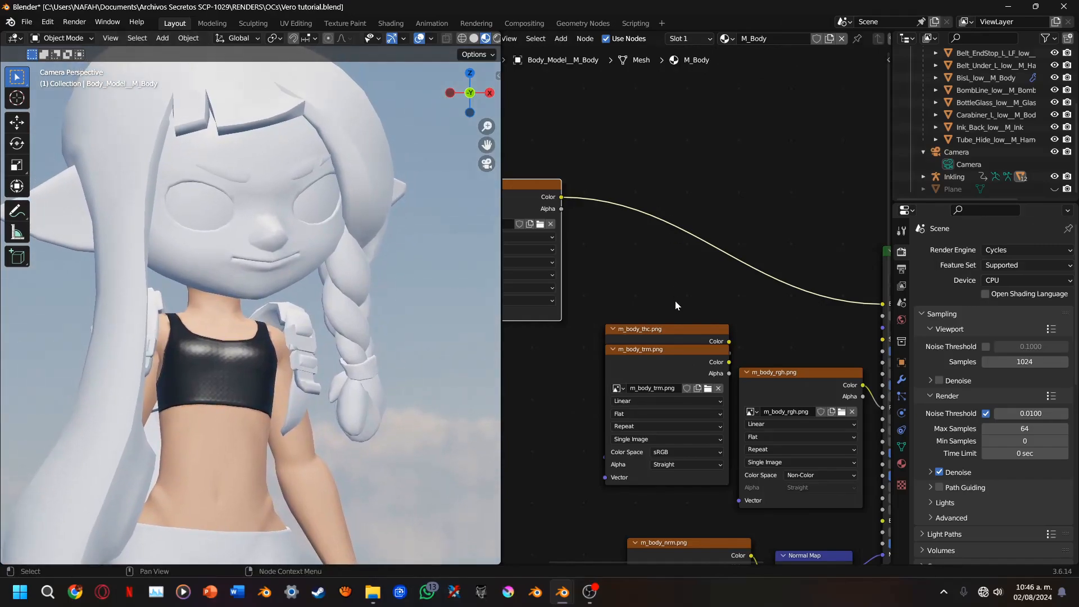
# Insert a Mix Color node on the link between m_body_alb.png and Base Color, placed above the remaining texture nodes
pyautogui.hotkey('shift', 'a')
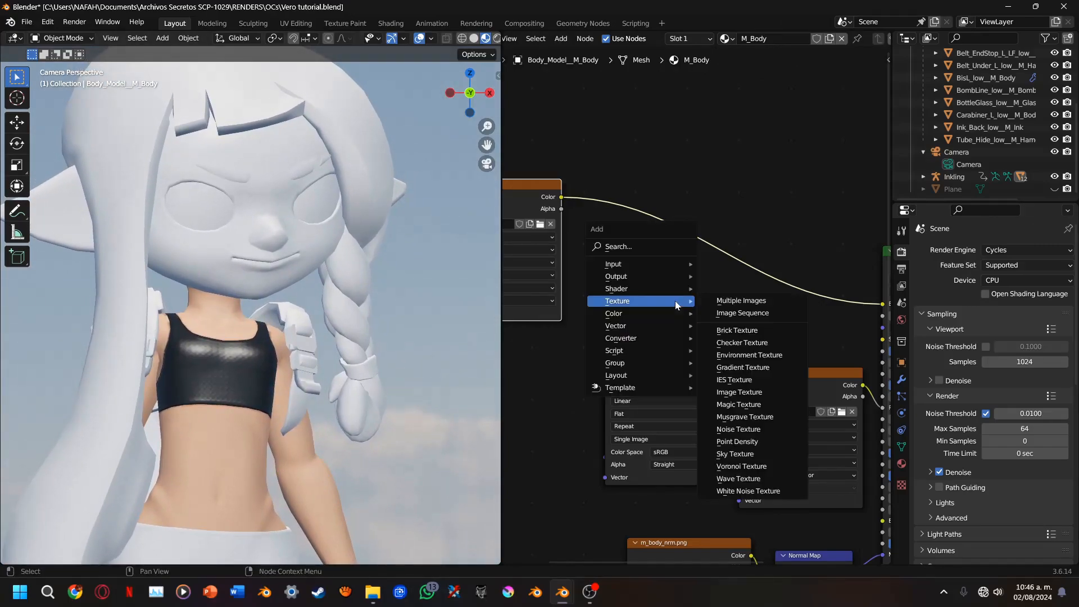
pyautogui.press('c')
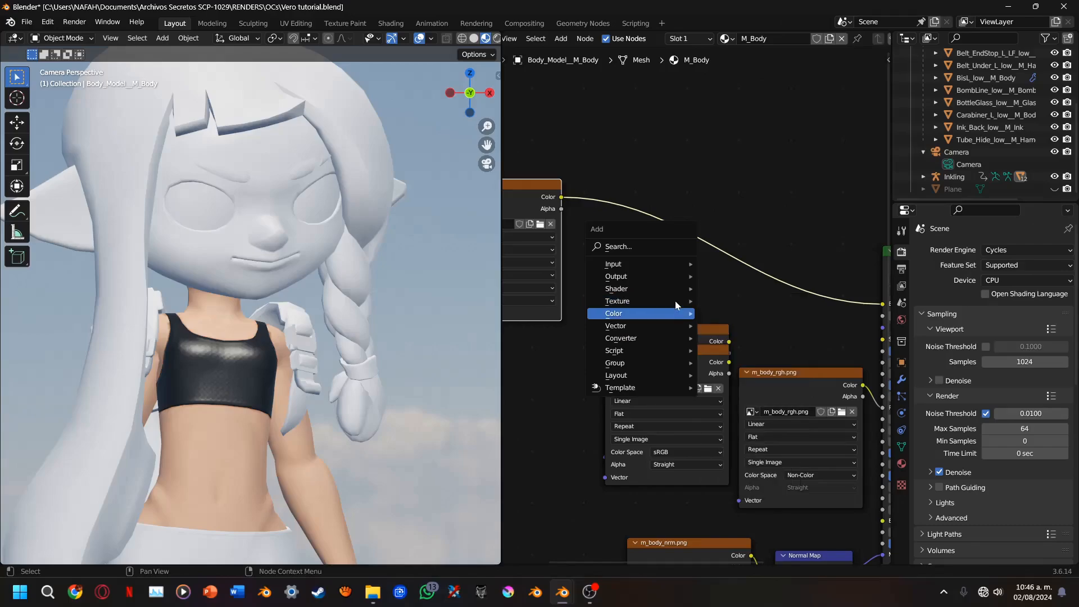
pyautogui.press('Right')
pyautogui.press('Down')
pyautogui.press('Down')
pyautogui.press('Down')
pyautogui.press('Down')
pyautogui.press('Down')
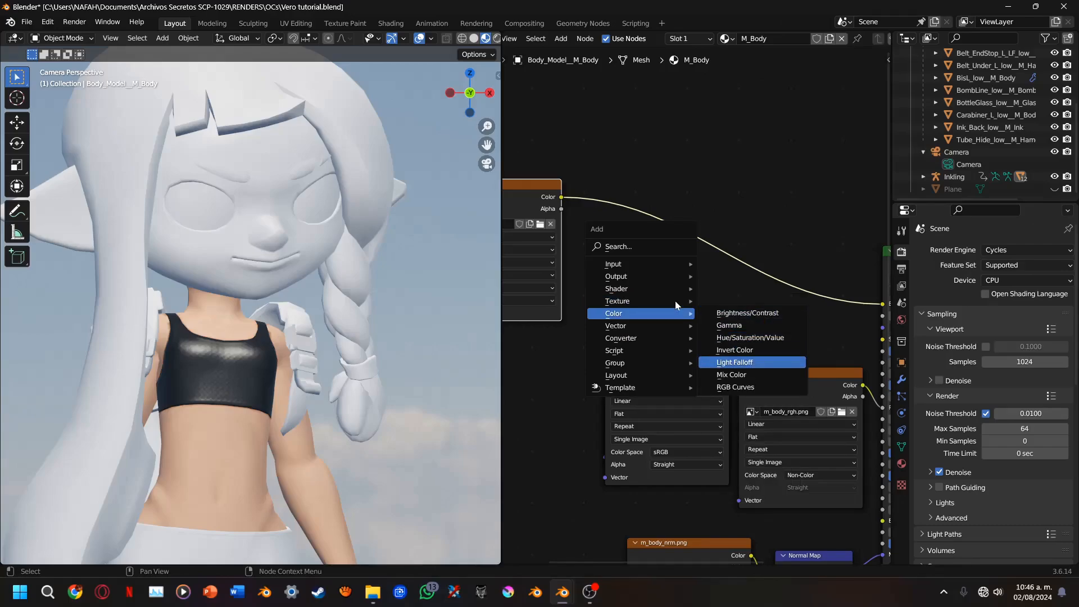
pyautogui.press('Return')
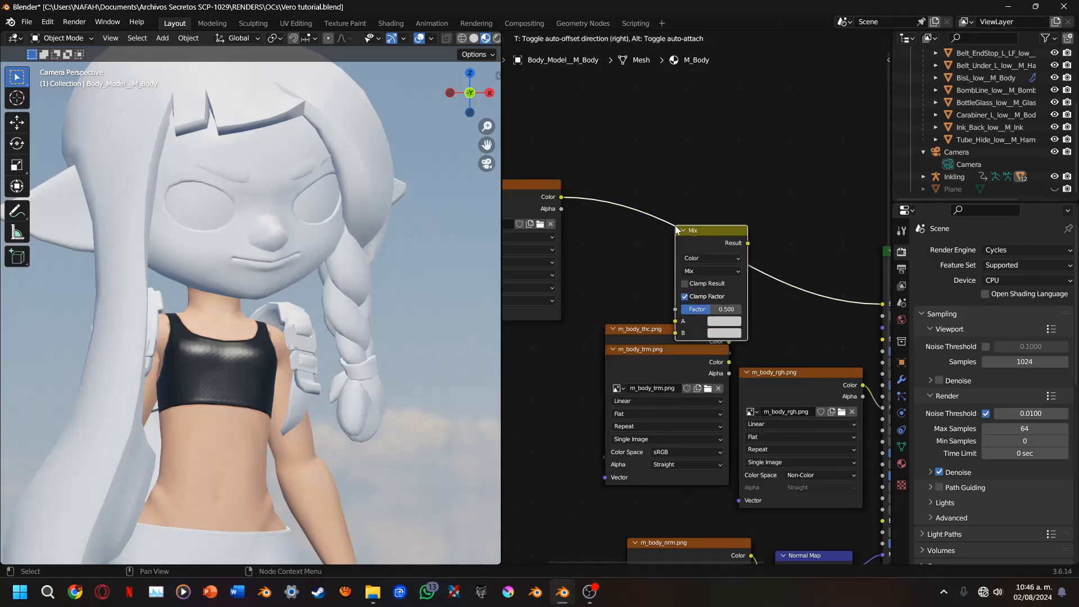
pyautogui.click(675, 226)
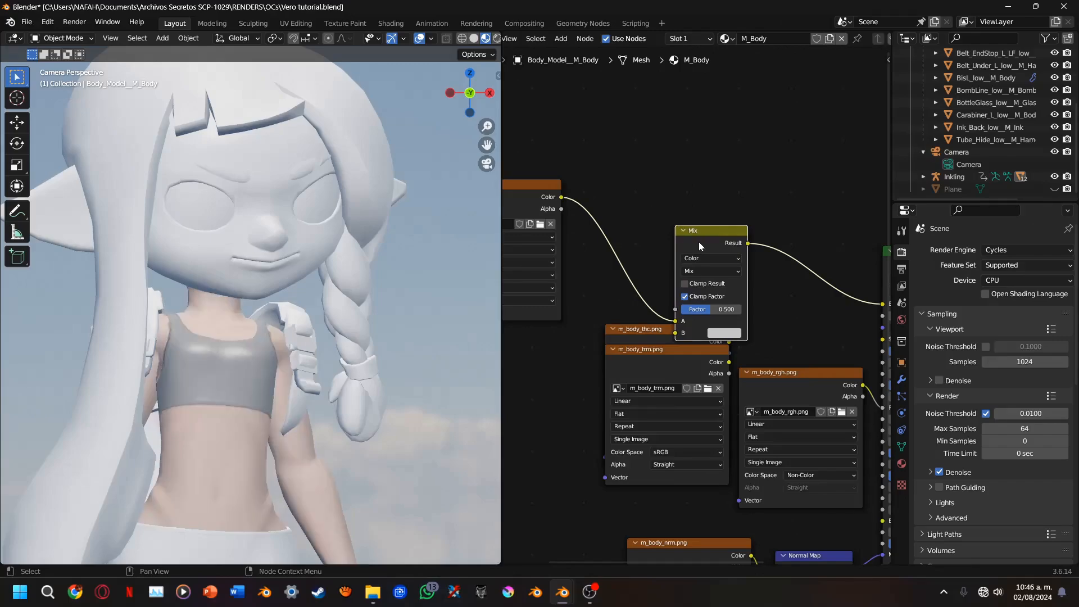
pyautogui.moveTo(699, 242); pyautogui.dragTo(715, 201)
# Set the Mix node's blend mode to Multiply and its factor to 1.000
pyautogui.scroll(2, 709, 246)
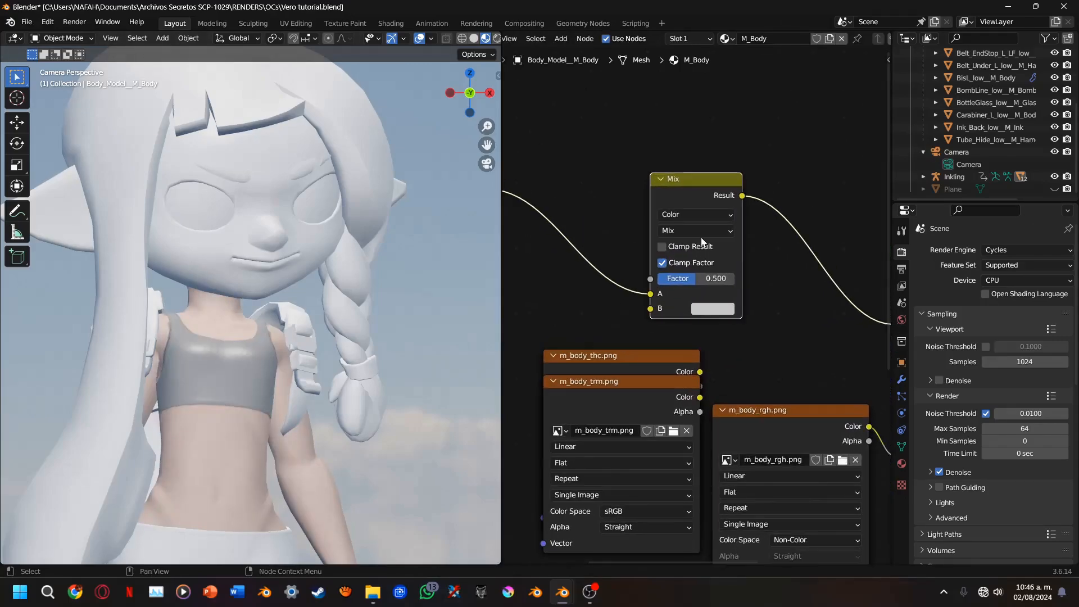
pyautogui.click(695, 230)
pyautogui.click(684, 286)
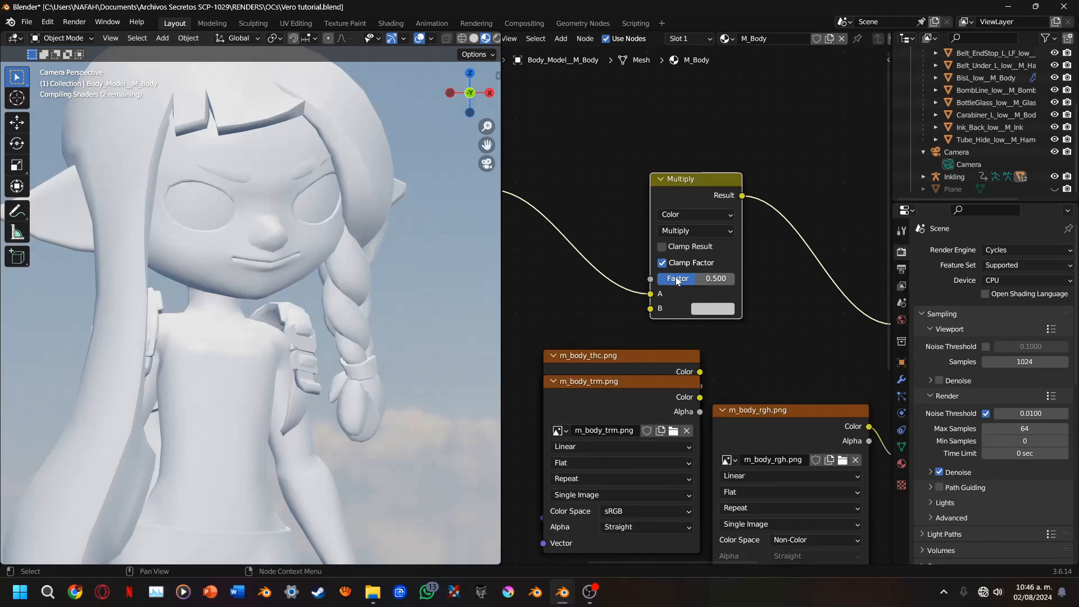
pyautogui.moveTo(677, 281); pyautogui.dragTo(735, 282)
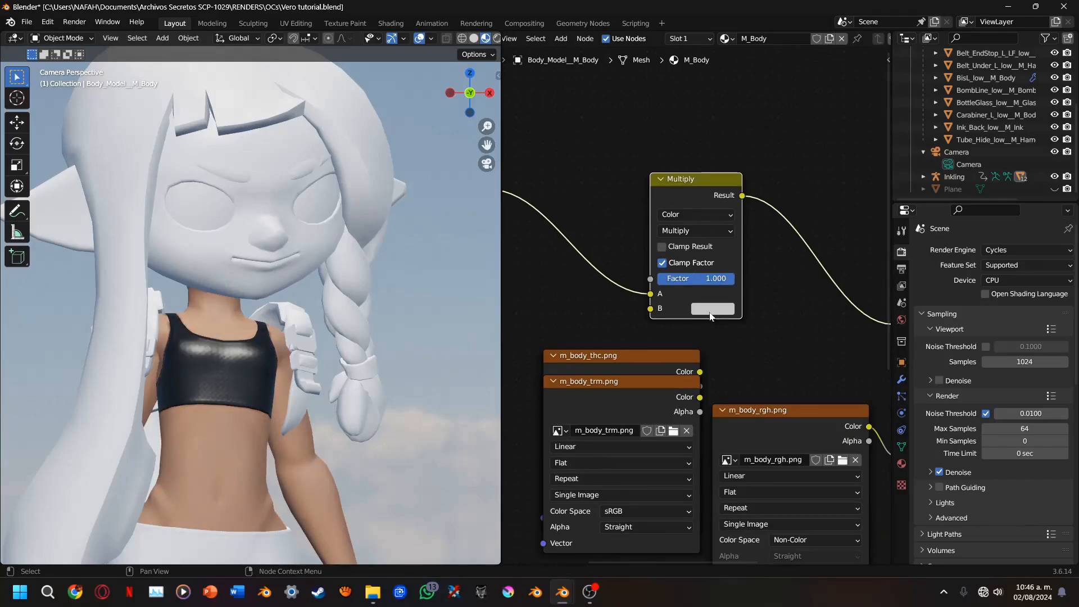
pyautogui.click(711, 312)
pyautogui.scroll(2, 679, 257)
pyautogui.click(687, 202)
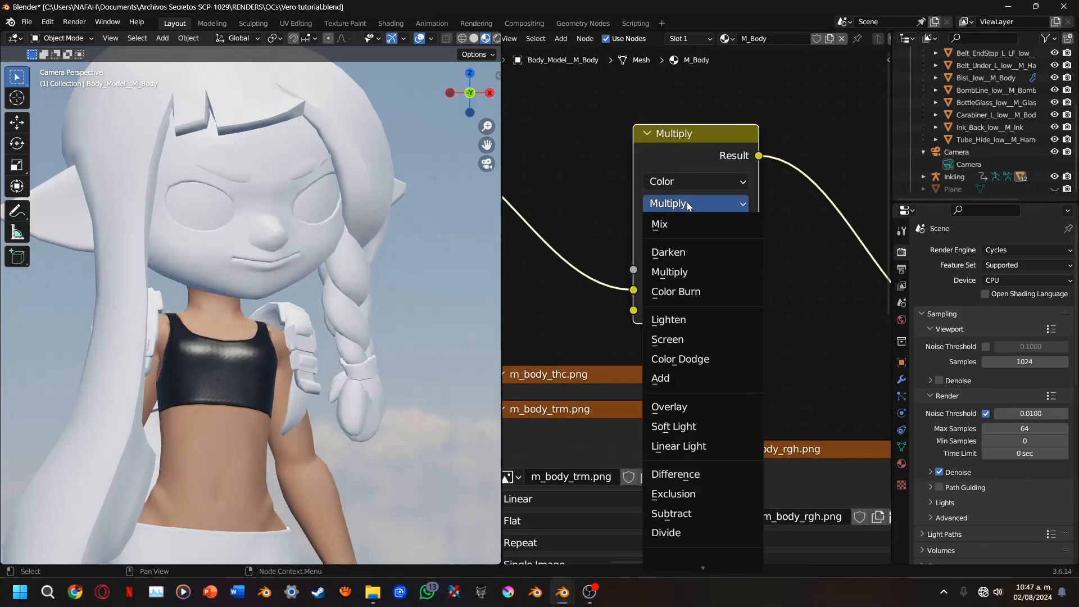
pyautogui.click(686, 272)
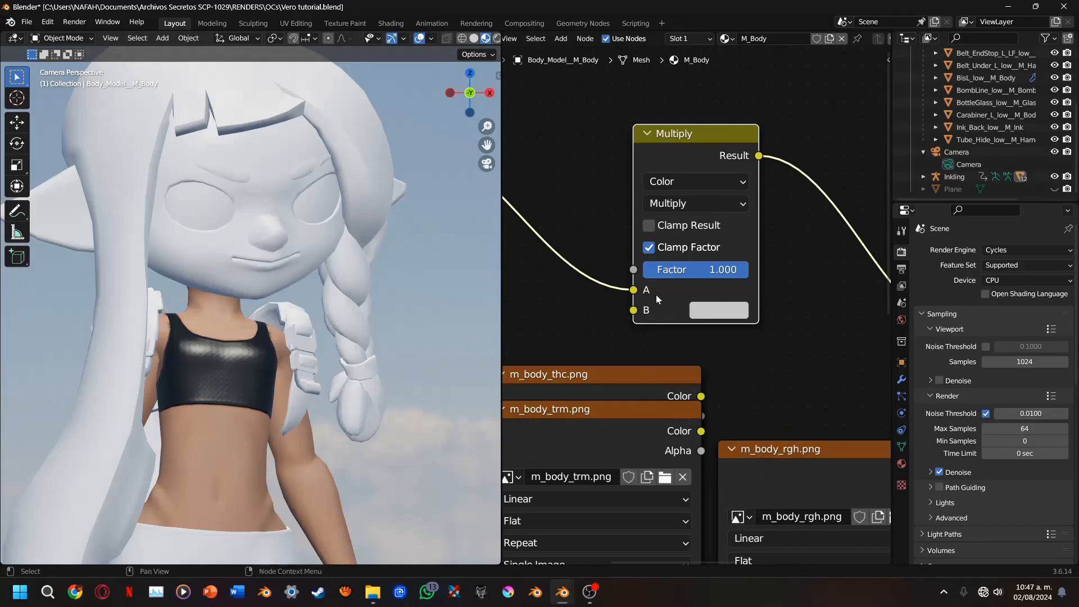
# Set the Multiply node's B color to hex D36A51 and check the skin tint on the body
pyautogui.click(703, 313)
pyautogui.click(824, 203)
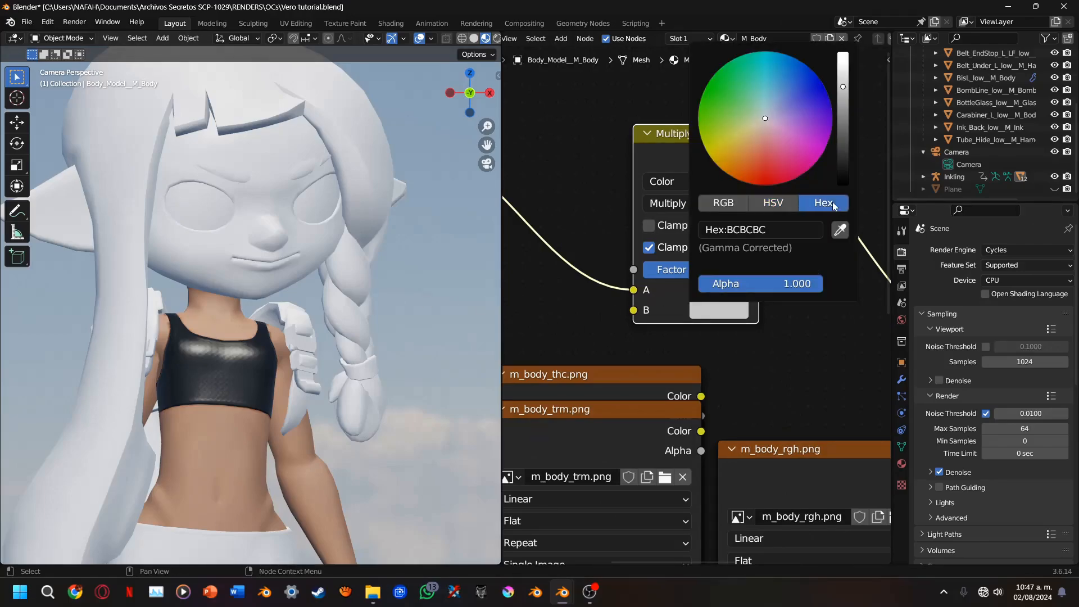
pyautogui.click(787, 229)
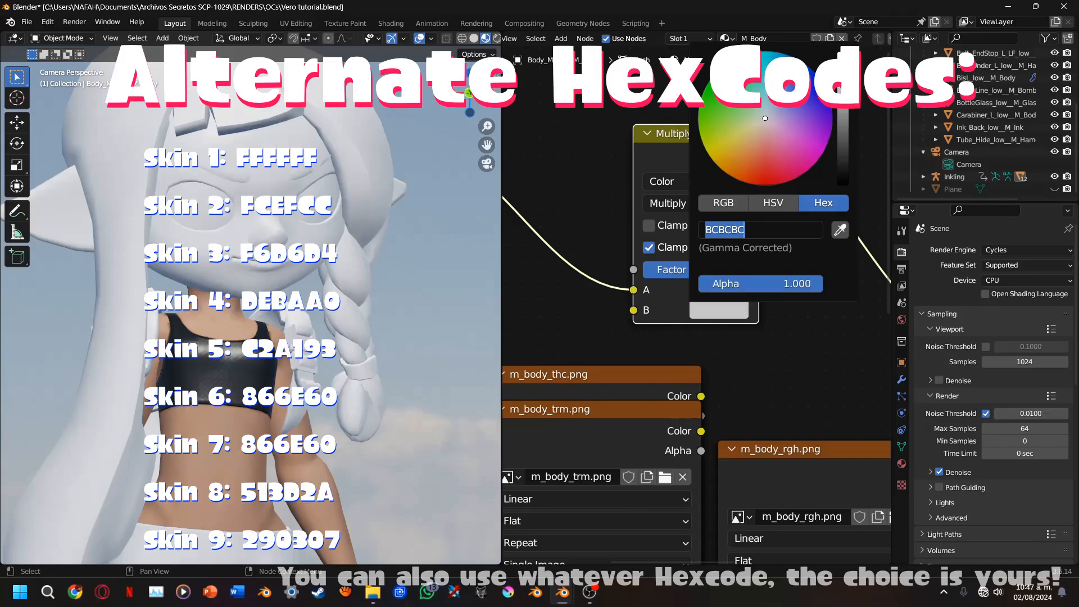
pyautogui.write('D')
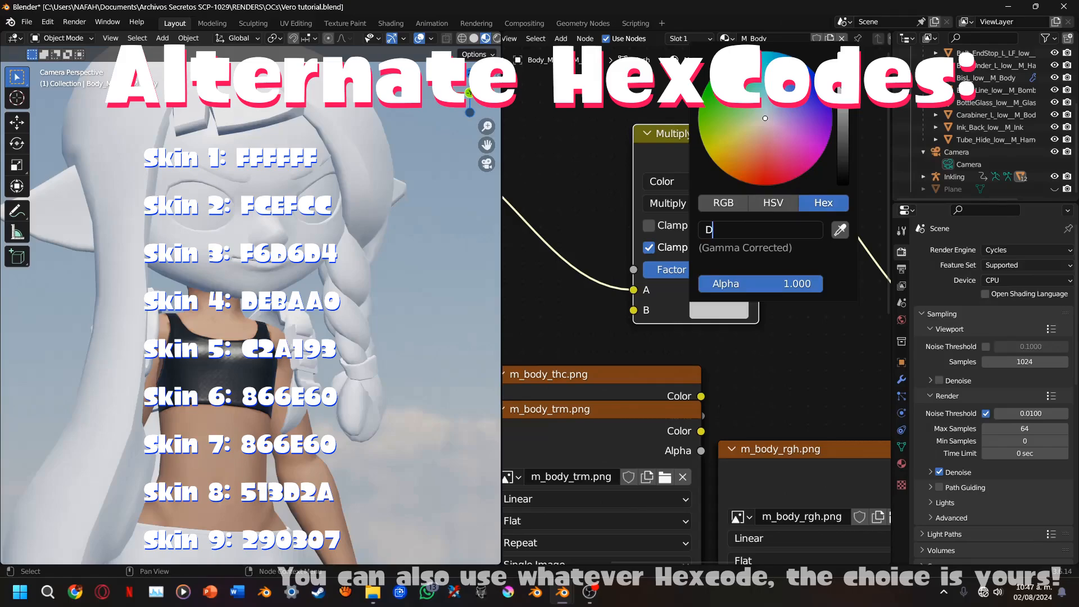
pyautogui.write('36A51')
pyautogui.press('Return')
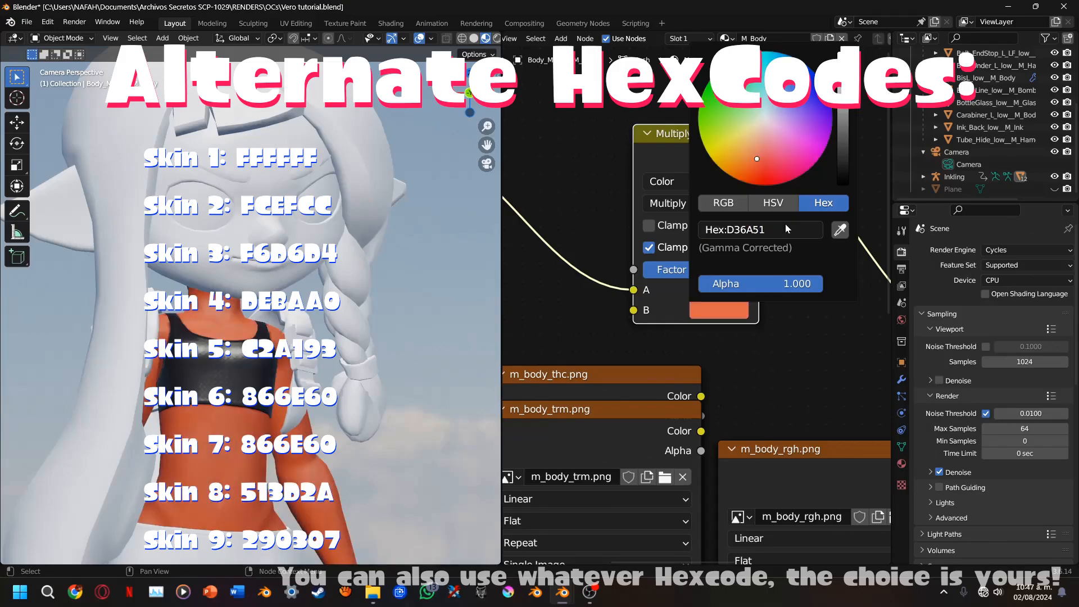
pyautogui.scroll(-2, 332, 377)
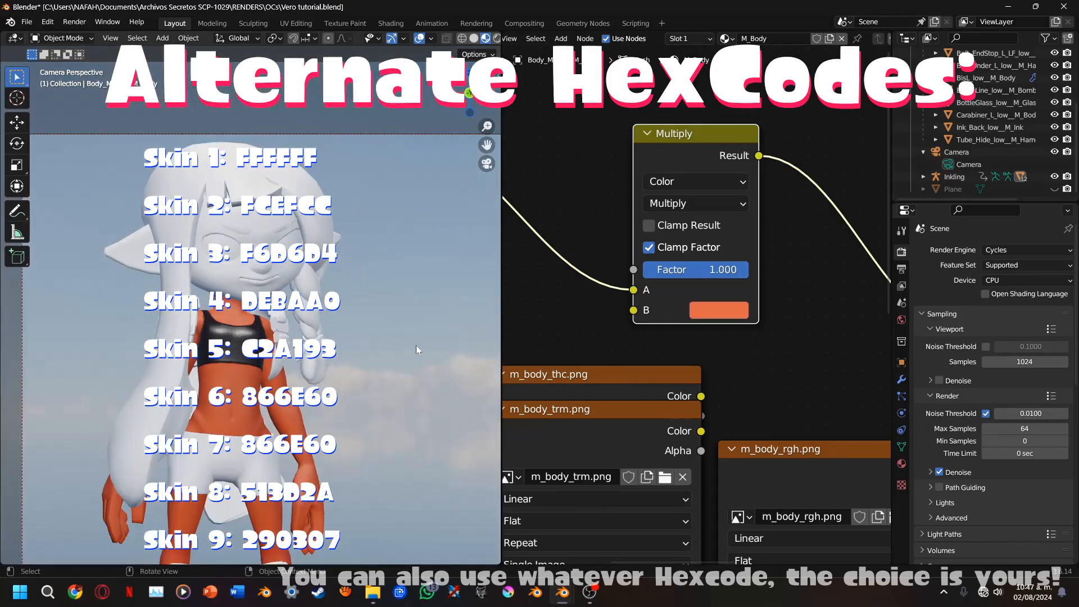
pyautogui.scroll(2, 482, 159)
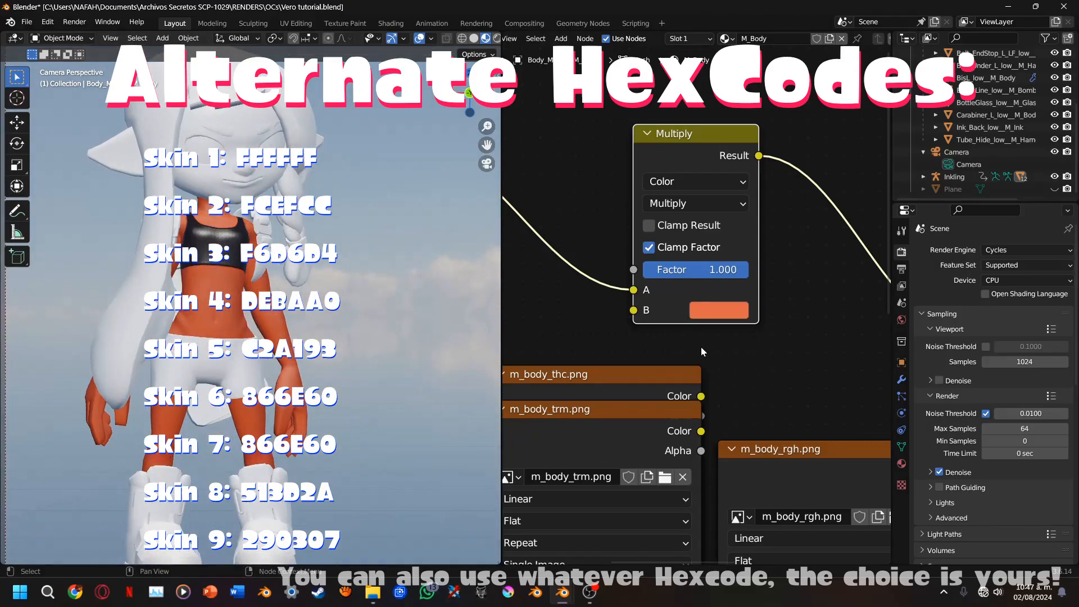
pyautogui.scroll(-1, 700, 346)
pyautogui.scroll(-2, 695, 383)
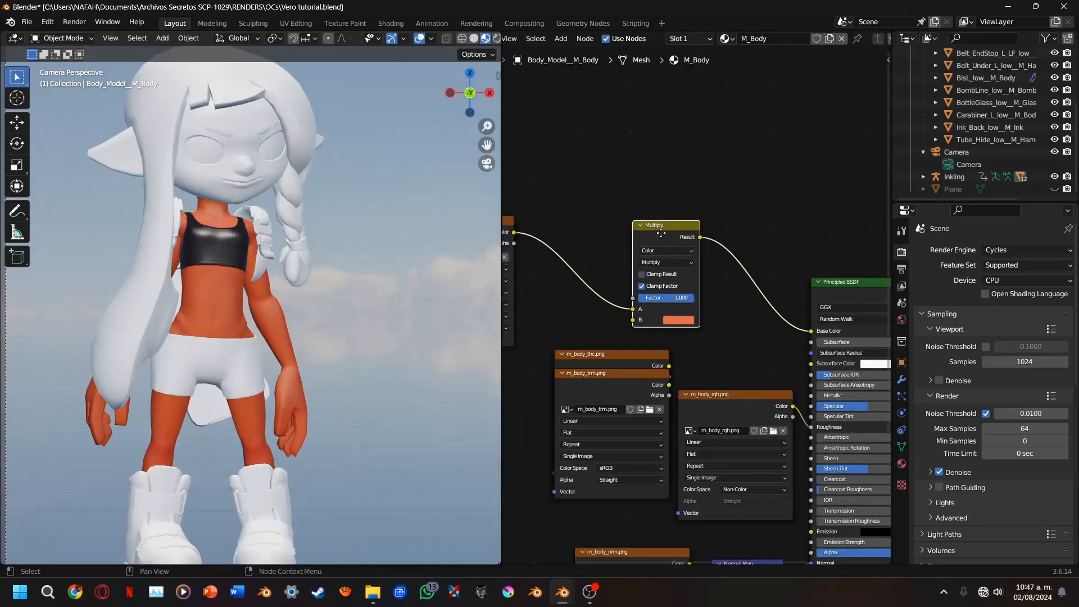
# Move the Multiply node away from the Principled BSDF and insert a Hue/Saturation/Value node on the link between them
pyautogui.moveTo(661, 233); pyautogui.dragTo(626, 245)
pyautogui.scroll(2, 734, 313)
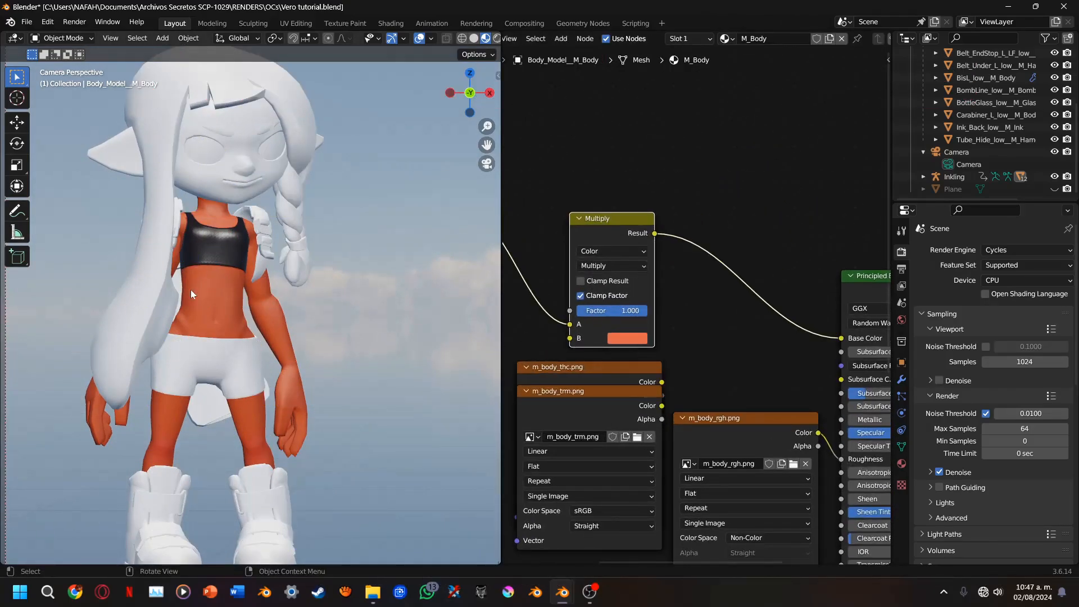
pyautogui.scroll(2, 694, 373)
pyautogui.hotkey('shift', 'a')
pyautogui.moveTo(640, 387)
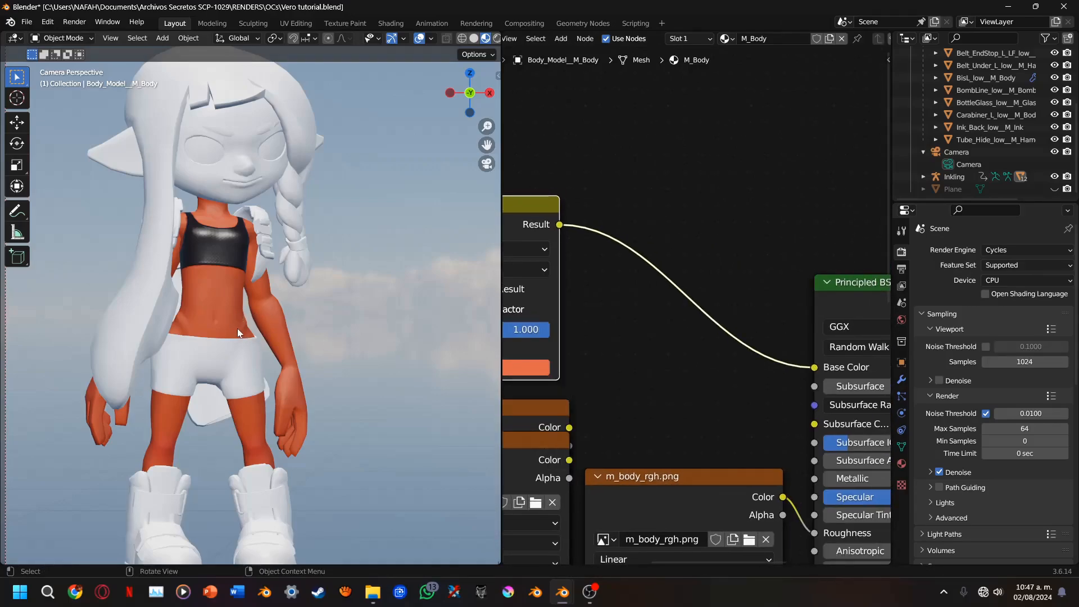
pyautogui.hotkey('shift', 'a')
pyautogui.moveTo(541, 329)
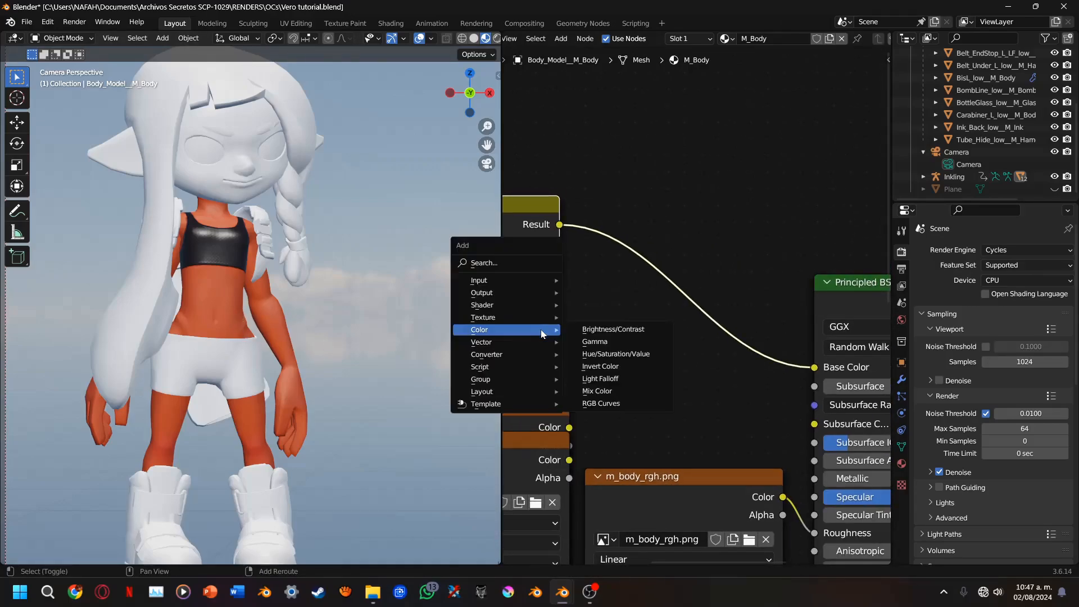
pyautogui.click(615, 355)
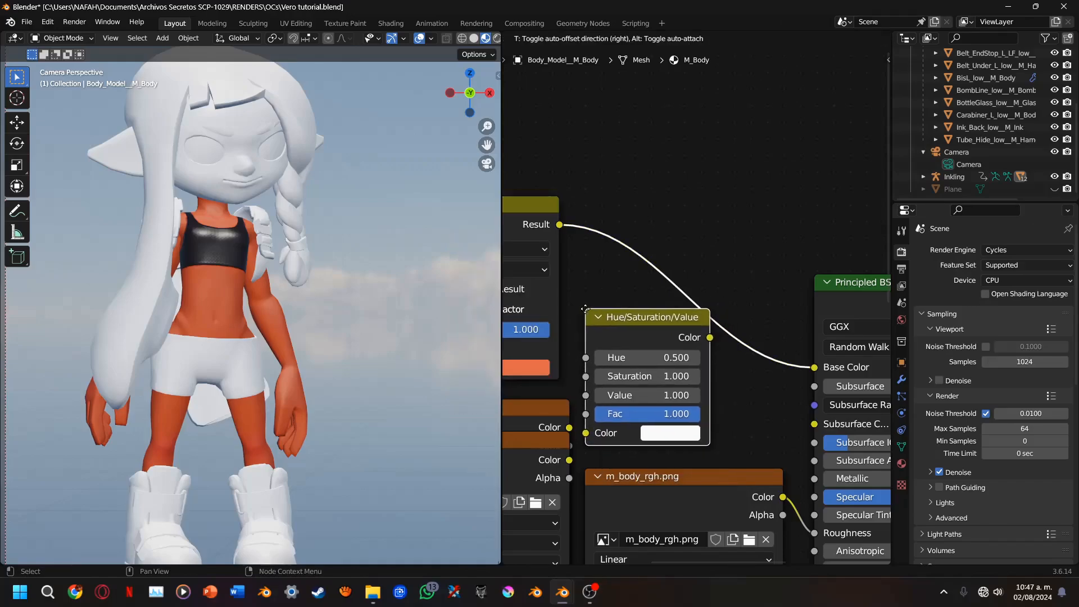
pyautogui.click(624, 249)
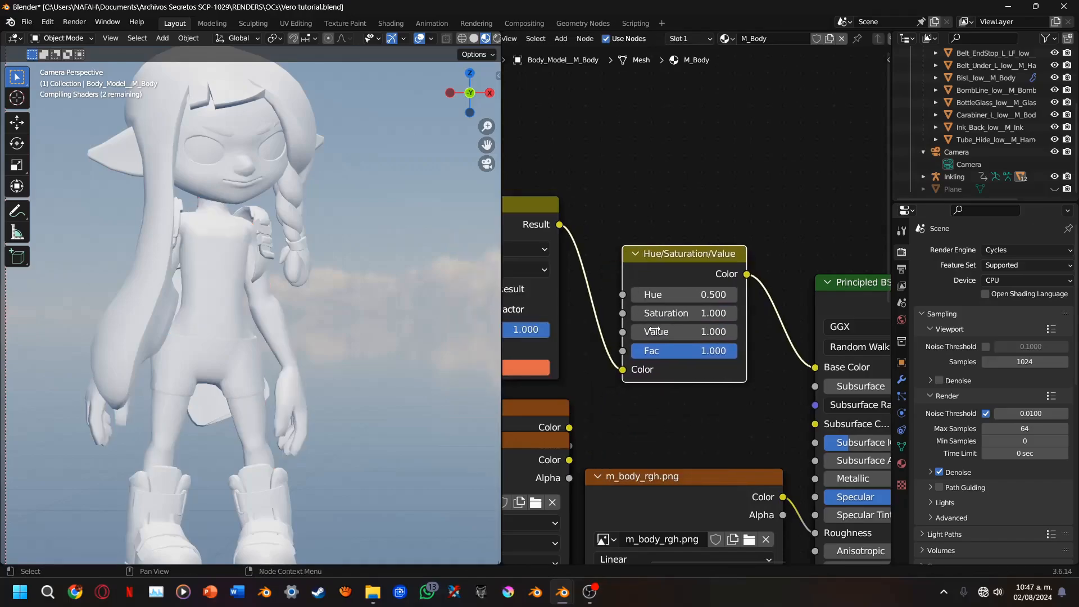
# Set the Hue/Saturation/Value node's Value to 1.200 and its Saturation to 1.000
pyautogui.moveTo(700, 313); pyautogui.dragTo(701, 332)
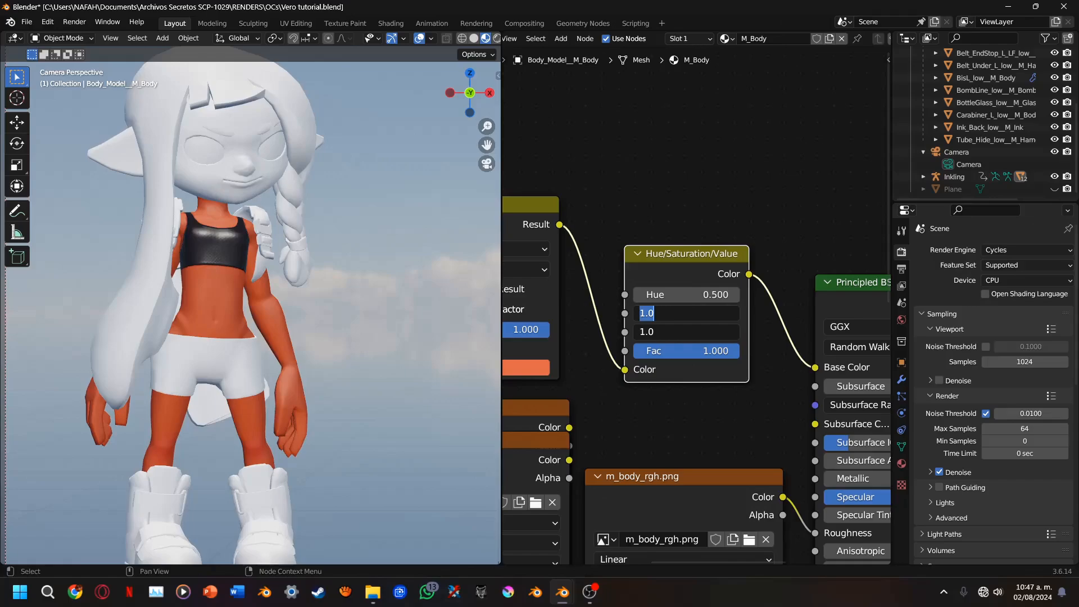
pyautogui.write('1.2')
pyautogui.press('Return')
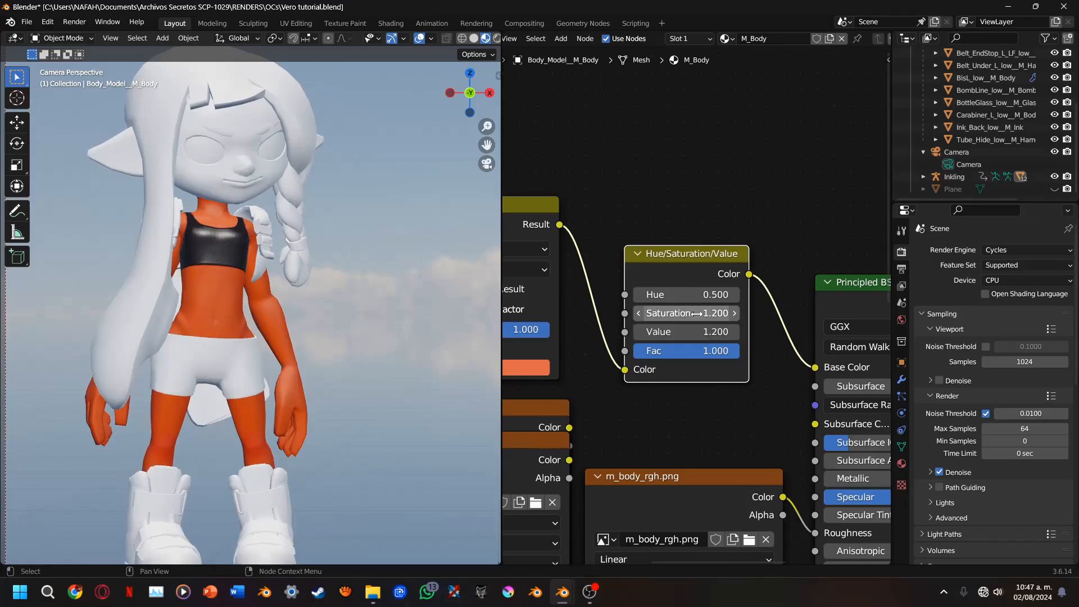
pyautogui.click(698, 313)
pyautogui.write('1')
pyautogui.press('Return')
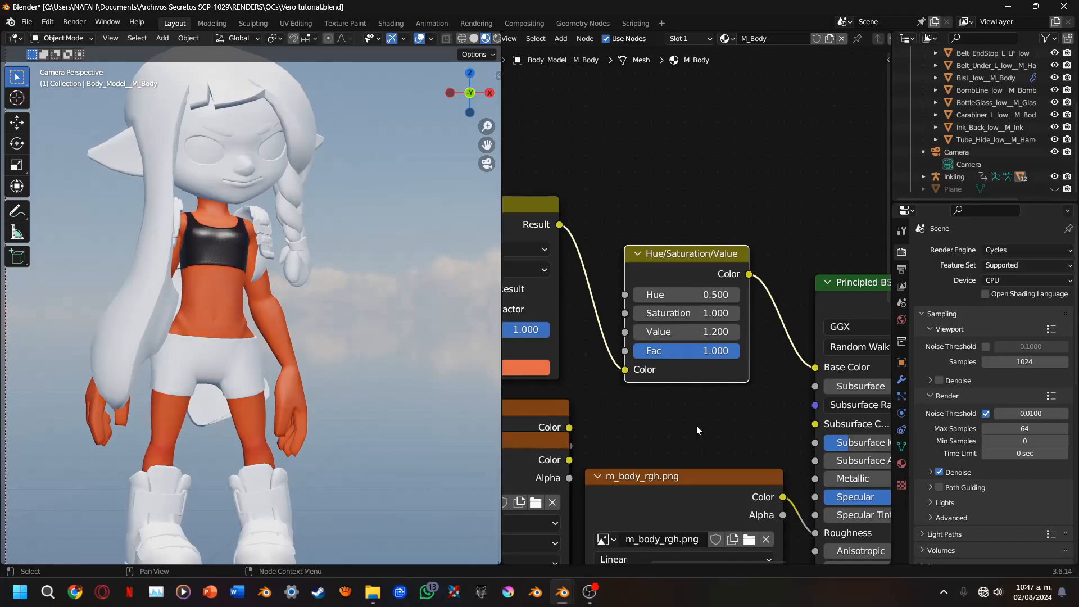
pyautogui.scroll(4, 379, 307)
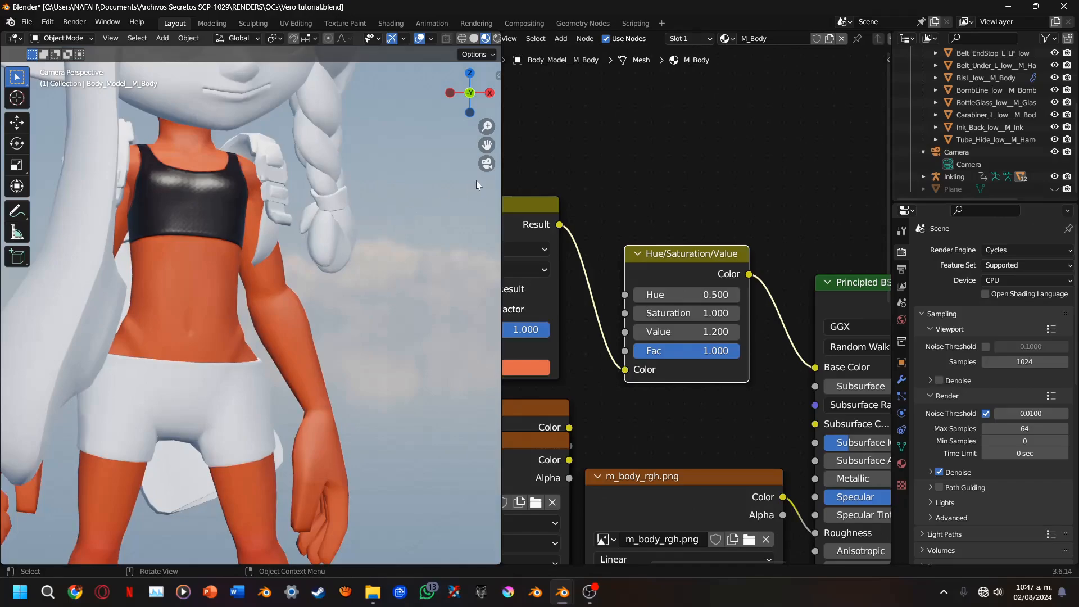
# Lower the m_body_alb.png node beside the Multiply node's A input and place the m_body_trm.png node above it
pyautogui.moveTo(585, 300); pyautogui.dragTo(775, 304, button='middle')
pyautogui.scroll(-4, 770, 303)
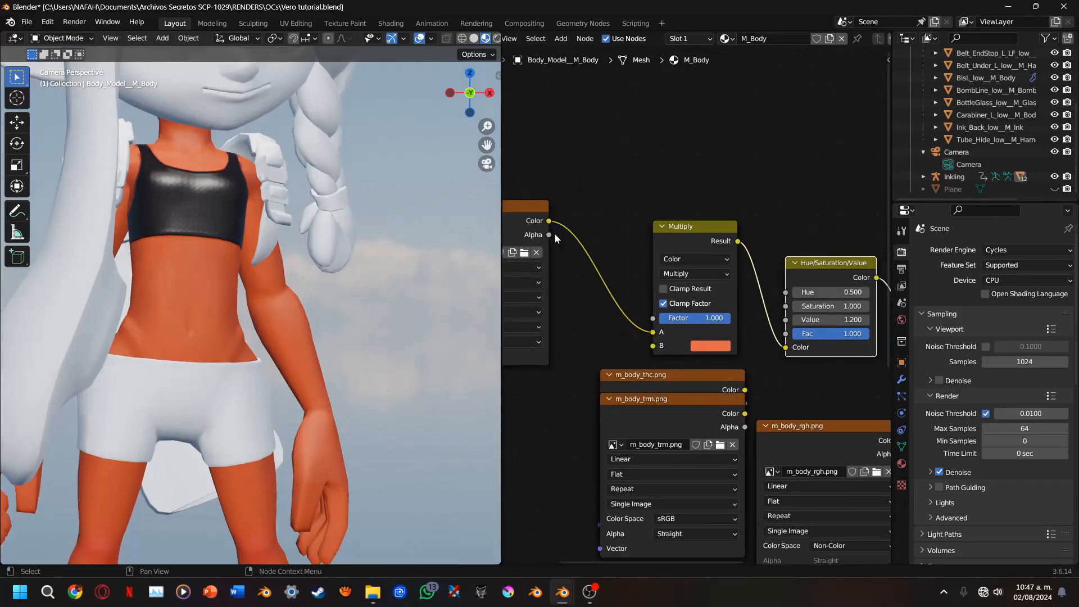
pyautogui.moveTo(534, 234); pyautogui.dragTo(575, 345)
pyautogui.moveTo(652, 404); pyautogui.dragTo(554, 87)
pyautogui.moveTo(584, 259); pyautogui.dragTo(552, 357, button='middle')
pyautogui.click(561, 302)
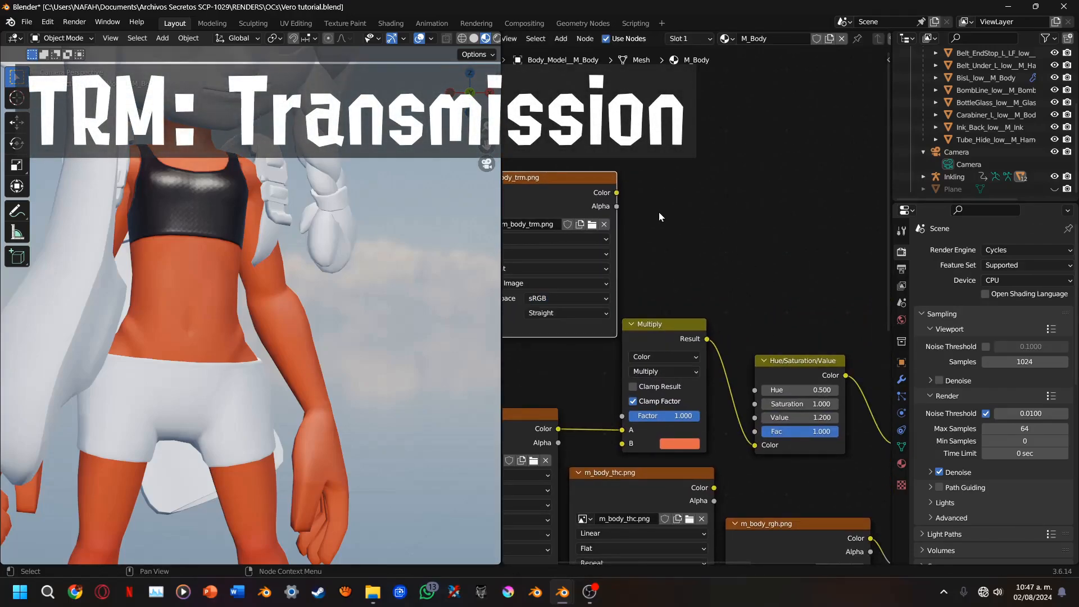
# Duplicate the Multiply node, place the copy beside m_body_trm.png, and connect that texture's Color to the copy's A input
pyautogui.click(646, 344)
pyautogui.hotkey('shift', 'd')
pyautogui.click(721, 193)
pyautogui.moveTo(617, 193); pyautogui.dragTo(697, 279)
# Change the duplicated Multiply node's B color to pure red by removing its green and blue components
pyautogui.scroll(2, 698, 282)
pyautogui.click(725, 326)
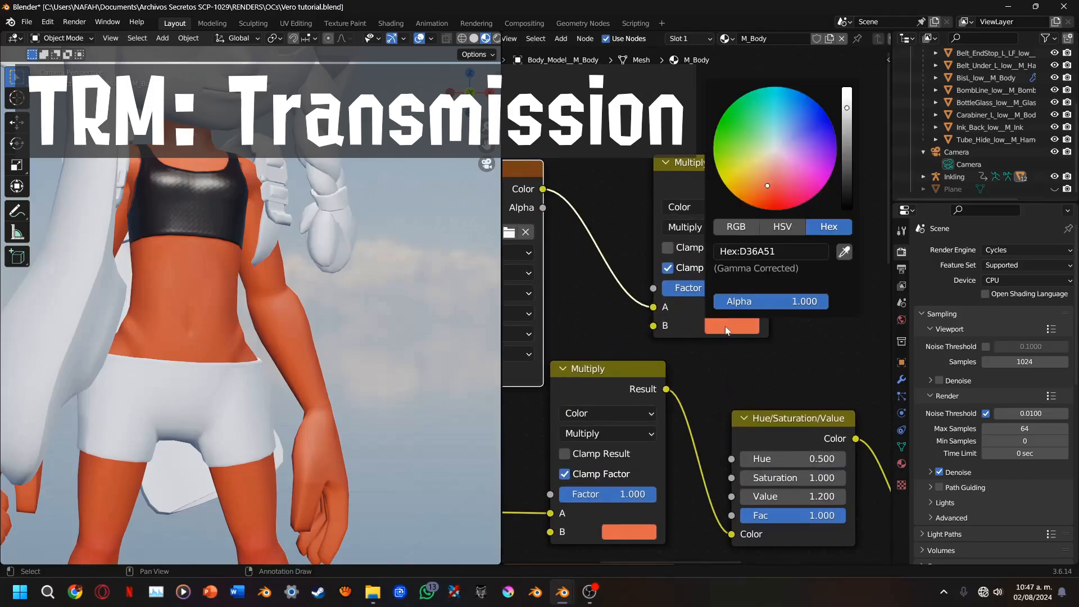
pyautogui.click(736, 226)
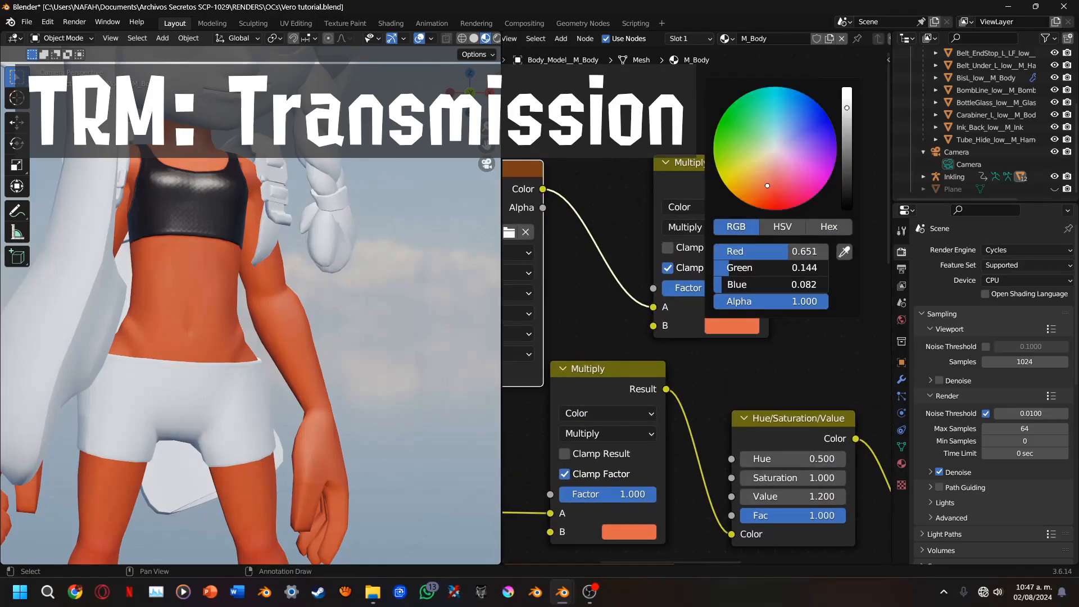
pyautogui.moveTo(770, 268); pyautogui.dragTo(716, 285)
# Link the red Multiply node's result straight to the Material Output to preview it on the model
pyautogui.keyDown('ctrl'); pyautogui.keyDown('shift'); pyautogui.click(721, 183); pyautogui.keyUp('shift'); pyautogui.keyUp('ctrl')
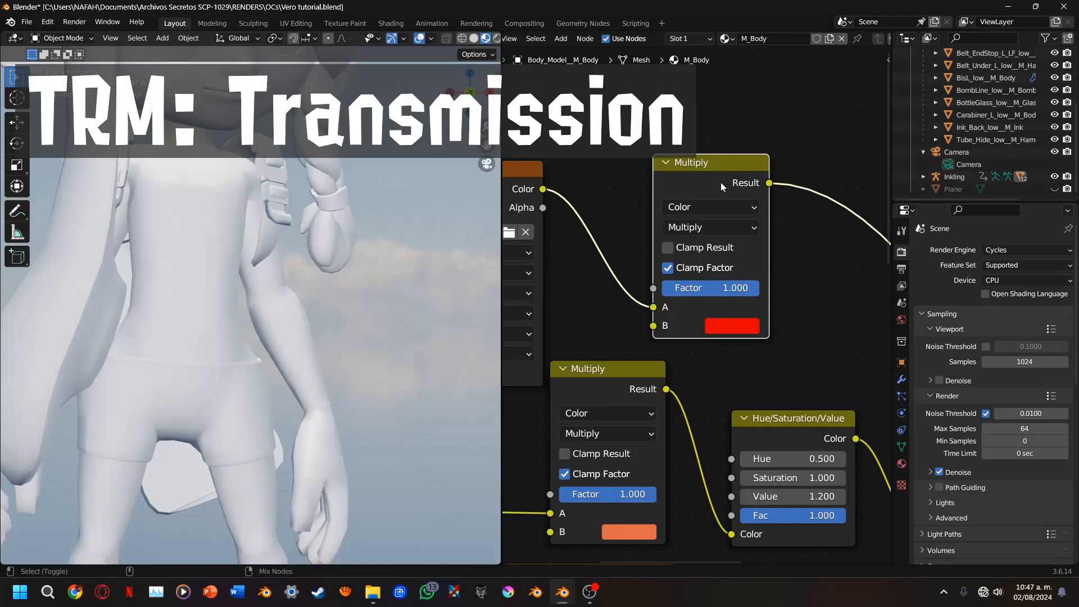
pyautogui.scroll(-4, 393, 250)
pyautogui.scroll(2, 405, 252)
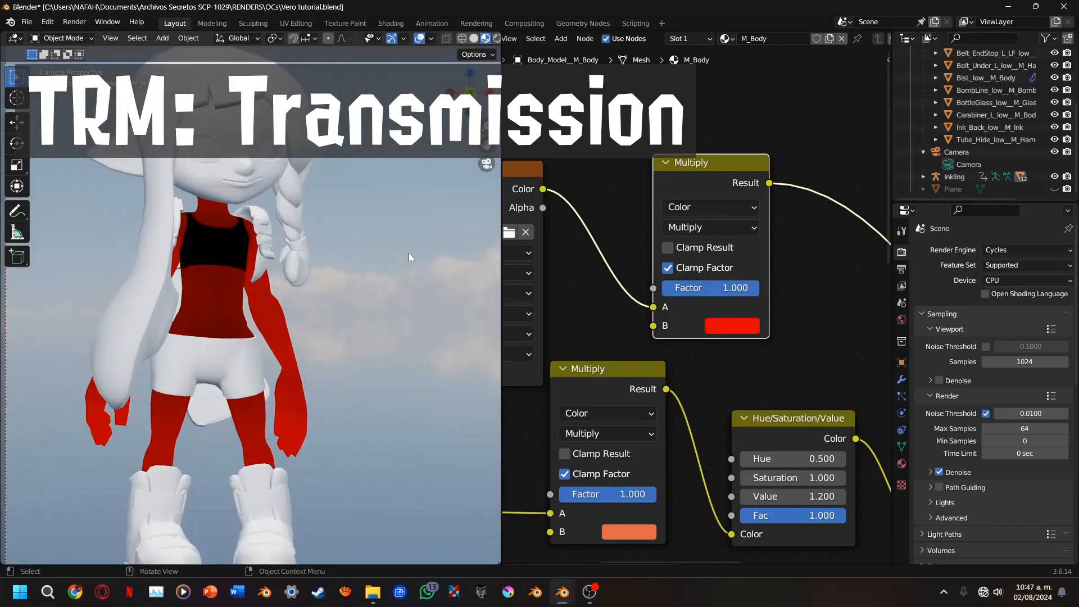
pyautogui.moveTo(782, 318); pyautogui.dragTo(628, 299, button='middle')
# Insert a Translucent BSDF on the red Multiply node's output link and connect the Normal Map to its Normal input
pyautogui.scroll(-1, 677, 335)
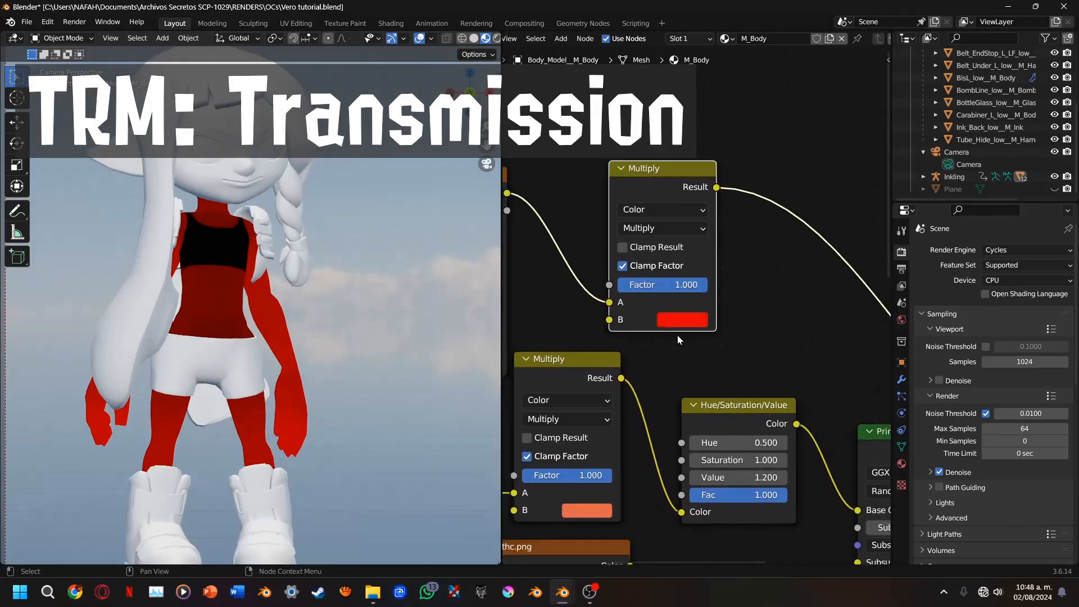
pyautogui.scroll(-1, 677, 335)
pyautogui.hotkey('shift', 'a')
pyautogui.moveTo(633, 332)
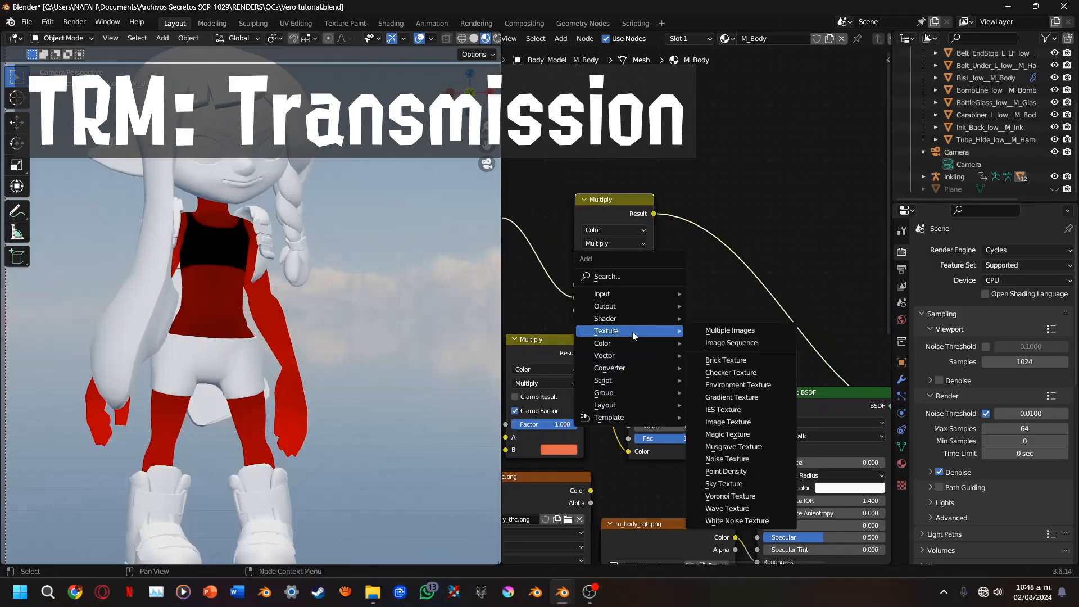
pyautogui.moveTo(610, 369)
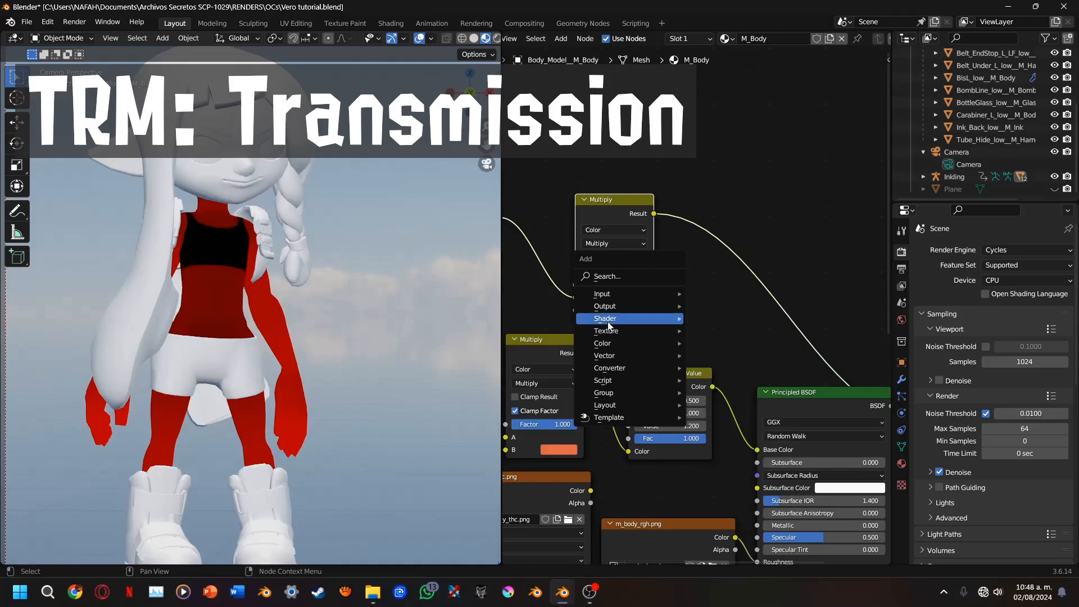
pyautogui.click(728, 274)
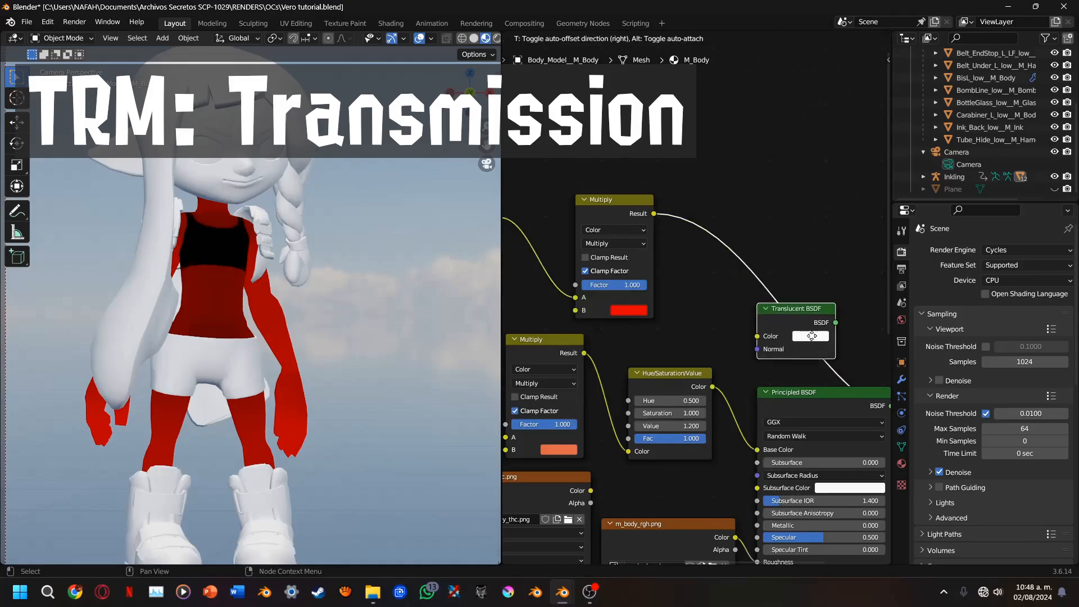
pyautogui.click(809, 343)
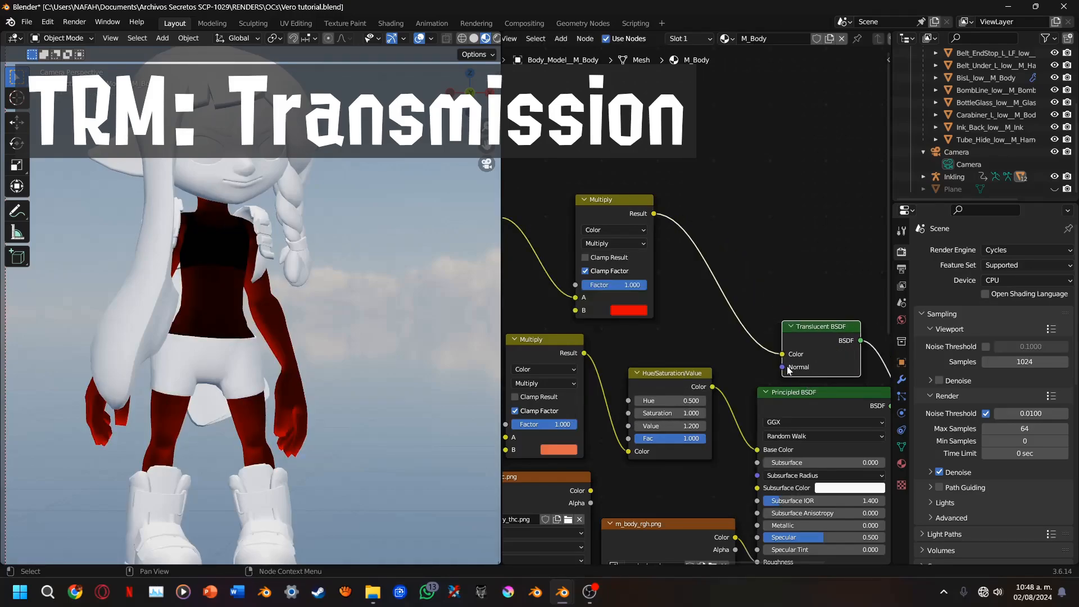
pyautogui.moveTo(782, 367); pyautogui.dragTo(729, 471)
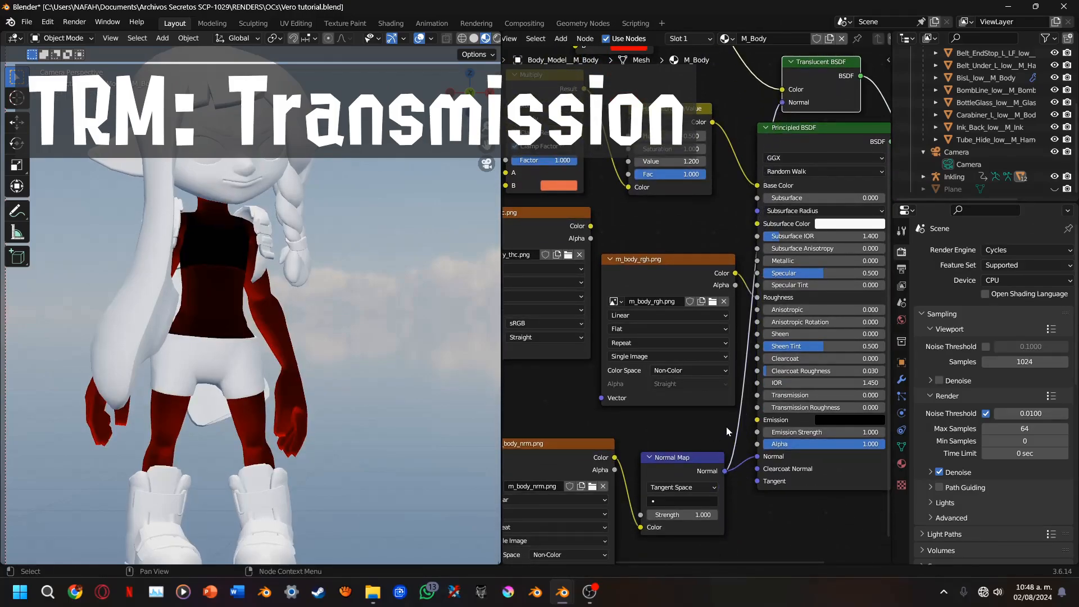
# Insert an Add Shader between the Translucent BSDF and Material Output, and connect the Principled BSDF to its second Shader input
pyautogui.moveTo(756, 366); pyautogui.dragTo(549, 561, button='middle')
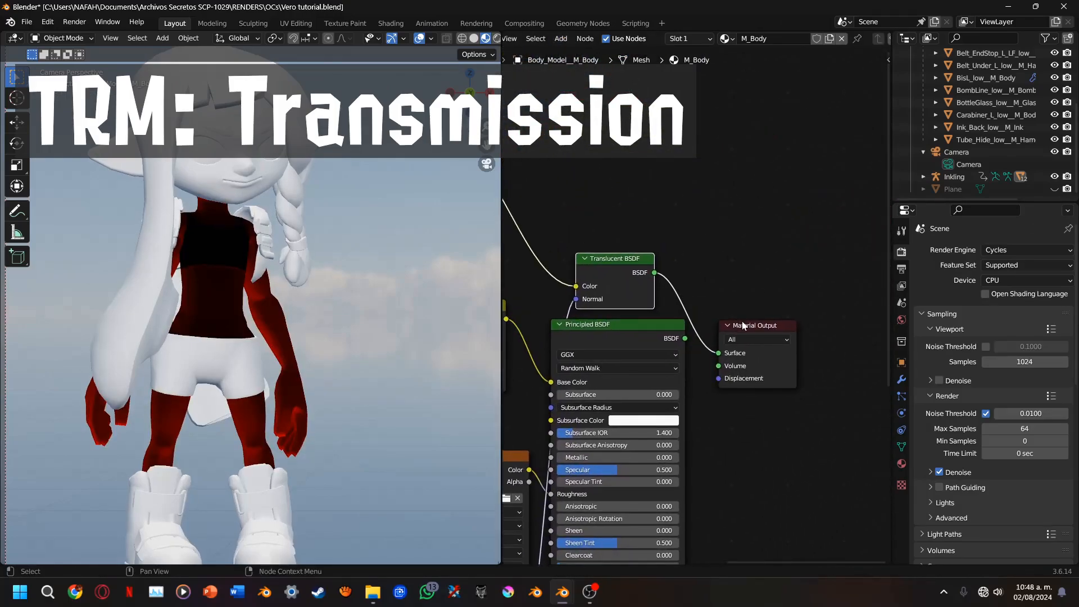
pyautogui.moveTo(743, 326); pyautogui.dragTo(882, 294)
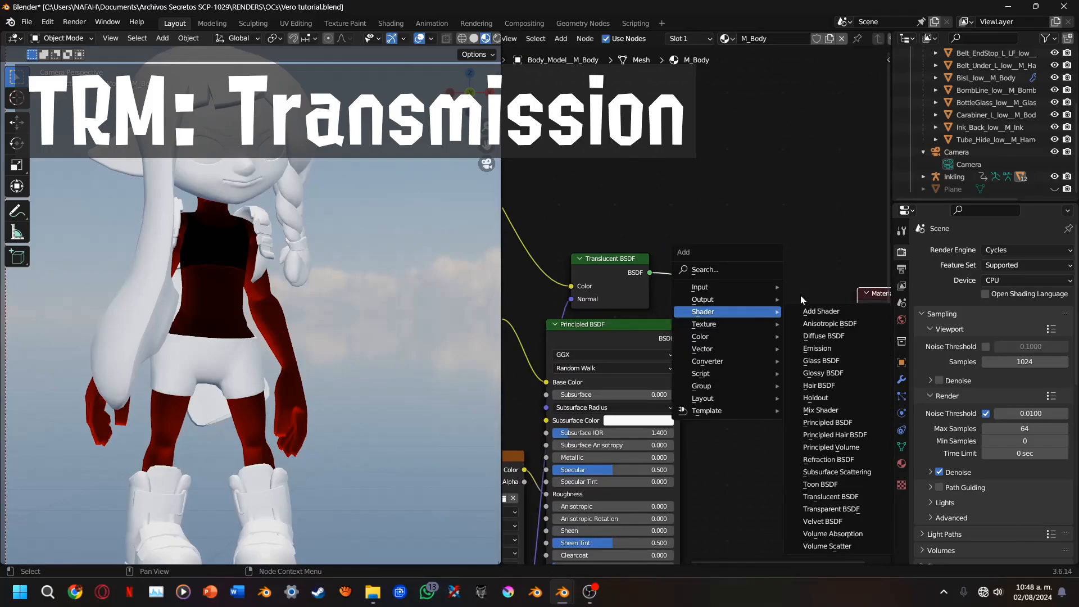
pyautogui.click(822, 311)
pyautogui.click(682, 341)
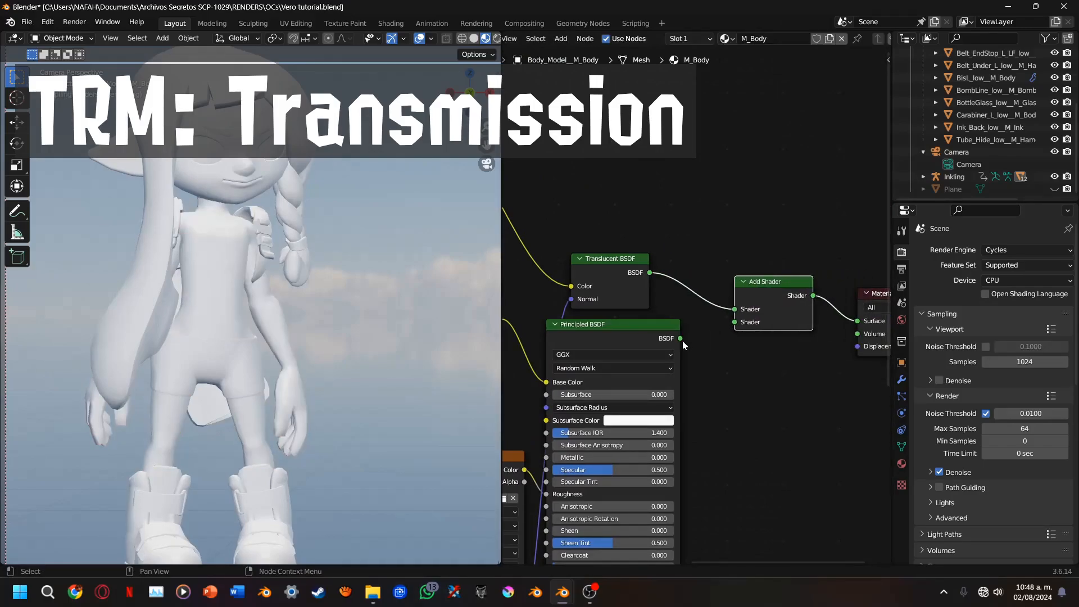
pyautogui.moveTo(680, 339); pyautogui.dragTo(735, 323)
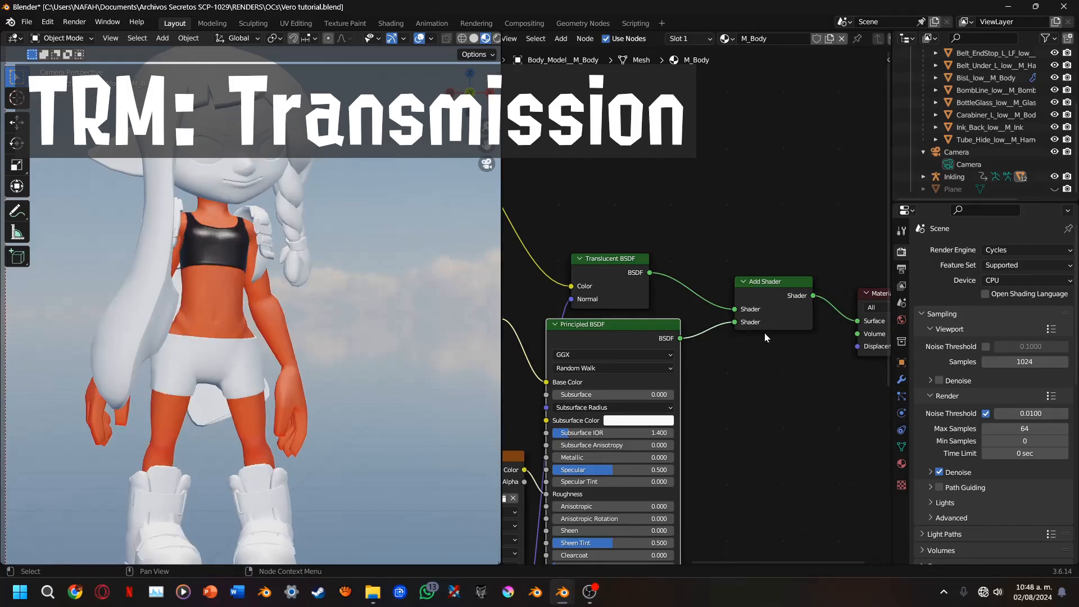
# Move the Add Shader and Material Output nodes together farther from the BSDF nodes and inspect the body's shading
pyautogui.moveTo(765, 333); pyautogui.dragTo(652, 335, button='middle')
pyautogui.moveTo(673, 243); pyautogui.dragTo(784, 388)
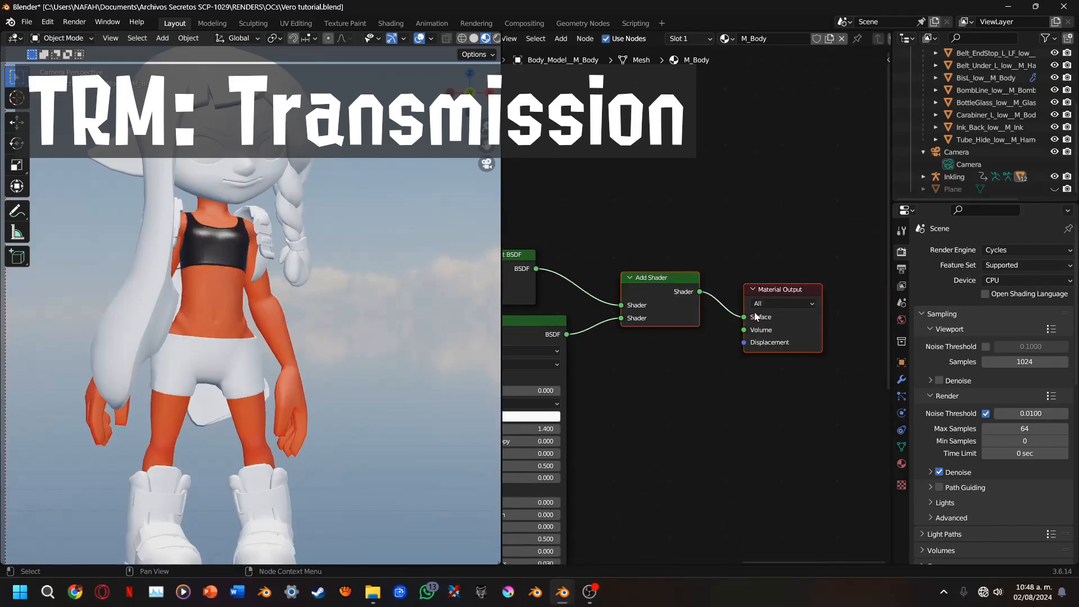
pyautogui.moveTo(756, 317); pyautogui.dragTo(850, 314)
pyautogui.keyDown('ctrl'); pyautogui.moveTo(744, 313); pyautogui.dragTo(822, 305, button='middle'); pyautogui.keyUp('ctrl')
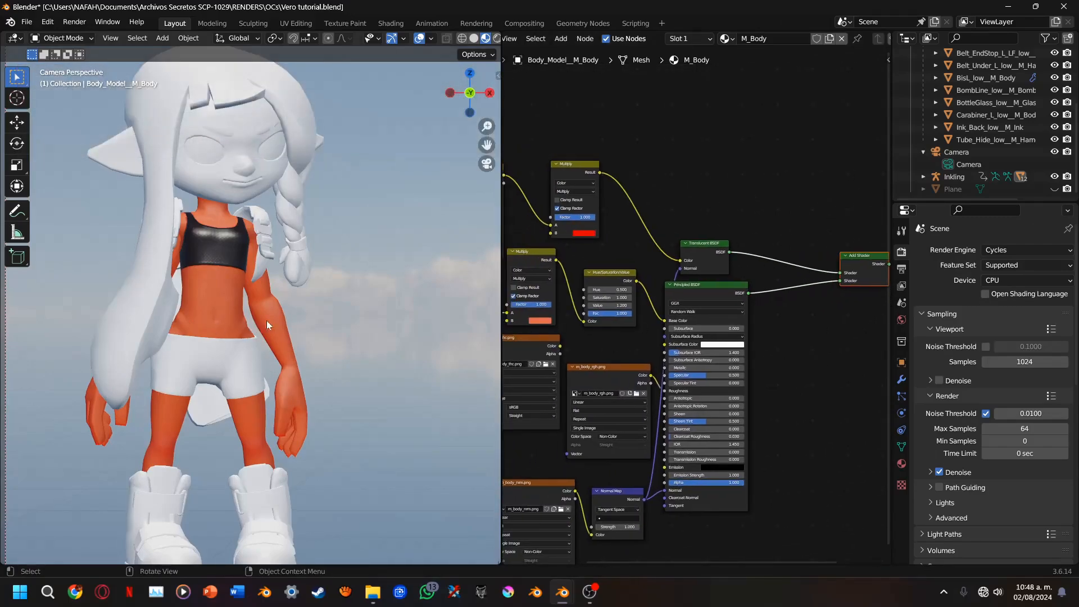
pyautogui.scroll(5, 286, 236)
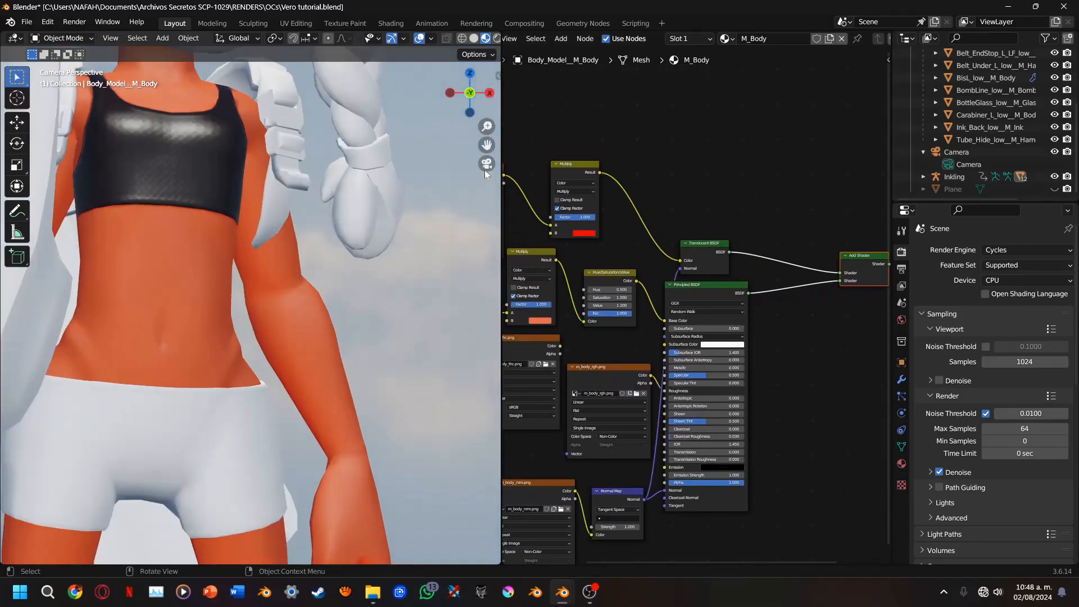
# Move the m_body_thc.png texture node into the empty space above the Translucent BSDF
pyautogui.scroll(3, 675, 365)
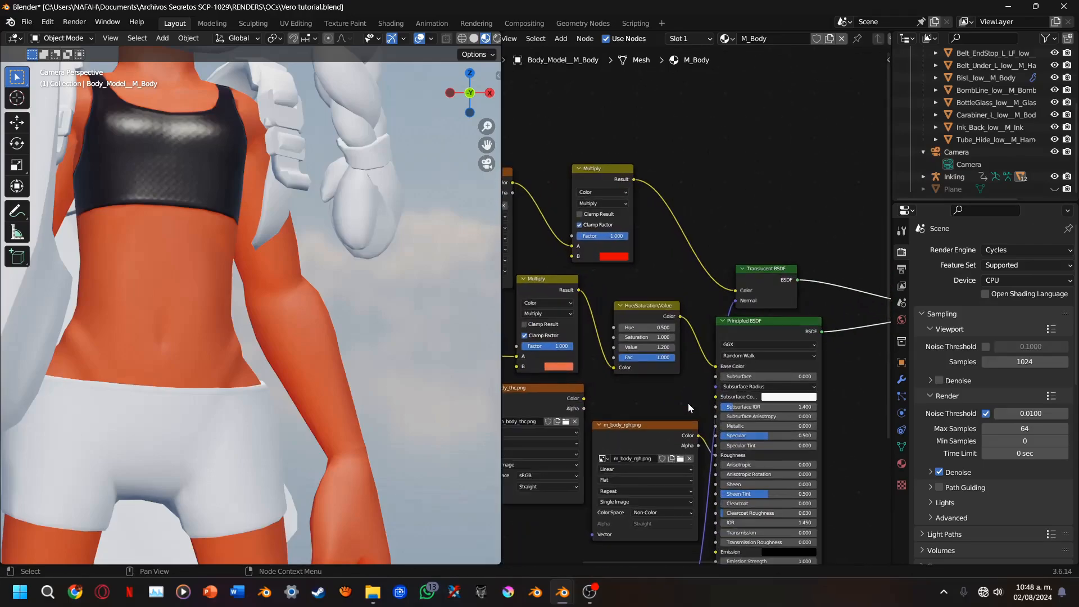
pyautogui.moveTo(547, 394); pyautogui.dragTo(766, 109)
pyautogui.moveTo(743, 232); pyautogui.dragTo(589, 277, button='middle')
pyautogui.scroll(2, 596, 286)
# Insert a Mix Shader between the Translucent BSDF and Add Shader, with the Translucent BSDF feeding its second Shader input
pyautogui.hotkey('shift', 'a')
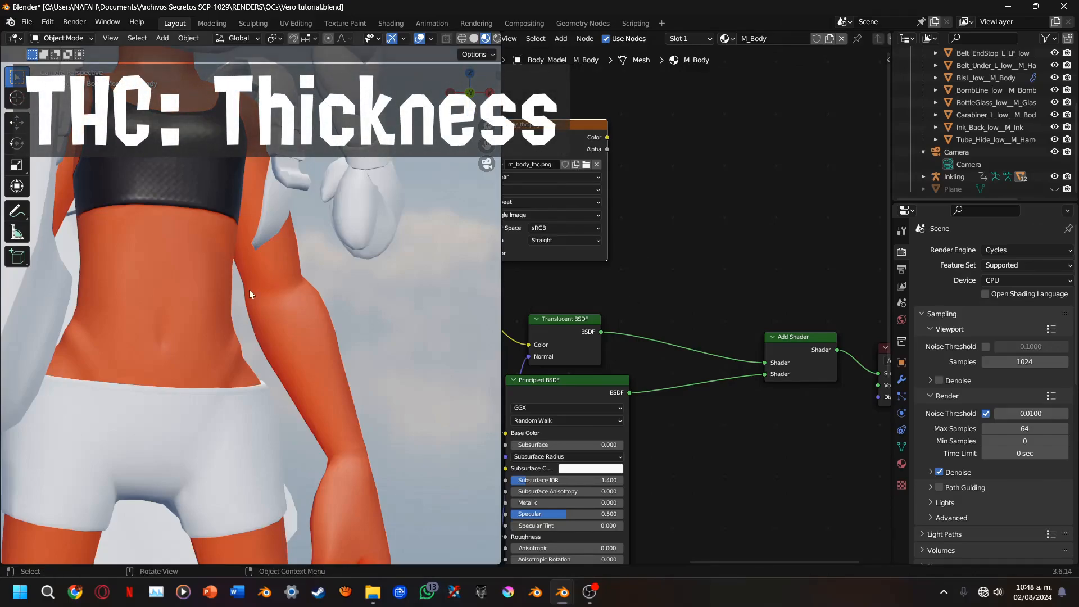
pyautogui.moveTo(553, 298); pyautogui.dragTo(577, 299, button='middle')
pyautogui.hotkey('shift', 'a')
pyautogui.moveTo(604, 311)
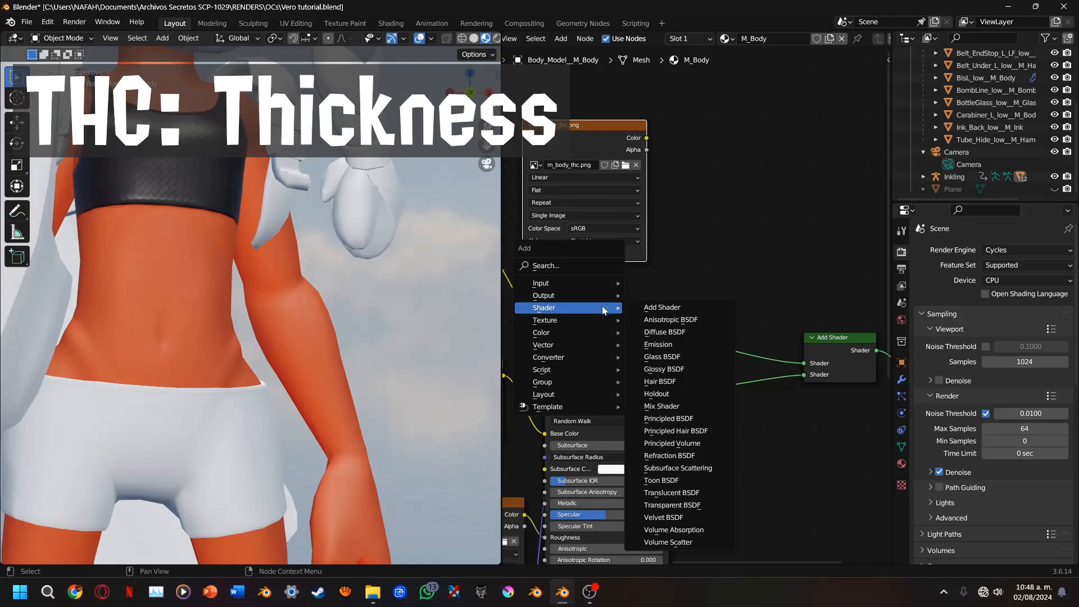
pyautogui.click(662, 406)
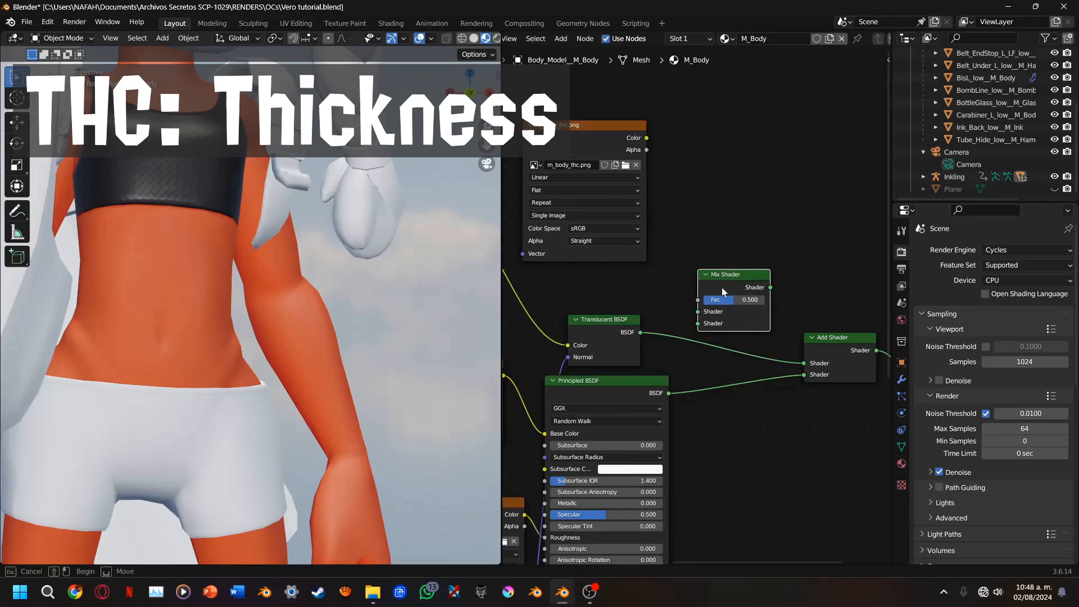
pyautogui.click(714, 320)
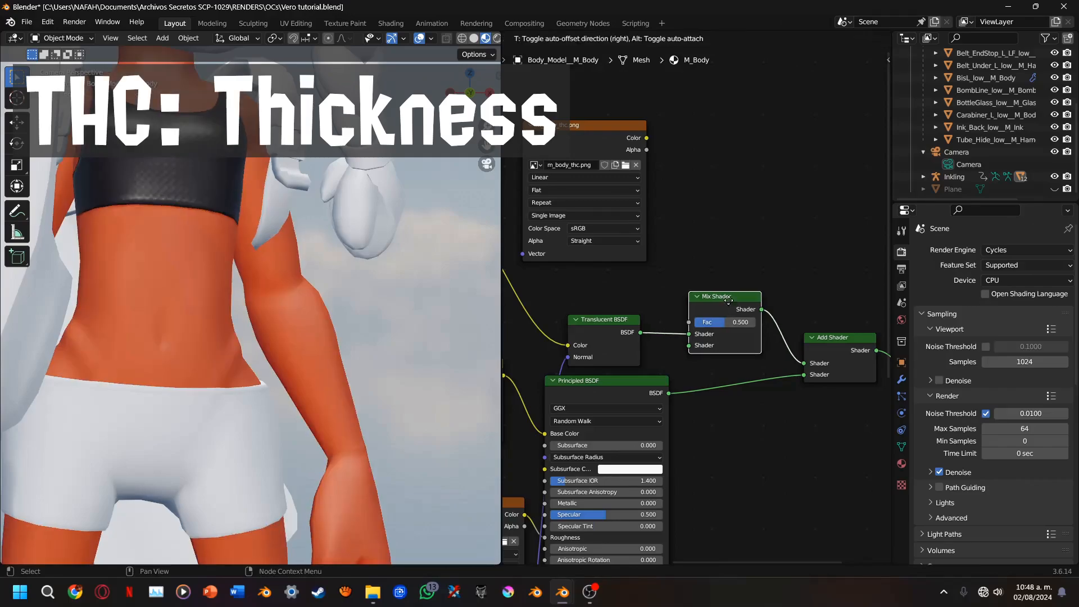
pyautogui.moveTo(722, 310)
pyautogui.mouseDown()
pyautogui.moveTo(734, 300)
pyautogui.moveTo(701, 338)
pyautogui.mouseUp()
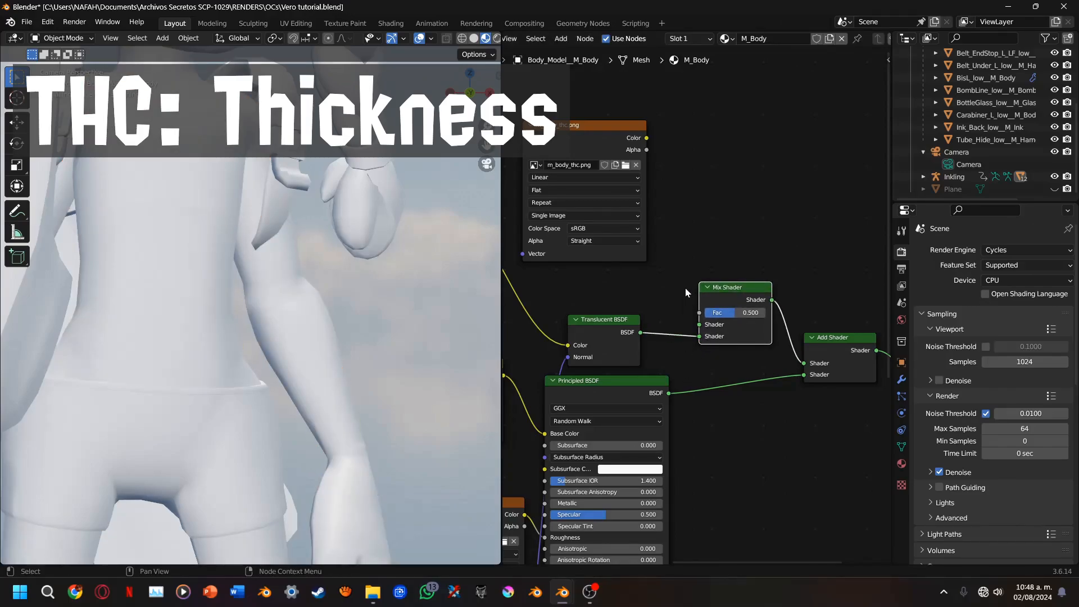
# Connect the Color of m_body_thc.png to the Mix Shader's Fac and set the texture's color space to Non-Color
pyautogui.scroll(1, 686, 288)
pyautogui.moveTo(633, 94); pyautogui.dragTo(700, 315)
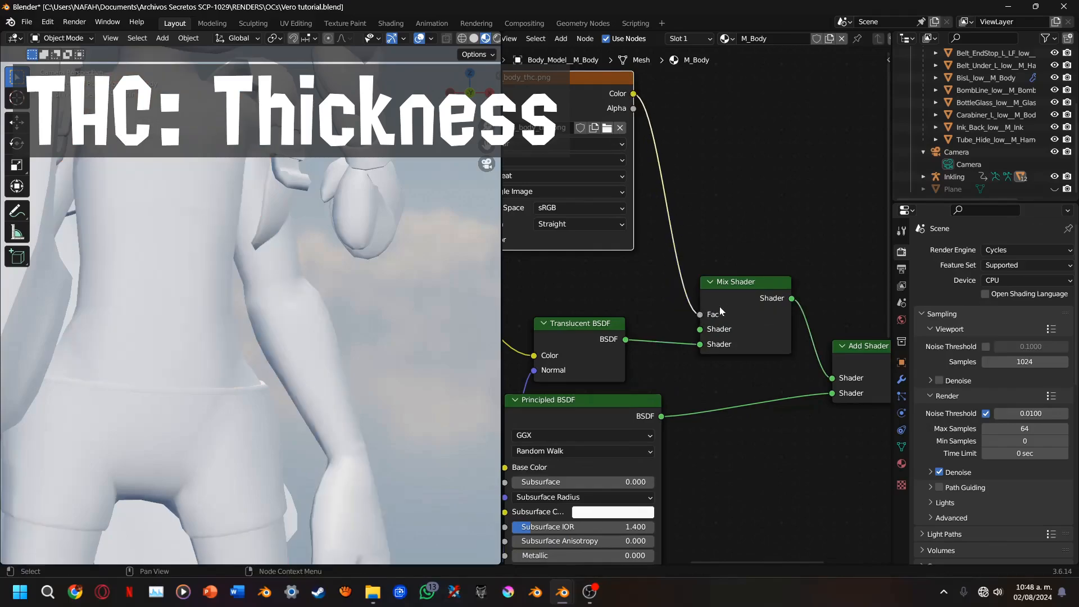
pyautogui.click(563, 207)
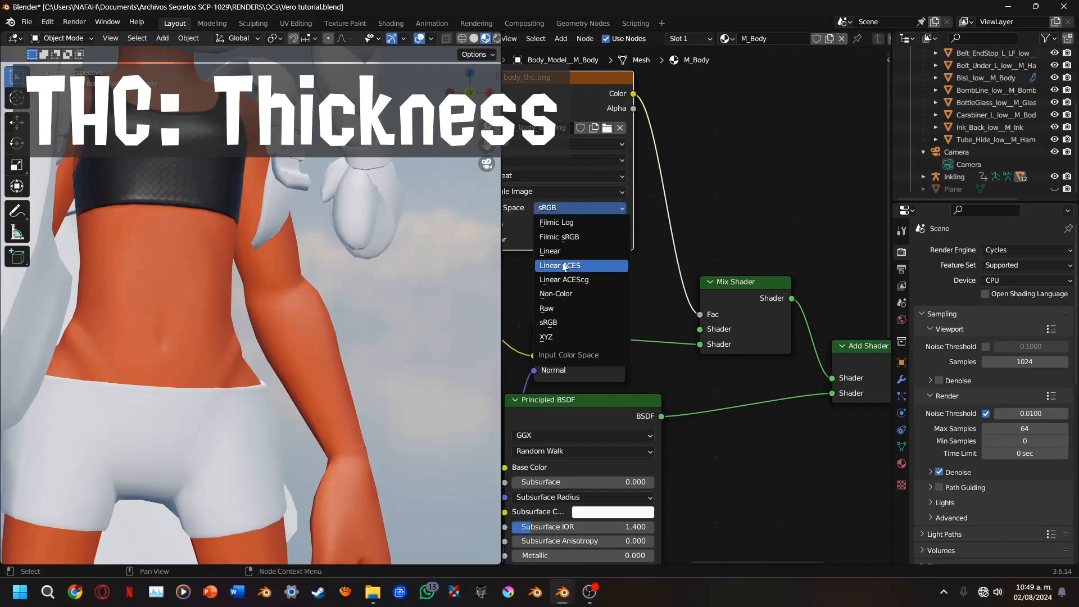
pyautogui.click(559, 294)
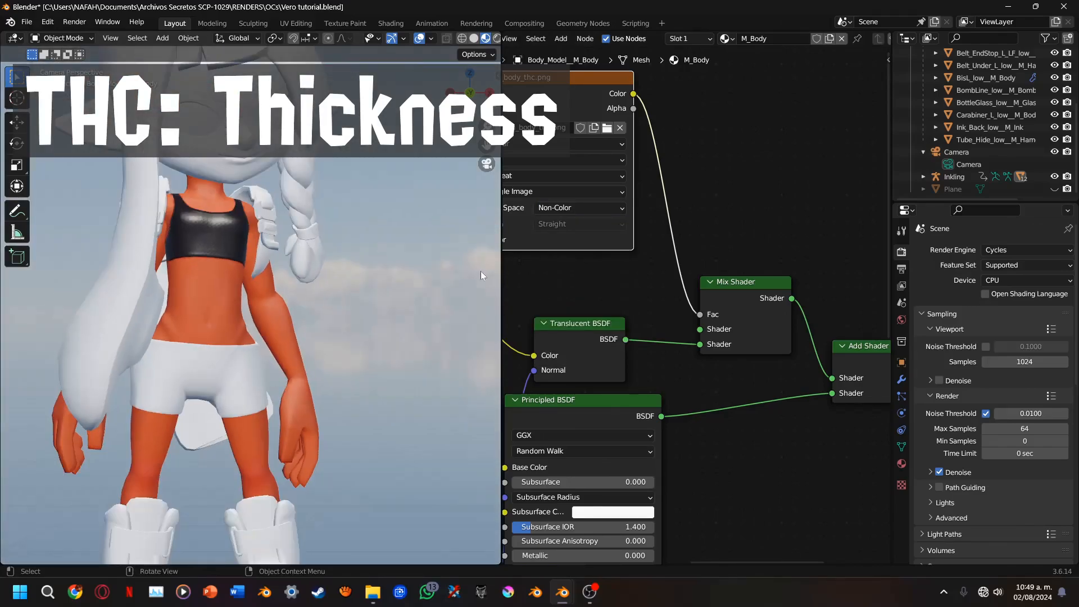
# Check the whole character's shading and select the hair mesh to show its M_TeamColor.006 material nodes
pyautogui.scroll(-4, 439, 322)
pyautogui.moveTo(702, 372); pyautogui.dragTo(498, 339, button='middle')
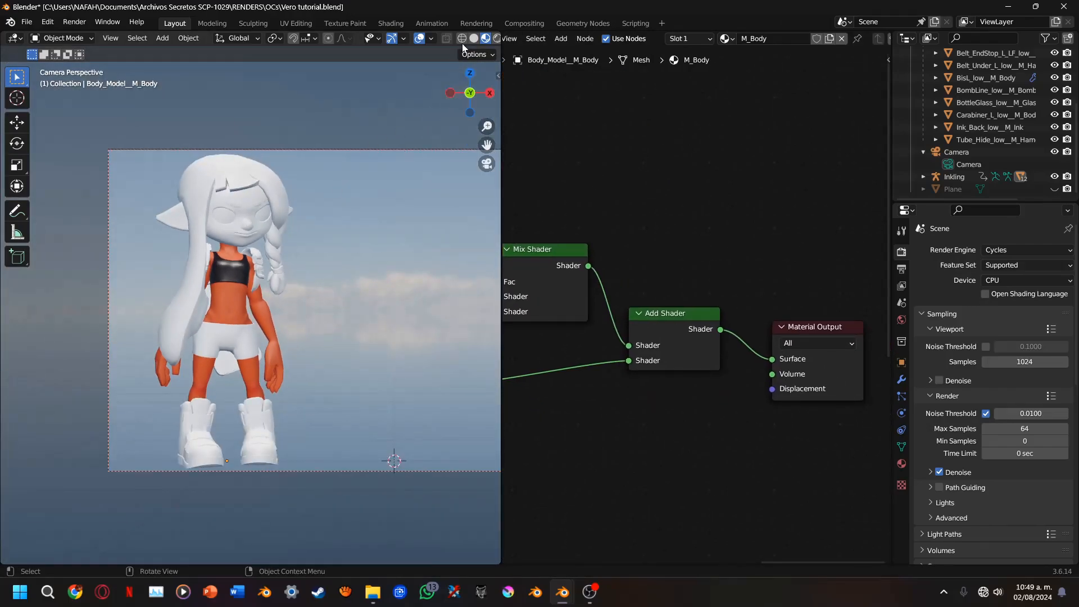
pyautogui.scroll(8, 370, 229)
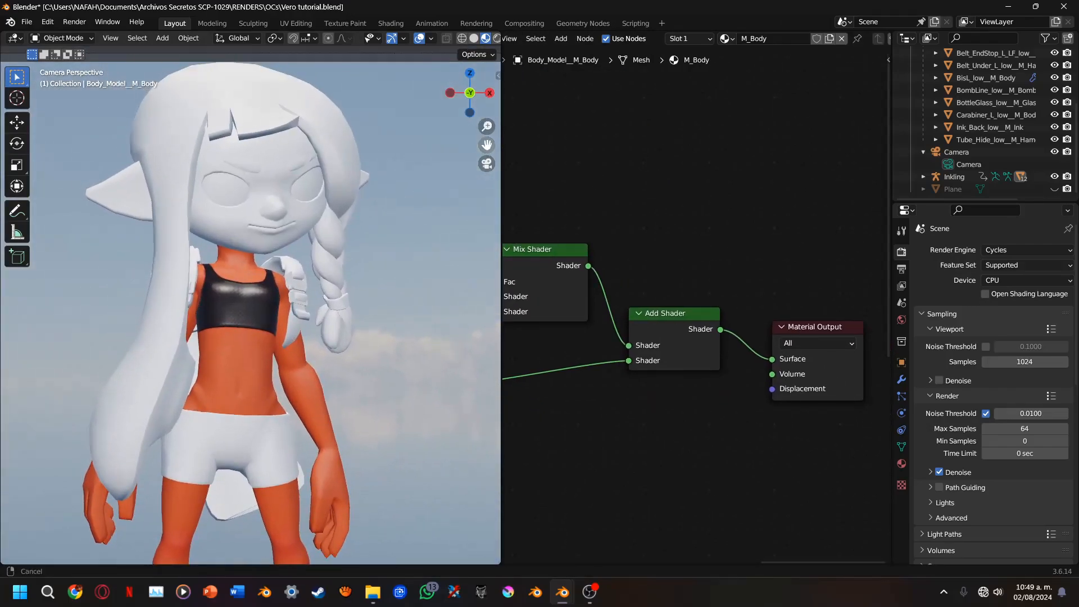
pyautogui.scroll(-5, 375, 195)
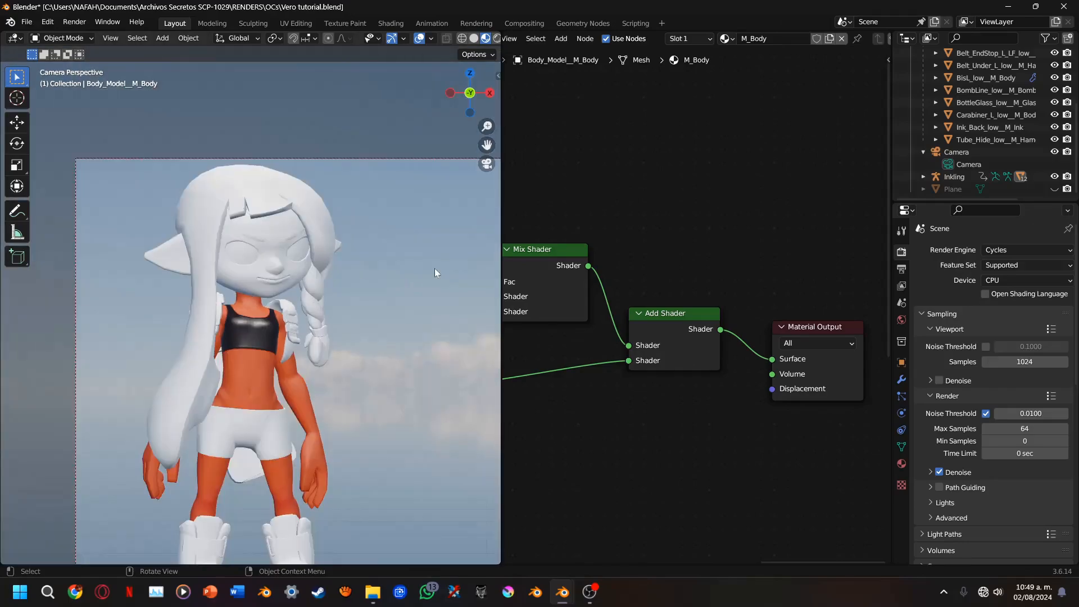
pyautogui.click(322, 299)
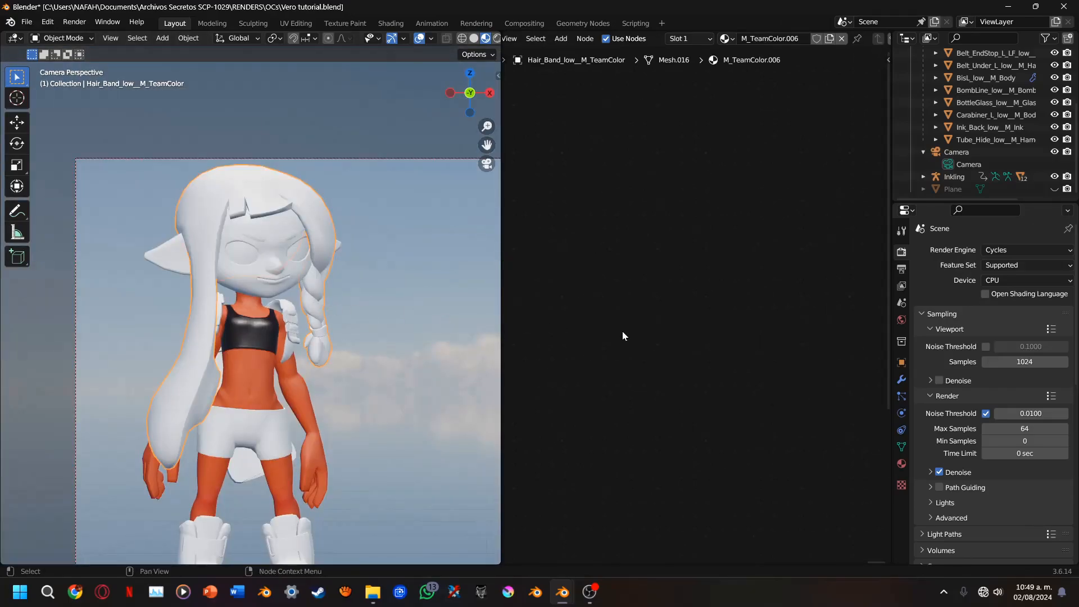
pyautogui.moveTo(620, 326); pyautogui.dragTo(522, 246, button='middle')
pyautogui.scroll(4, 590, 250)
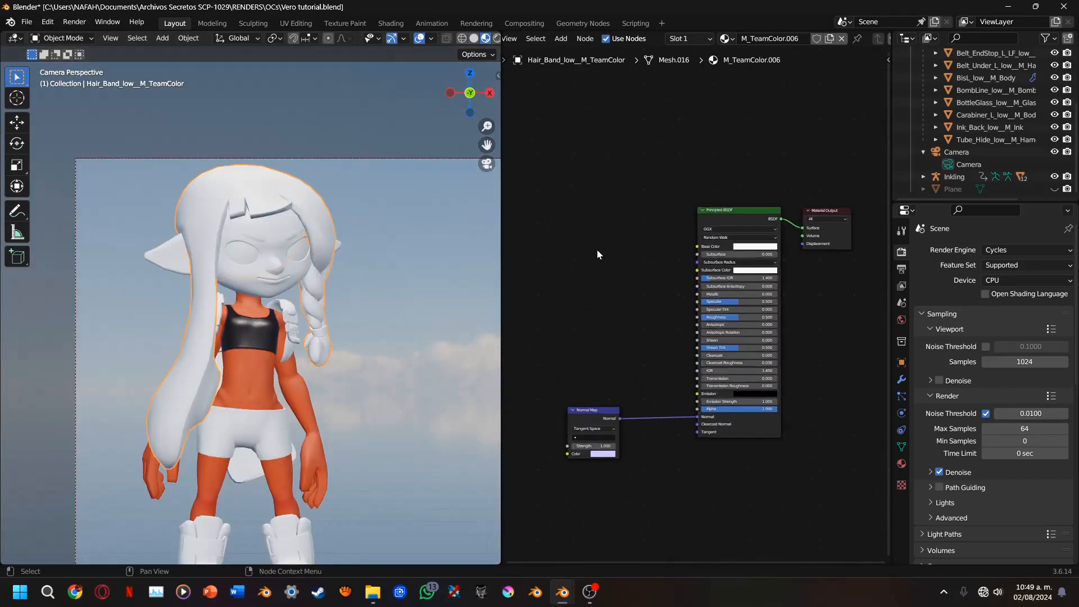
pyautogui.moveTo(597, 269); pyautogui.dragTo(652, 254, button='middle')
pyautogui.scroll(1, 652, 255)
# Start adding multiple image textures to the hair material and browse to the Har_SQD012 folder inside Har
pyautogui.hotkey('shift', 'a')
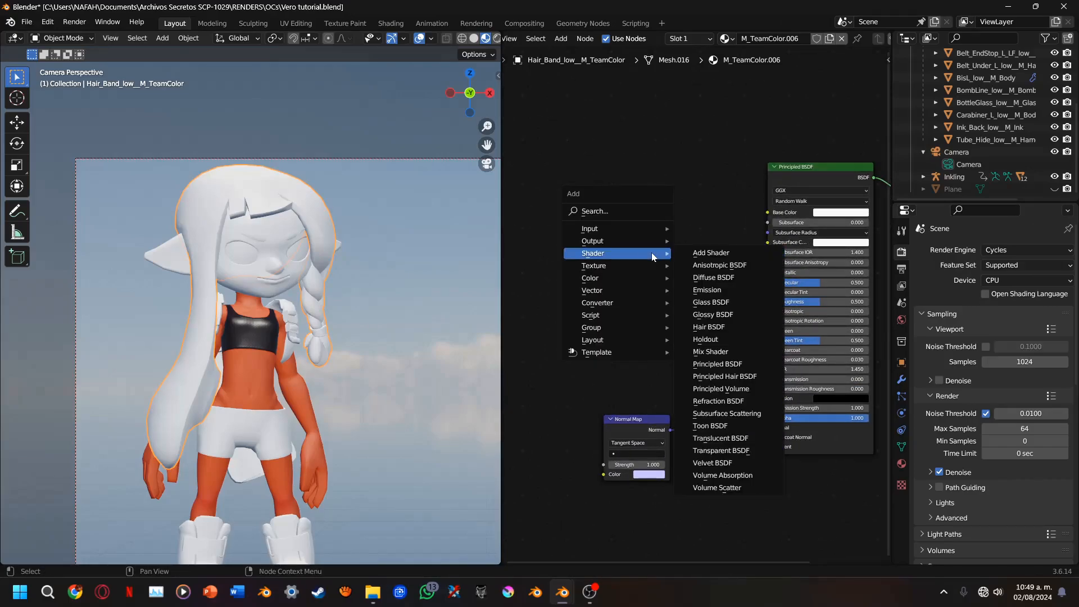
pyautogui.moveTo(632, 266)
pyautogui.click(718, 265)
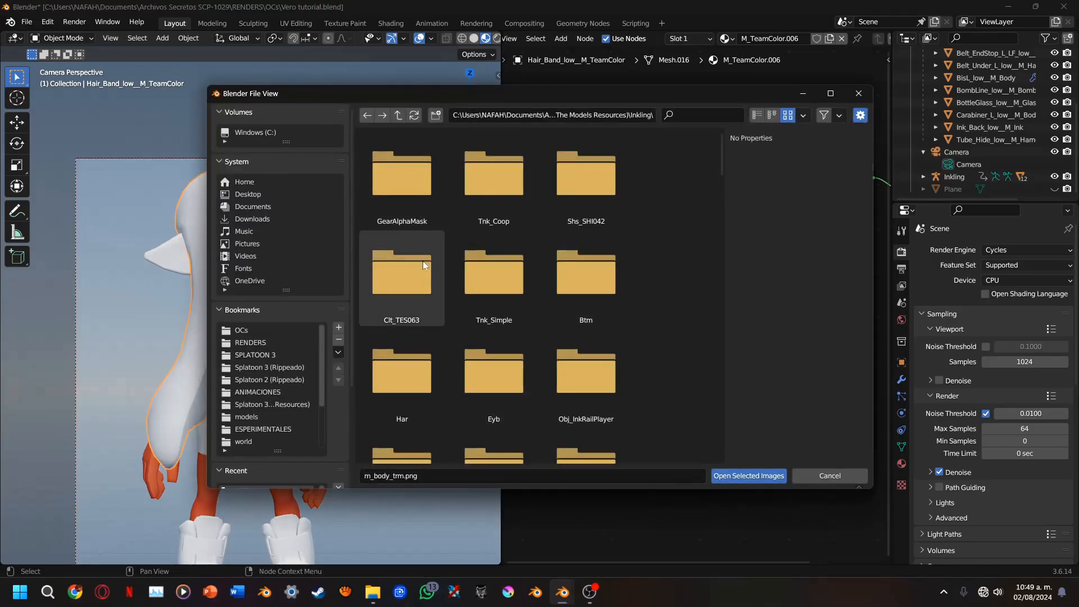
pyautogui.doubleClick(404, 362)
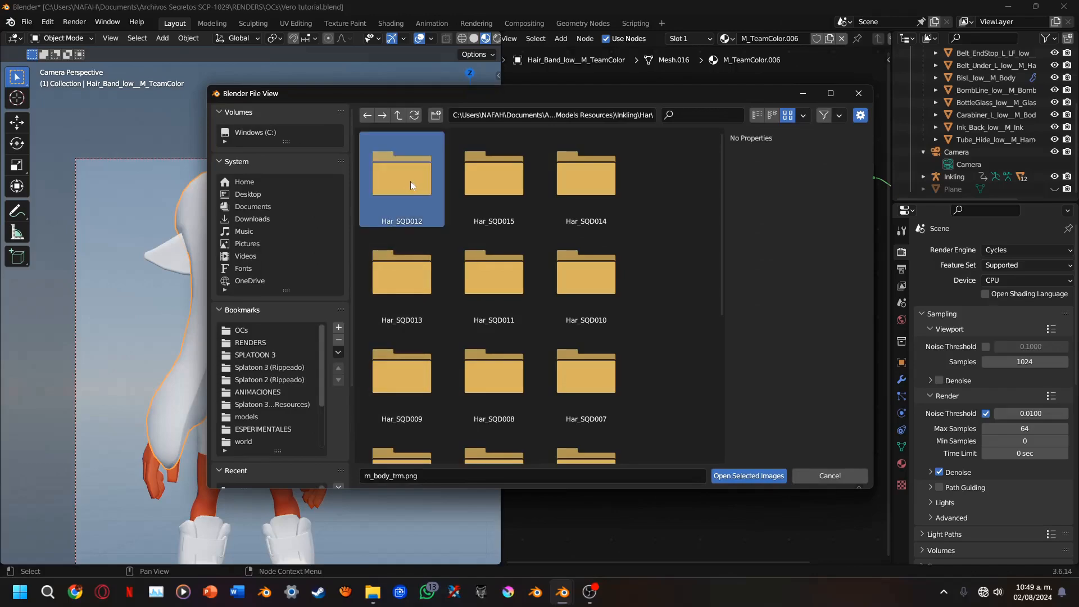
pyautogui.doubleClick(410, 181)
pyautogui.scroll(-4, 493, 359)
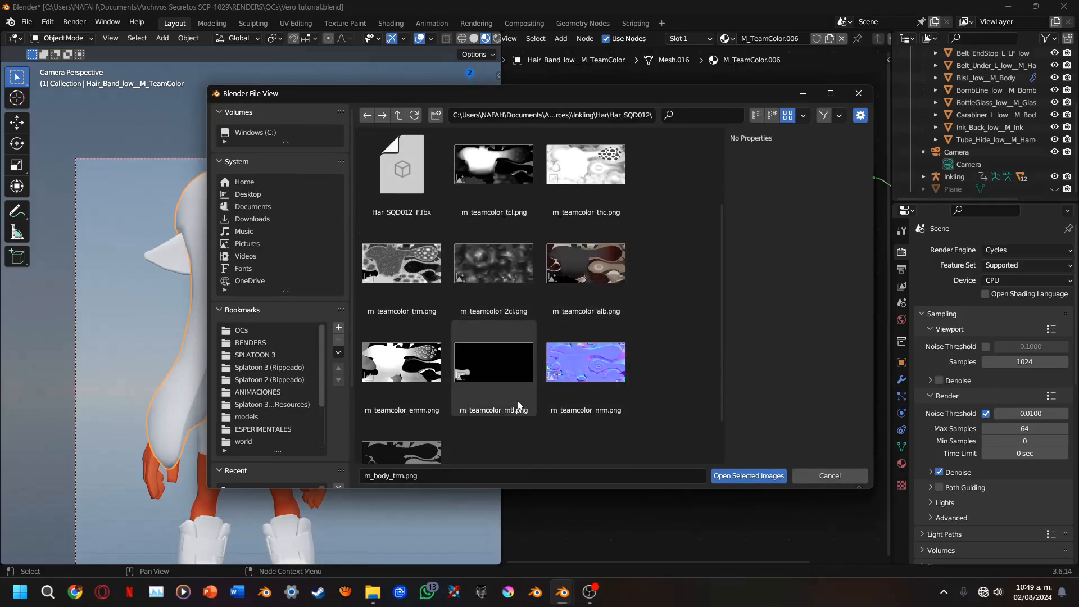
# Load the m_teamcolor tcl, thc, trm, alb, mtl, nrm and rgh PNG maps as image texture nodes
pyautogui.click(409, 395)
pyautogui.keyDown('ctrl'); pyautogui.click(580, 319); pyautogui.keyUp('ctrl')
pyautogui.keyDown('ctrl'); pyautogui.click(494, 309); pyautogui.keyUp('ctrl')
pyautogui.keyDown('ctrl'); pyautogui.click(404, 306); pyautogui.keyUp('ctrl')
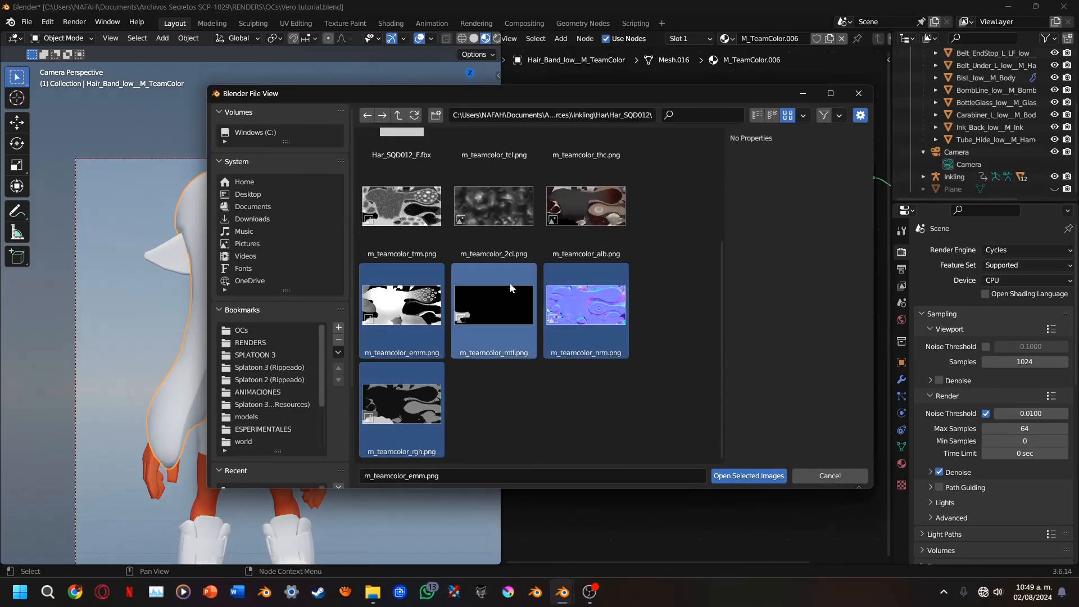
pyautogui.keyDown('ctrl'); pyautogui.click(384, 290); pyautogui.keyUp('ctrl')
pyautogui.scroll(3, 495, 315)
pyautogui.keyDown('ctrl'); pyautogui.click(585, 278); pyautogui.keyUp('ctrl')
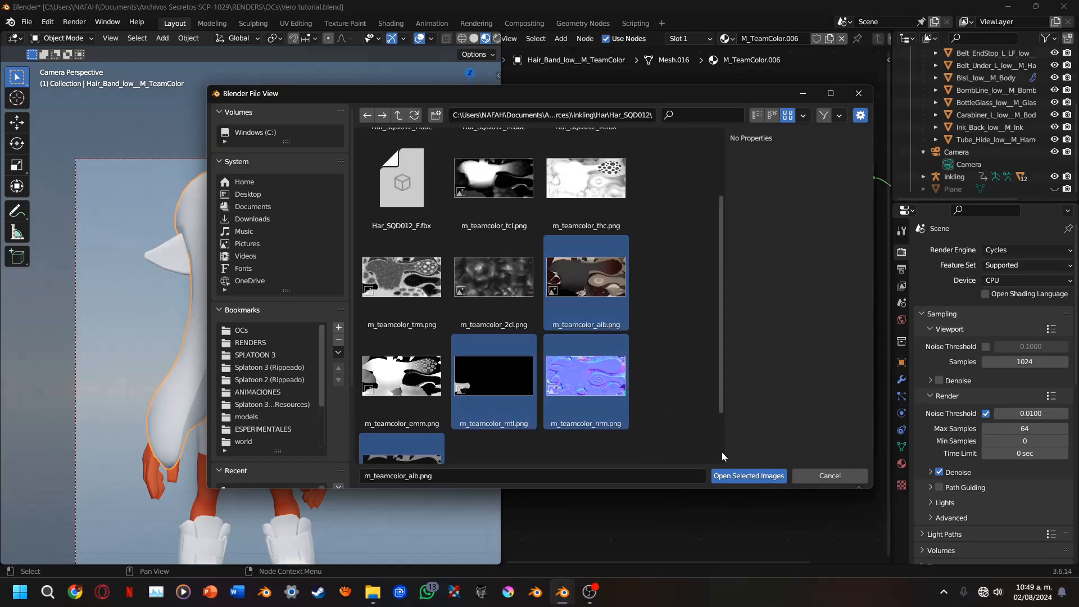
pyautogui.scroll(2, 562, 281)
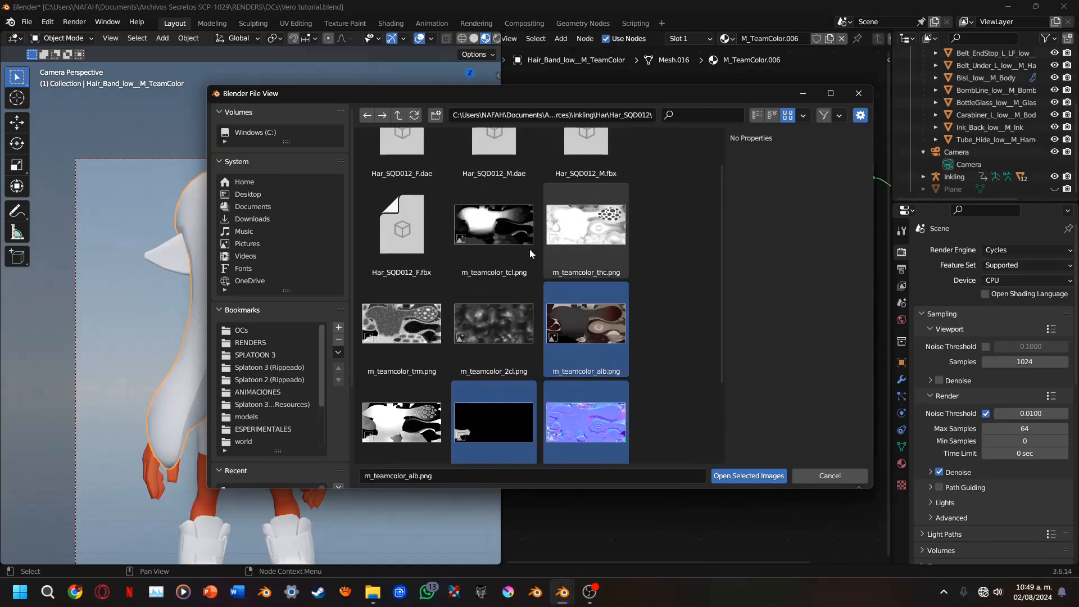
pyautogui.keyDown('ctrl'); pyautogui.click(495, 233); pyautogui.keyUp('ctrl')
pyautogui.keyDown('ctrl'); pyautogui.click(558, 241); pyautogui.keyUp('ctrl')
pyautogui.keyDown('ctrl'); pyautogui.click(405, 326); pyautogui.keyUp('ctrl')
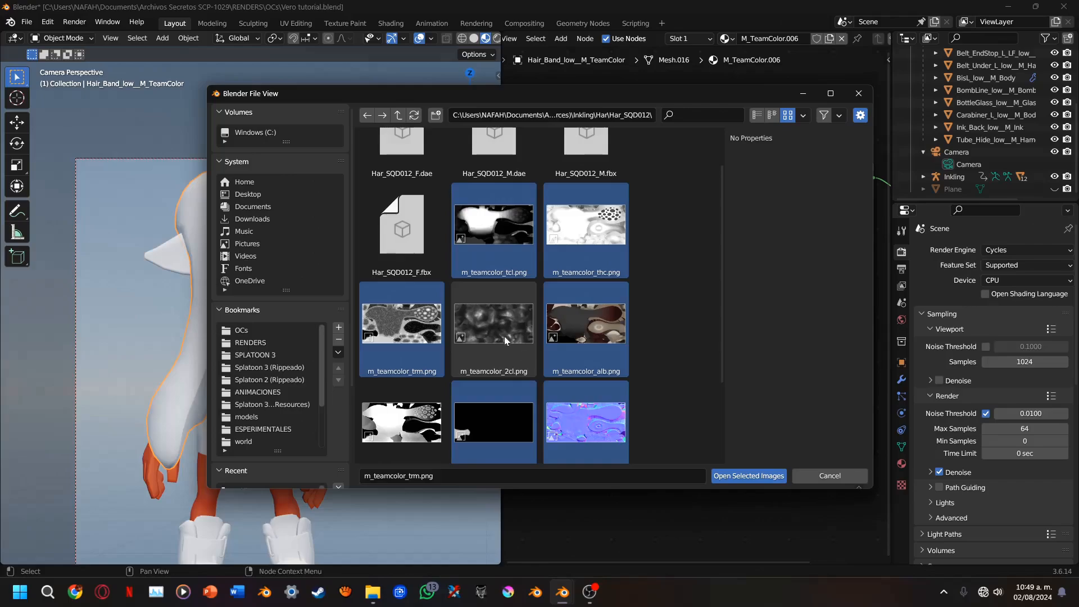
pyautogui.scroll(-2, 506, 334)
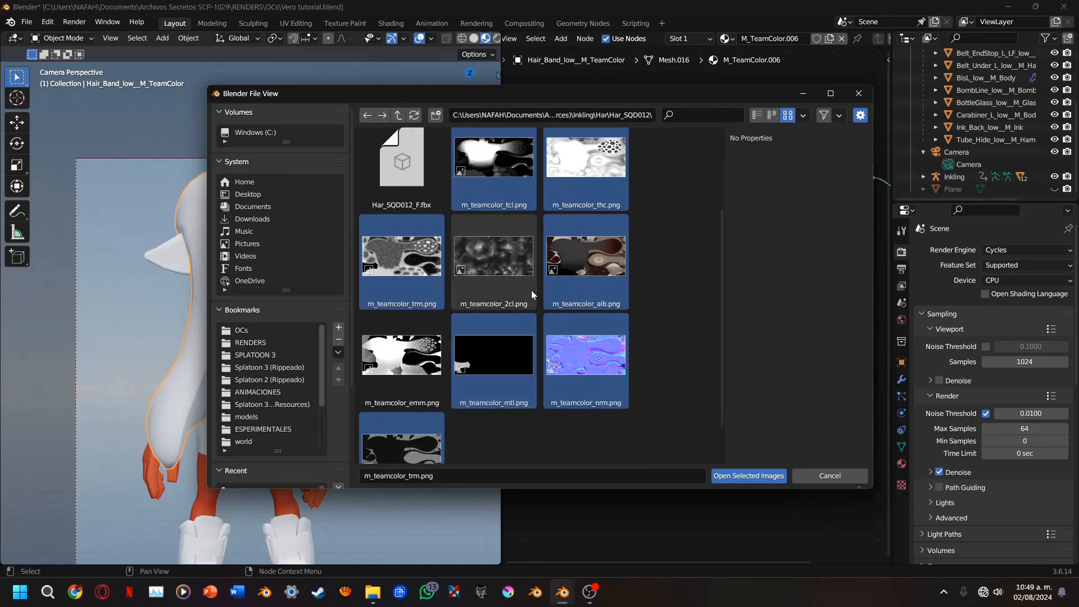
pyautogui.click(731, 476)
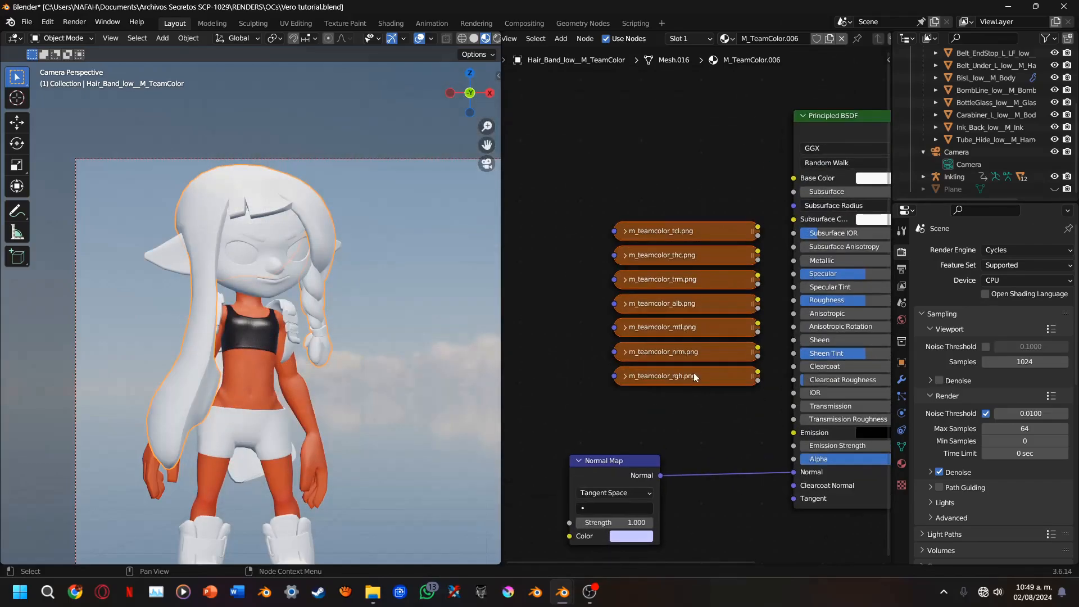
# Move the Normal Map node closer to the Principled BSDF and expand all the collapsed m_teamcolor texture nodes
pyautogui.scroll(-1, 693, 373)
pyautogui.moveTo(635, 427); pyautogui.dragTo(720, 410)
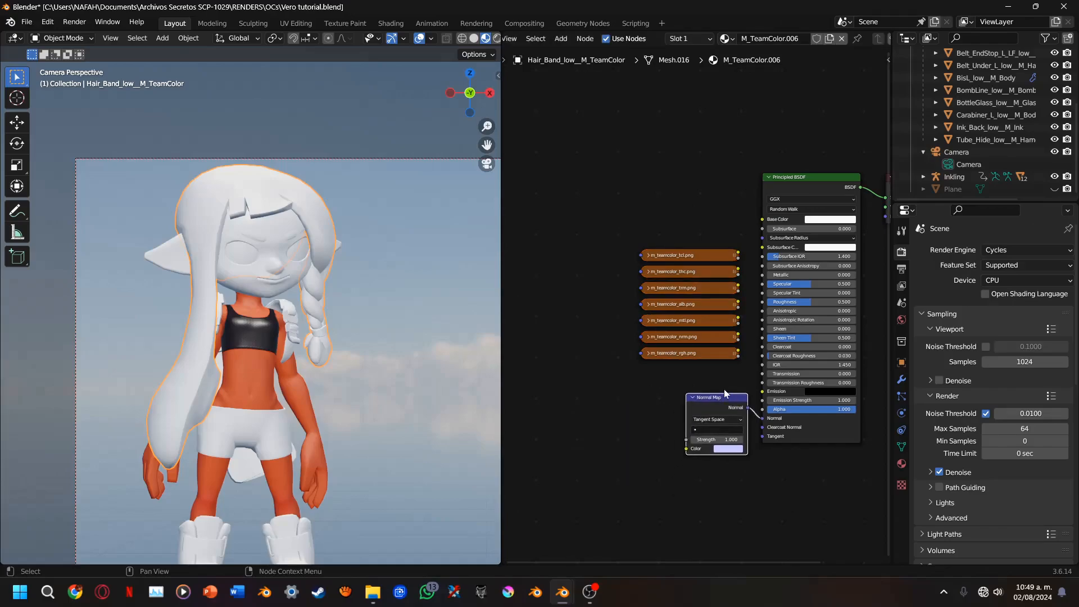
pyautogui.moveTo(640, 222); pyautogui.dragTo(686, 386)
pyautogui.scroll(3, 691, 336)
pyautogui.press('h')
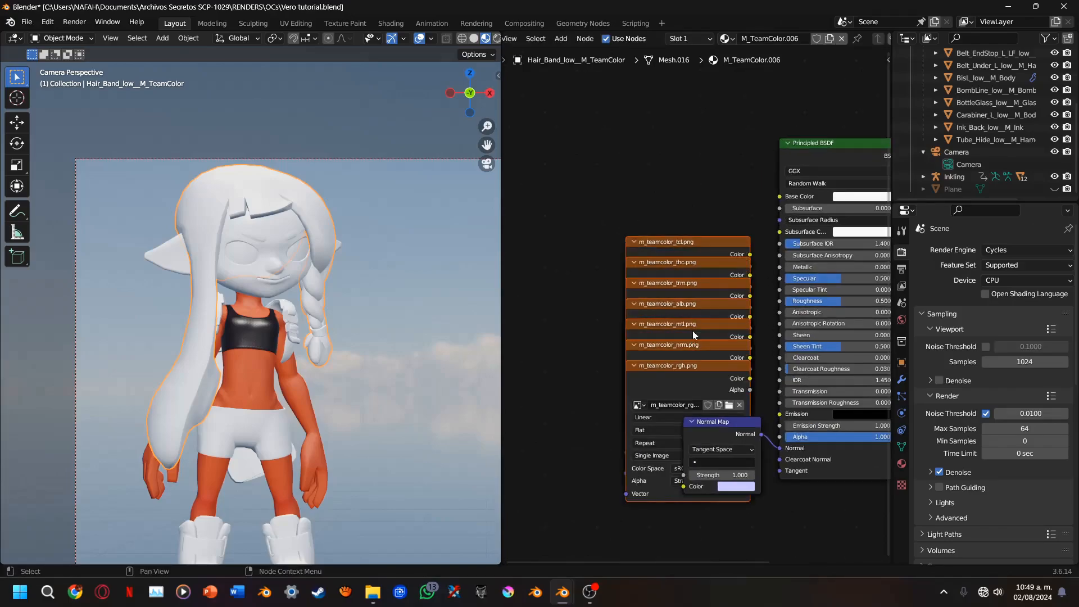
# Connect m_teamcolor_alb.png to Base Color, and m_teamcolor_nrm.png, set to Non-Color, to the Normal Map's Color
pyautogui.moveTo(693, 331); pyautogui.dragTo(780, 197)
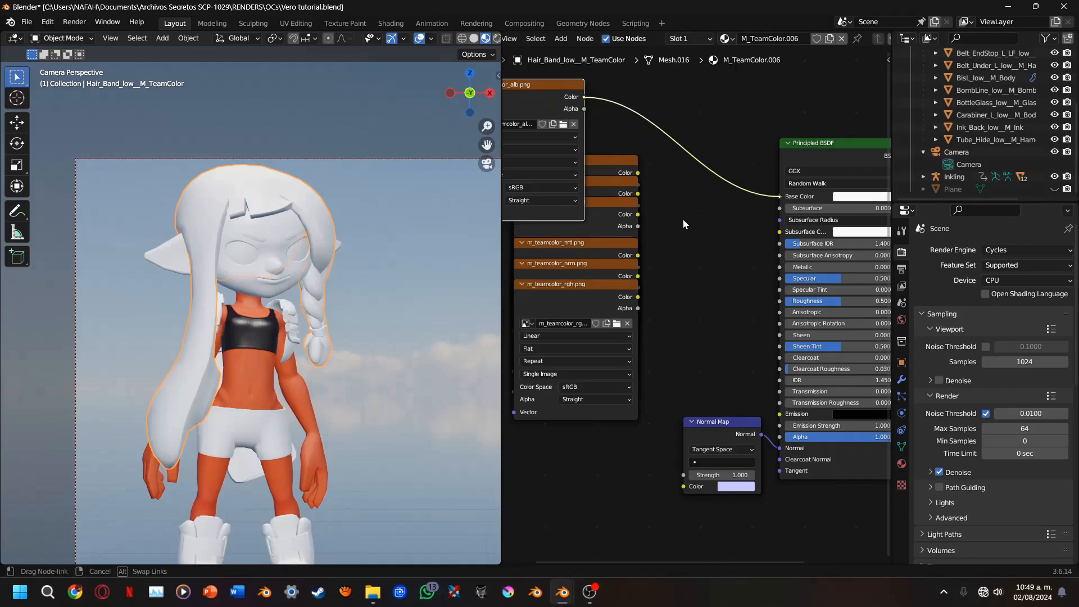
pyautogui.moveTo(590, 276); pyautogui.dragTo(581, 453)
pyautogui.moveTo(598, 395); pyautogui.dragTo(623, 275, button='middle')
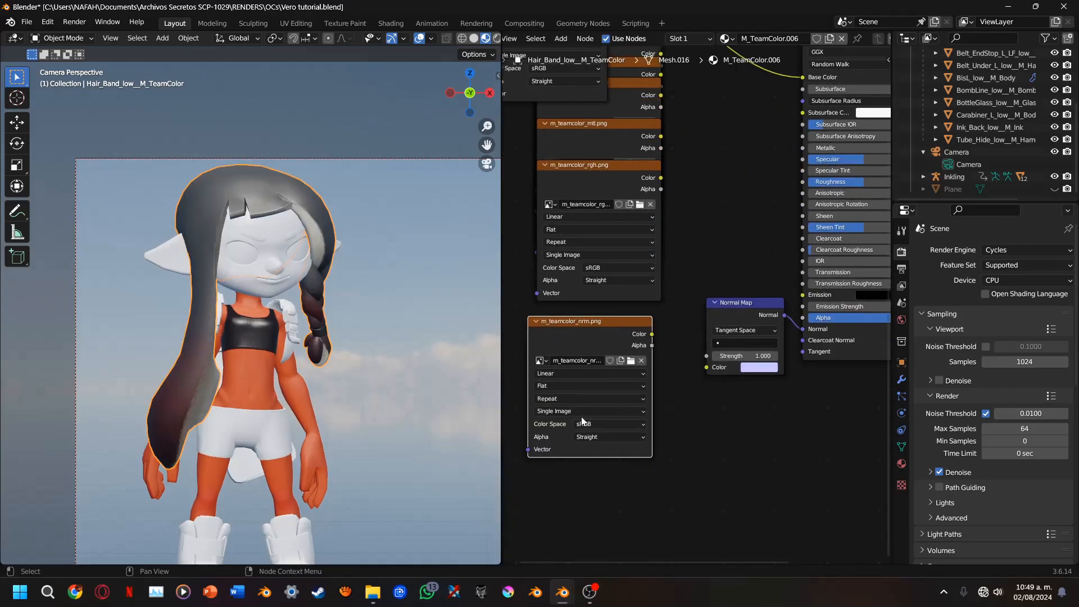
pyautogui.click(583, 423)
pyautogui.click(592, 492)
pyautogui.moveTo(654, 332)
pyautogui.mouseDown()
pyautogui.moveTo(707, 367)
pyautogui.moveTo(652, 335)
pyautogui.mouseUp()
pyautogui.moveTo(682, 268); pyautogui.dragTo(694, 401, button='middle')
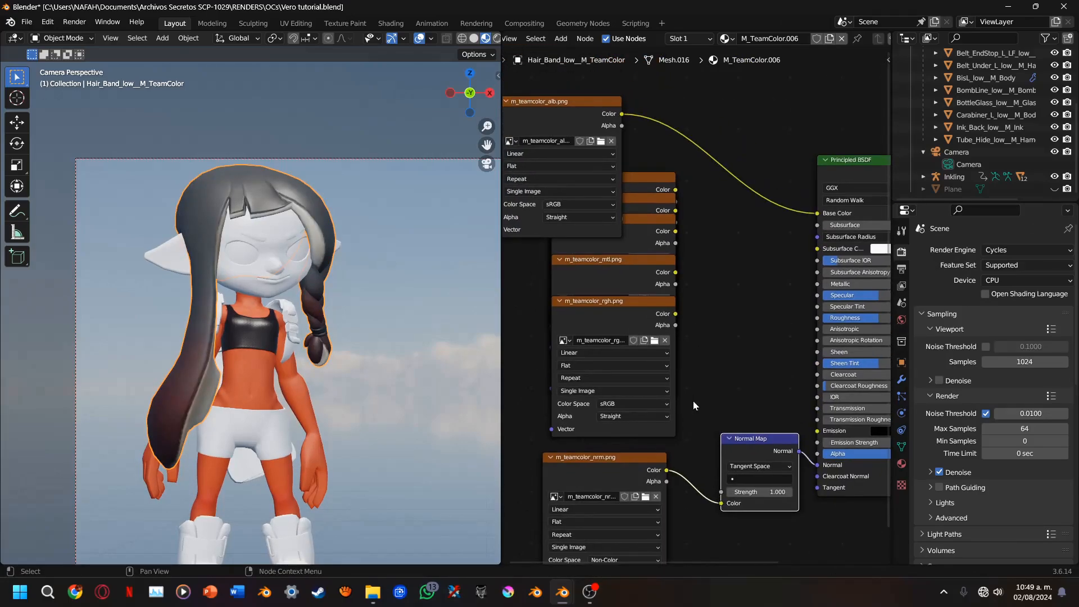
# Pull the m_teamcolor_mtl.png node out of the texture stack toward the Principled BSDF
pyautogui.scroll(2, 693, 400)
pyautogui.moveTo(614, 262); pyautogui.dragTo(681, 263)
pyautogui.moveTo(657, 344); pyautogui.dragTo(583, 335, button='middle')
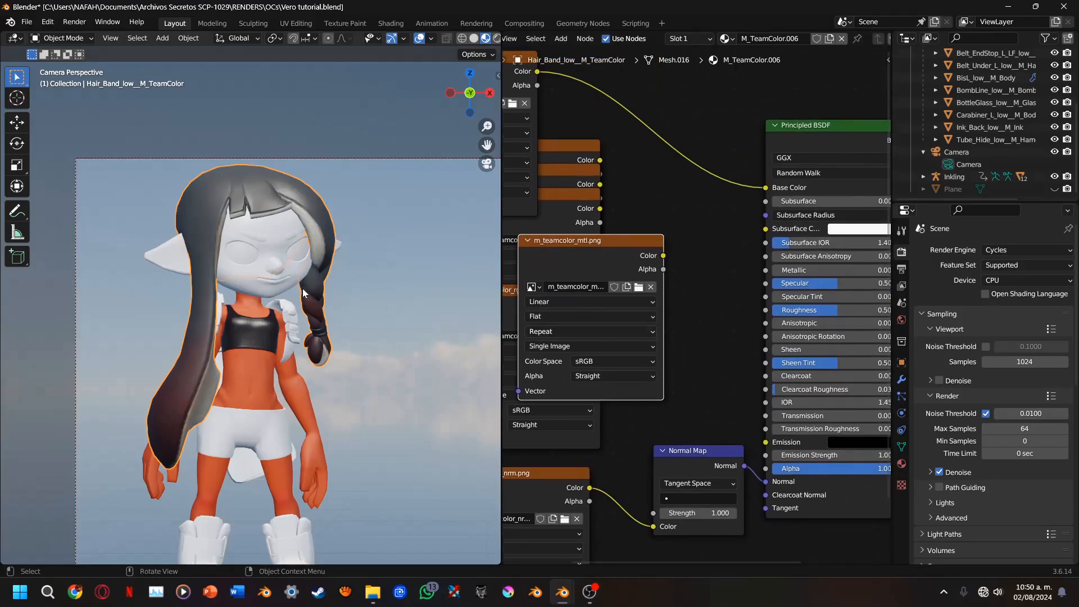
# Preview the m_teamcolor_mtl.png texture directly on the hair, focusing on the band around the braid
pyautogui.scroll(6, 303, 293)
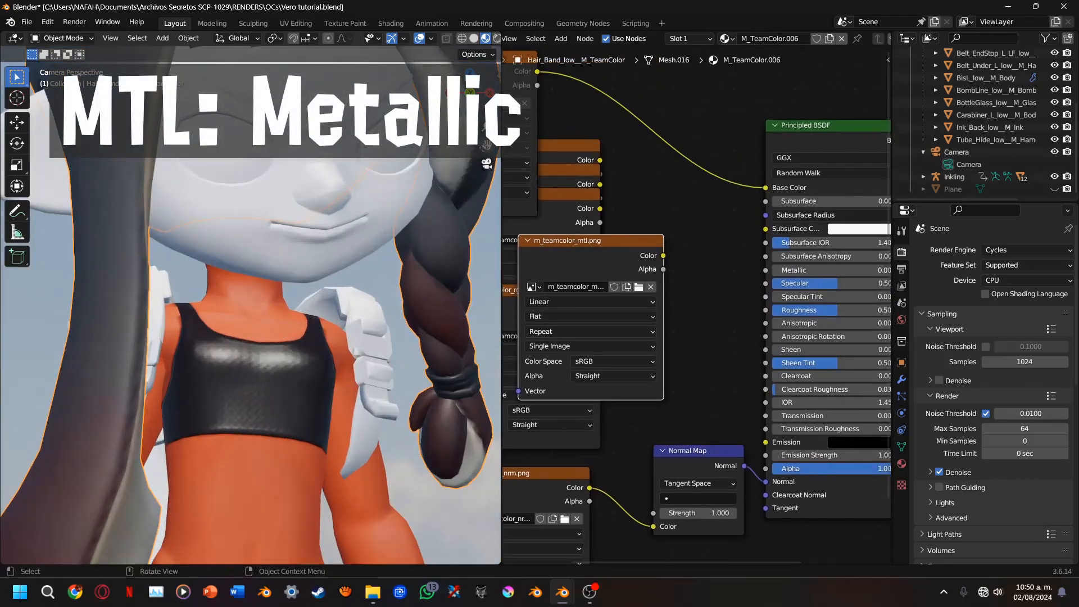
pyautogui.keyDown('shift'); pyautogui.moveTo(416, 298); pyautogui.dragTo(265, 297, button='middle'); pyautogui.keyUp('shift')
pyautogui.scroll(4, 675, 304)
pyautogui.moveTo(585, 281); pyautogui.dragTo(657, 265, button='middle')
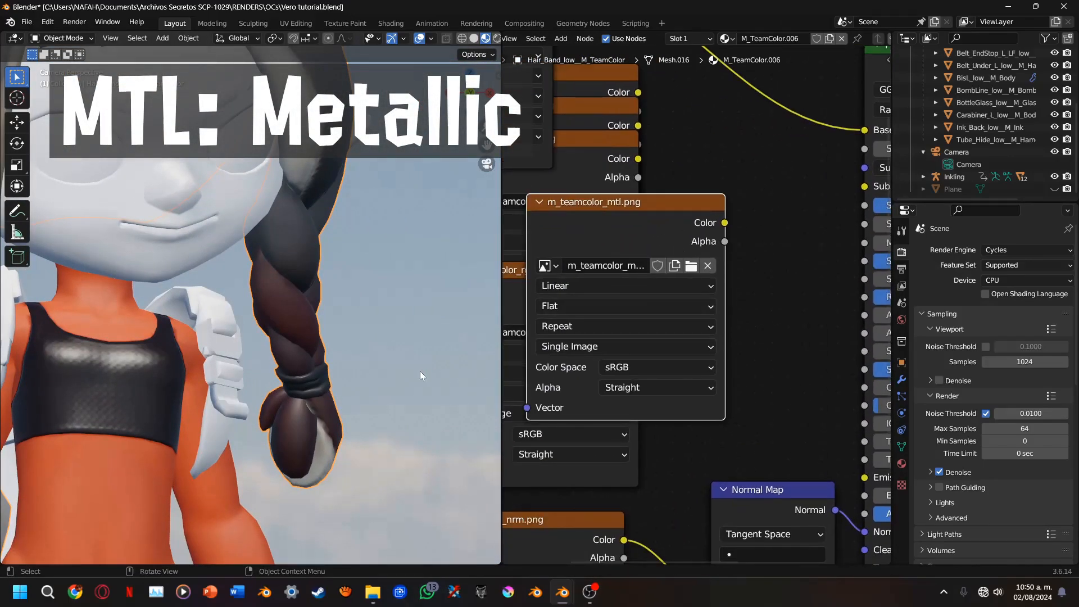
pyautogui.scroll(2, 446, 207)
pyautogui.keyDown('shift'); pyautogui.moveTo(447, 207); pyautogui.dragTo(428, 157); pyautogui.keyUp('shift')
pyautogui.keyDown('shift'); pyautogui.moveTo(427, 157); pyautogui.dragTo(402, 103, button='middle'); pyautogui.keyUp('shift')
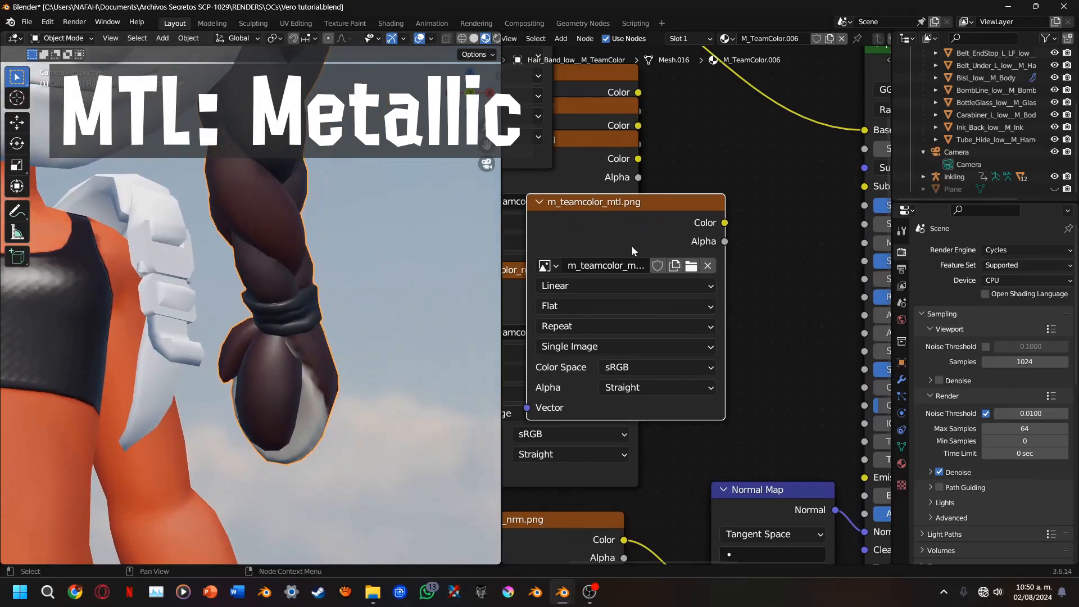
pyautogui.keyDown('ctrl'); pyautogui.keyDown('shift'); pyautogui.click(635, 249); pyautogui.keyUp('shift'); pyautogui.keyUp('ctrl')
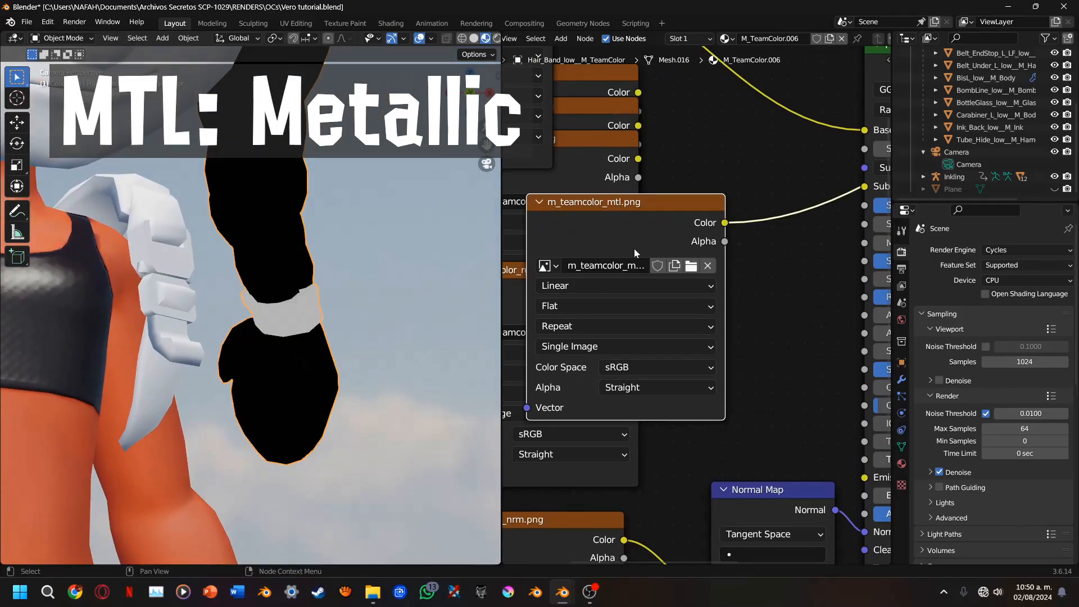
# Set m_teamcolor_mtl.png to Non-Color, connect its Color to the Principled BSDF's Metallic, and move the texture node aside
pyautogui.scroll(-2, 634, 248)
pyautogui.click(648, 354)
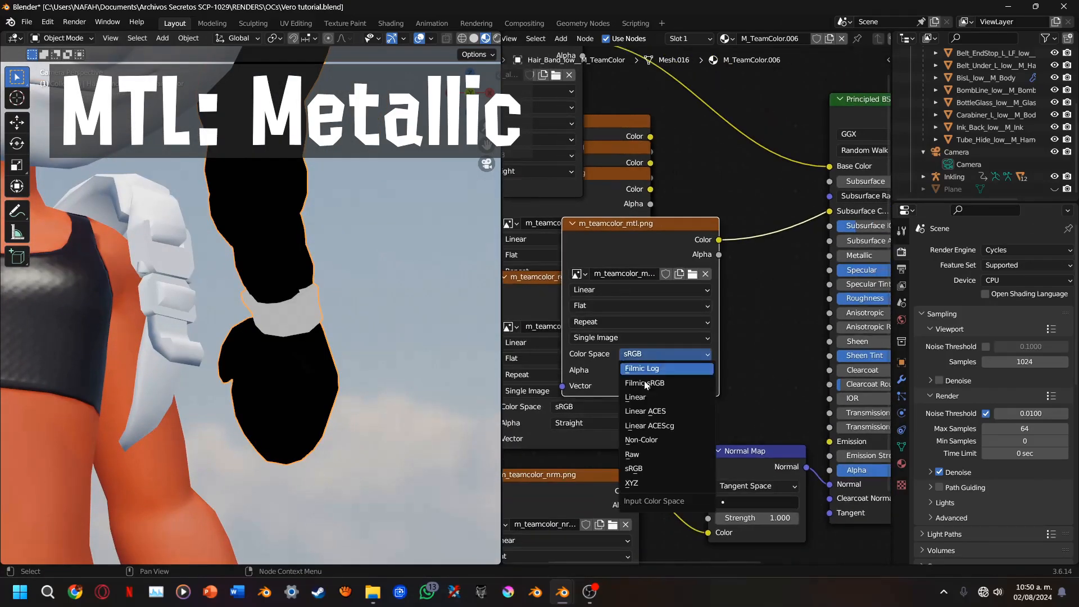
pyautogui.click(642, 440)
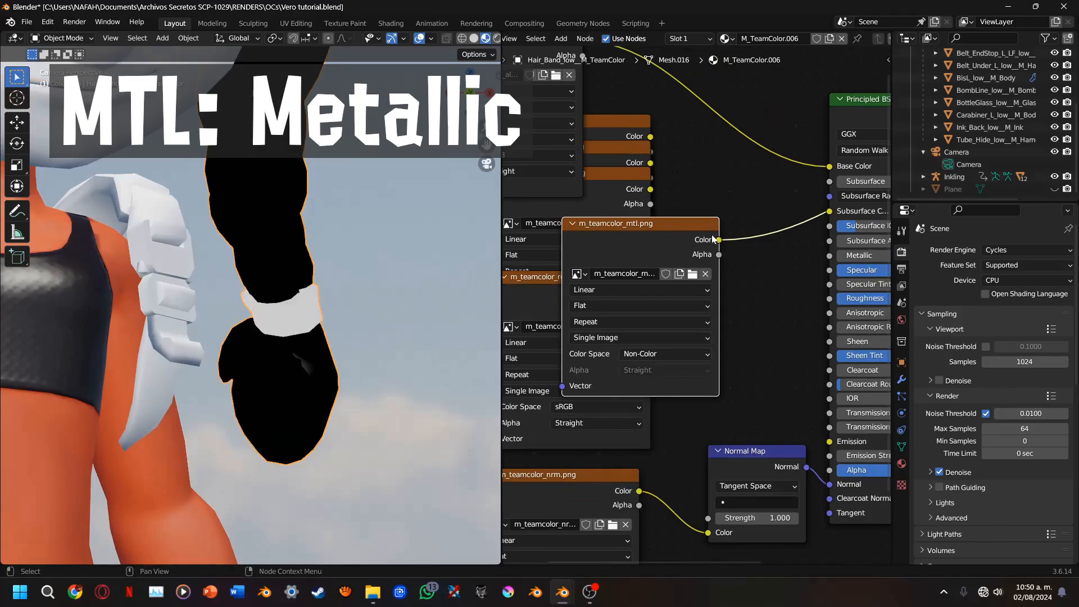
pyautogui.moveTo(719, 239); pyautogui.dragTo(831, 256)
pyautogui.moveTo(831, 255)
pyautogui.mouseDown(button='middle')
pyautogui.moveTo(665, 286)
pyautogui.moveTo(759, 250)
pyautogui.moveTo(913, 255)
pyautogui.mouseUp(button='middle')
pyautogui.moveTo(680, 246); pyautogui.dragTo(405, 222)
pyautogui.moveTo(698, 183); pyautogui.dragTo(589, 232, button='middle')
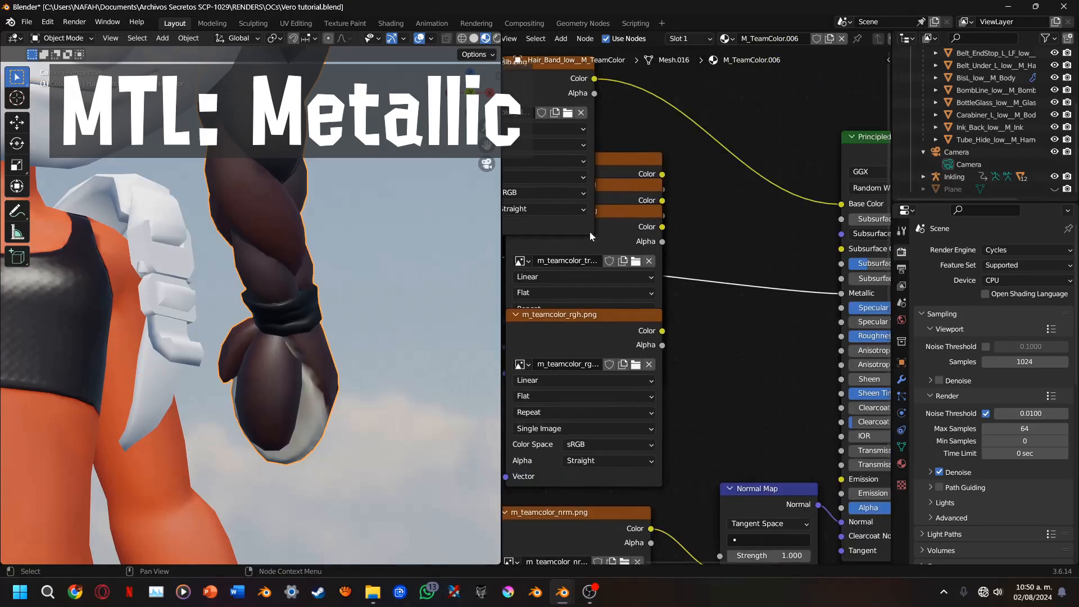
# Pull out m_teamcolor_rgh.png, set its color space to Non-Color, and connect its Color to the Principled BSDF's Roughness
pyautogui.moveTo(579, 328); pyautogui.dragTo(667, 335)
pyautogui.click(671, 447)
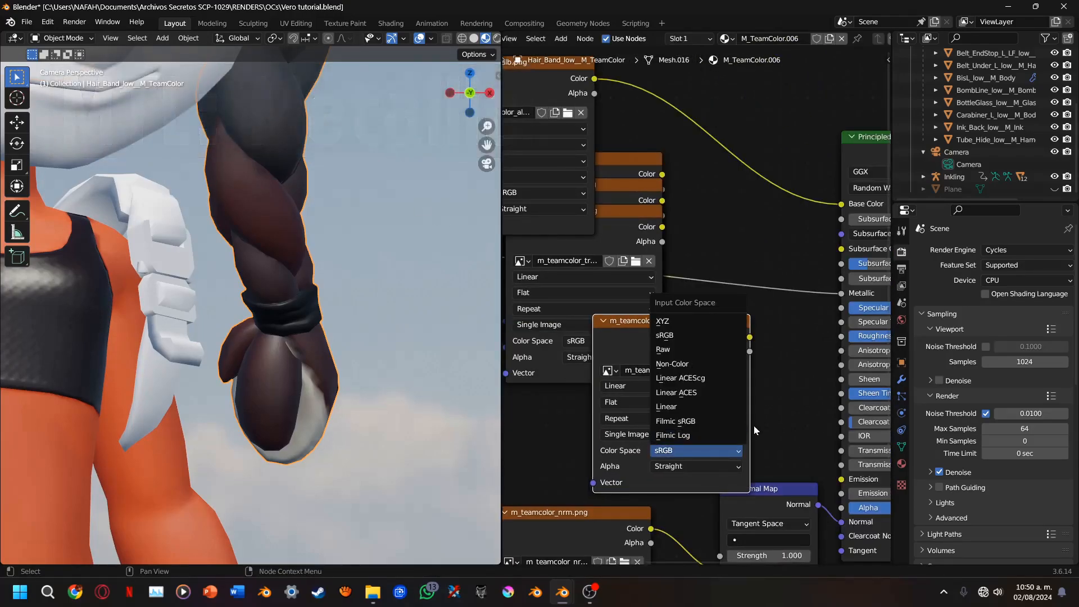
pyautogui.click(672, 364)
pyautogui.moveTo(750, 336); pyautogui.dragTo(842, 335)
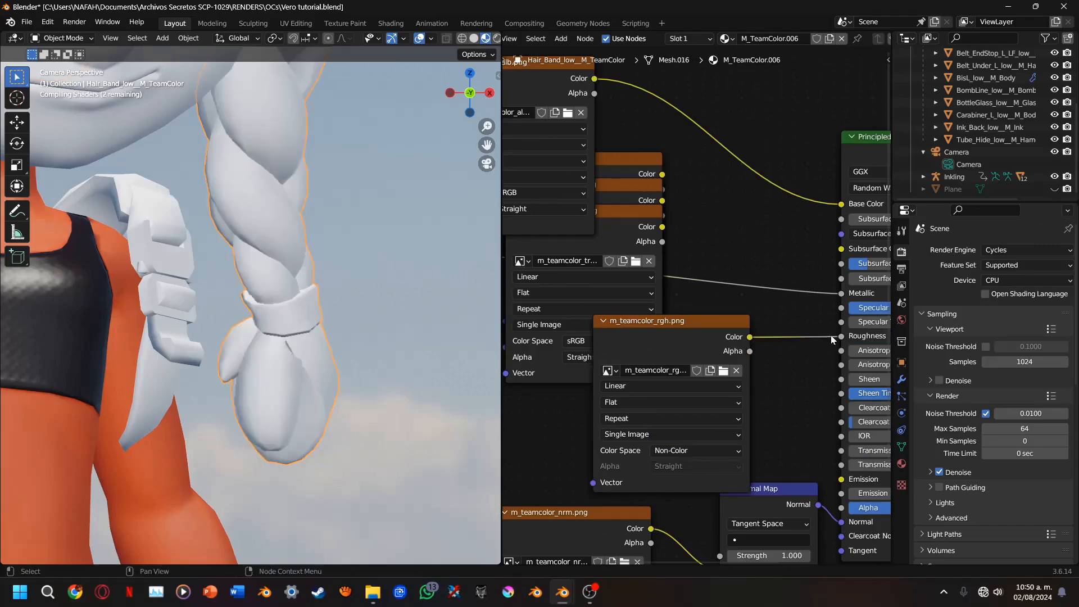
# Pull the m_teamcolor_trm.png node out of the stack and place it above and beside the albedo texture
pyautogui.moveTo(647, 236); pyautogui.dragTo(645, 334)
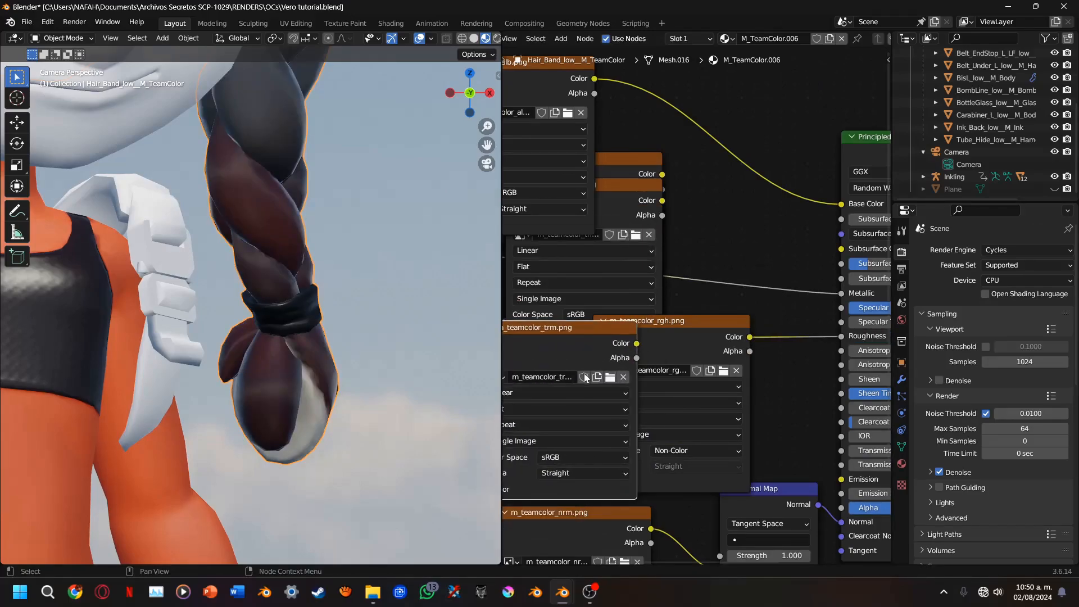
pyautogui.scroll(-2, 638, 360)
pyautogui.moveTo(635, 364); pyautogui.dragTo(697, 354, button='middle')
pyautogui.moveTo(709, 319); pyautogui.dragTo(579, 88)
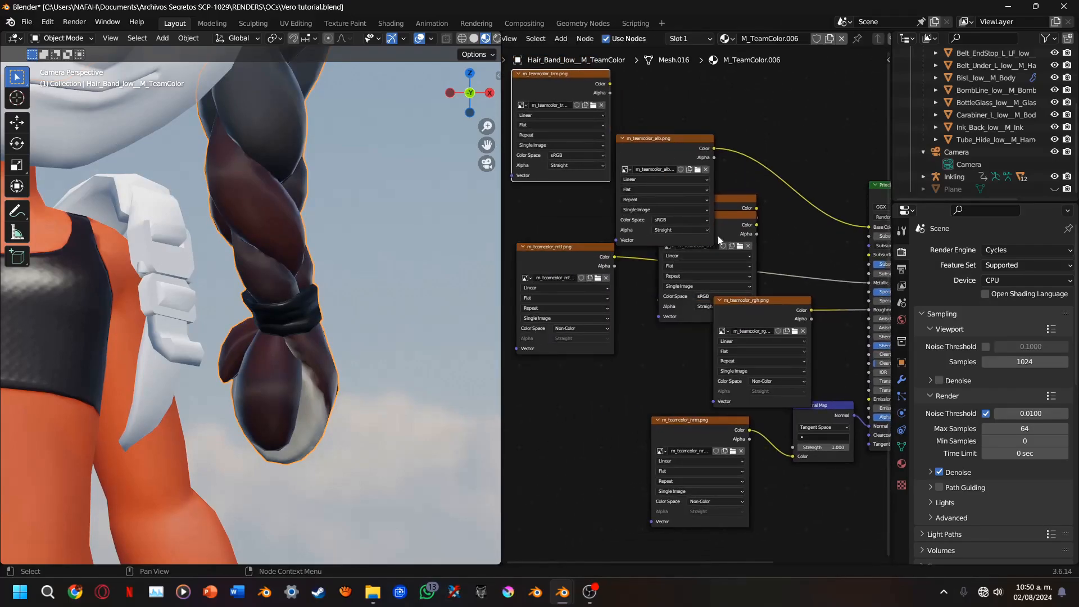
# Separate the m_teamcolor_thc.png and m_teamcolor_tcl.png nodes, and move the metallic and roughness textures closer to the Principled BSDF
pyautogui.moveTo(723, 233); pyautogui.dragTo(518, 223)
pyautogui.moveTo(741, 215); pyautogui.dragTo(677, 337)
pyautogui.moveTo(679, 300); pyautogui.dragTo(652, 328, button='middle')
pyautogui.moveTo(568, 279); pyautogui.dragTo(711, 281)
pyautogui.moveTo(770, 347); pyautogui.dragTo(816, 339)
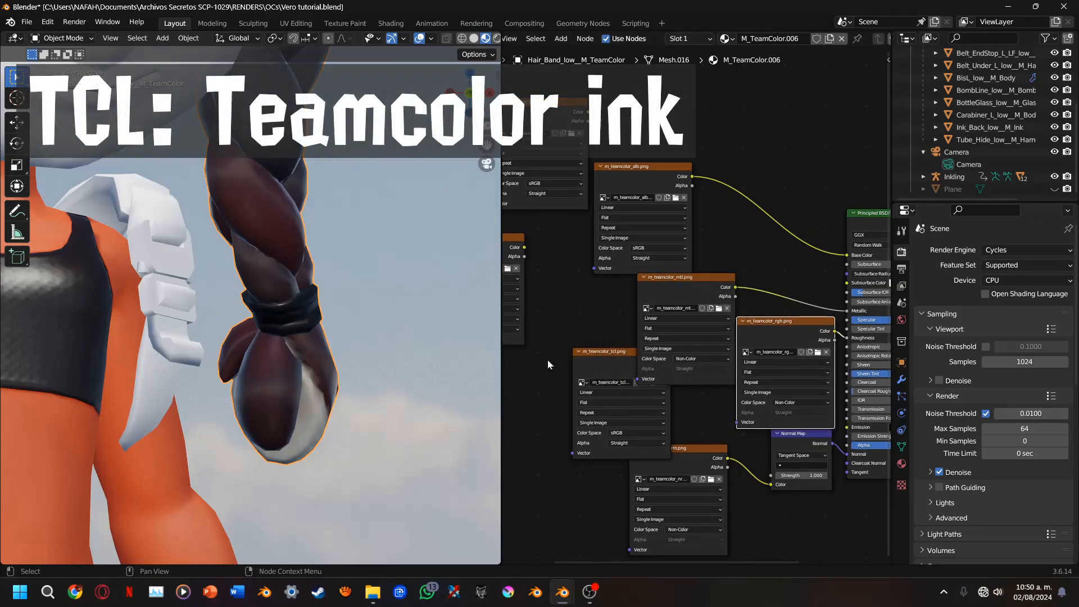
# Regroup the thc, trm and albedo texture nodes away from the shader and place m_teamcolor_tcl.png just below the albedo
pyautogui.click(598, 367)
pyautogui.moveTo(597, 367); pyautogui.dragTo(569, 296)
pyautogui.moveTo(569, 296); pyautogui.dragTo(727, 367, button='middle')
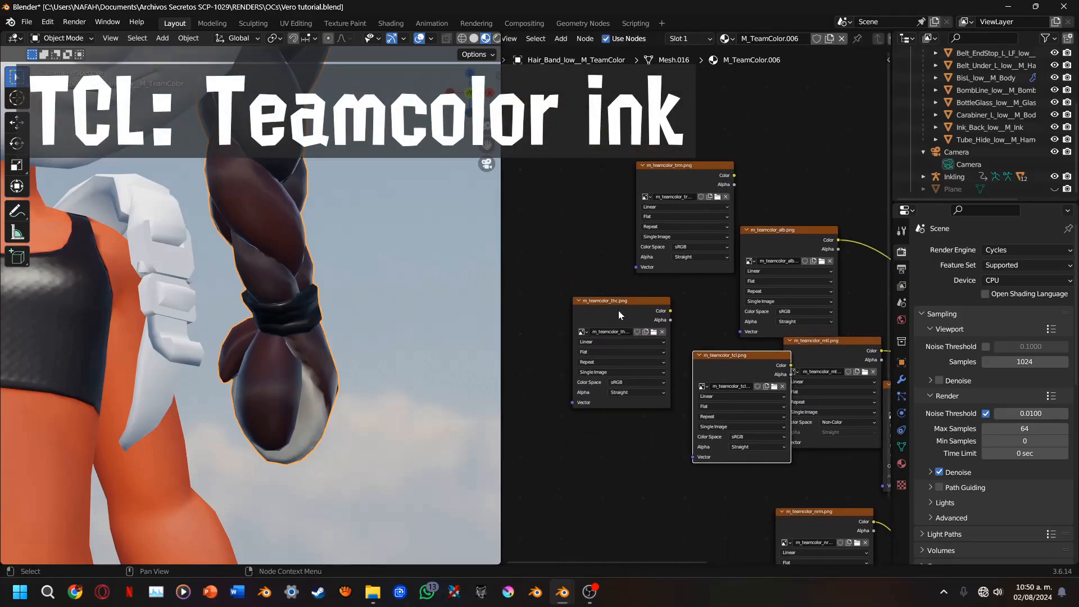
pyautogui.moveTo(619, 310); pyautogui.dragTo(581, 129)
pyautogui.moveTo(670, 181); pyautogui.dragTo(657, 115)
pyautogui.moveTo(770, 253); pyautogui.dragTo(570, 264)
pyautogui.moveTo(711, 357); pyautogui.dragTo(615, 304)
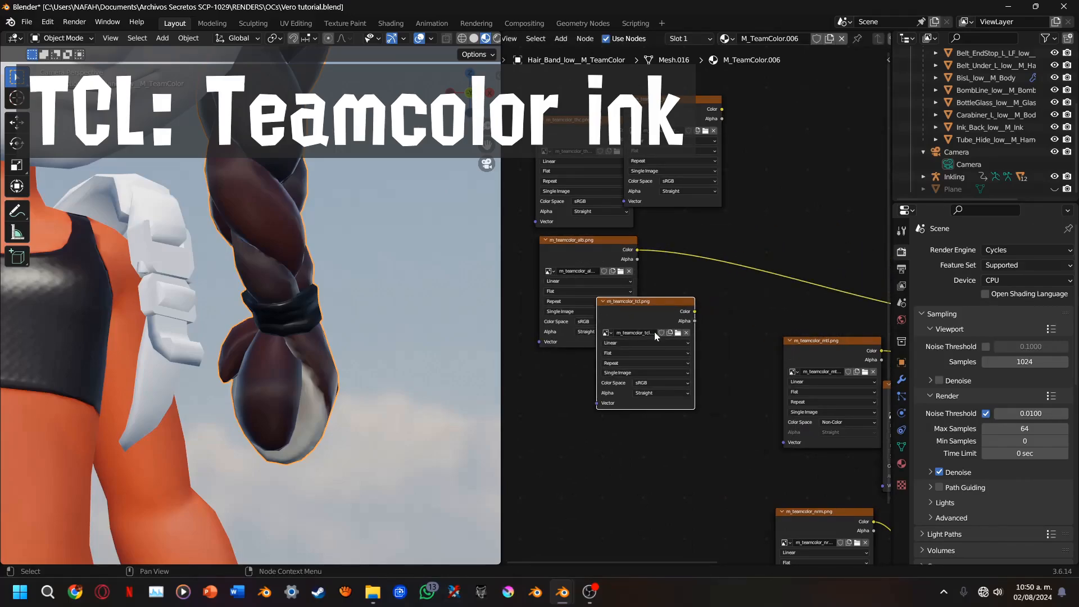
pyautogui.scroll(3, 654, 332)
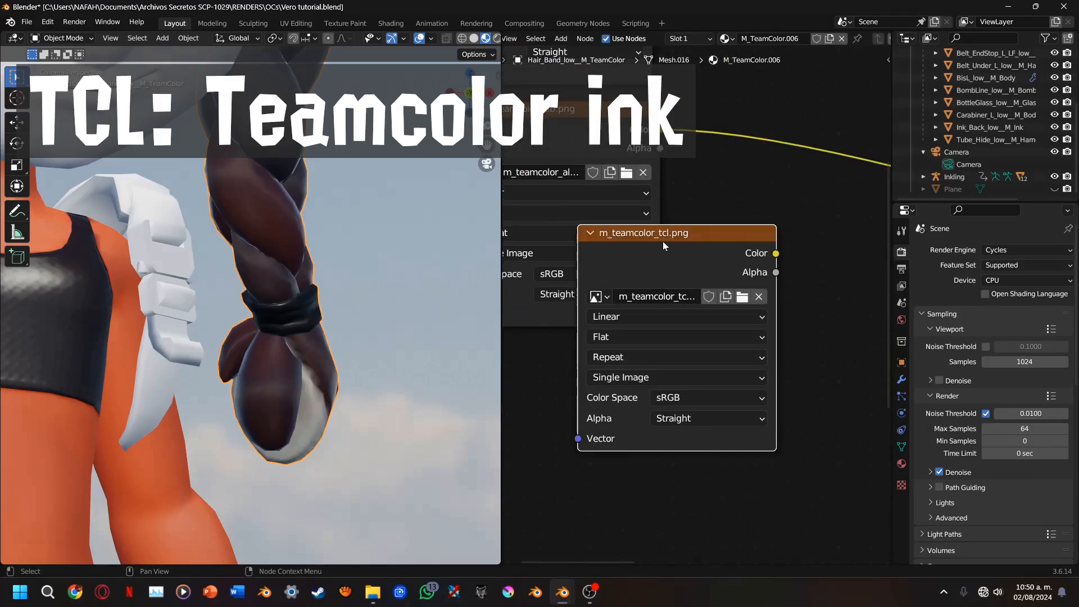
pyautogui.moveTo(789, 255); pyautogui.dragTo(633, 307, button='middle')
# Insert a Mix Color node into the link between m_teamcolor_alb.png and the Principled BSDF's Base Color
pyautogui.hotkey('shift', 'a')
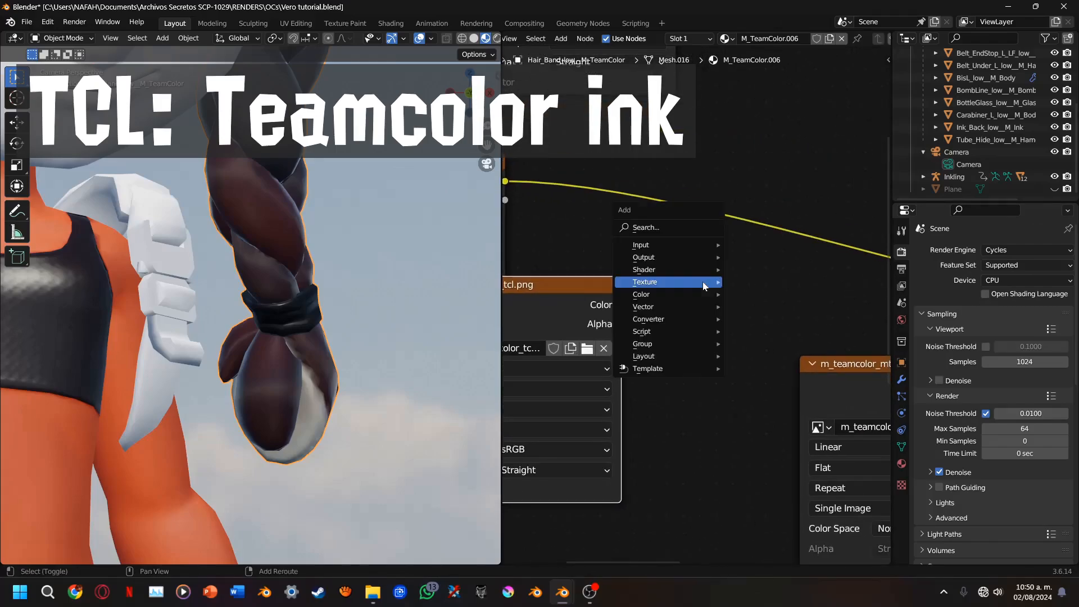
pyautogui.scroll(-4, 206, 208)
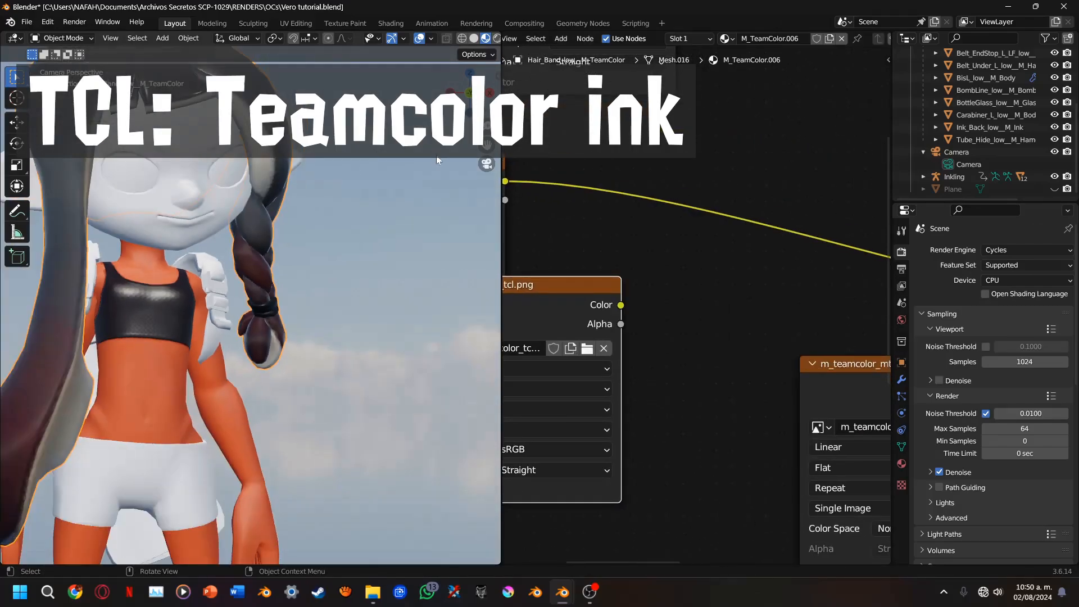
pyautogui.scroll(-1, 437, 156)
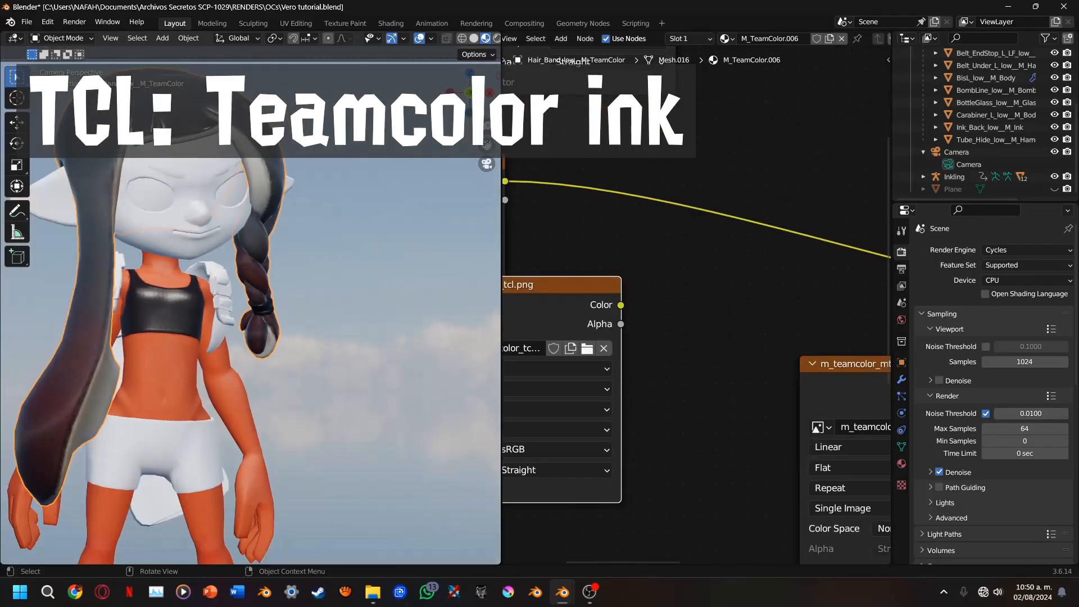
pyautogui.keyDown('shift'); pyautogui.moveTo(314, 224); pyautogui.dragTo(416, 228, button='middle'); pyautogui.keyUp('shift')
pyautogui.moveTo(716, 272); pyautogui.dragTo(743, 230, button='middle')
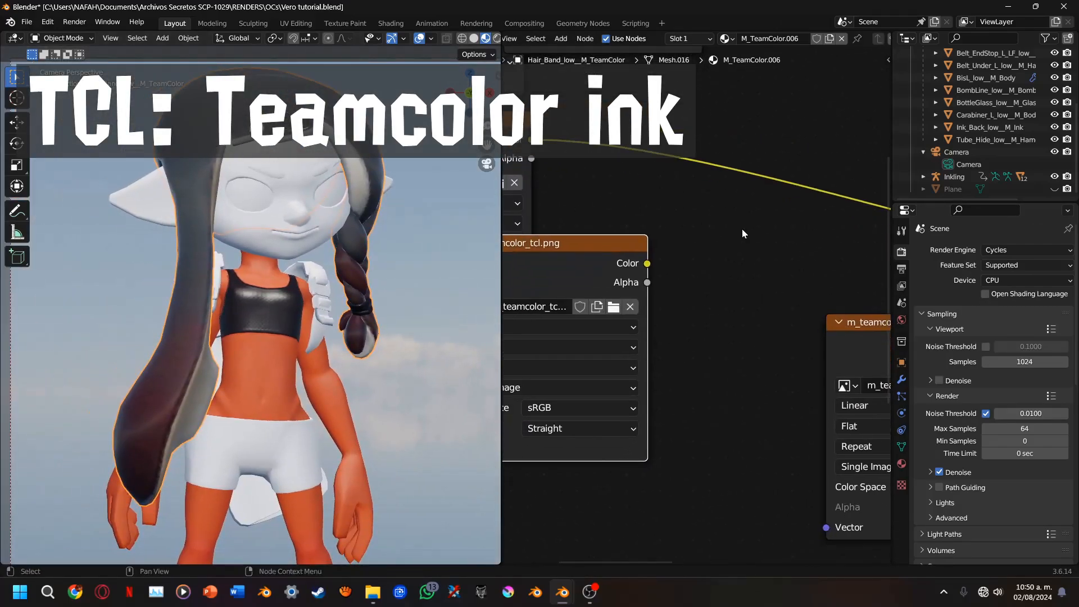
pyautogui.hotkey('shift', 'a')
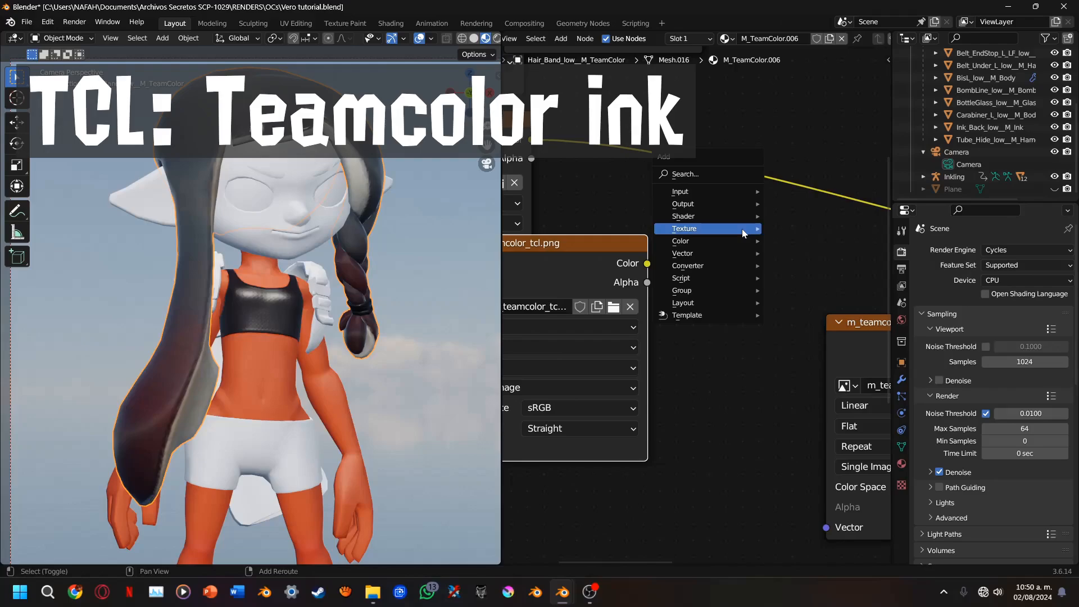
pyautogui.moveTo(715, 237)
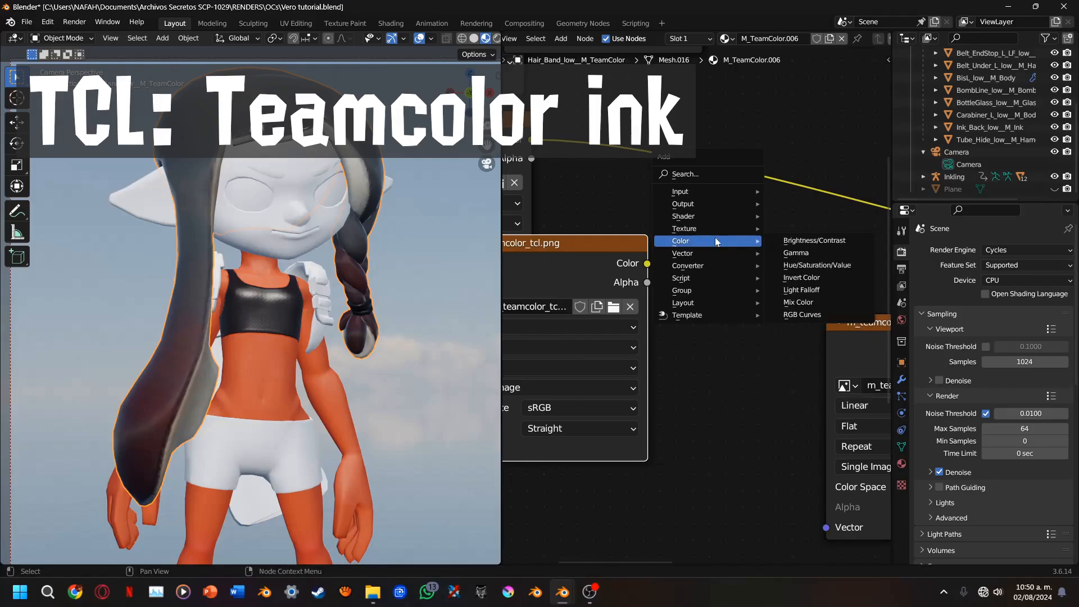
pyautogui.click(798, 302)
pyautogui.click(781, 178)
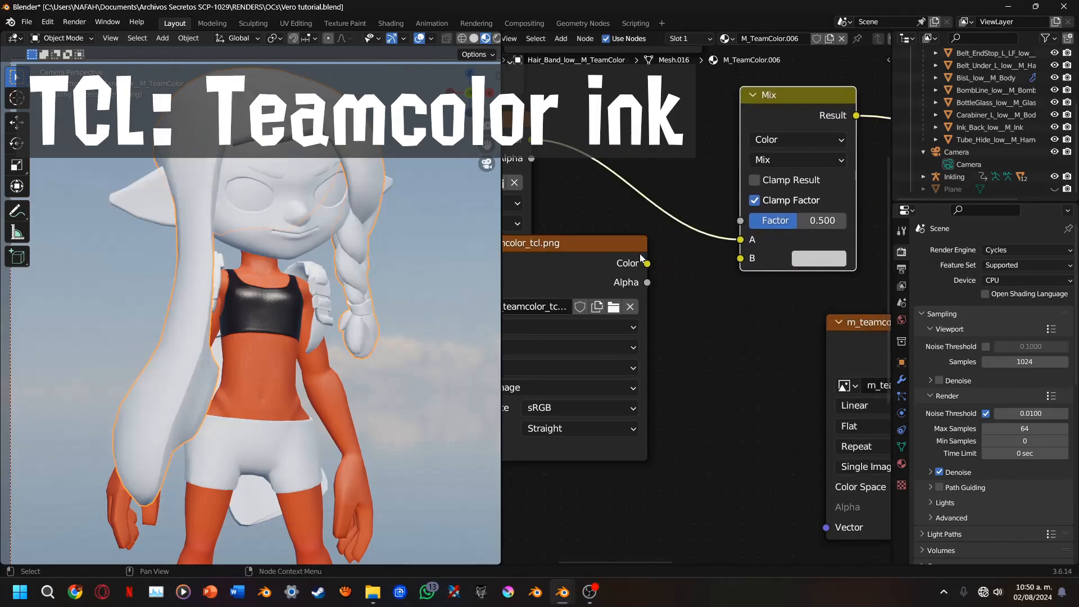
pyautogui.click(798, 153)
pyautogui.click(791, 157)
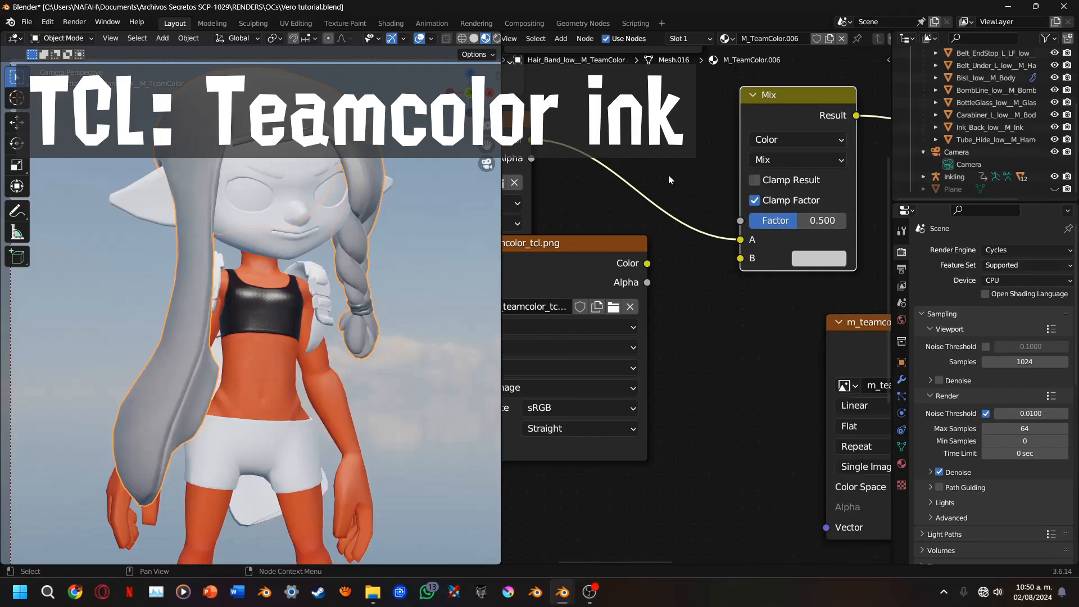
# Connect m_teamcolor_tcl.png's Color to the Mix node's Factor and set that texture's color space to Non-Color
pyautogui.moveTo(647, 263); pyautogui.dragTo(740, 220)
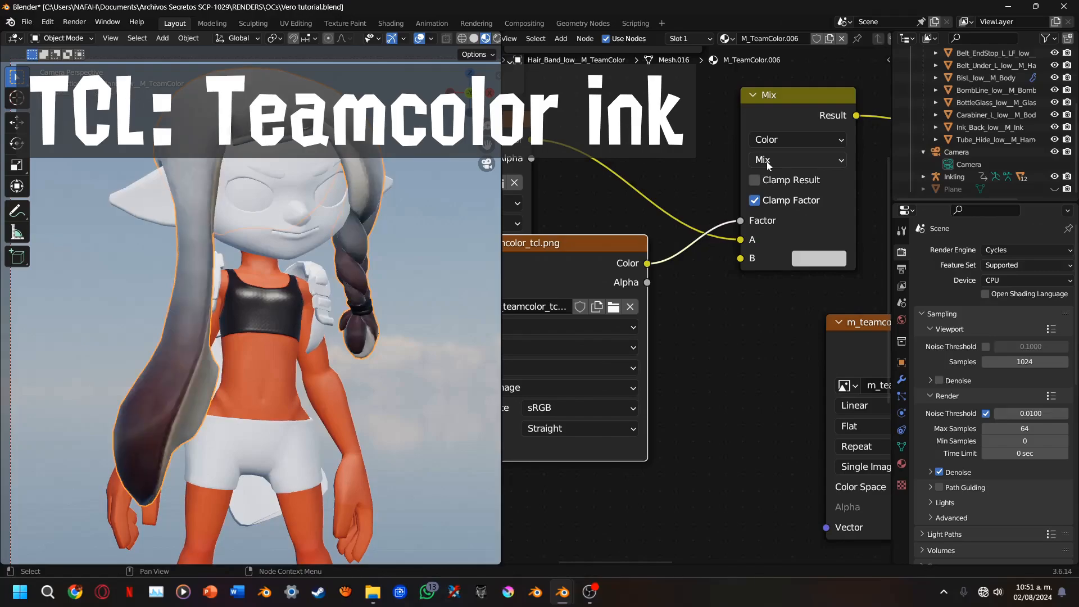
pyautogui.click(599, 408)
pyautogui.click(560, 306)
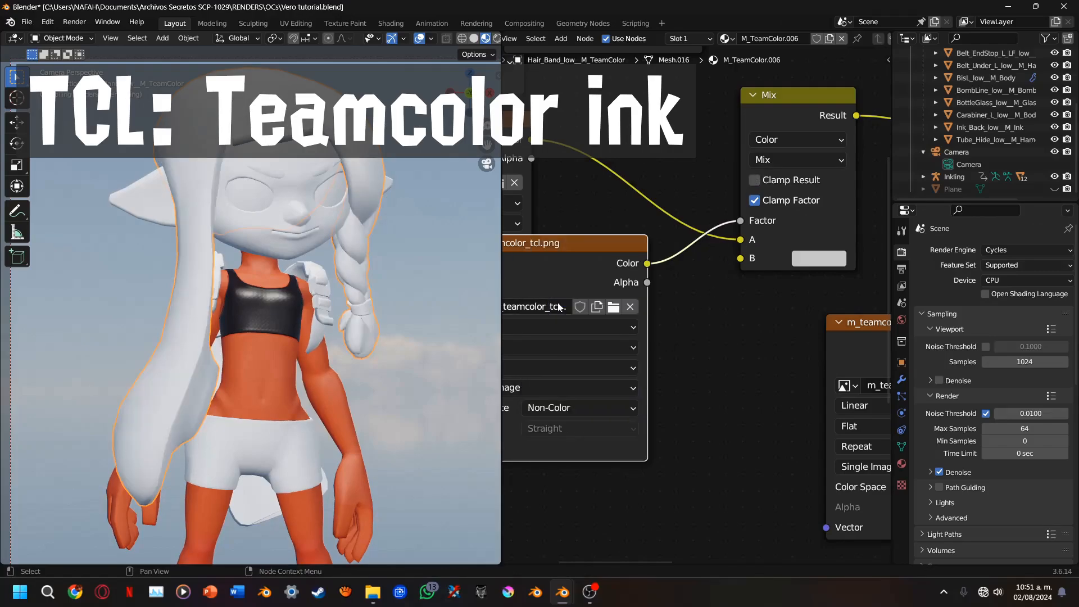
# Set the Mix node's B color to orange FFAE00 and copy its hex code
pyautogui.click(809, 255)
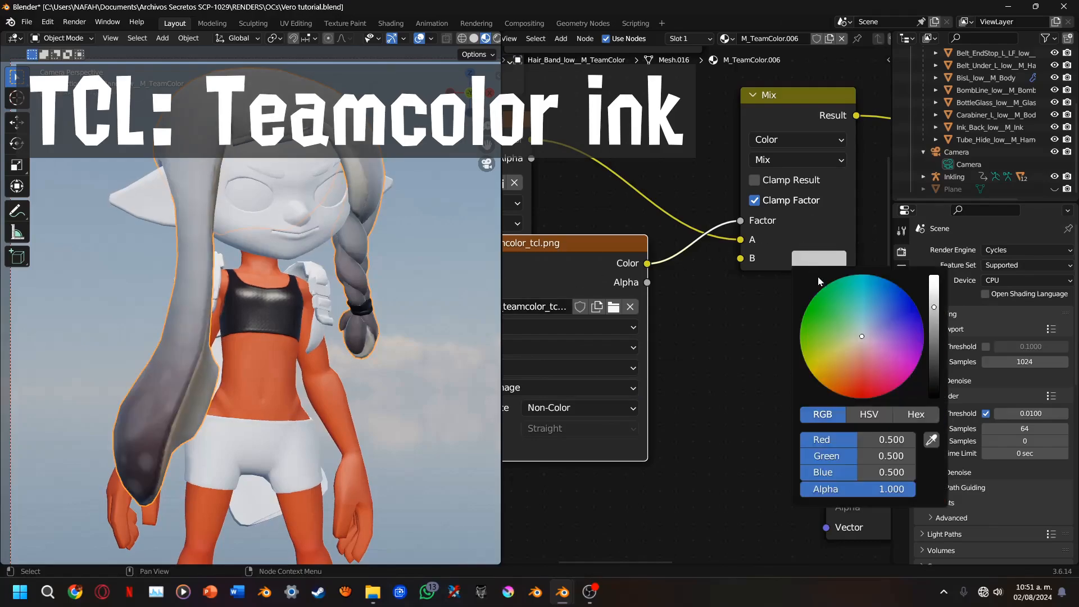
pyautogui.moveTo(862, 336)
pyautogui.mouseDown()
pyautogui.moveTo(829, 390)
pyautogui.moveTo(821, 383)
pyautogui.mouseUp()
pyautogui.scroll(6, 828, 390)
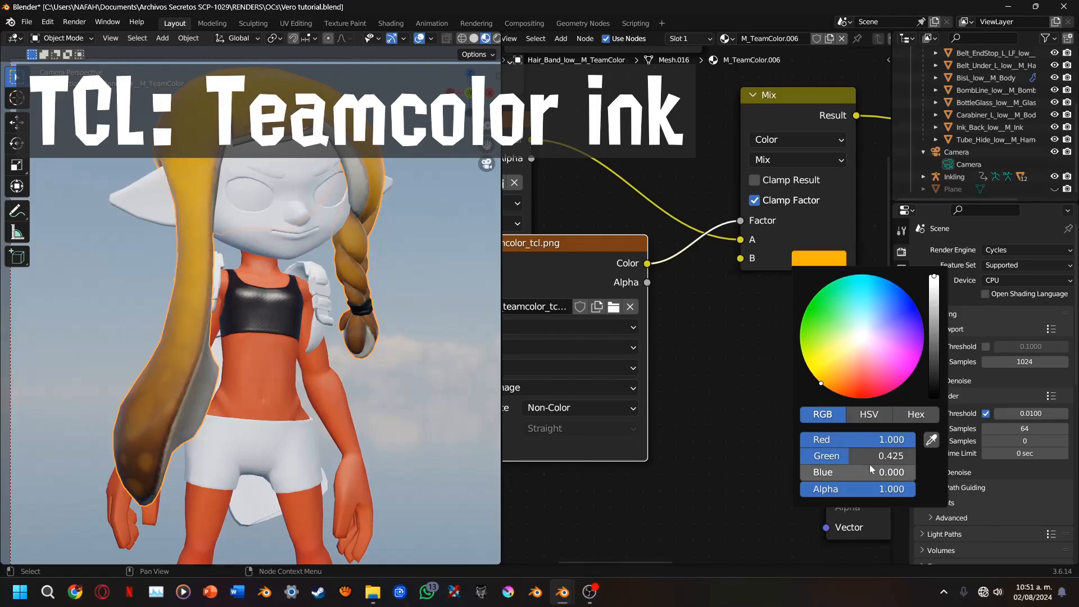
pyautogui.click(916, 414)
pyautogui.click(896, 436)
pyautogui.hotkey('ctrl', 'c')
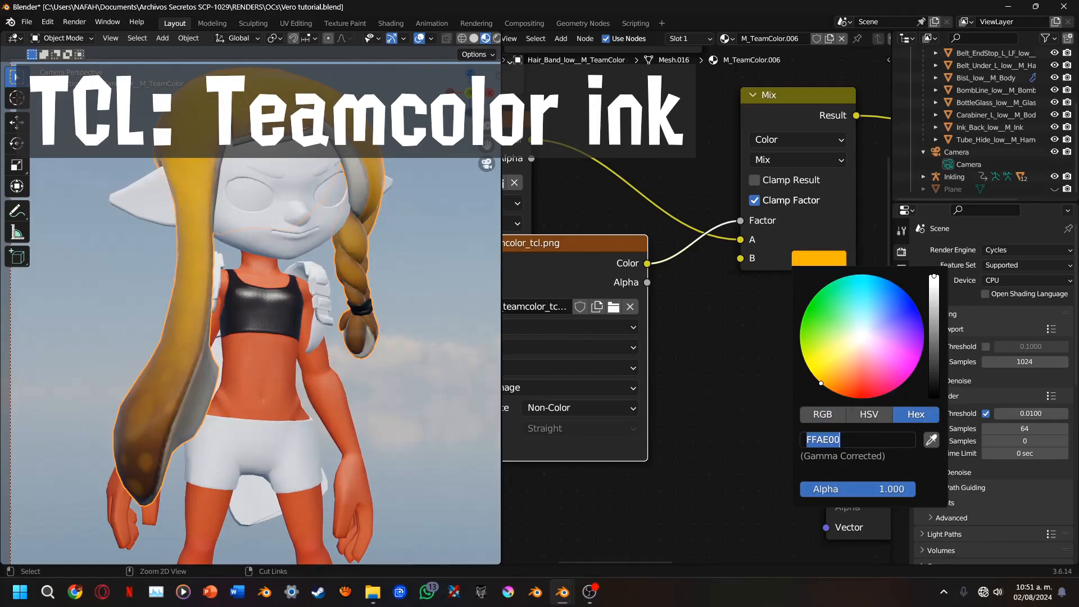
pyautogui.click(672, 468)
# Shift the m_teamcolor_trm.png and Mix nodes, and place a duplicate of the orange Mix node above the original
pyautogui.scroll(-7, 696, 337)
pyautogui.moveTo(690, 298); pyautogui.dragTo(638, 408, button='middle')
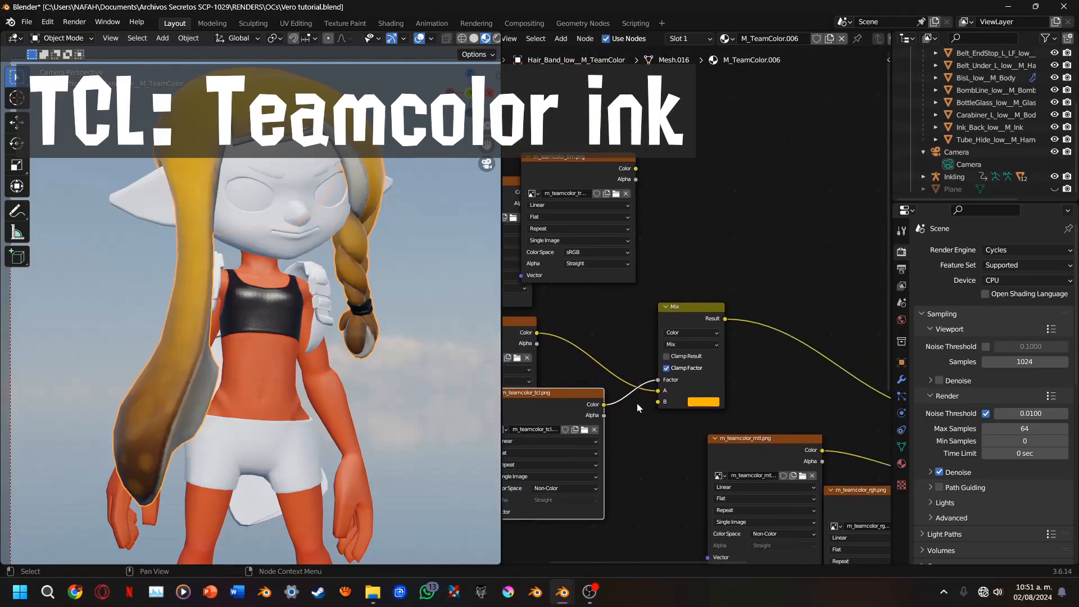
pyautogui.moveTo(572, 182); pyautogui.dragTo(612, 185)
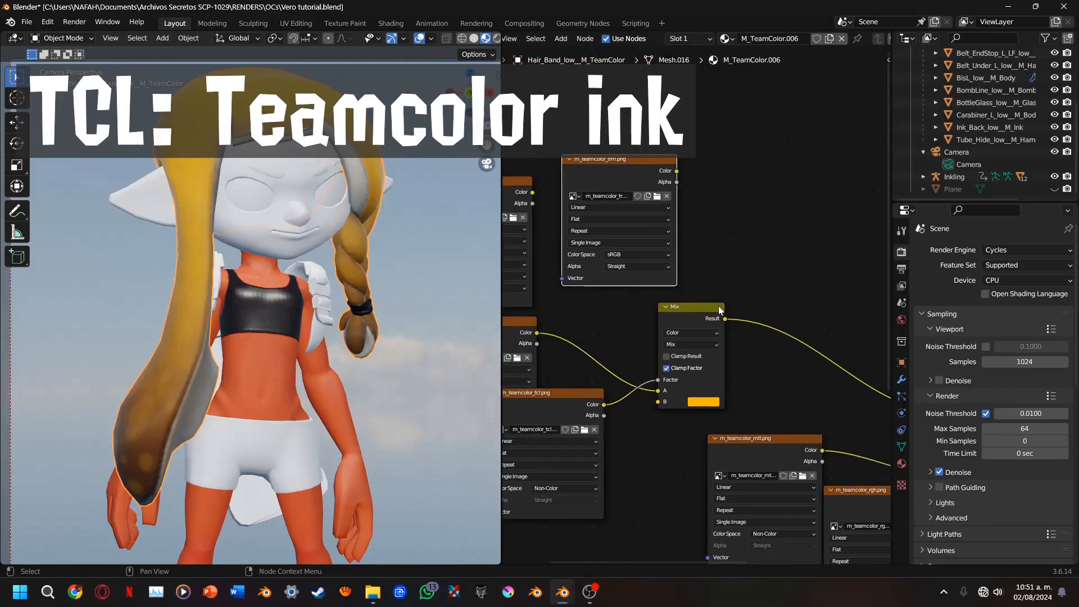
pyautogui.moveTo(667, 323); pyautogui.dragTo(576, 319, button='middle')
pyautogui.moveTo(576, 323); pyautogui.dragTo(685, 344)
pyautogui.hotkey('shift', 'd')
pyautogui.click(714, 176)
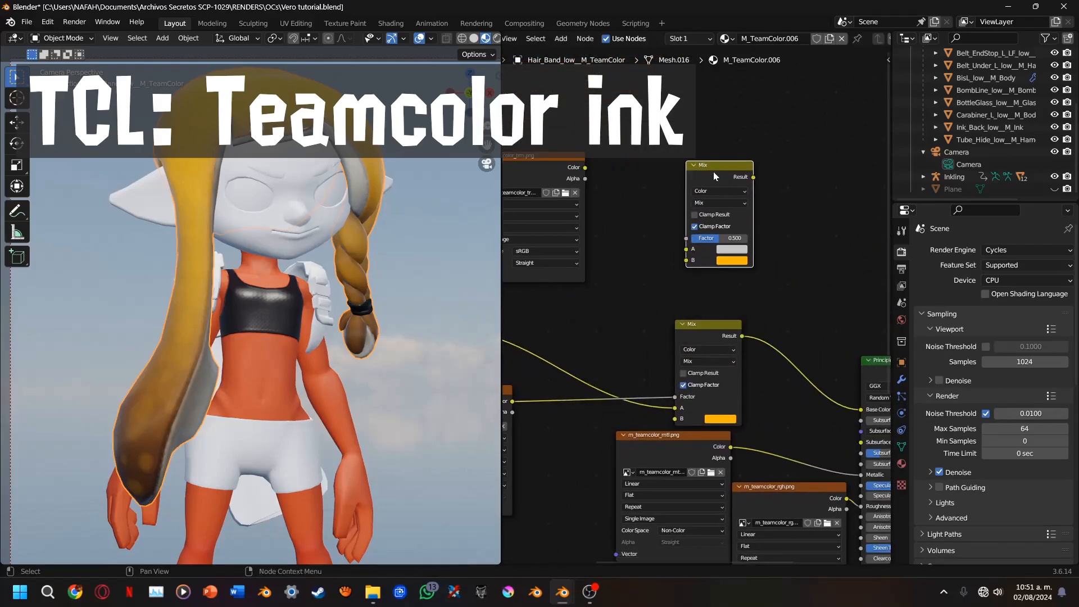
# Connect m_teamcolor_trm.png's Color to input A of the duplicated Mix node, and set it to Multiply with a factor of 1.000
pyautogui.moveTo(586, 168); pyautogui.dragTo(705, 243)
pyautogui.click(719, 203)
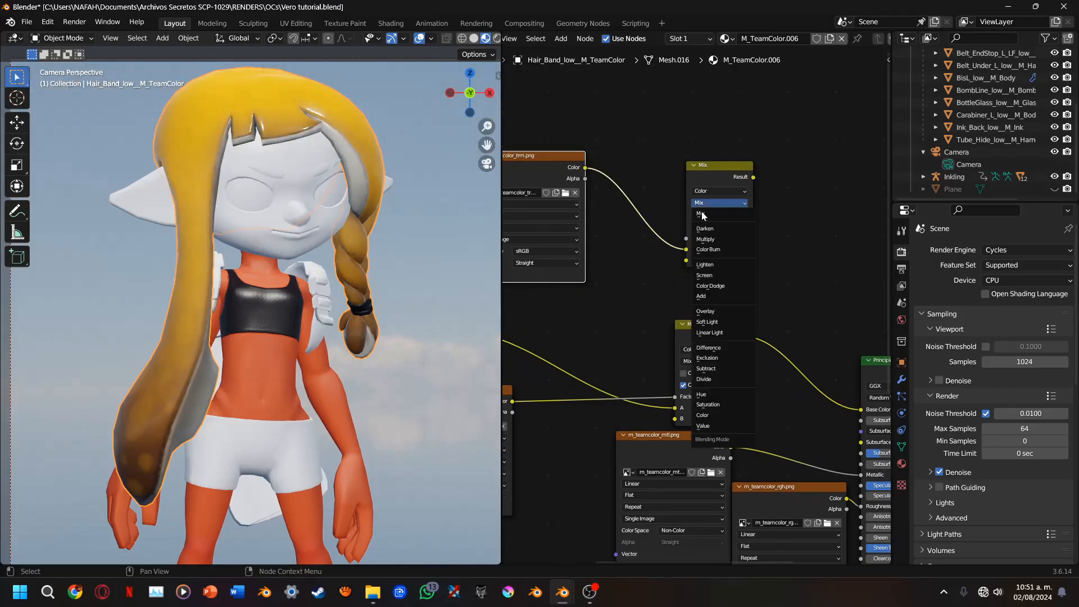
pyautogui.click(750, 241)
pyautogui.moveTo(749, 243); pyautogui.dragTo(581, 253, button='middle')
# Add a Translucent BSDF above the Principled BSDF and connect the Multiply node's Result to its Color
pyautogui.hotkey('shift', 'a')
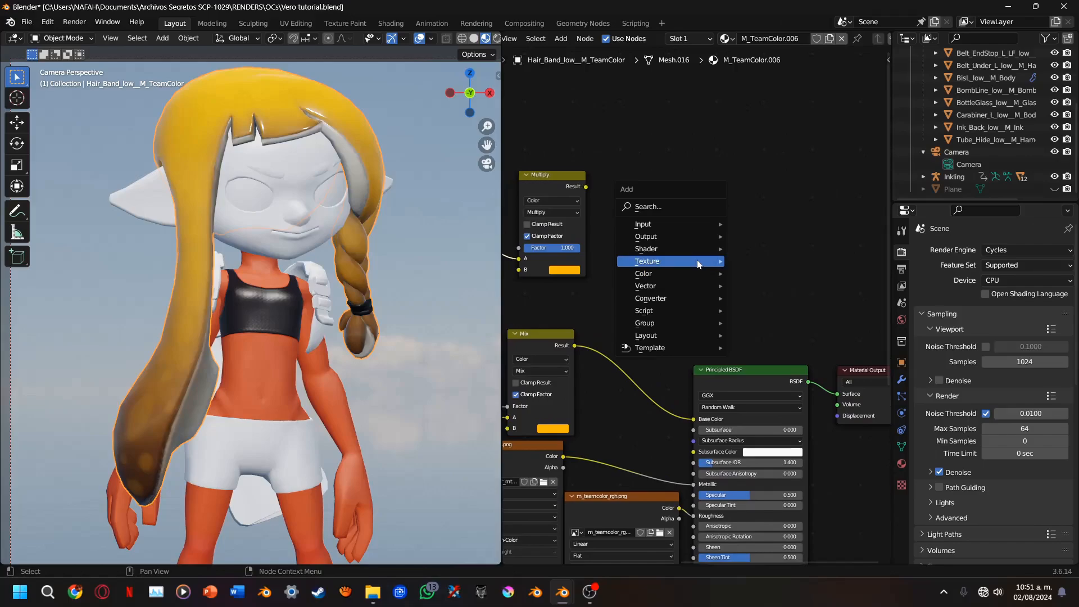
pyautogui.moveTo(690, 251)
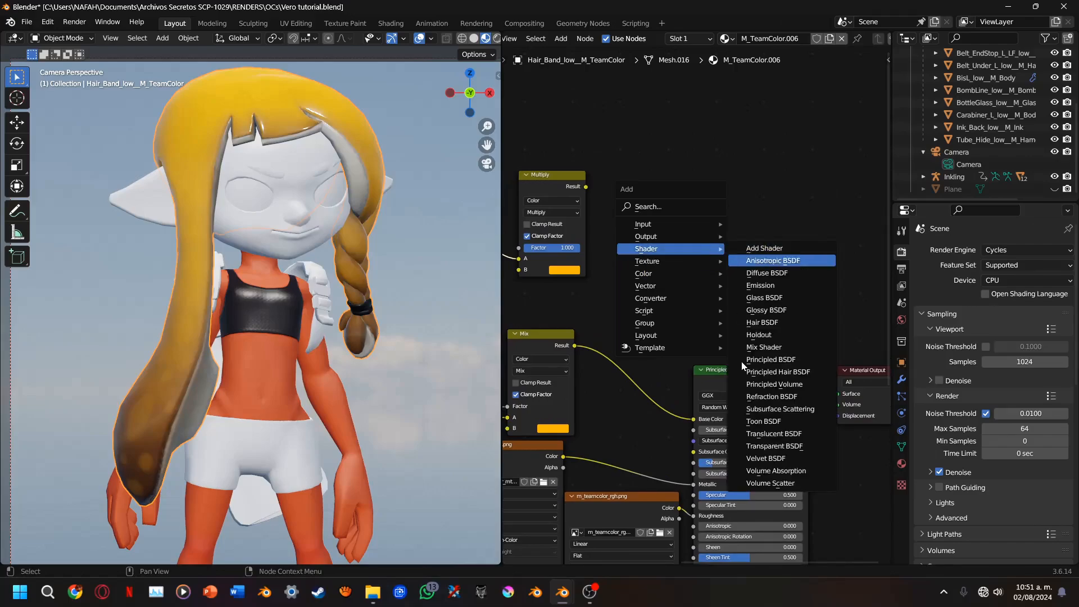
pyautogui.click(768, 434)
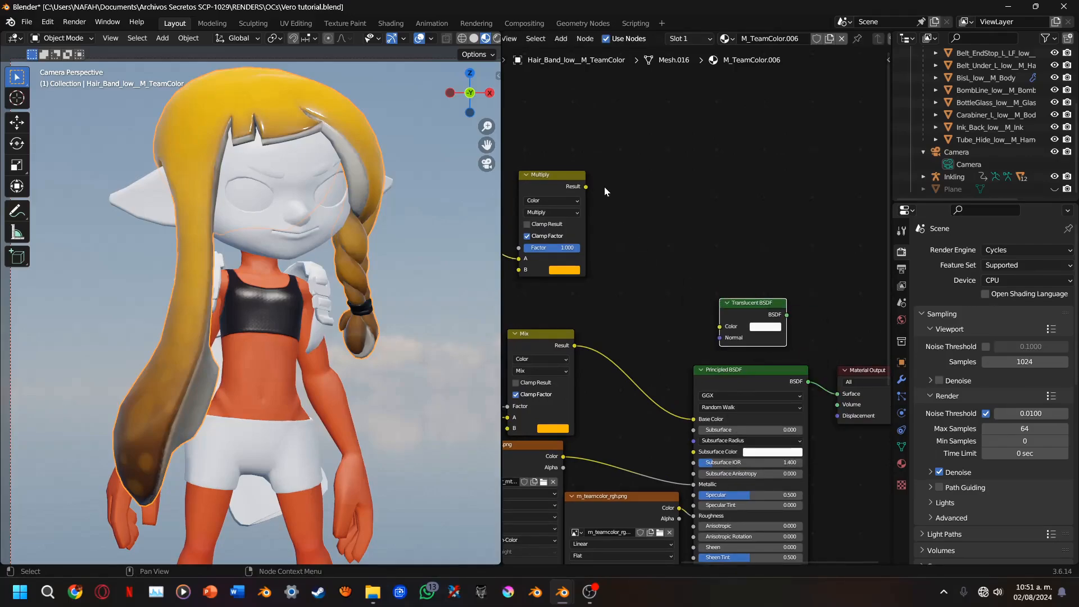
pyautogui.moveTo(585, 187); pyautogui.dragTo(720, 337)
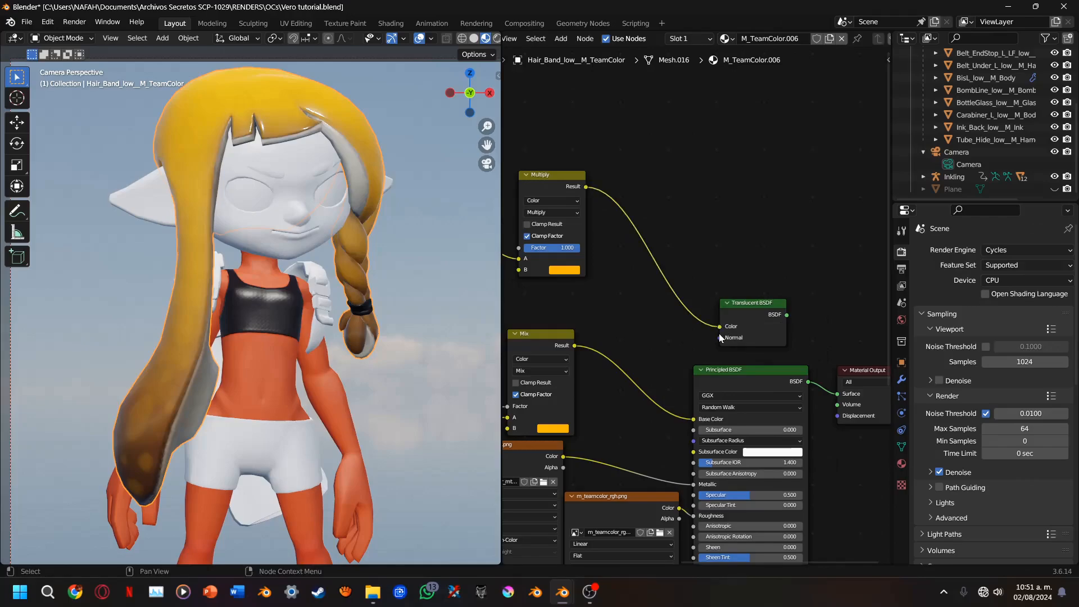
# Reposition the Translucent BSDF and connect the Normal Map's output to its Normal input
pyautogui.click(724, 344)
pyautogui.press('g')
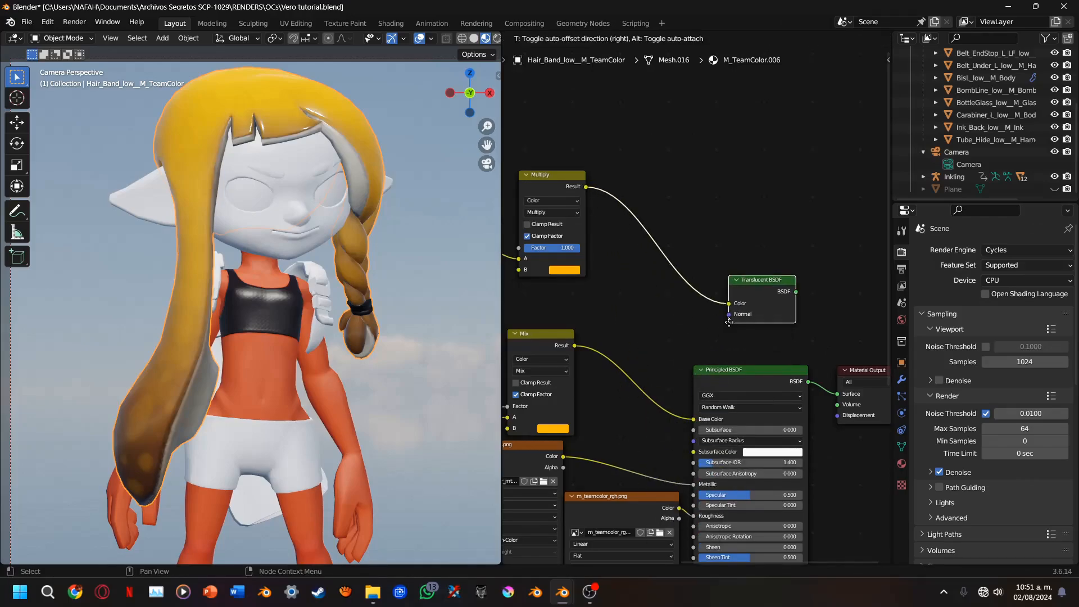
pyautogui.click(720, 339)
pyautogui.moveTo(711, 346); pyautogui.dragTo(681, 433)
pyautogui.moveTo(694, 221); pyautogui.dragTo(536, 391, button='middle')
# Move the Material Output farther away and insert an Add Shader node between it and the Principled BSDF
pyautogui.moveTo(705, 337); pyautogui.dragTo(911, 309)
pyautogui.hotkey('shift', 'a')
pyautogui.moveTo(827, 314)
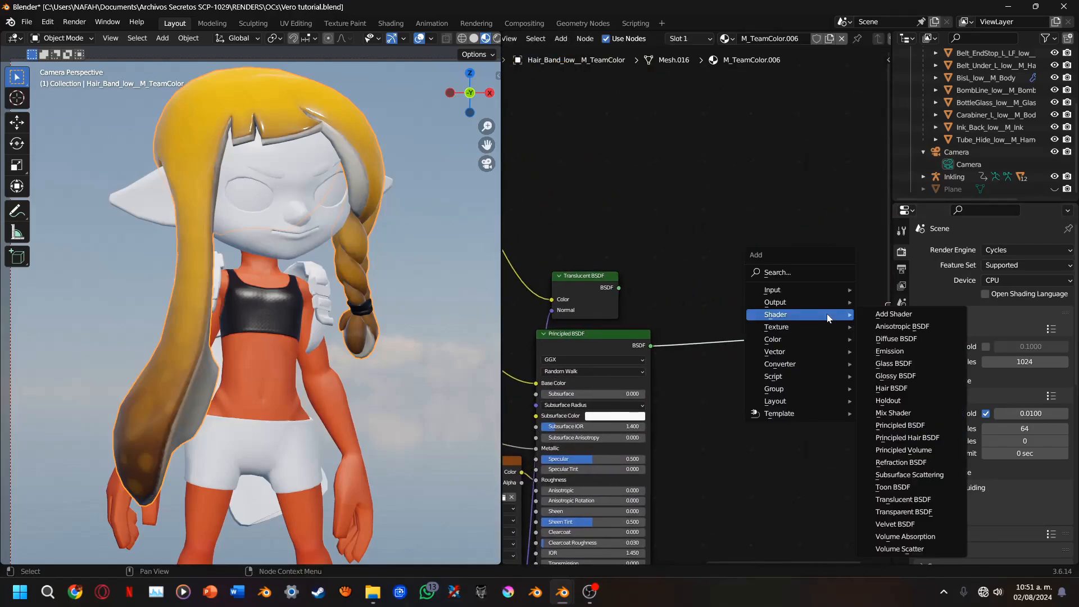
pyautogui.click(889, 312)
pyautogui.click(782, 311)
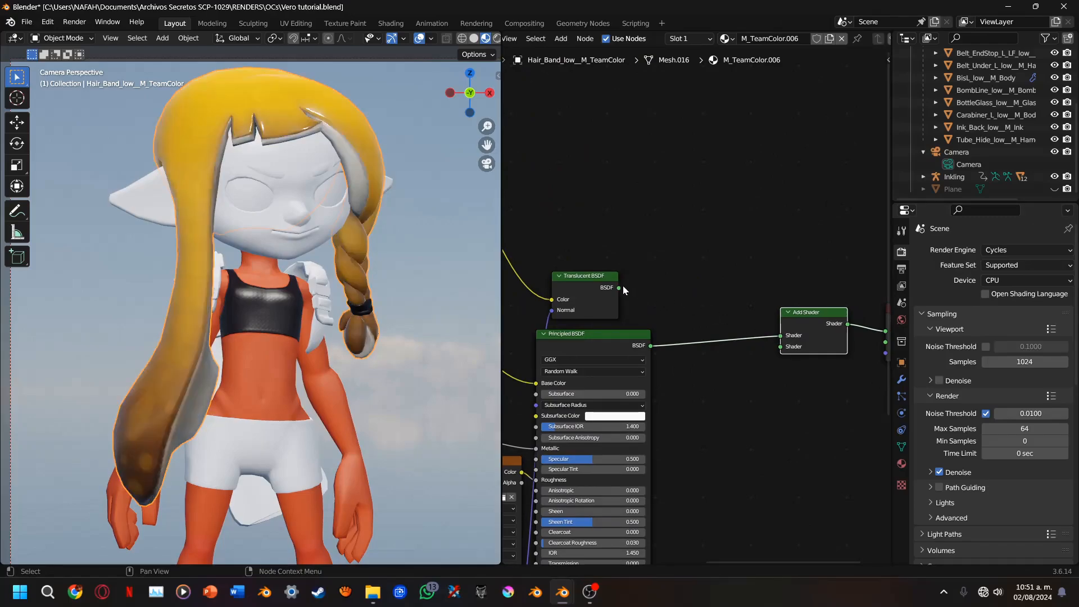
# Move the Principled BSDF link to the Add Shader's second input and connect the Translucent BSDF to its first input
pyautogui.moveTo(780, 336); pyautogui.dragTo(780, 346)
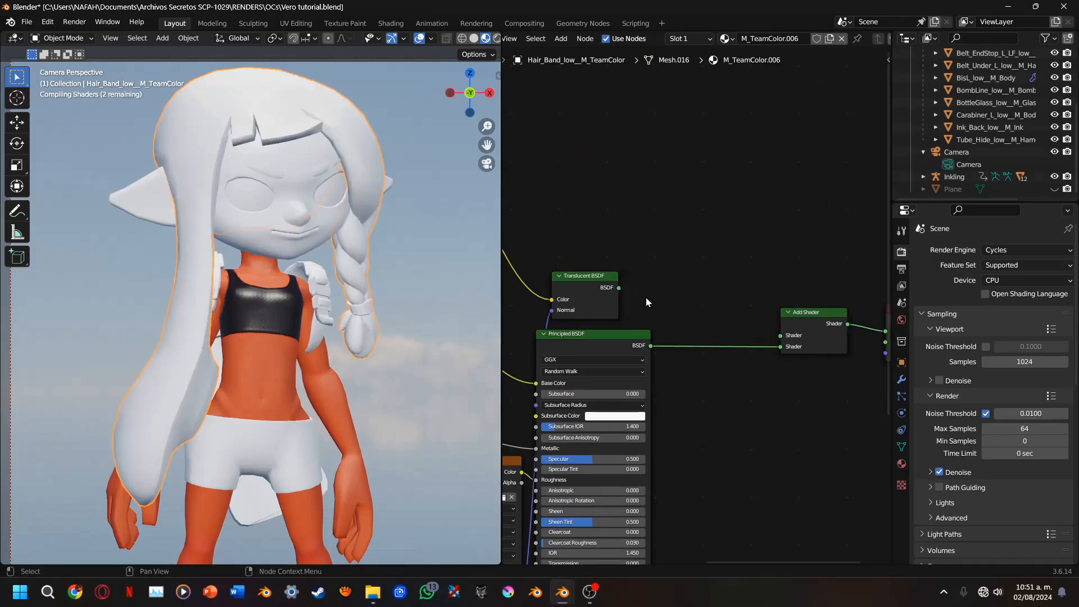
pyautogui.moveTo(618, 288); pyautogui.dragTo(781, 335)
# Add a Mix Shader between the Translucent BSDF and Add Shader, feeding the Translucent BSDF into its second Shader input
pyautogui.hotkey('shift', 'a')
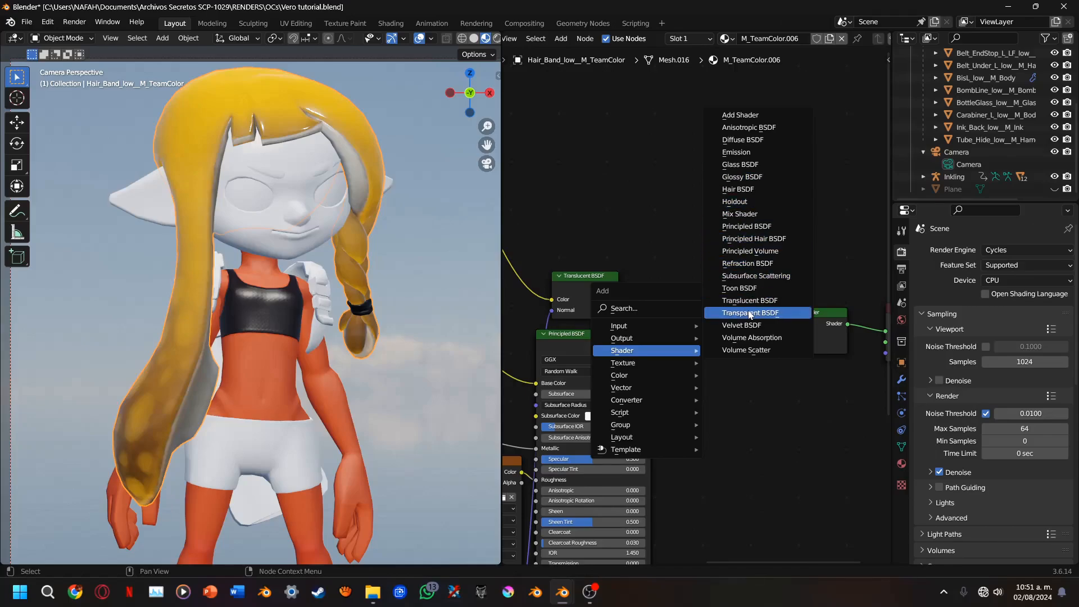
pyautogui.click(743, 214)
pyautogui.click(702, 247)
pyautogui.moveTo(702, 250); pyautogui.dragTo(676, 299)
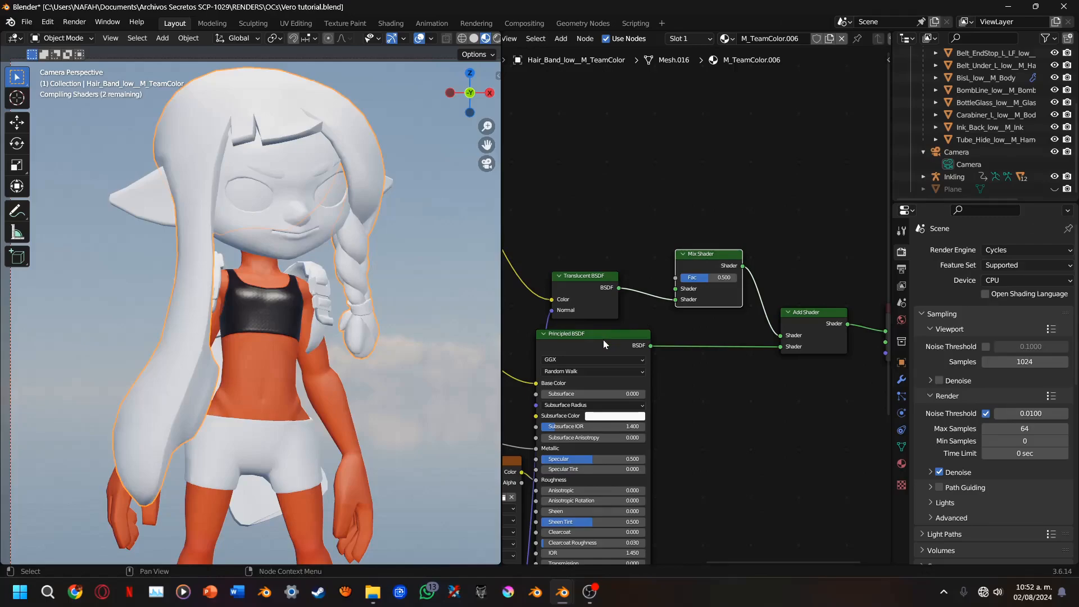
# Place m_teamcolor_thc.png above the Translucent BSDF, set its color space to Non-Color and connect its Color to the Mix Shader's Fac
pyautogui.moveTo(602, 340); pyautogui.dragTo(696, 359, button='middle')
pyautogui.moveTo(567, 176); pyautogui.dragTo(712, 144)
pyautogui.scroll(2, 702, 180)
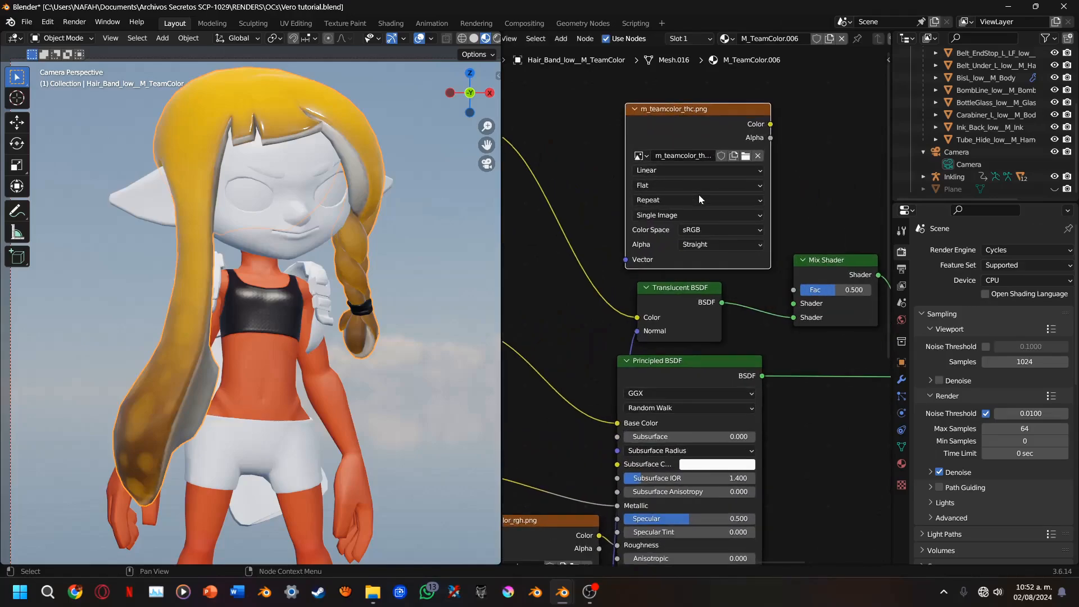
pyautogui.click(706, 231)
pyautogui.click(712, 310)
pyautogui.moveTo(777, 127); pyautogui.dragTo(799, 250)
pyautogui.moveTo(793, 289)
pyautogui.mouseDown()
pyautogui.moveTo(771, 138)
pyautogui.moveTo(710, 130)
pyautogui.mouseUp()
# Set the color space of the m_teamcolor_trm.png texture feeding the Multiply node to Non-Color
pyautogui.click(471, 263)
pyautogui.scroll(-4, 467, 262)
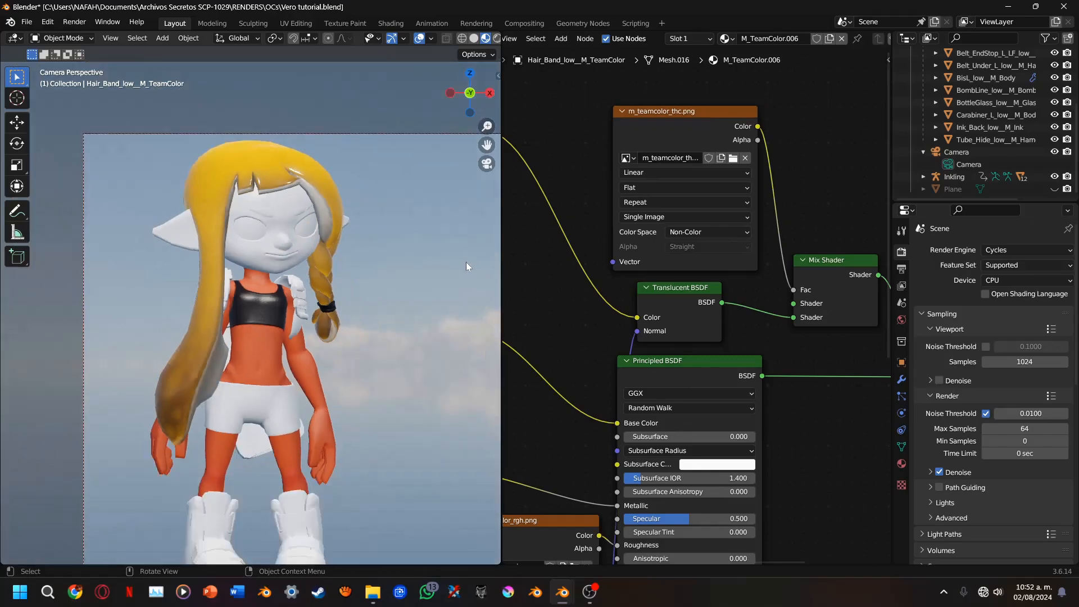
pyautogui.moveTo(545, 292); pyautogui.dragTo(870, 296, button='middle')
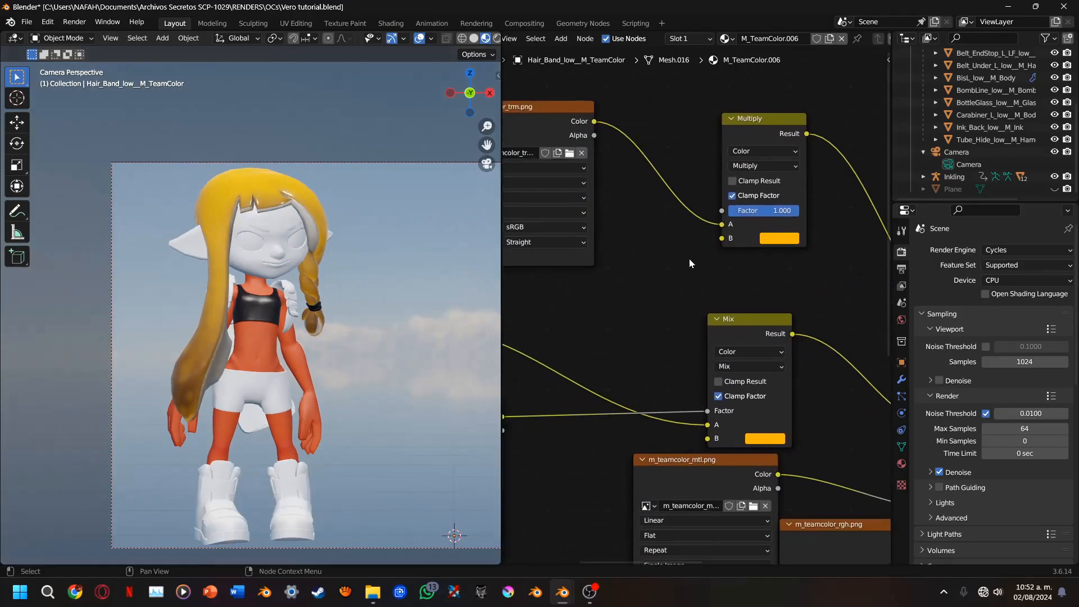
pyautogui.click(564, 225)
pyautogui.click(539, 308)
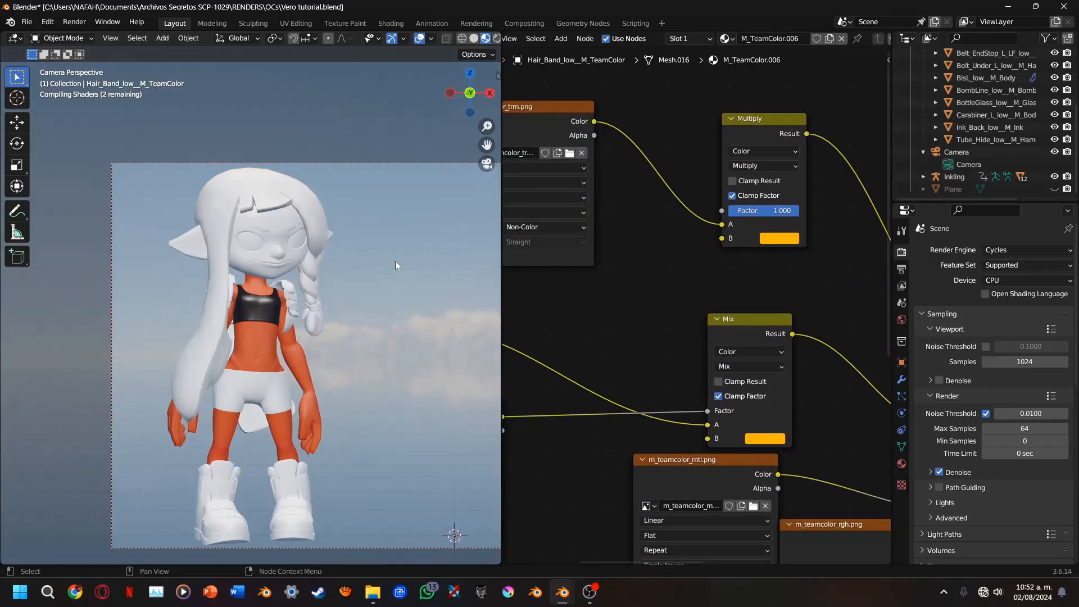
pyautogui.scroll(2, 398, 262)
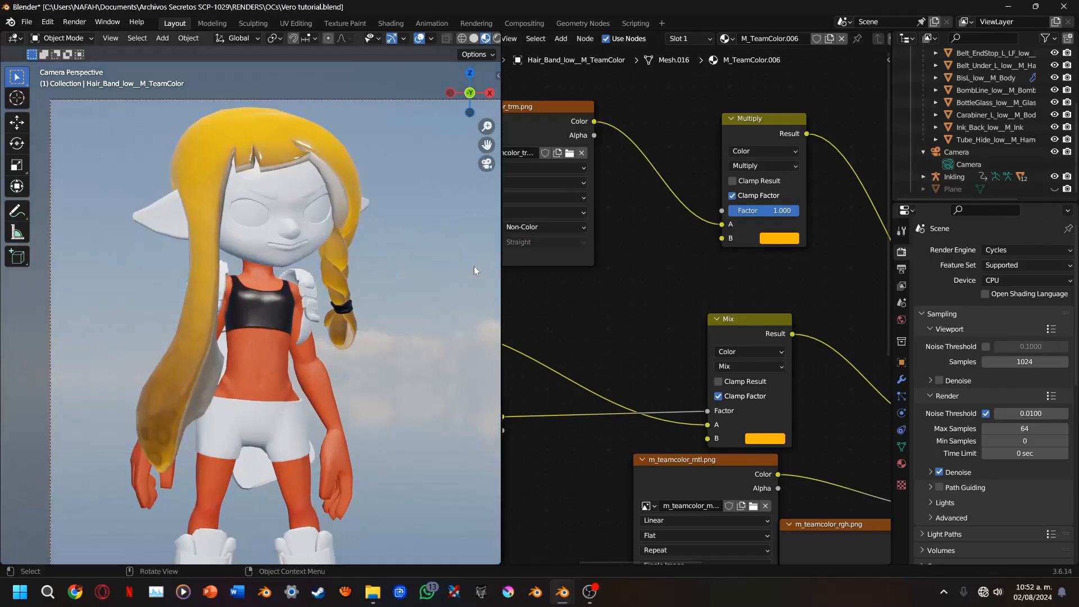
pyautogui.scroll(-1, 456, 265)
# Return to the camera view and select the Inkling's eye model with the M_Eye material
pyautogui.moveTo(463, 90); pyautogui.dragTo(466, 147)
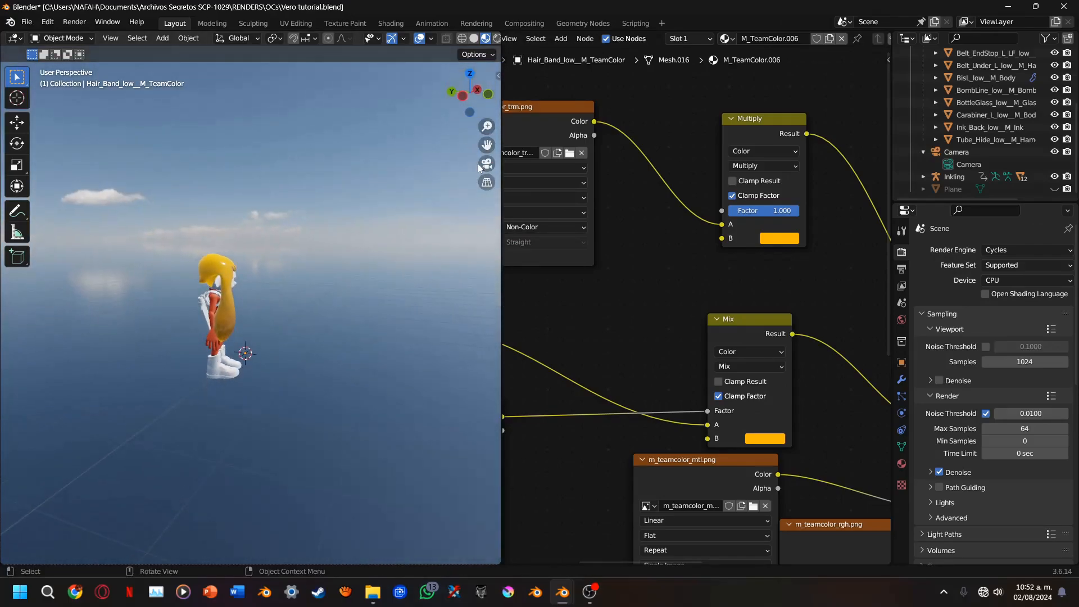
pyautogui.click(481, 166)
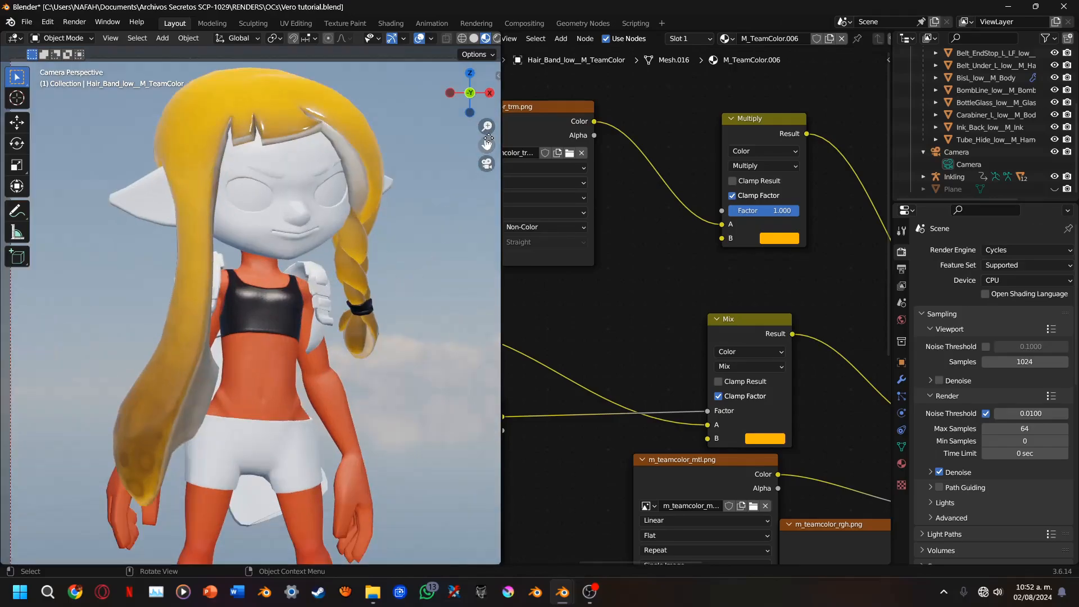
pyautogui.moveTo(487, 144); pyautogui.dragTo(481, 41)
pyautogui.moveTo(487, 145); pyautogui.dragTo(424, 151)
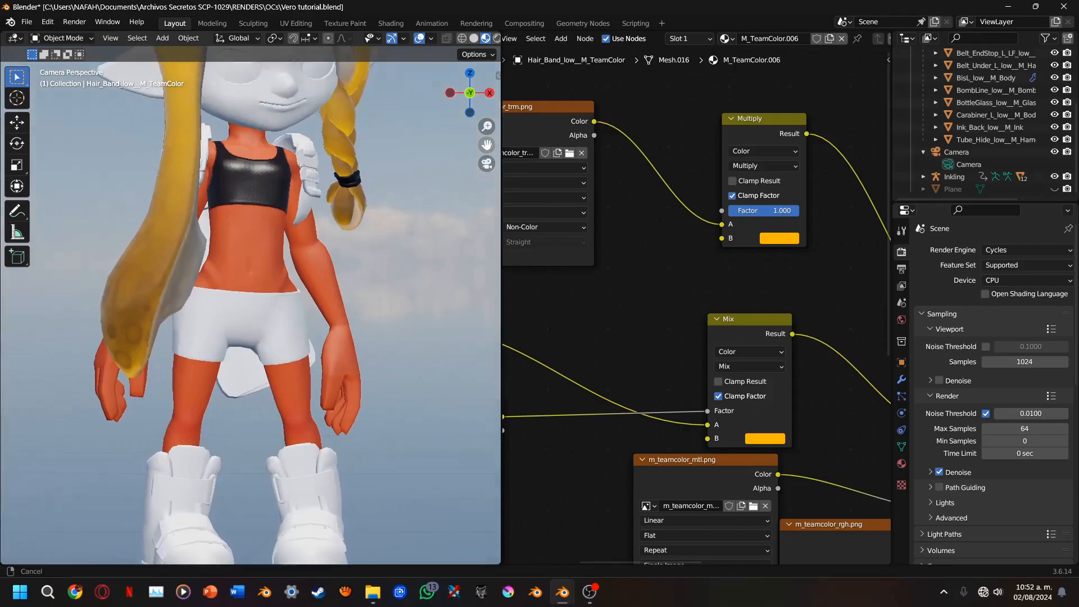
pyautogui.click(288, 193)
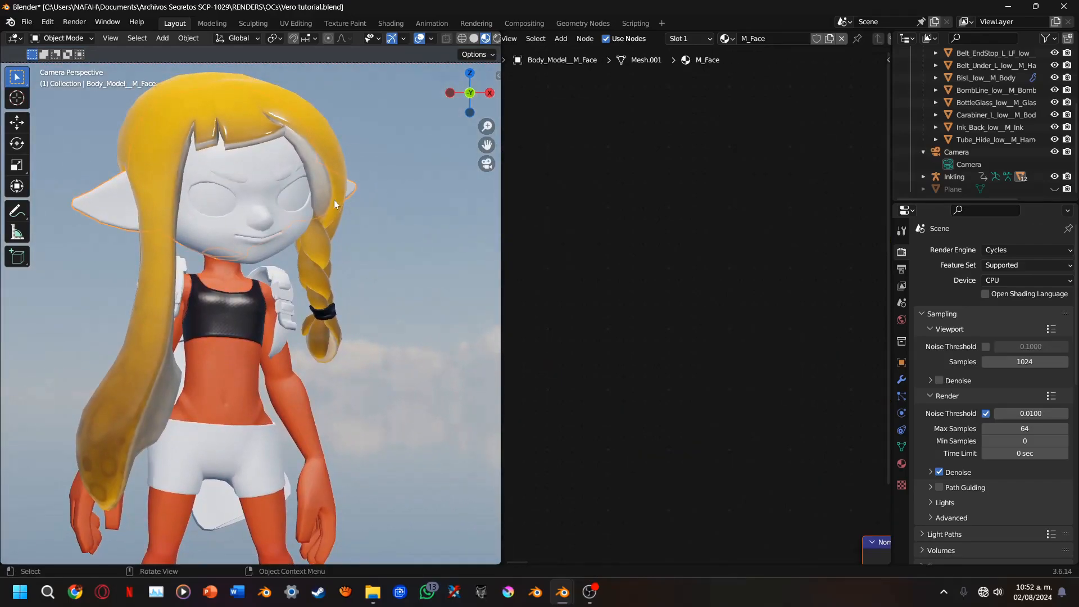
pyautogui.click(286, 194)
# Load m_eye_nrm.png and m_eye_alb.17.png from the Inkling folder as image textures in the M_Eye material
pyautogui.moveTo(543, 311); pyautogui.dragTo(724, 354, button='middle')
pyautogui.hotkey('shift', 'a')
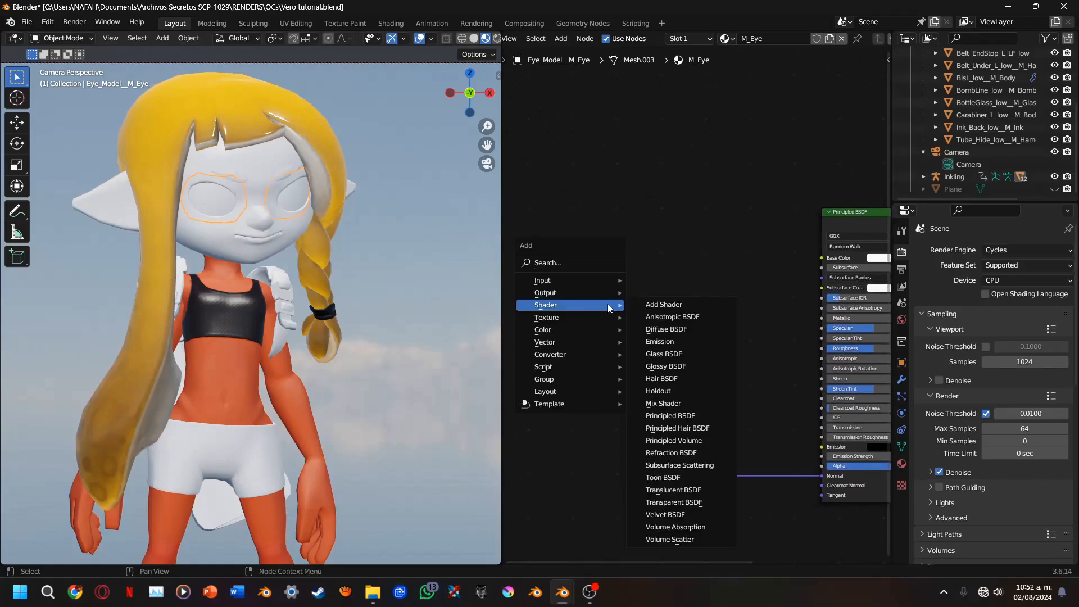
pyautogui.moveTo(596, 318)
pyautogui.click(640, 317)
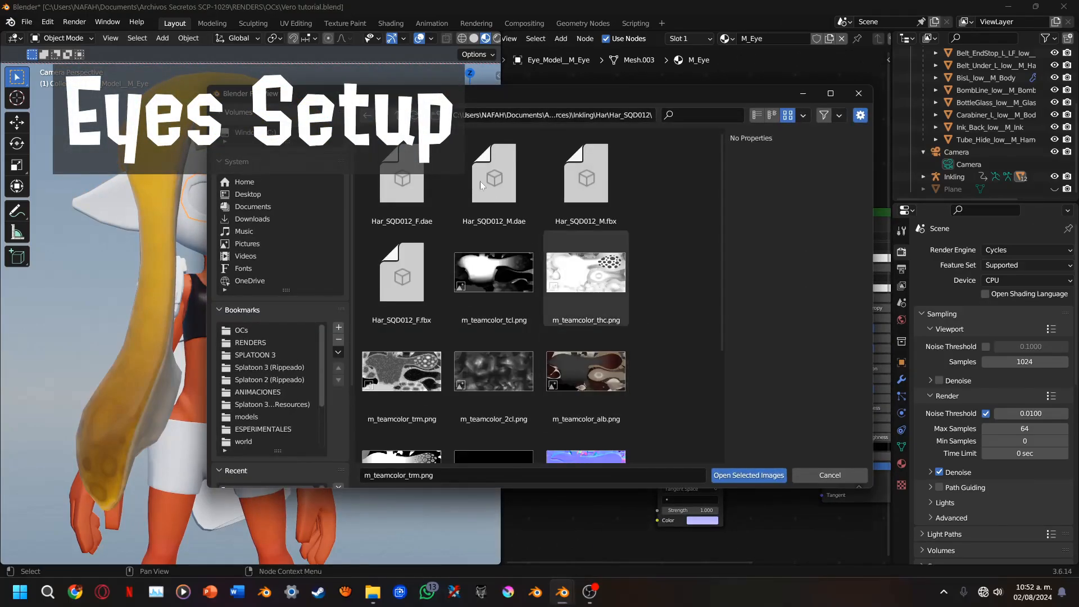
pyautogui.click(398, 115)
pyautogui.click(398, 115)
pyautogui.moveTo(445, 344); pyautogui.dragTo(401, 443, button='middle')
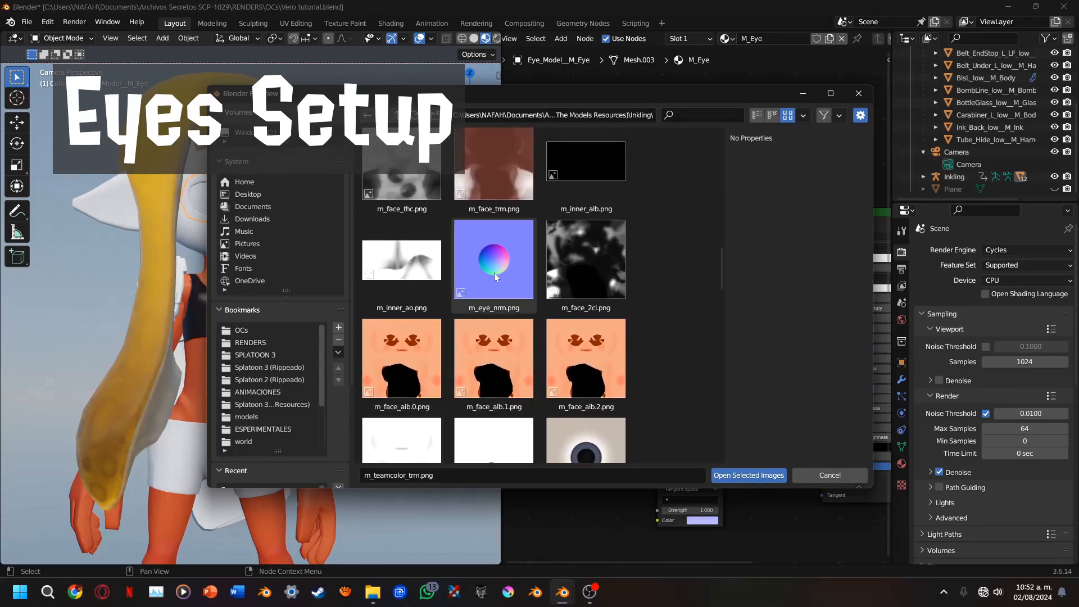
pyautogui.click(496, 275)
pyautogui.moveTo(671, 286); pyautogui.dragTo(632, 197, button='middle')
pyautogui.click(586, 304)
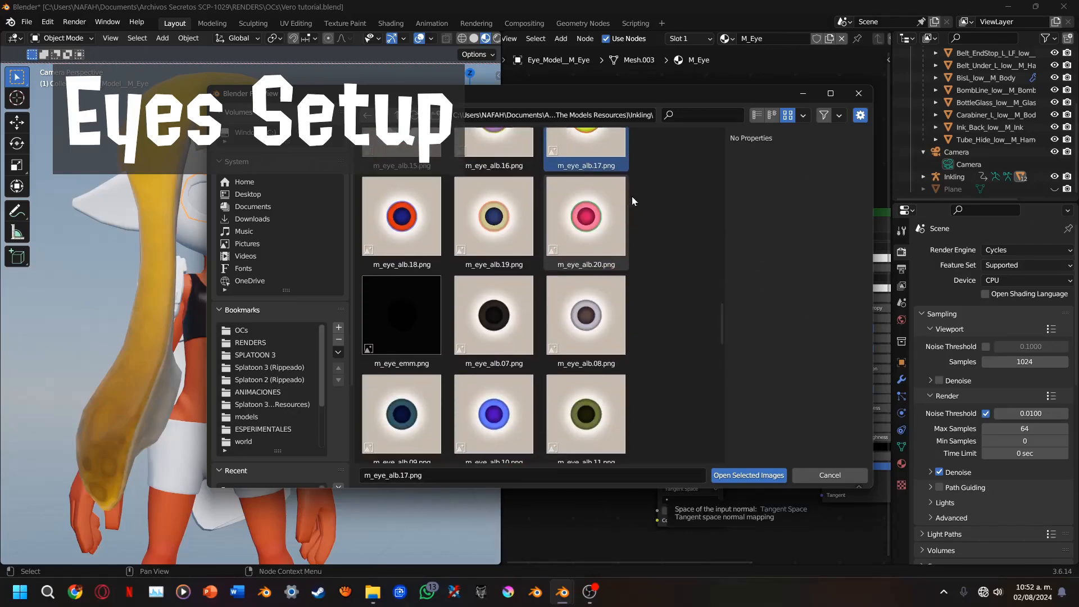
pyautogui.click(731, 475)
# Place the m_eye_nrm.png node beside the Normal Map and preview m_eye_alb.17.png on the eyes
pyautogui.press('h')
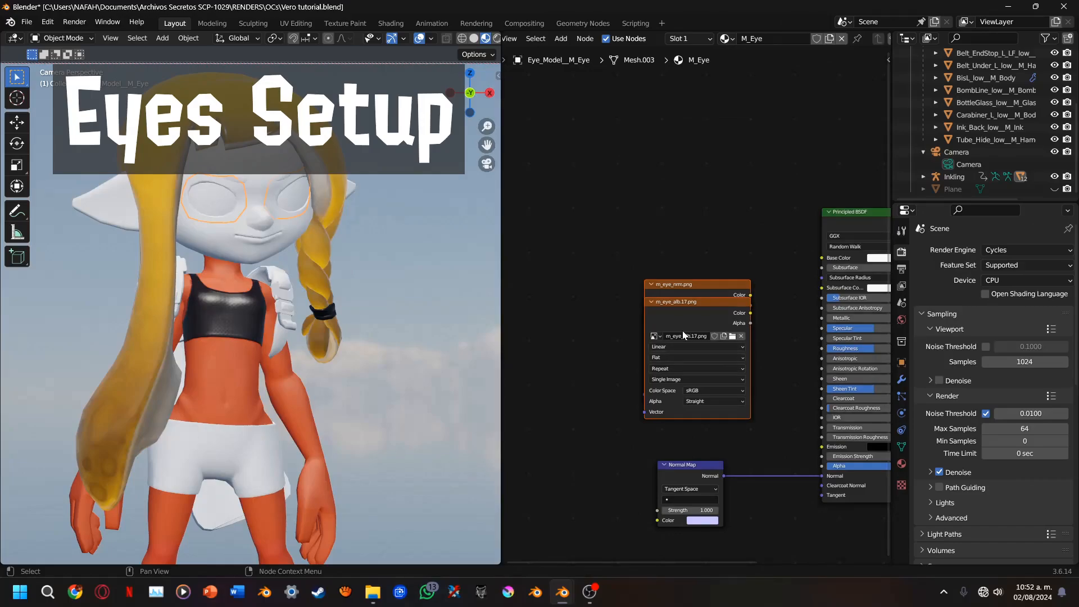
pyautogui.moveTo(683, 330); pyautogui.dragTo(578, 452)
pyautogui.keyDown('ctrl'); pyautogui.keyDown('shift'); pyautogui.click(574, 251); pyautogui.keyUp('shift'); pyautogui.keyUp('ctrl')
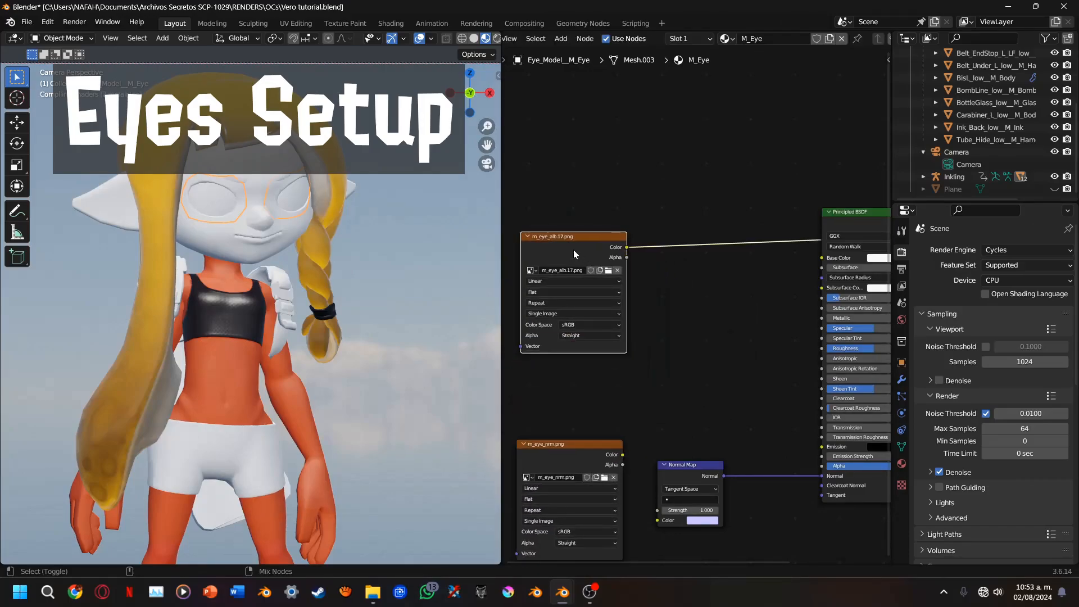
# Move the Normal Map closer to the Principled BSDF, set m_eye_nrm.png to Non-Color and connect its Color to the Normal Map
pyautogui.moveTo(698, 467); pyautogui.dragTo(768, 444)
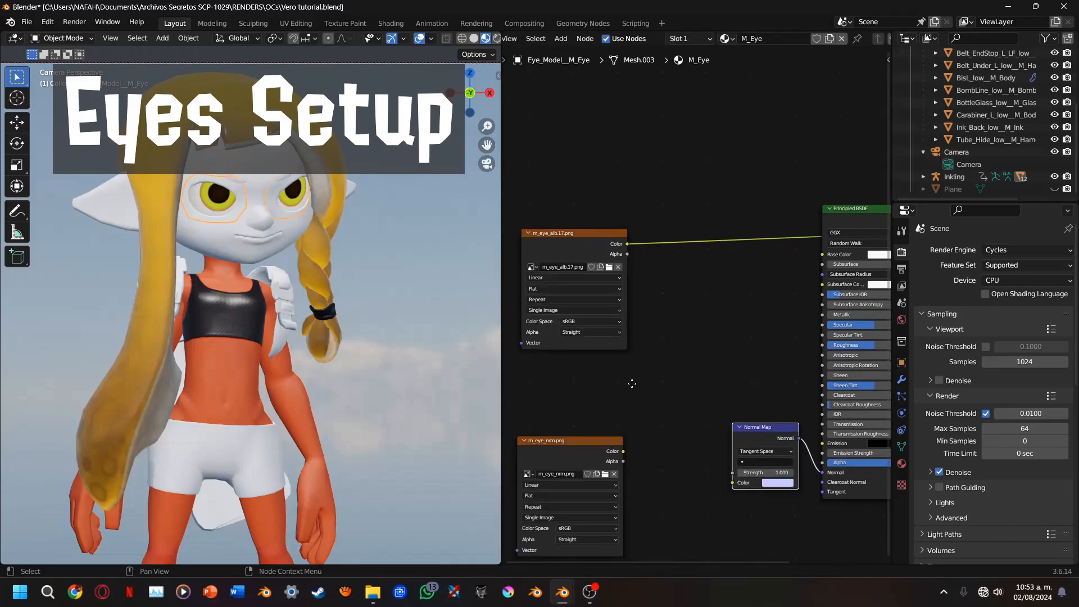
pyautogui.scroll(2, 571, 441)
pyautogui.click(557, 460)
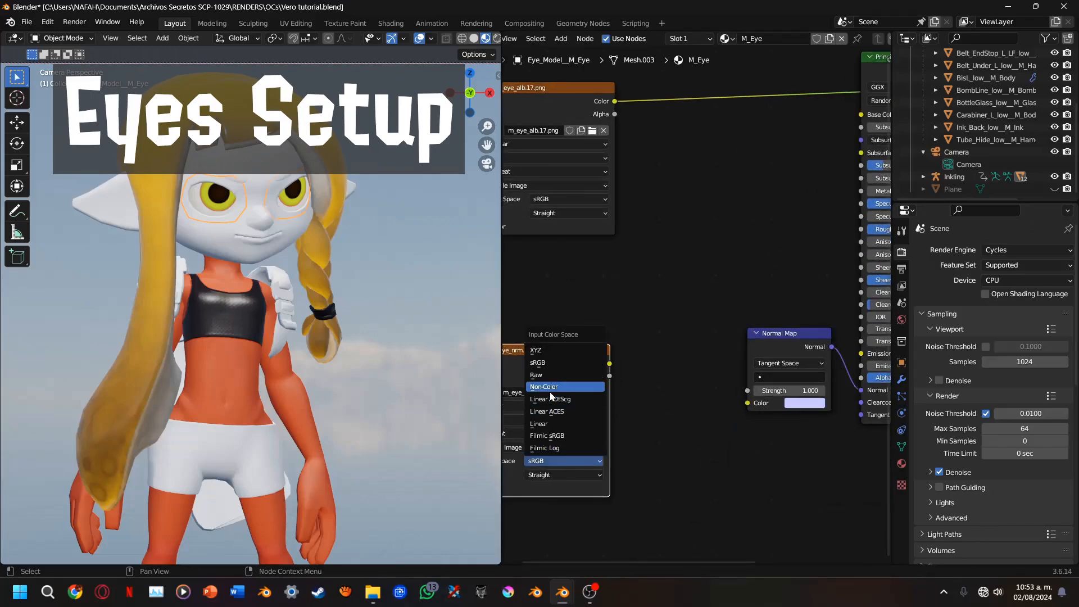
pyautogui.click(544, 387)
pyautogui.moveTo(610, 364); pyautogui.dragTo(758, 403)
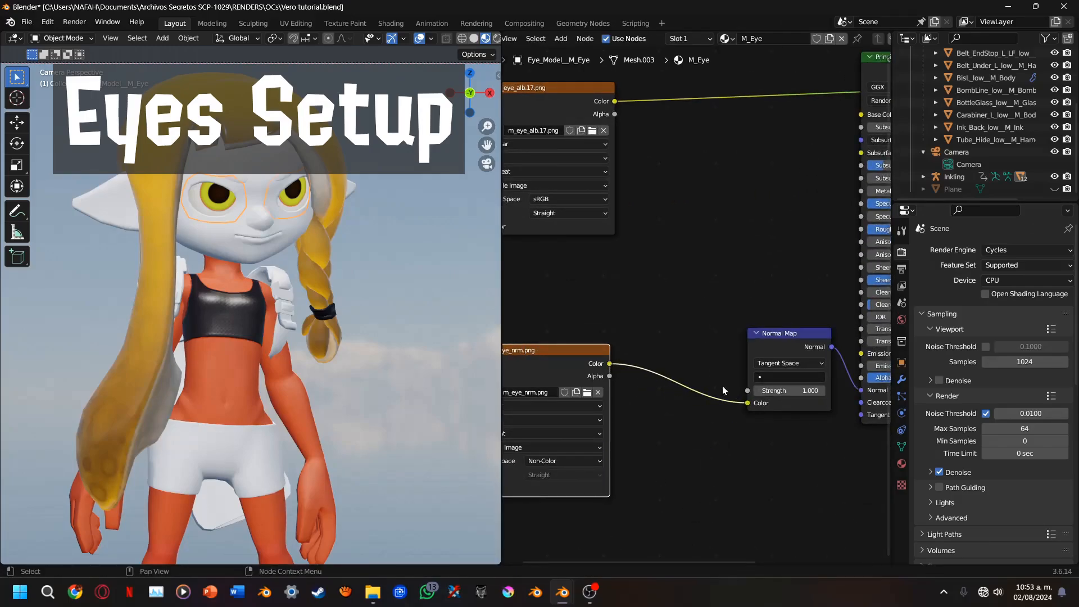
# Connect m_eye_alb.17.png's Color to the Principled BSDF's Base Color, replacing the direct texture preview
pyautogui.moveTo(679, 227); pyautogui.dragTo(634, 373, button='middle')
pyautogui.hotkey('shift', 'a')
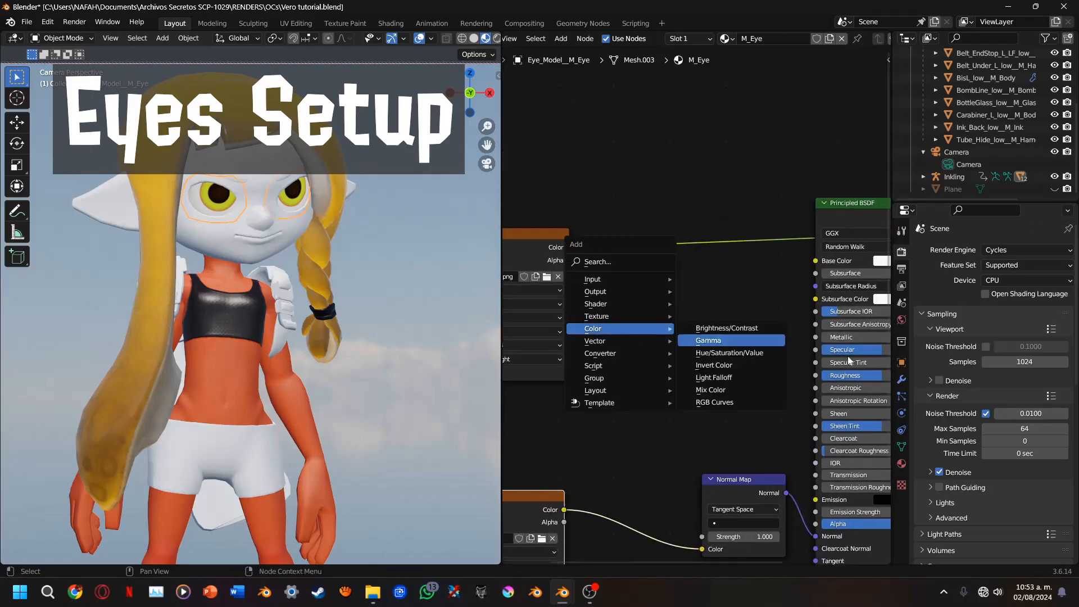
pyautogui.press('Escape')
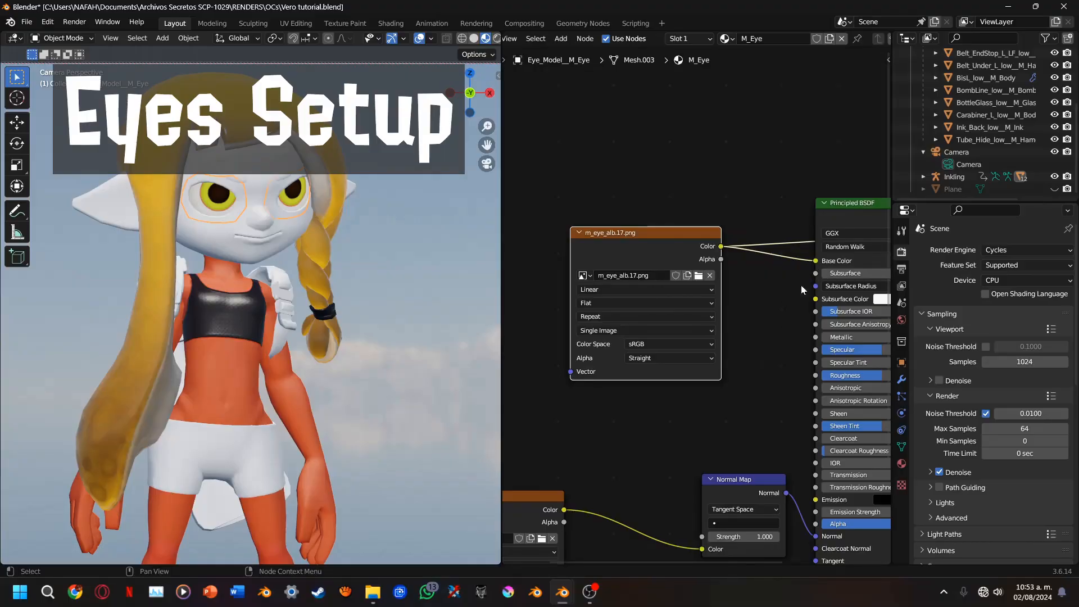
pyautogui.moveTo(801, 285); pyautogui.dragTo(749, 296, button='middle')
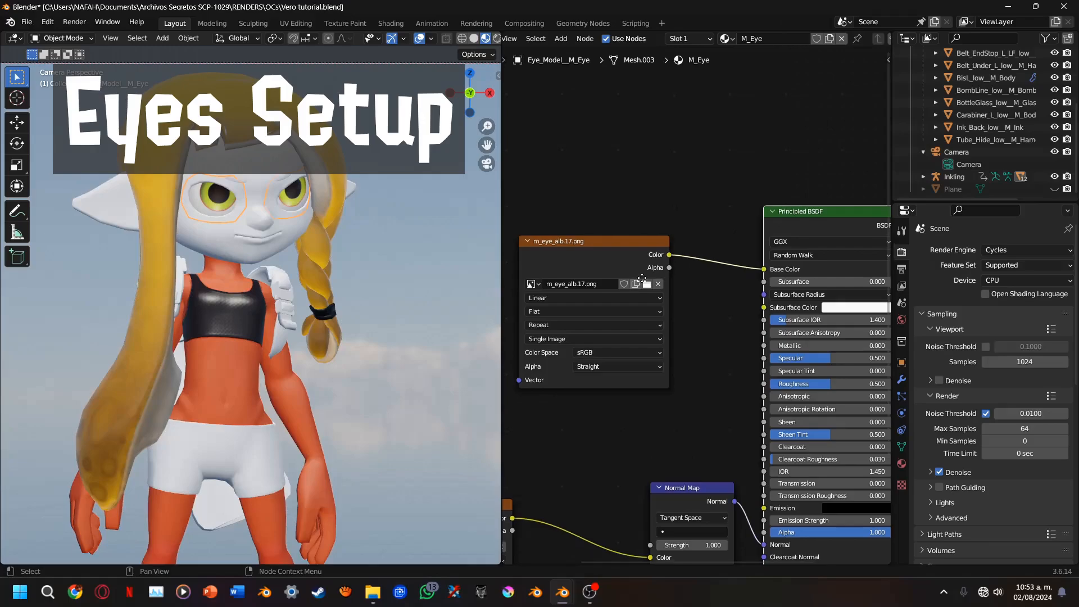
# Move the m_eye_nrm.png node closer to the Normal Map and shift m_eye_alb.17.png roughly into line above it
pyautogui.moveTo(592, 393); pyautogui.dragTo(765, 304, button='middle')
pyautogui.moveTo(619, 441); pyautogui.dragTo(719, 429)
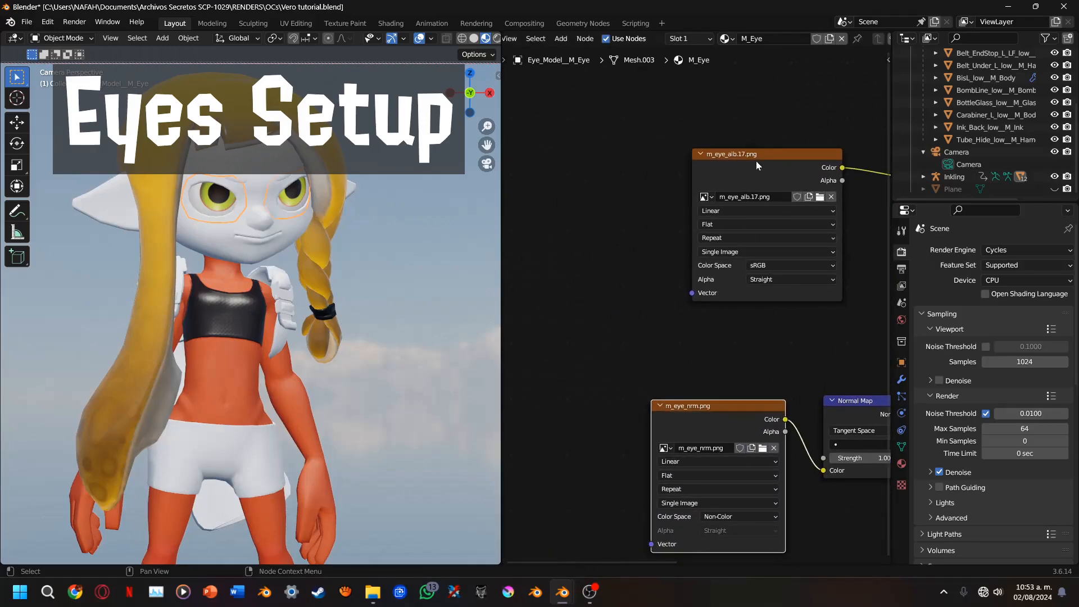
pyautogui.moveTo(757, 161); pyautogui.dragTo(708, 141)
# Add a Mapping node and connect its Vector output to the Vector inputs of m_eye_alb.17.png and m_eye_nrm.png
pyautogui.moveTo(543, 288); pyautogui.dragTo(647, 243, button='middle')
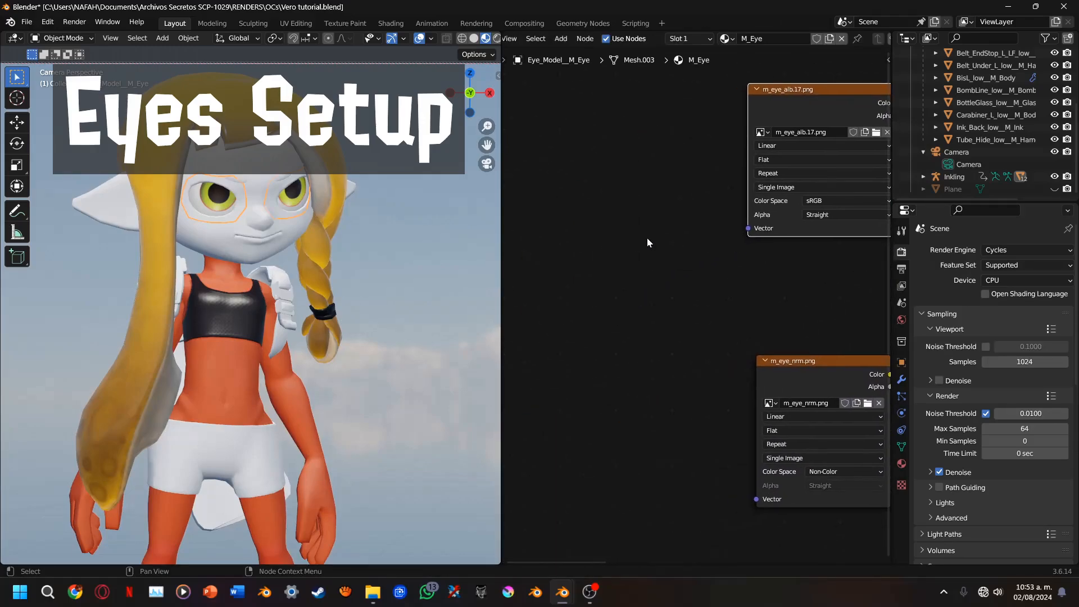
pyautogui.scroll(4, 223, 181)
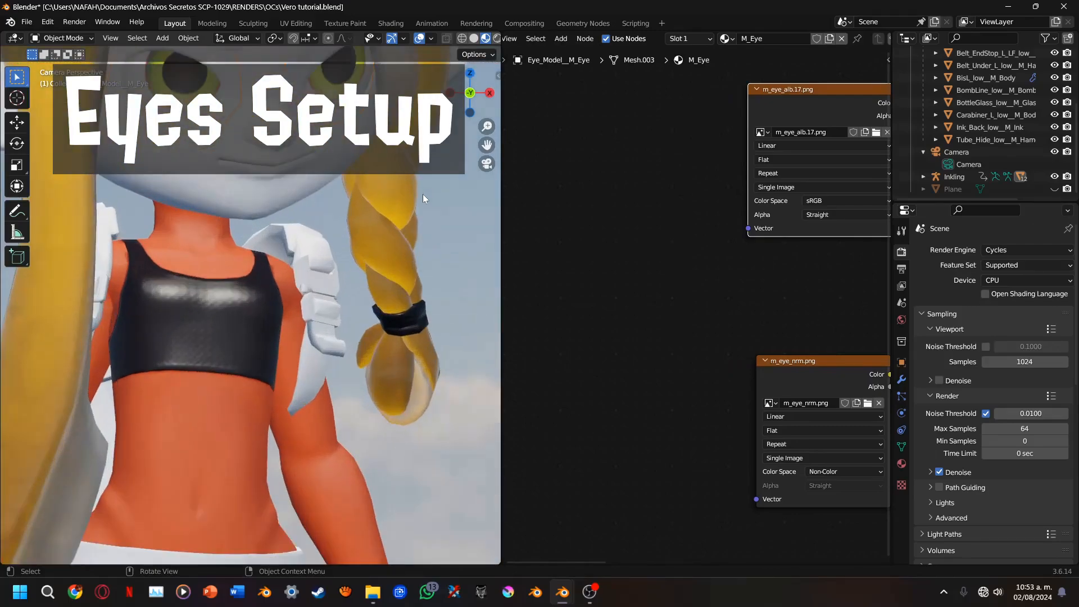
pyautogui.moveTo(487, 144); pyautogui.dragTo(487, 313)
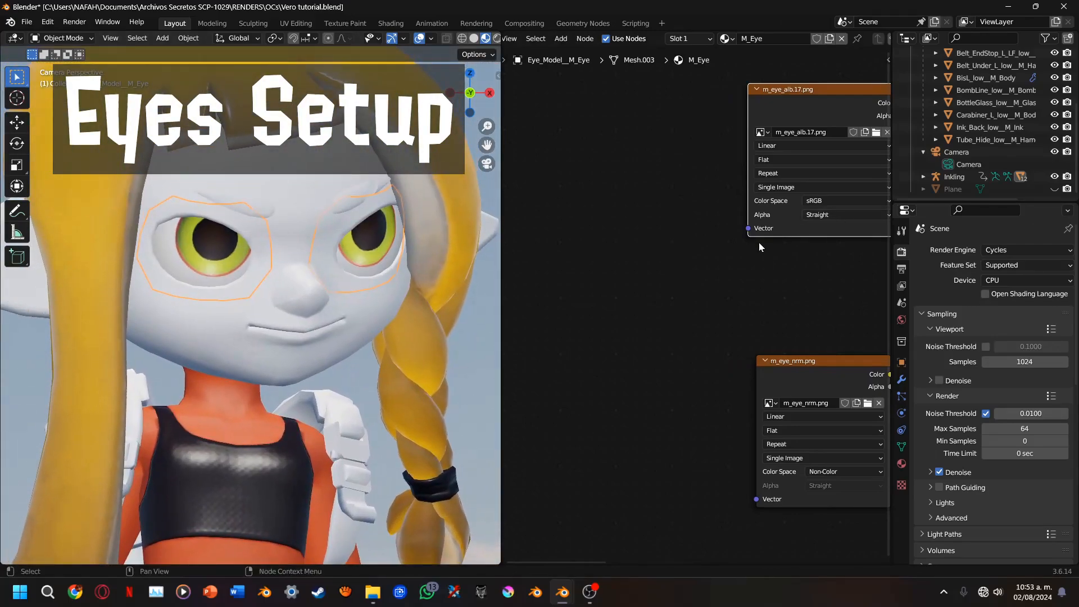
pyautogui.moveTo(748, 225); pyautogui.dragTo(651, 348)
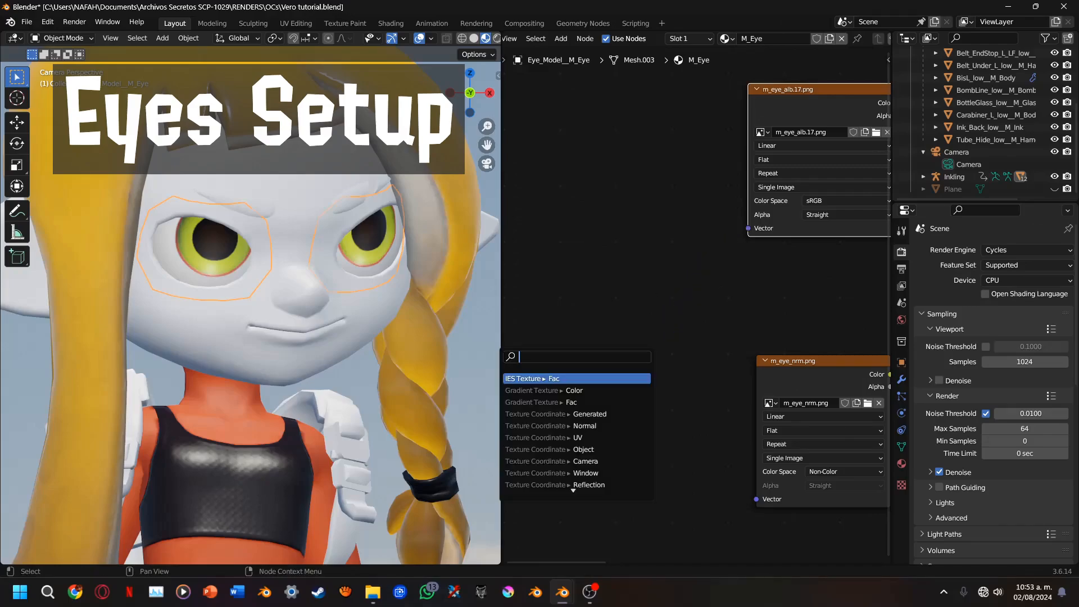
pyautogui.write('M')
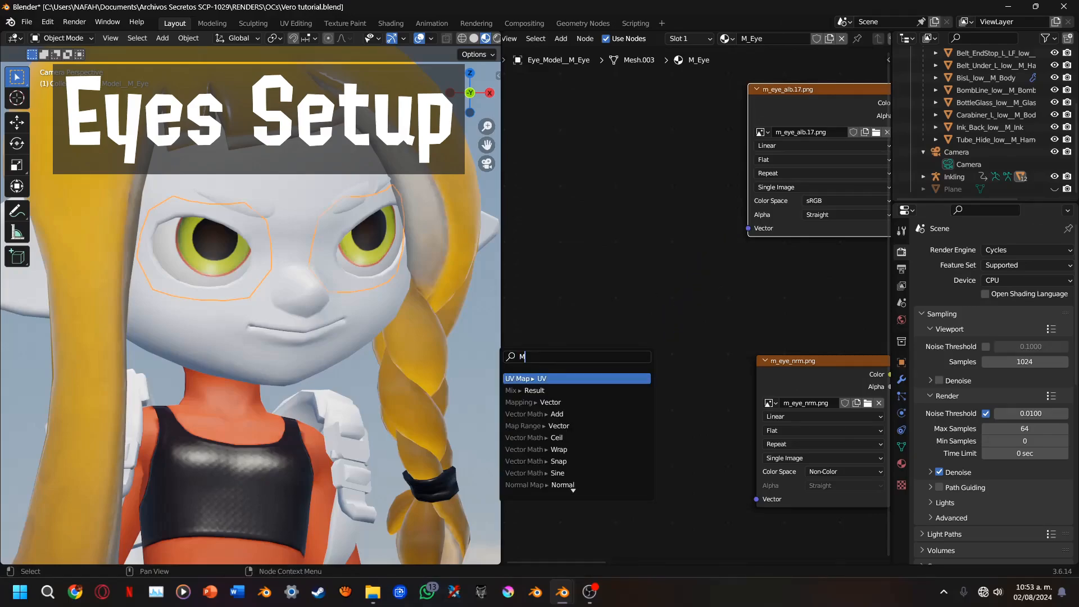
pyautogui.write('AA')
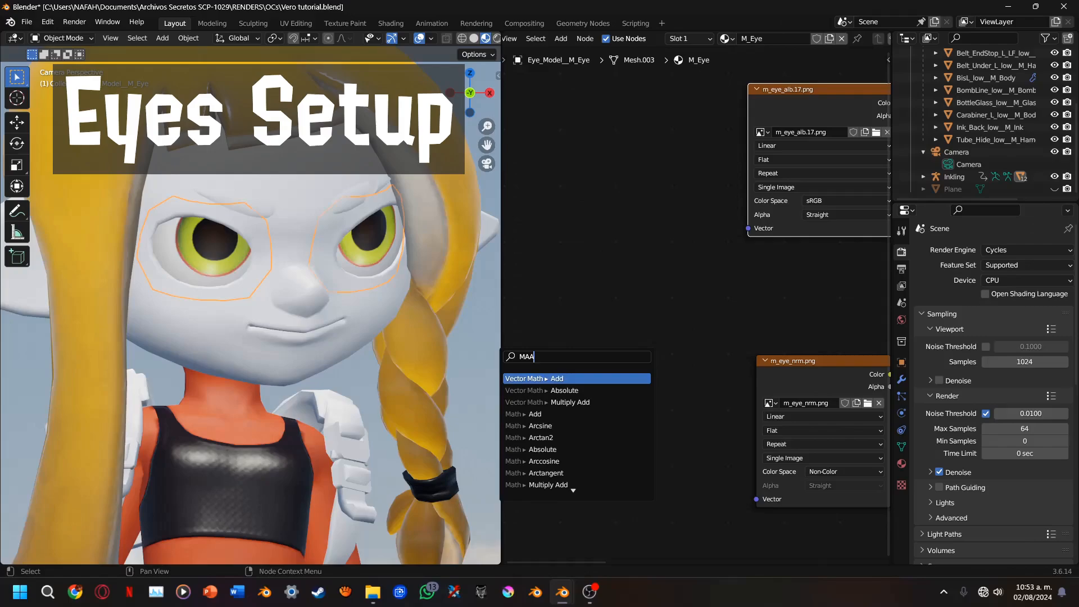
pyautogui.press('BackSpace')
pyautogui.press('Return')
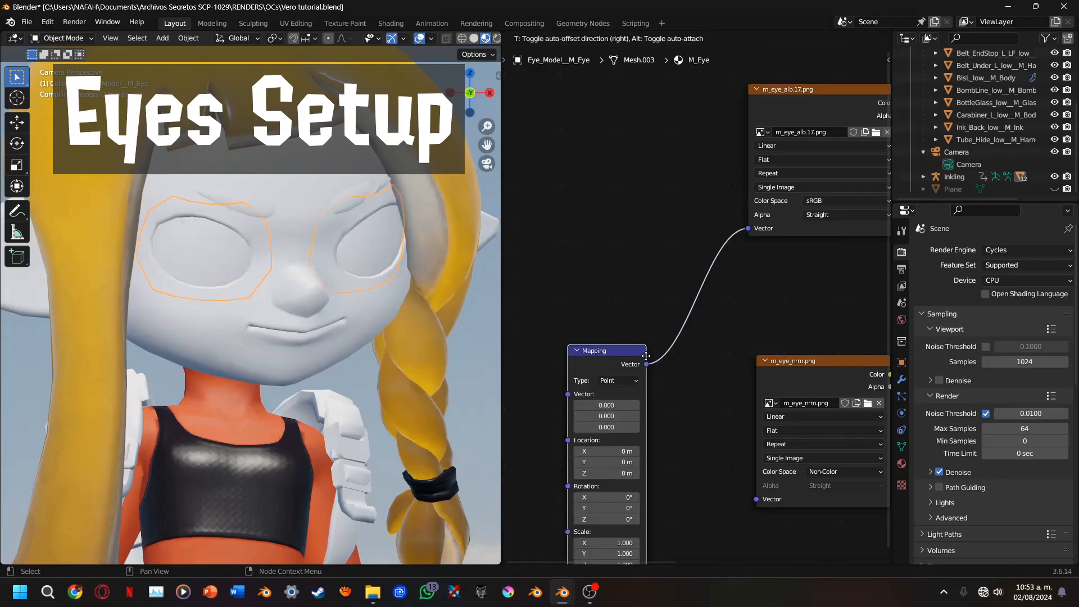
pyautogui.click(636, 254)
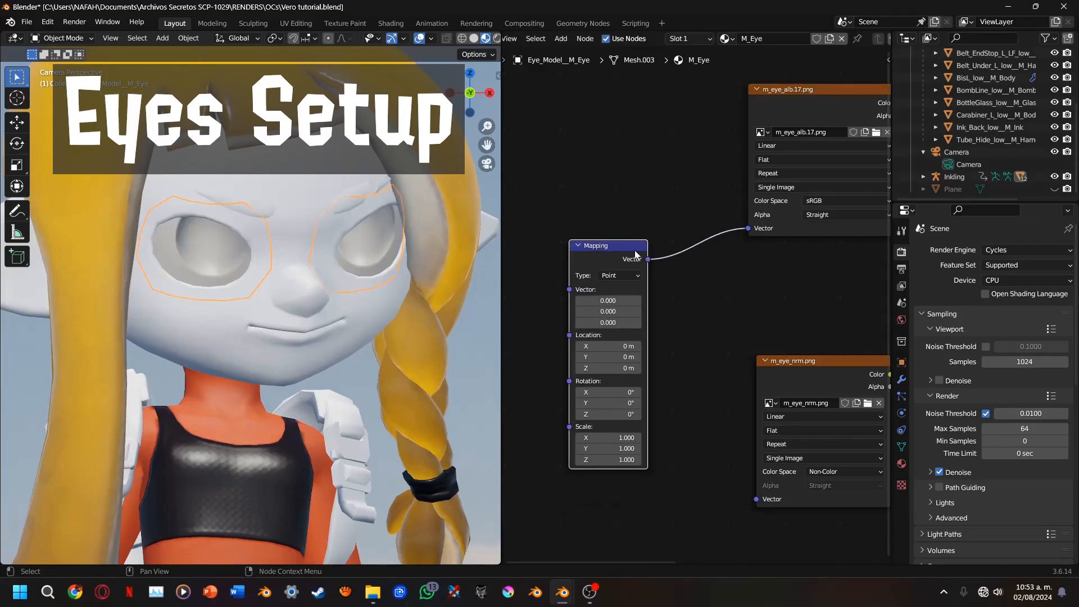
pyautogui.moveTo(647, 259)
pyautogui.mouseDown()
pyautogui.moveTo(735, 498)
pyautogui.moveTo(757, 499)
pyautogui.mouseUp()
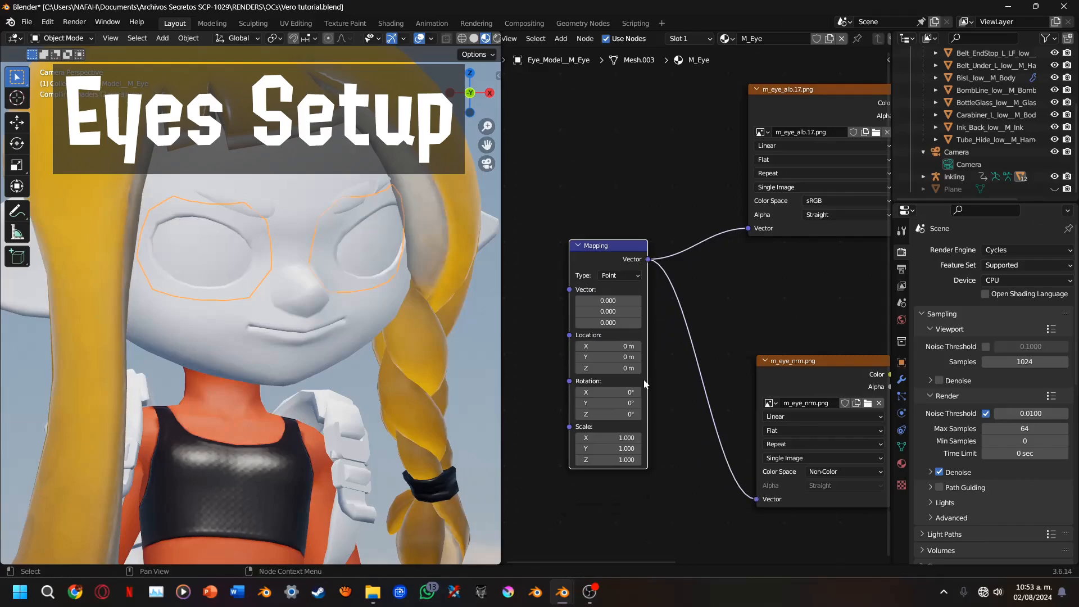
# Add a Texture Coordinate node and connect its UV output to the Mapping node's Vector input
pyautogui.moveTo(555, 363); pyautogui.dragTo(767, 348, button='middle')
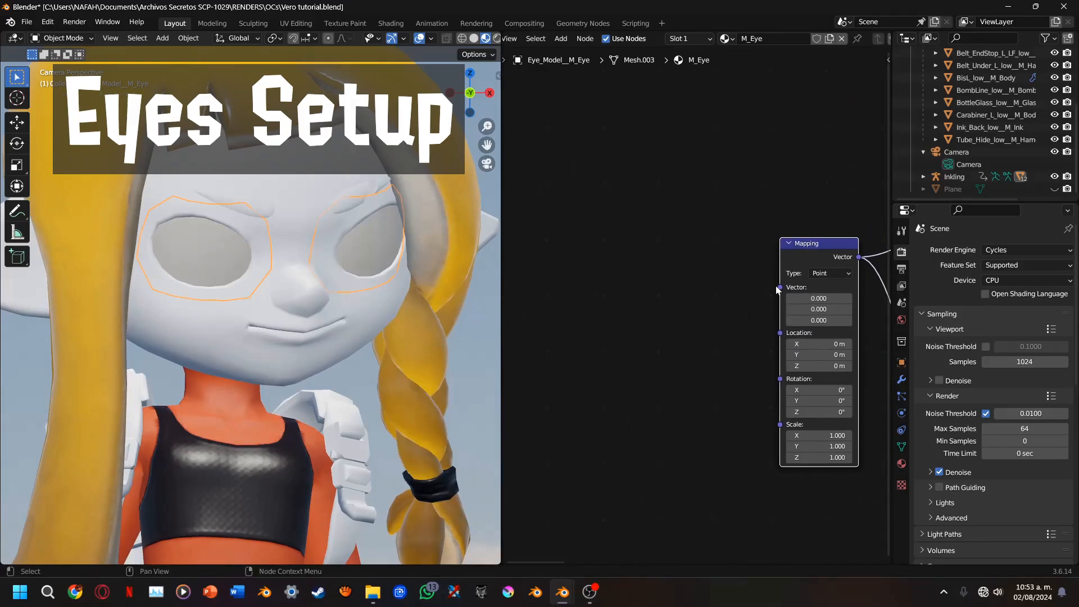
pyautogui.moveTo(780, 287); pyautogui.dragTo(695, 297)
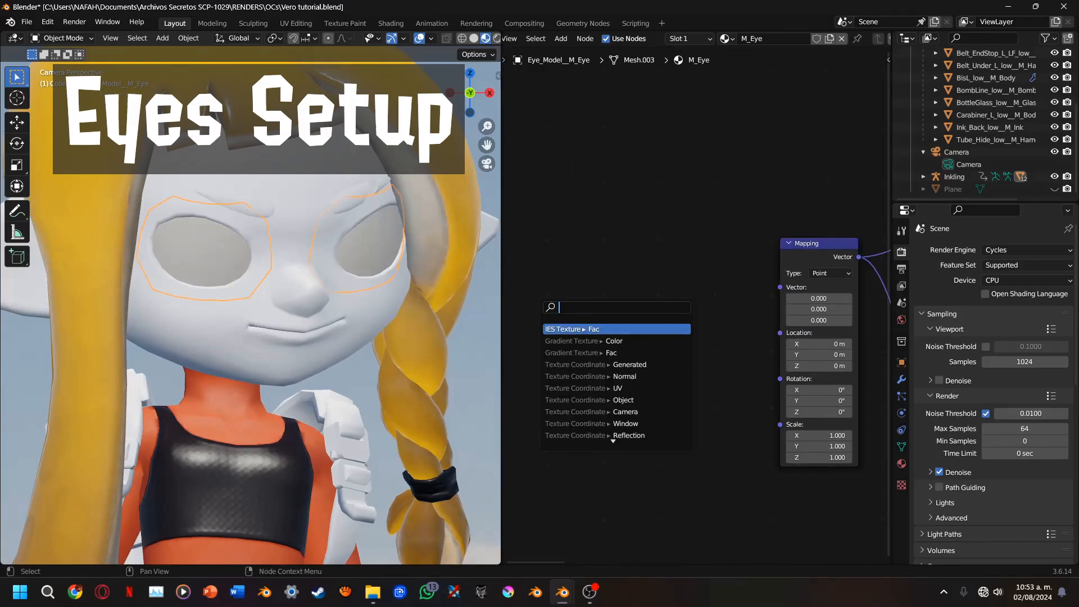
pyautogui.write('TEXTURE COO')
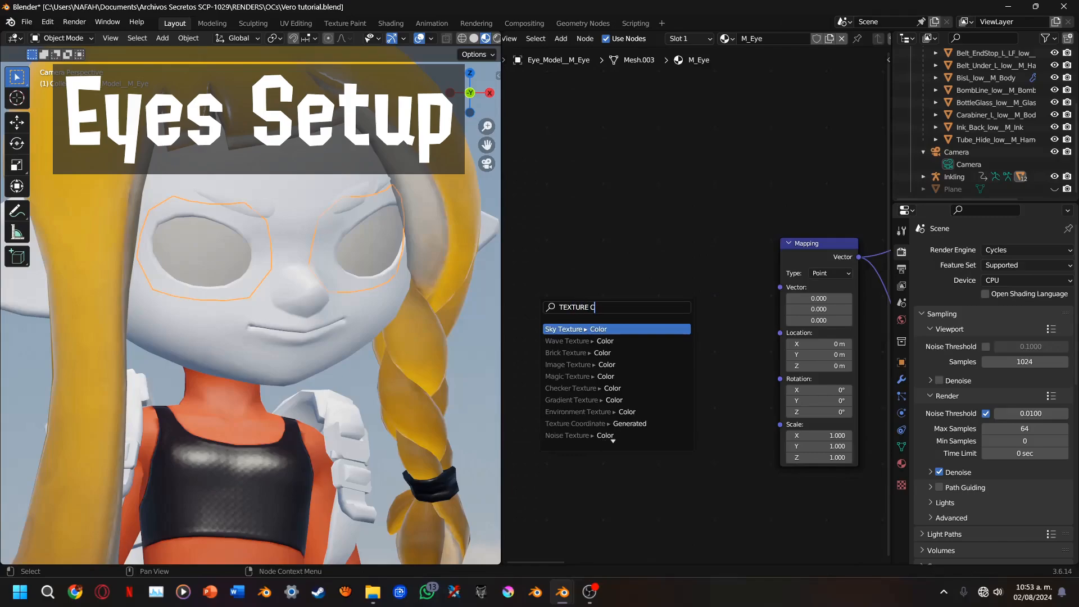
pyautogui.press('Down')
pyautogui.press('Down')
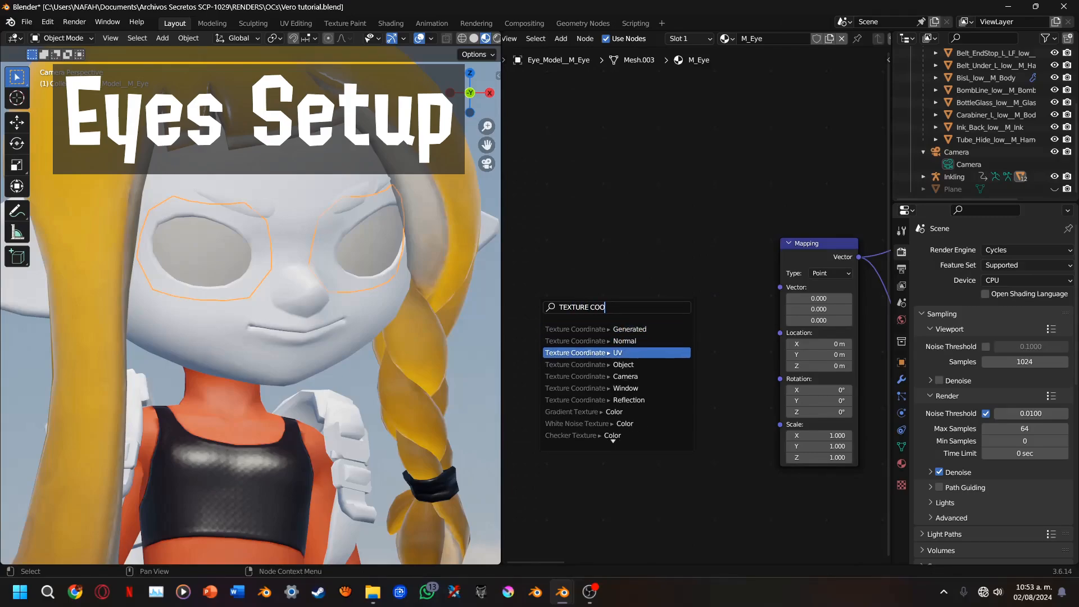
pyautogui.press('Return')
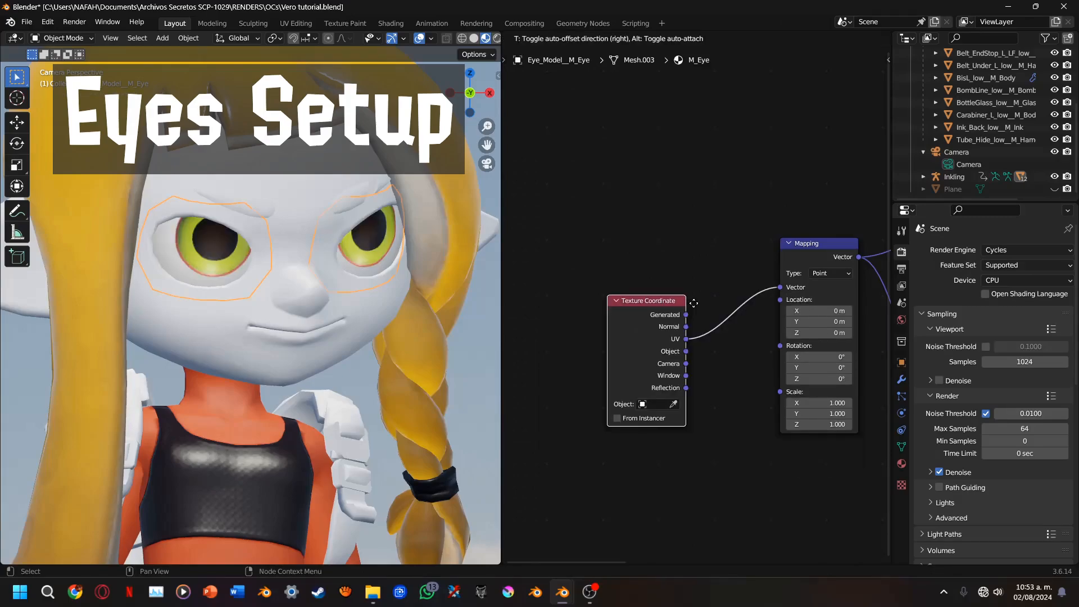
pyautogui.click(680, 281)
# Shift the m_eye_alb.17.png node slightly away from the Mapping node to tidy the eye material layout
pyautogui.moveTo(753, 308); pyautogui.dragTo(671, 298, button='middle')
pyautogui.scroll(-4, 673, 301)
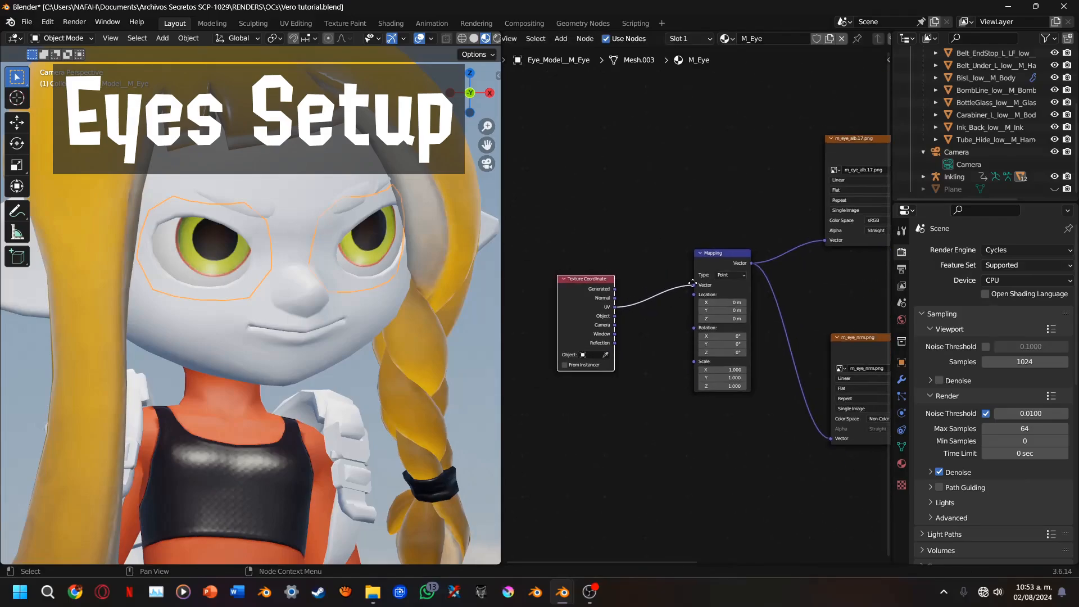
pyautogui.moveTo(714, 268); pyautogui.dragTo(738, 280, button='middle')
pyautogui.scroll(-3, 738, 280)
pyautogui.moveTo(786, 232); pyautogui.dragTo(698, 343, button='middle')
pyautogui.moveTo(771, 285); pyautogui.dragTo(792, 286)
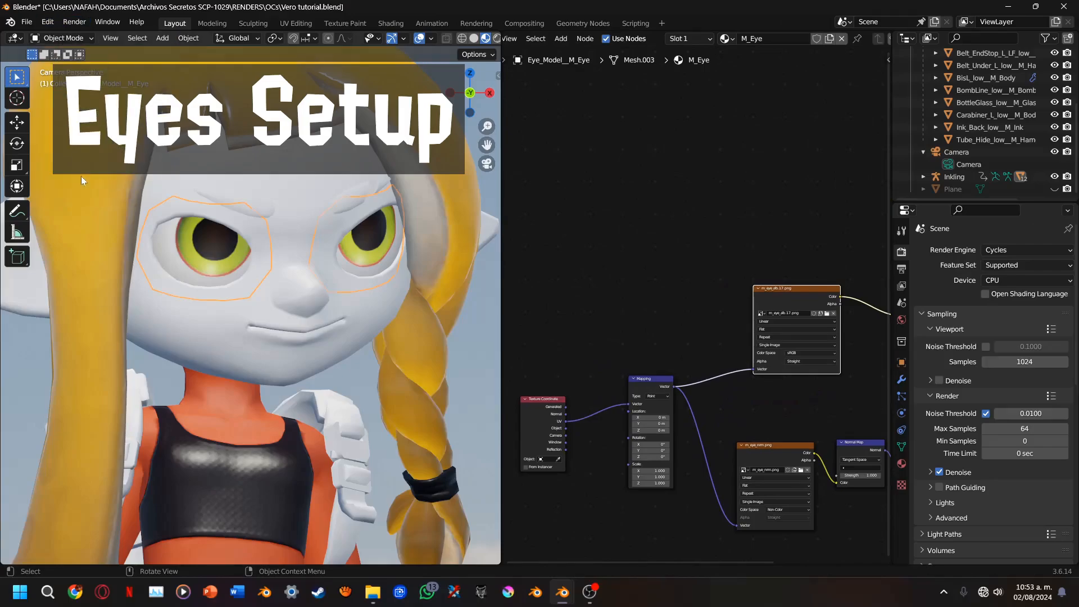
# Search the add-on preferences for "NODE" to check whether Node Wrangler is enabled, and close the preferences
pyautogui.click(49, 22)
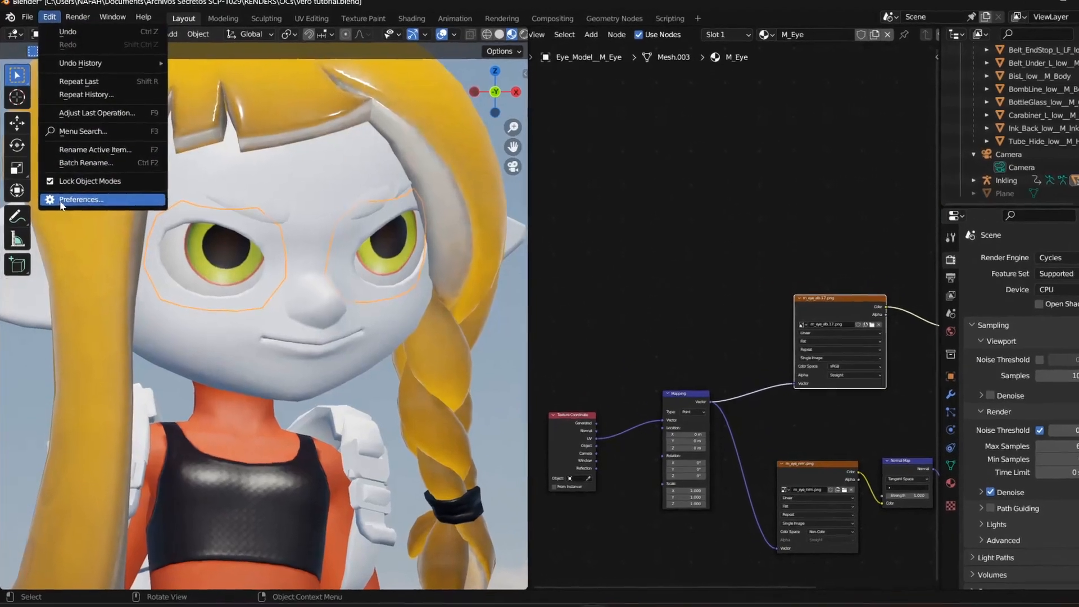
pyautogui.click(73, 194)
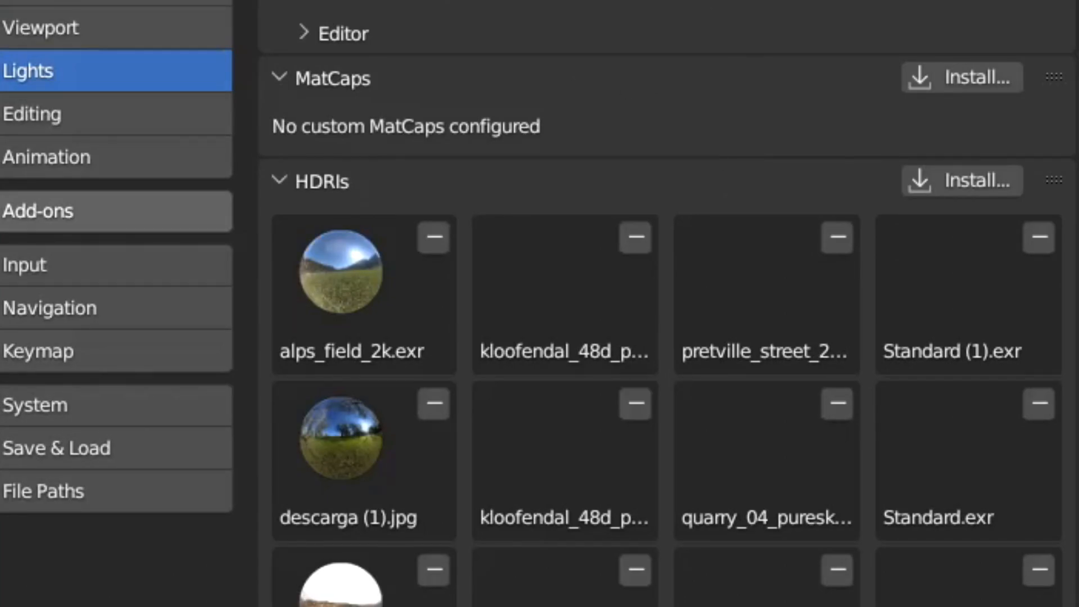
pyautogui.click(112, 212)
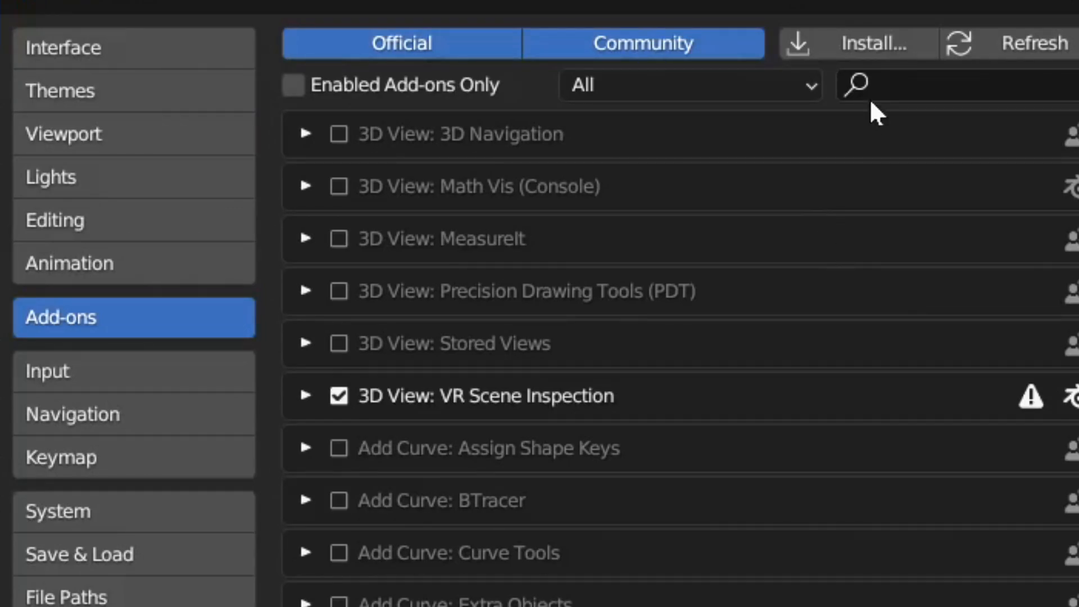
pyautogui.click(916, 90)
pyautogui.write('NODE')
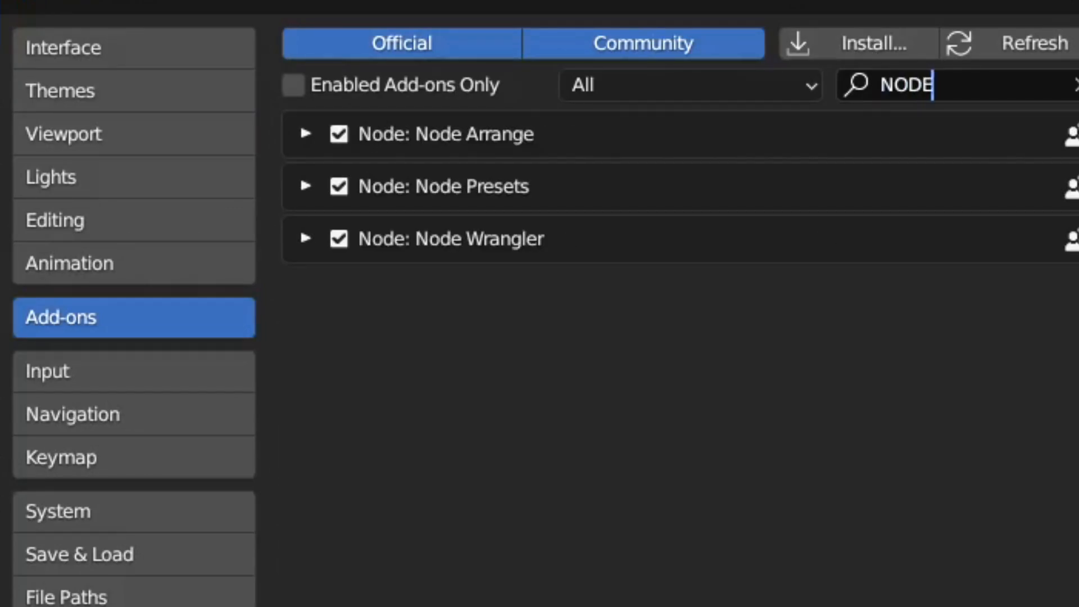
pyautogui.press('Return')
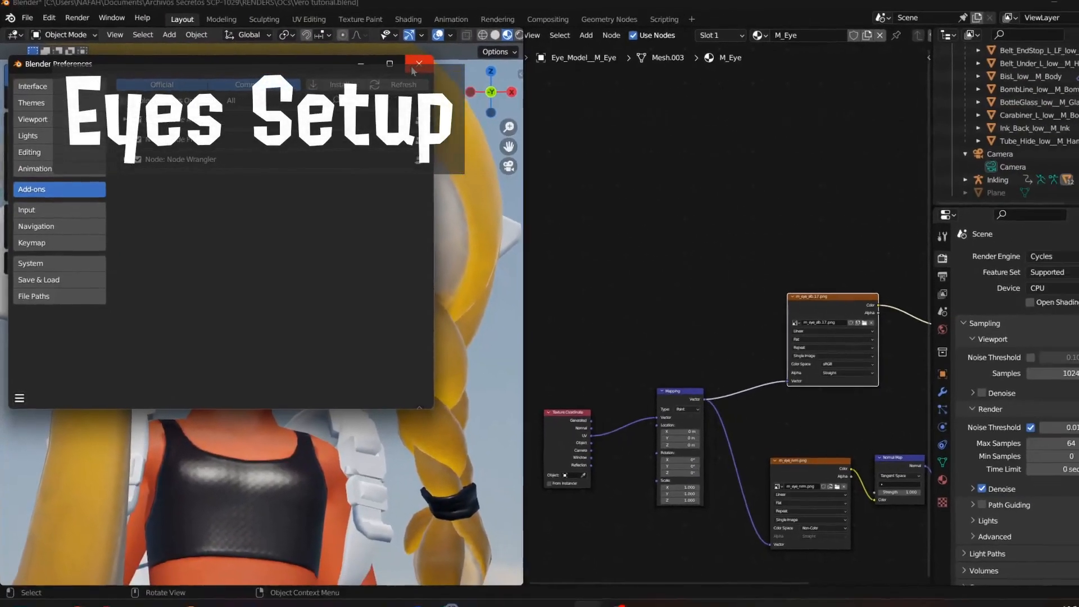
pyautogui.click(843, 22)
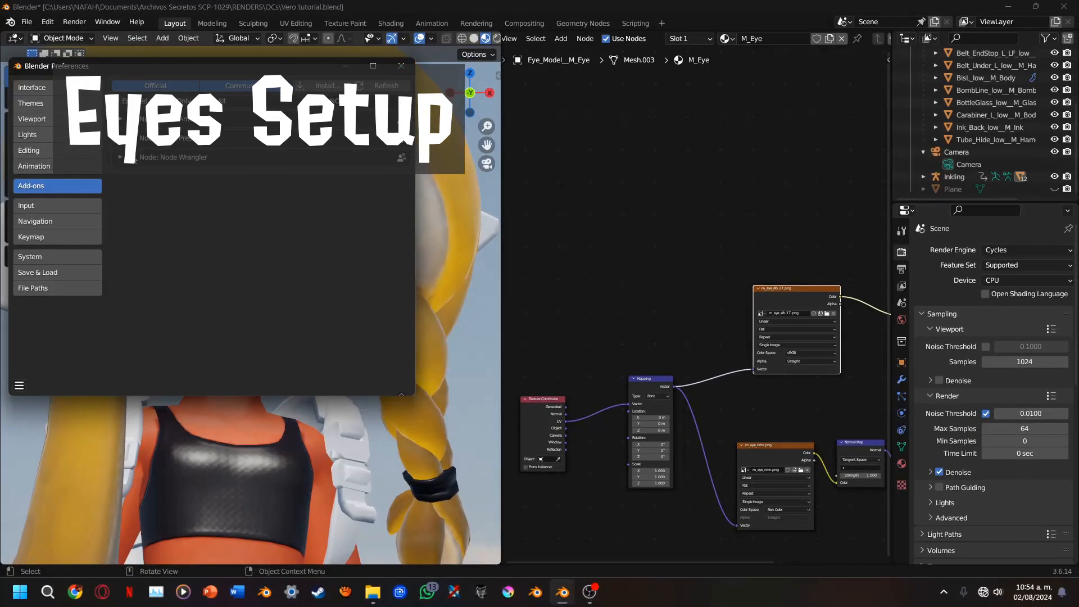
pyautogui.click(402, 67)
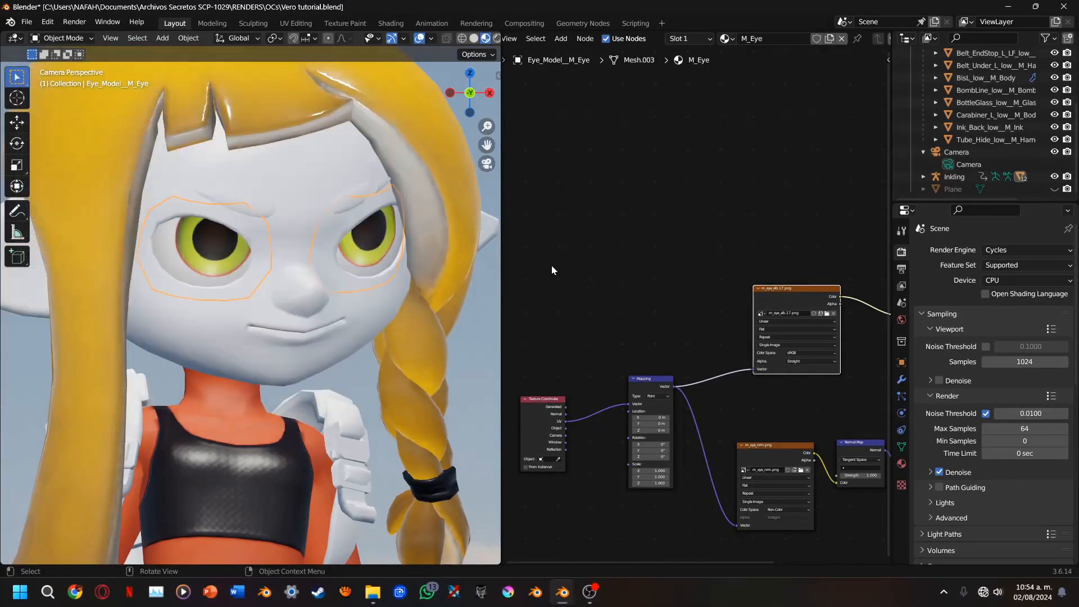
# Try a Texture Coordinate and Mapping setup on a duplicate of m_eye_alb.17.png, and delete those two added nodes
pyautogui.scroll(3, 695, 302)
pyautogui.moveTo(755, 367); pyautogui.dragTo(681, 343, button='middle')
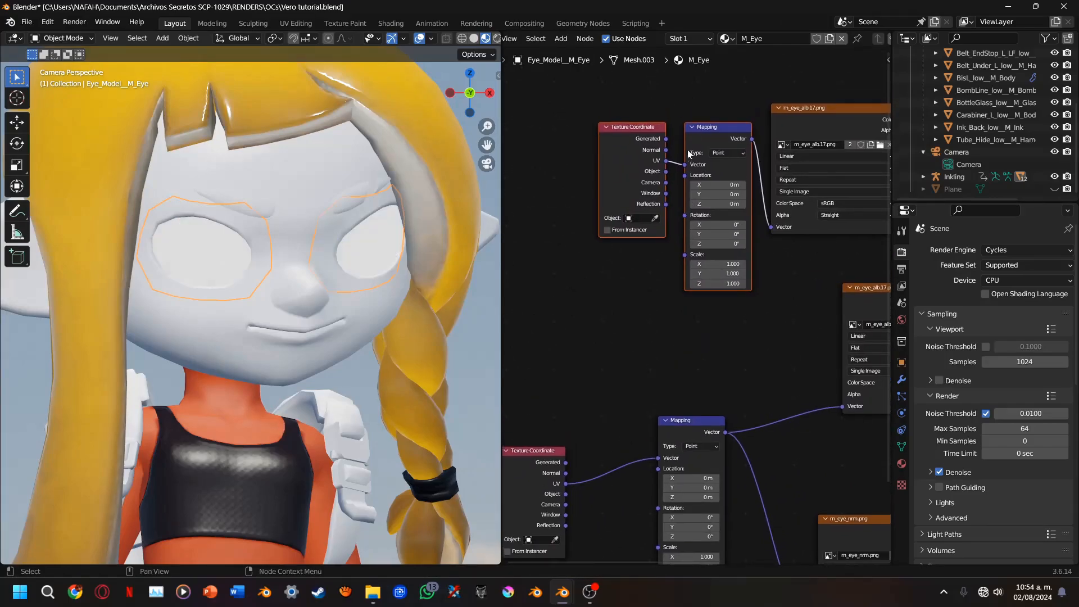
pyautogui.moveTo(690, 152); pyautogui.dragTo(661, 227)
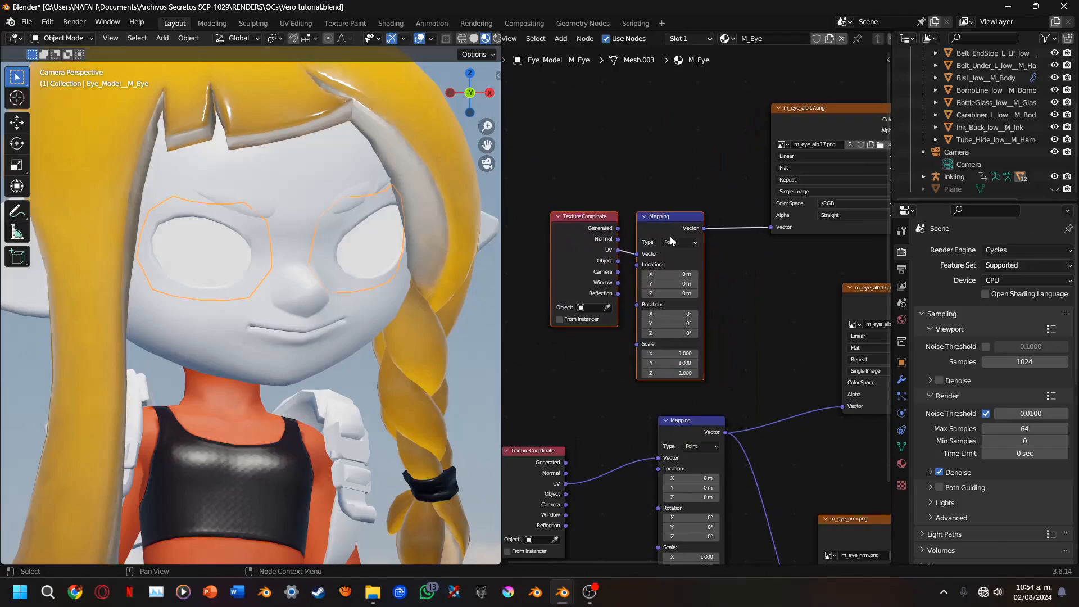
pyautogui.scroll(-4, 697, 336)
pyautogui.moveTo(693, 335); pyautogui.dragTo(717, 321, button='middle')
pyautogui.scroll(3, 717, 321)
pyautogui.press('x')
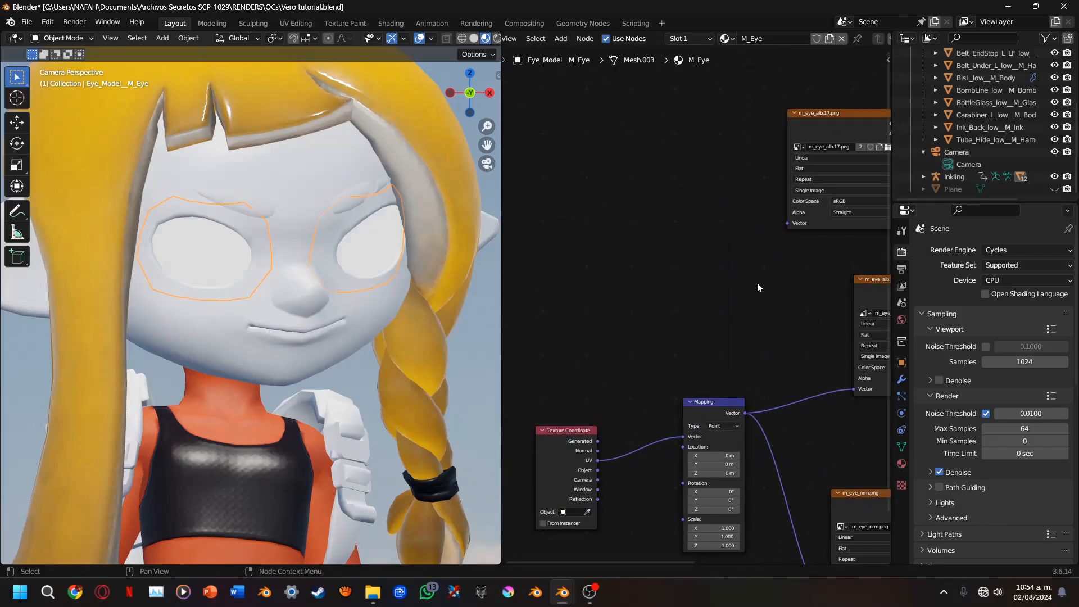
# Delete the duplicate m_eye_alb.17.png node and restore the Principled BSDF's link to the Material Output
pyautogui.moveTo(797, 222); pyautogui.dragTo(645, 262, button='middle')
pyautogui.scroll(1, 645, 262)
pyautogui.click(676, 149)
pyautogui.press('x')
pyautogui.moveTo(742, 316); pyautogui.dragTo(466, 276, button='middle')
pyautogui.keyDown('ctrl'); pyautogui.keyDown('shift'); pyautogui.click(667, 288); pyautogui.keyUp('shift'); pyautogui.keyUp('ctrl')
pyautogui.moveTo(667, 287); pyautogui.dragTo(775, 109, button='middle')
# Add a Vector Math Multiply node below Texture Coordinate and connect its Vector output to the Mapping node's Location
pyautogui.moveTo(776, 266); pyautogui.dragTo(715, 419)
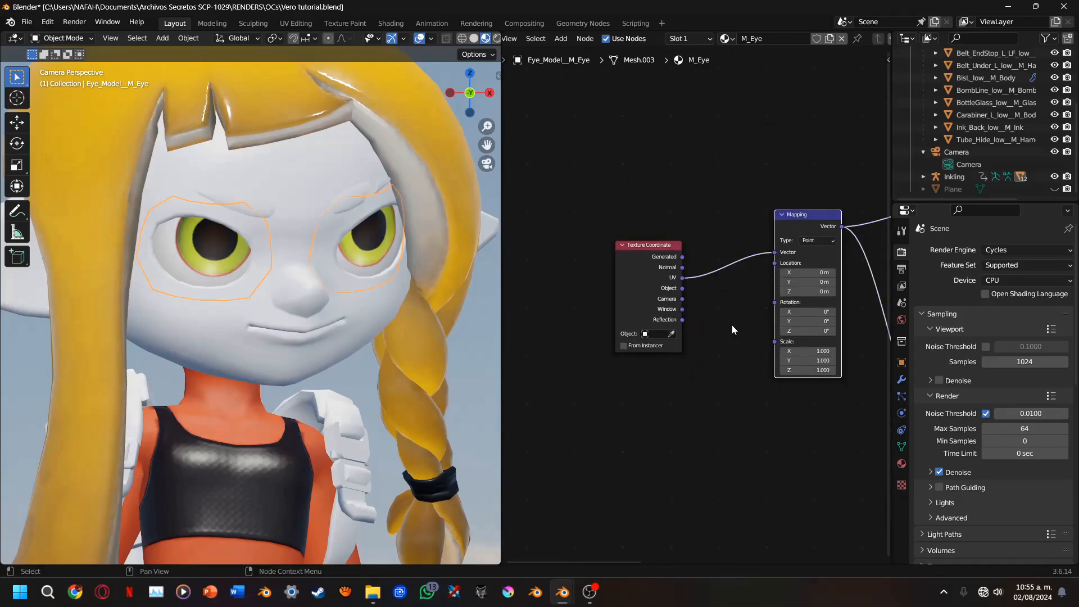
pyautogui.scroll(1, 696, 304)
pyautogui.moveTo(795, 252); pyautogui.dragTo(714, 444)
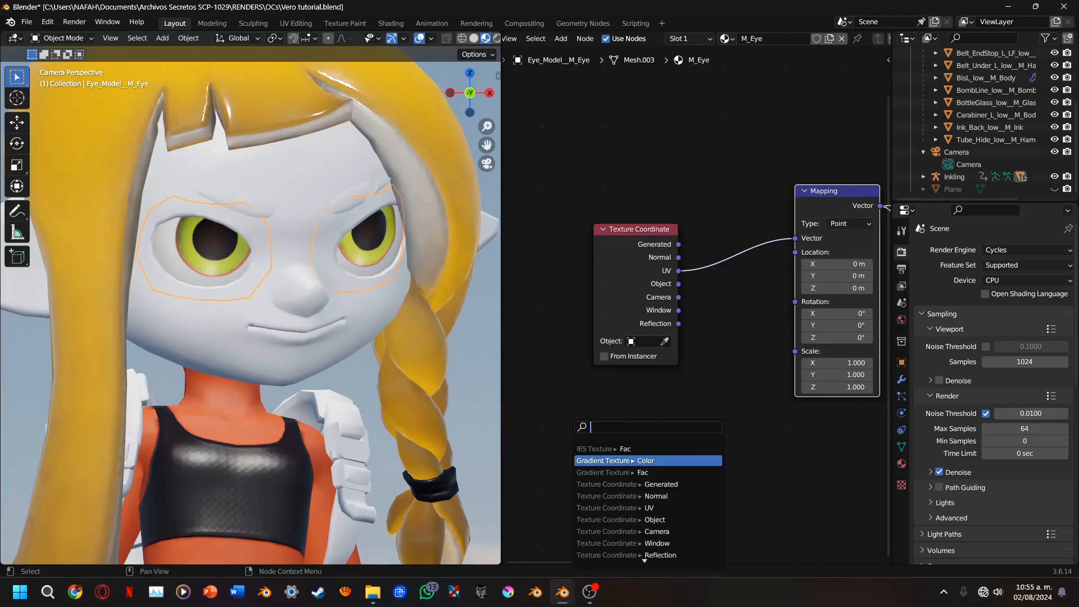
pyautogui.write('MUL')
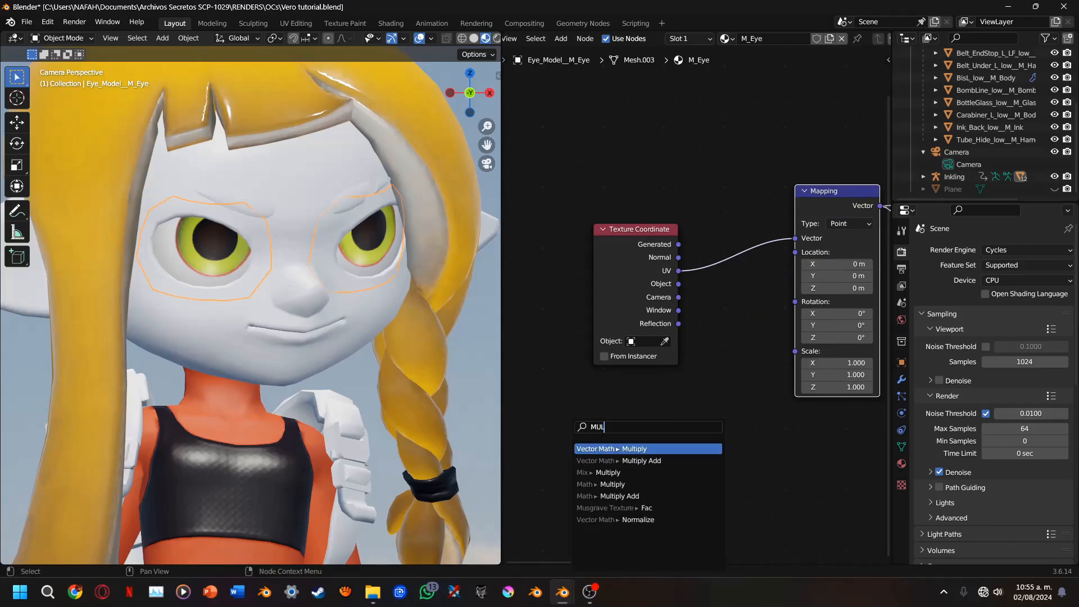
pyautogui.press('Return')
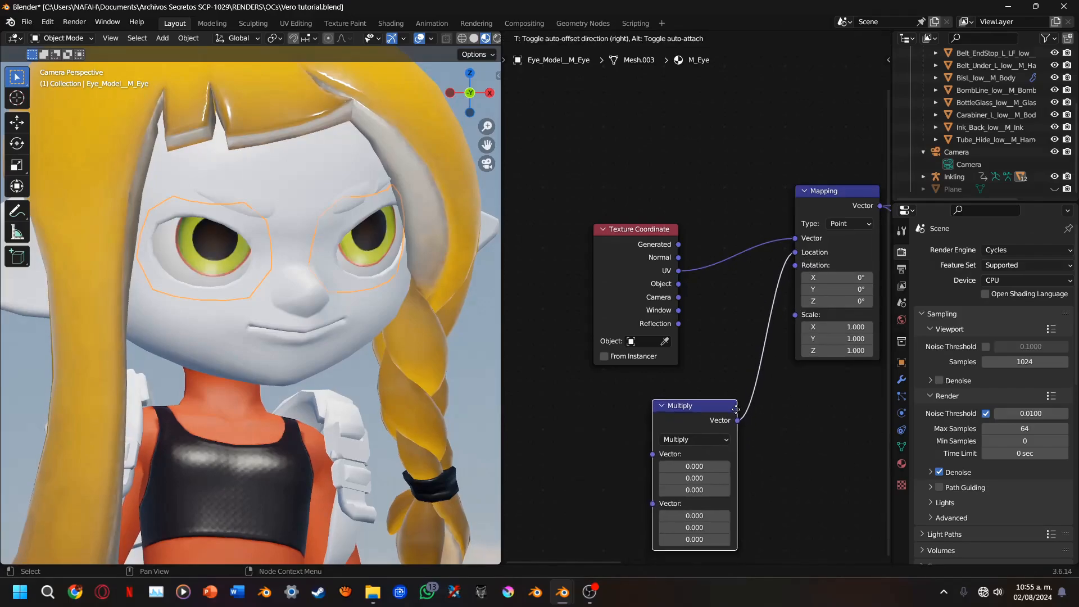
pyautogui.click(724, 399)
pyautogui.moveTo(668, 466); pyautogui.dragTo(749, 407, button='middle')
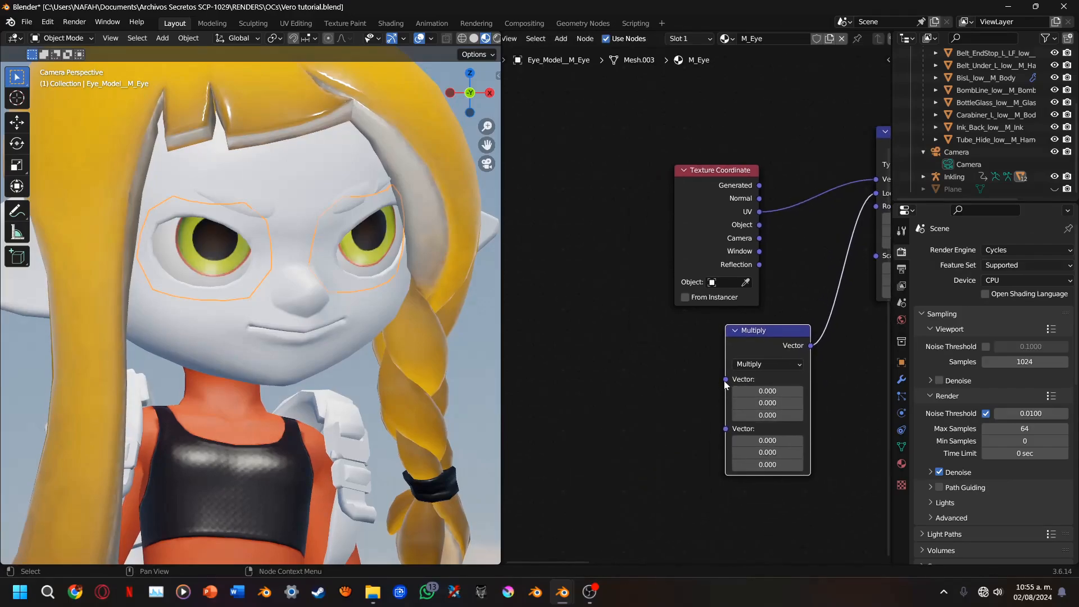
pyautogui.moveTo(725, 380); pyautogui.dragTo(633, 382)
pyautogui.write('NO')
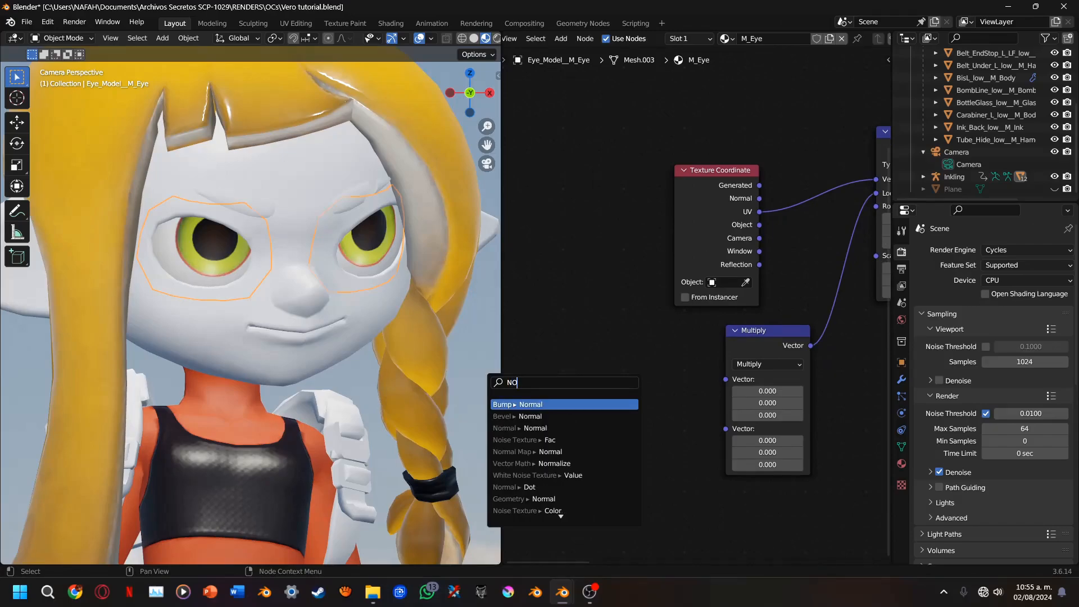
pyautogui.write('RMAL')
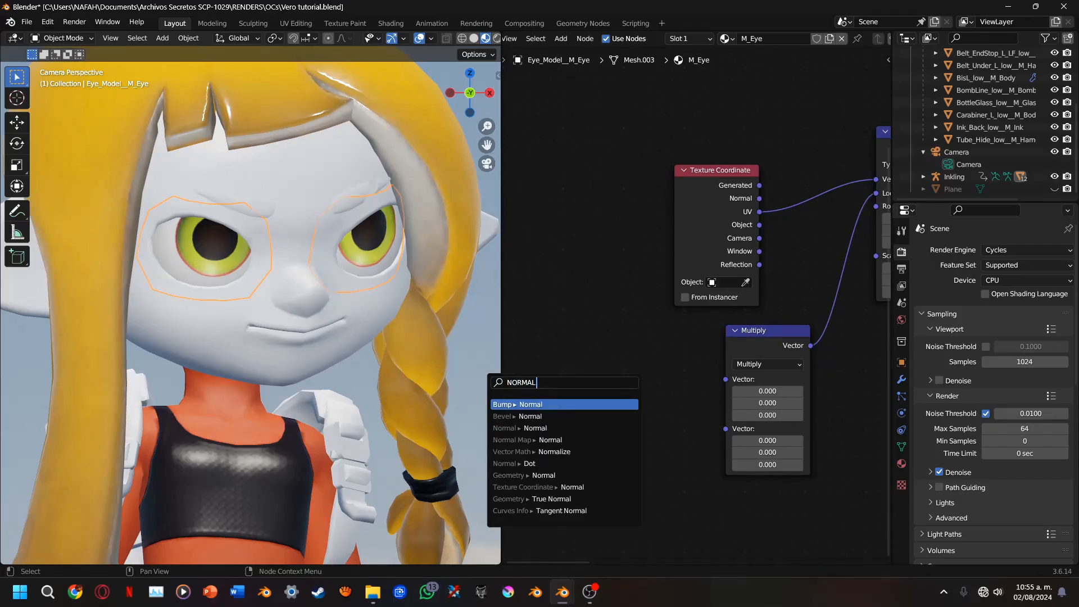
pyautogui.press('Down')
pyautogui.press('Down')
pyautogui.write('}+')
pyautogui.press('Return')
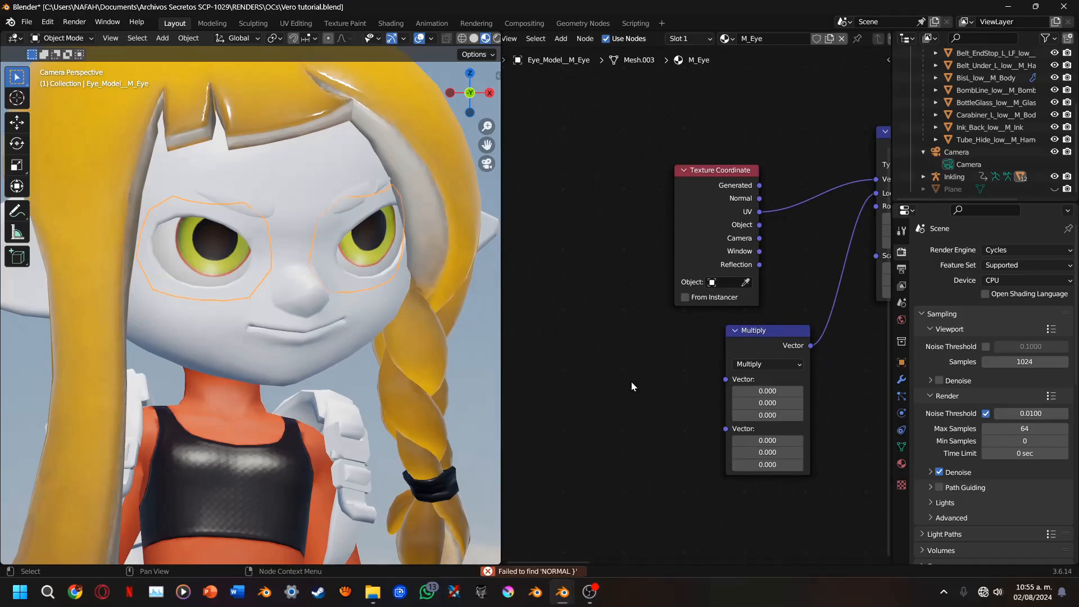
# Add a Normal node and connect its Normal output to the first Vector input of the Multiply node
pyautogui.moveTo(726, 379); pyautogui.dragTo(639, 359)
pyautogui.write('NORMAL')
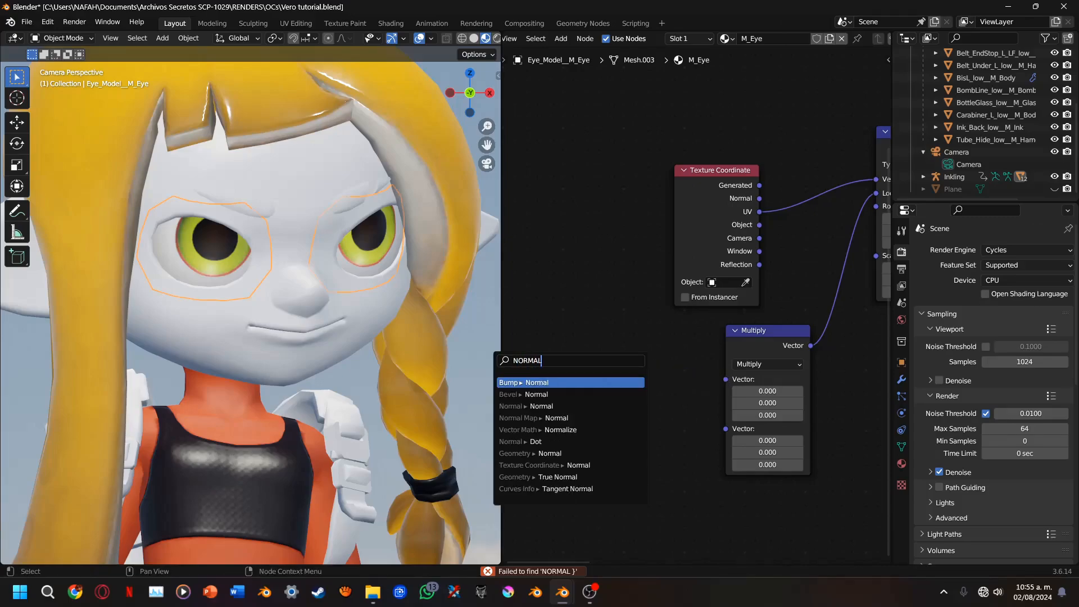
pyautogui.press('Down')
pyautogui.press('Down')
pyautogui.press('Return')
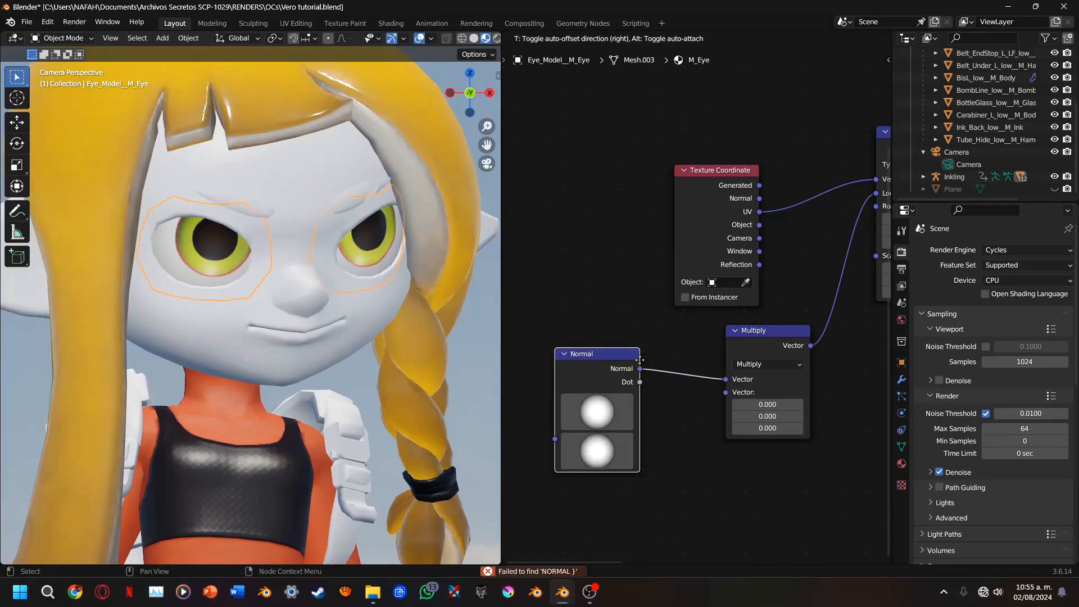
pyautogui.click(640, 359)
pyautogui.moveTo(644, 420); pyautogui.dragTo(607, 397)
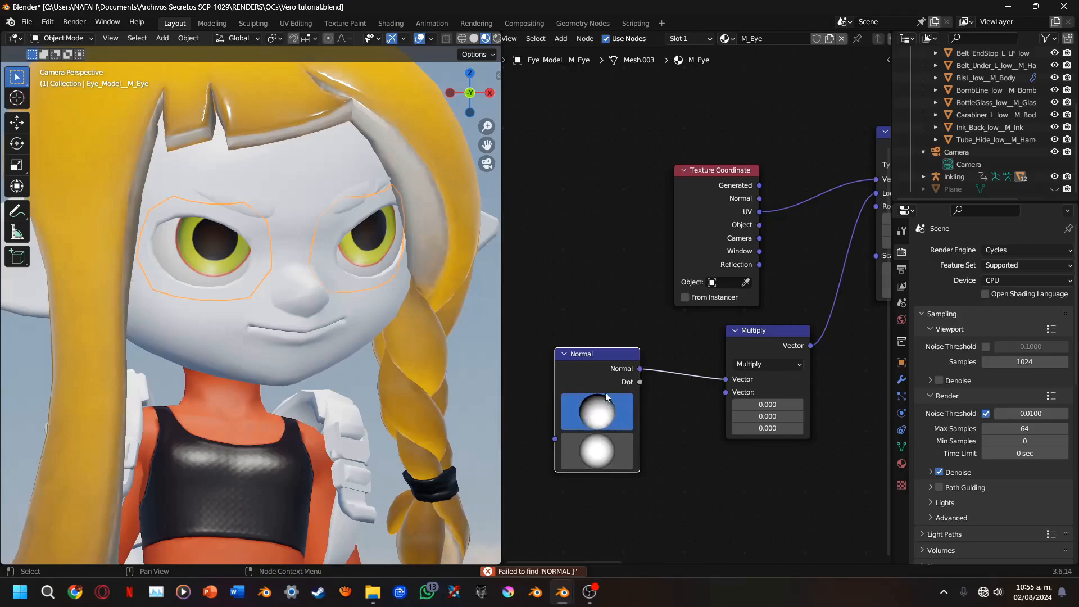
pyautogui.moveTo(609, 435)
pyautogui.mouseDown()
pyautogui.moveTo(566, 426)
pyautogui.moveTo(626, 416)
pyautogui.moveTo(638, 425)
pyautogui.mouseUp()
pyautogui.moveTo(657, 420); pyautogui.dragTo(610, 446, button='middle')
# Set all three values of Multiply's second Vector to 0.300 and rotate the Normal node's direction sphere to shift the eyes' gaze
pyautogui.scroll(4, 710, 371)
pyautogui.moveTo(718, 388); pyautogui.dragTo(715, 295, button='middle')
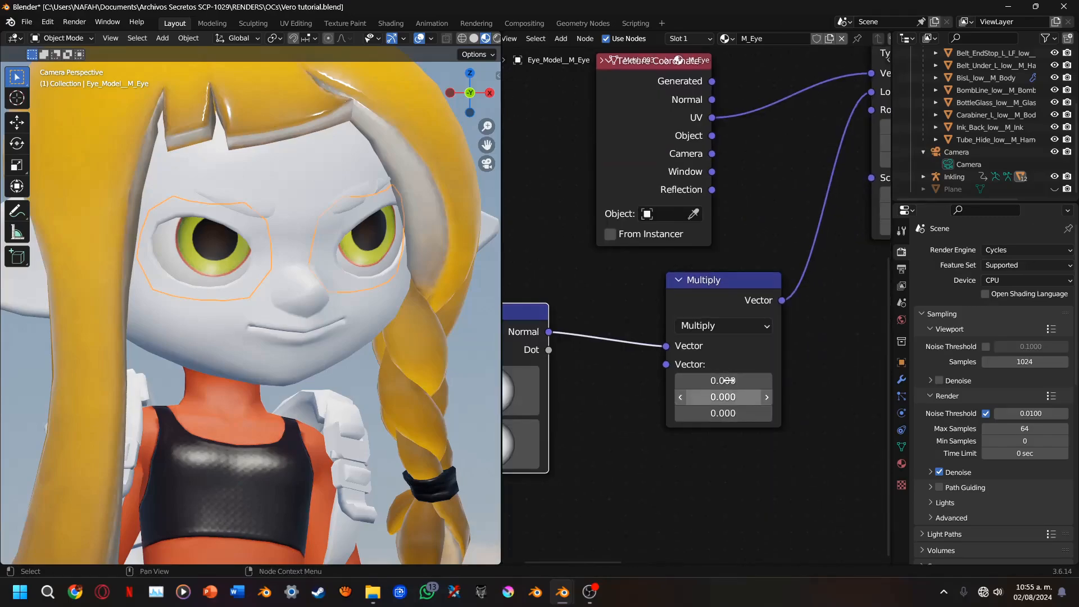
pyautogui.moveTo(726, 381); pyautogui.dragTo(725, 413)
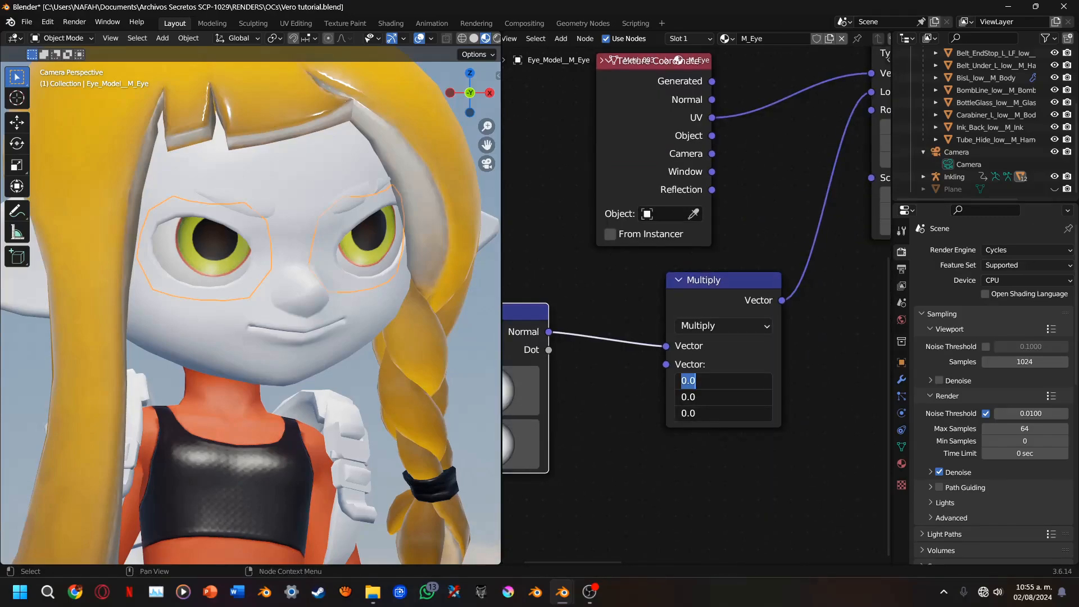
pyautogui.write('.3')
pyautogui.press('Return')
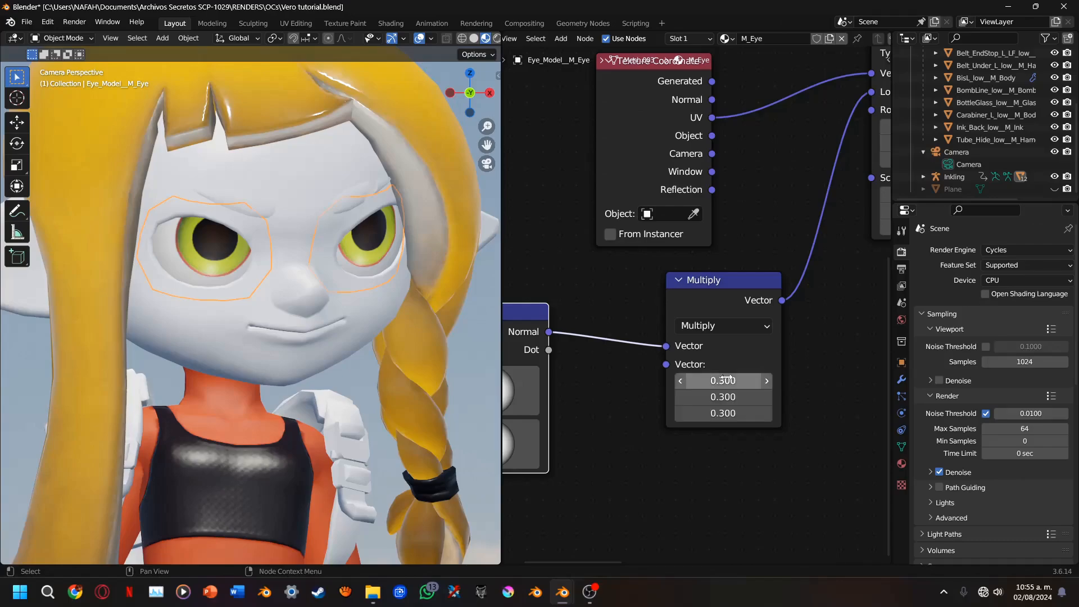
pyautogui.moveTo(700, 412); pyautogui.dragTo(800, 385, button='middle')
pyautogui.moveTo(590, 368)
pyautogui.mouseDown()
pyautogui.moveTo(639, 363)
pyautogui.moveTo(602, 342)
pyautogui.moveTo(620, 367)
pyautogui.moveTo(607, 369)
pyautogui.mouseUp()
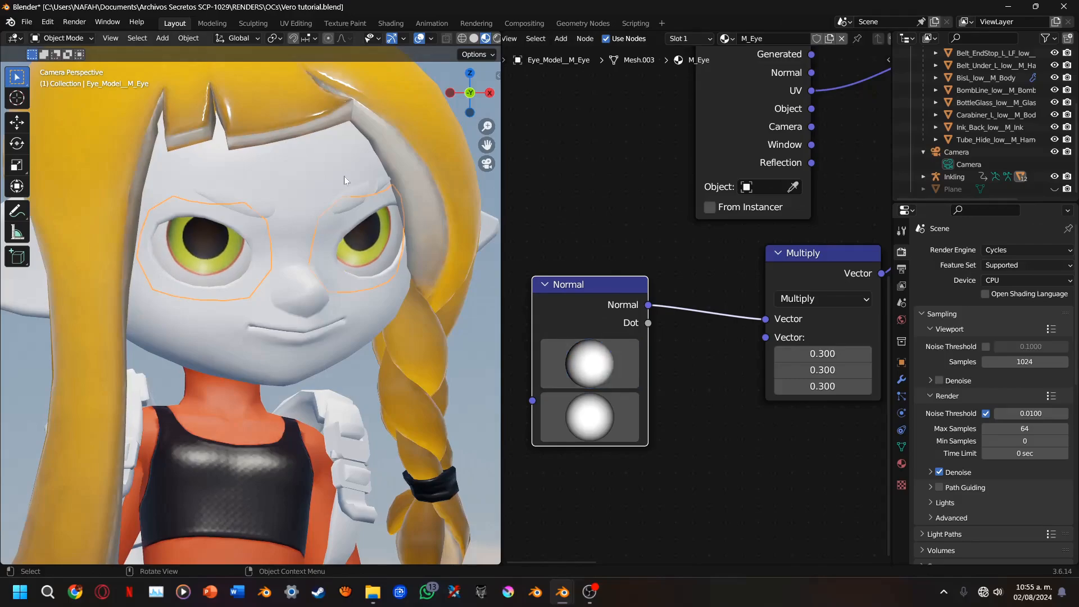
# Select the hair mesh and link M_TeamColor.006's Principled BSDF directly to the Material Output, bypassing the Add Shader
pyautogui.click(330, 119)
pyautogui.scroll(-4, 622, 342)
pyautogui.moveTo(832, 281); pyautogui.dragTo(592, 343, button='middle')
pyautogui.moveTo(877, 235); pyautogui.dragTo(622, 246, button='middle')
pyautogui.keyDown('ctrl'); pyautogui.keyDown('shift'); pyautogui.click(581, 352); pyautogui.keyUp('shift'); pyautogui.keyUp('ctrl')
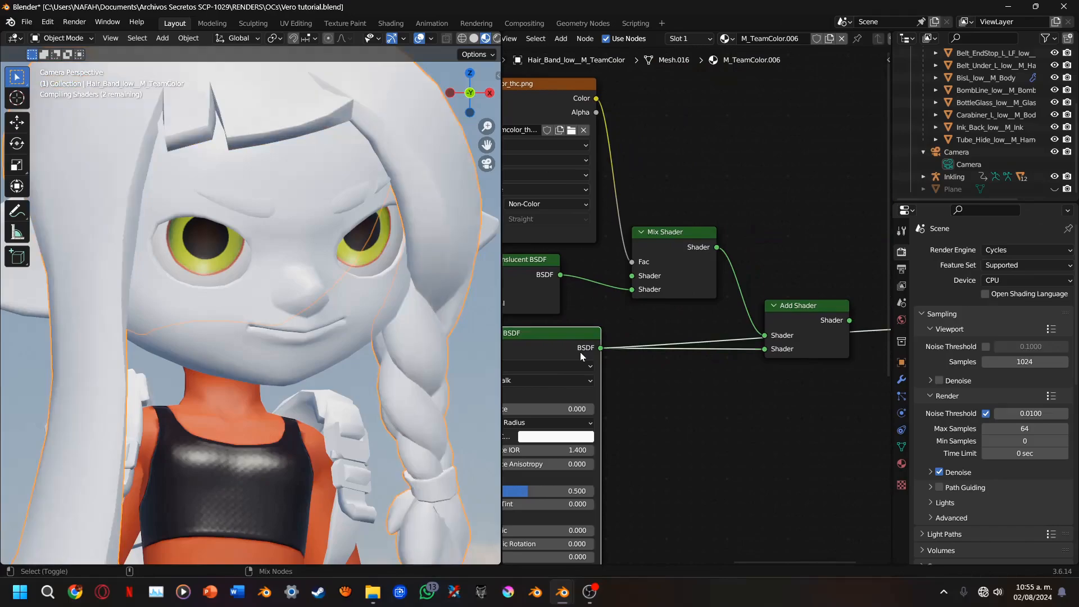
# Select the Body_Model__M_Face mesh to show the node setup of its M_Face material
pyautogui.scroll(-6, 388, 271)
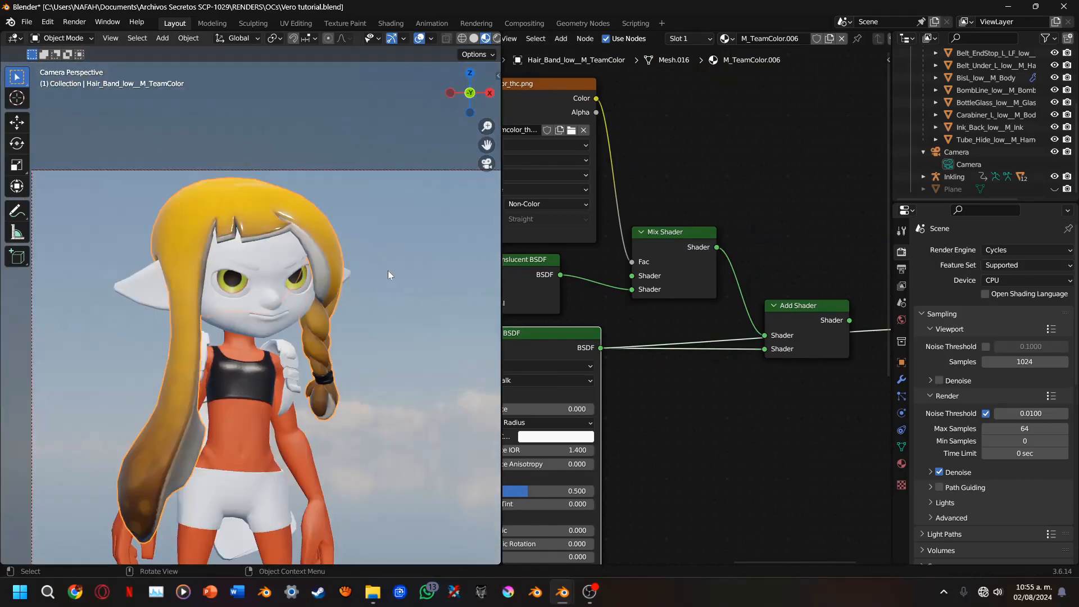
pyautogui.scroll(6, 387, 271)
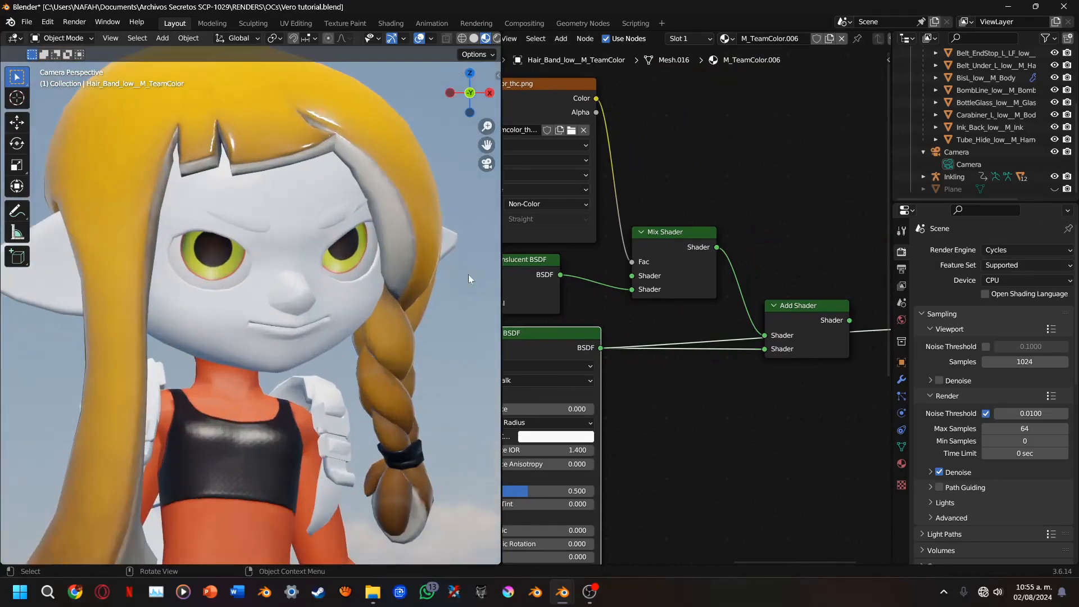
pyautogui.moveTo(669, 298); pyautogui.dragTo(508, 251, button='middle')
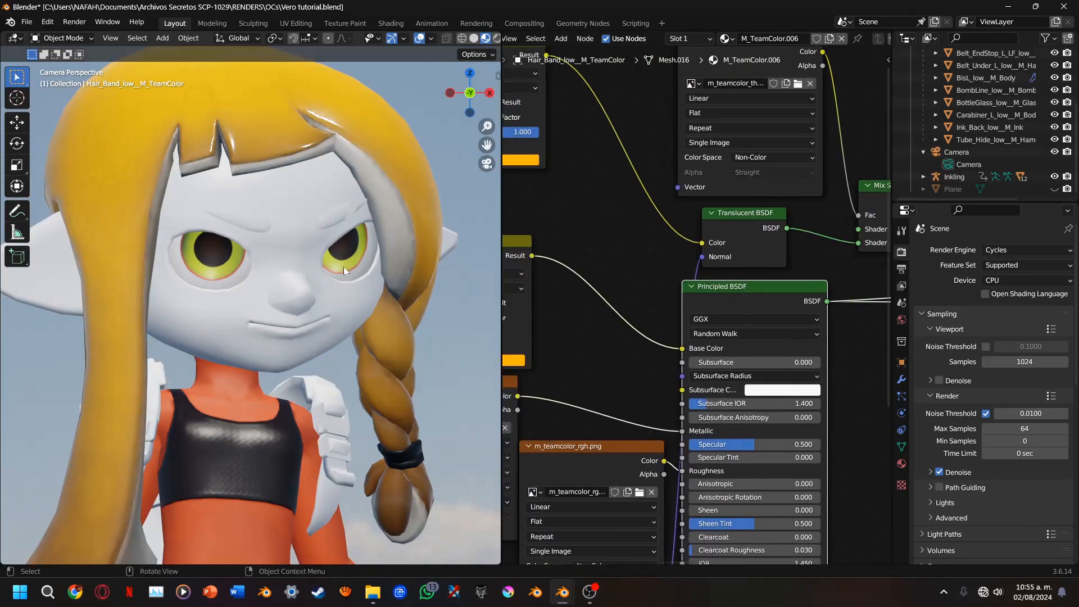
pyautogui.click(344, 271)
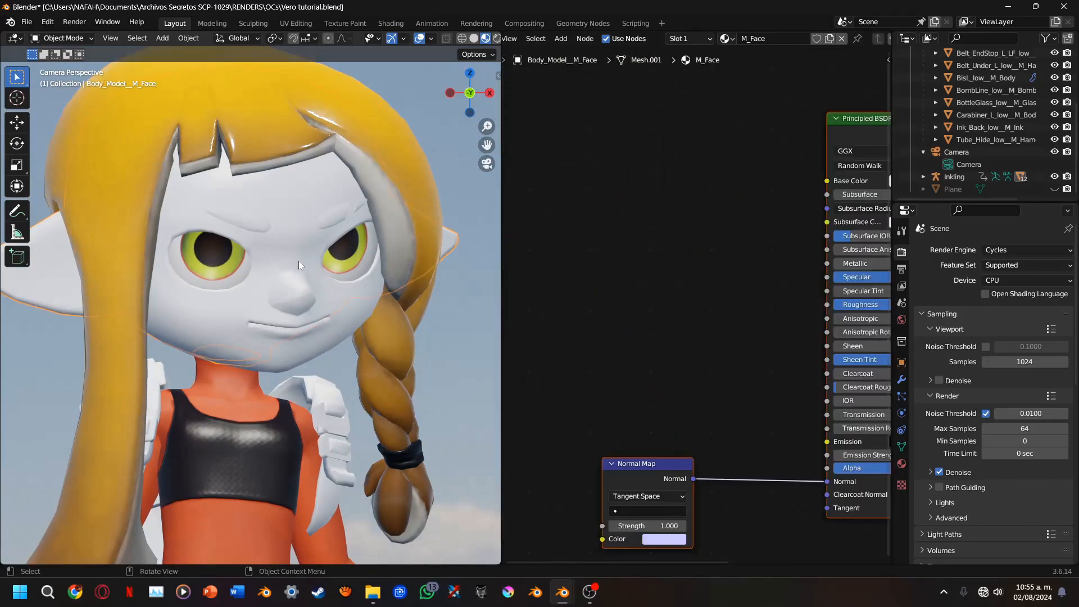
# Select the hair mesh and move the Translucent BSDF link from the Mix Shader's second Shader input to its first in M_TeamColor.006
pyautogui.scroll(-3, 315, 199)
pyautogui.click(250, 184)
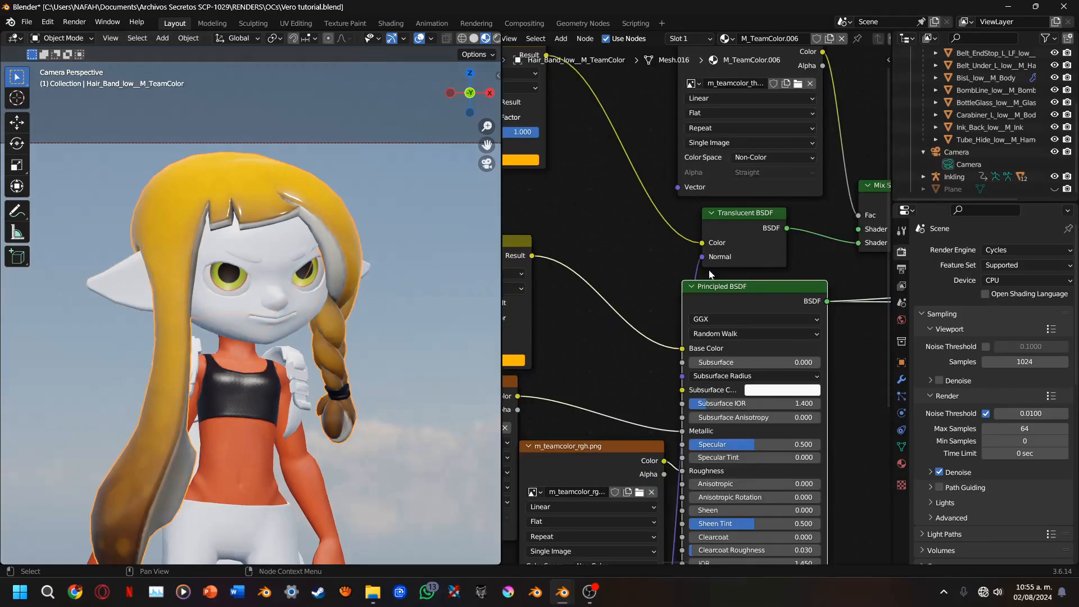
pyautogui.moveTo(702, 272)
pyautogui.mouseDown(button='middle')
pyautogui.moveTo(847, 322)
pyautogui.moveTo(782, 380)
pyautogui.moveTo(671, 300)
pyautogui.moveTo(985, 351)
pyautogui.moveTo(926, 365)
pyautogui.mouseUp(button='middle')
pyautogui.scroll(1, 742, 355)
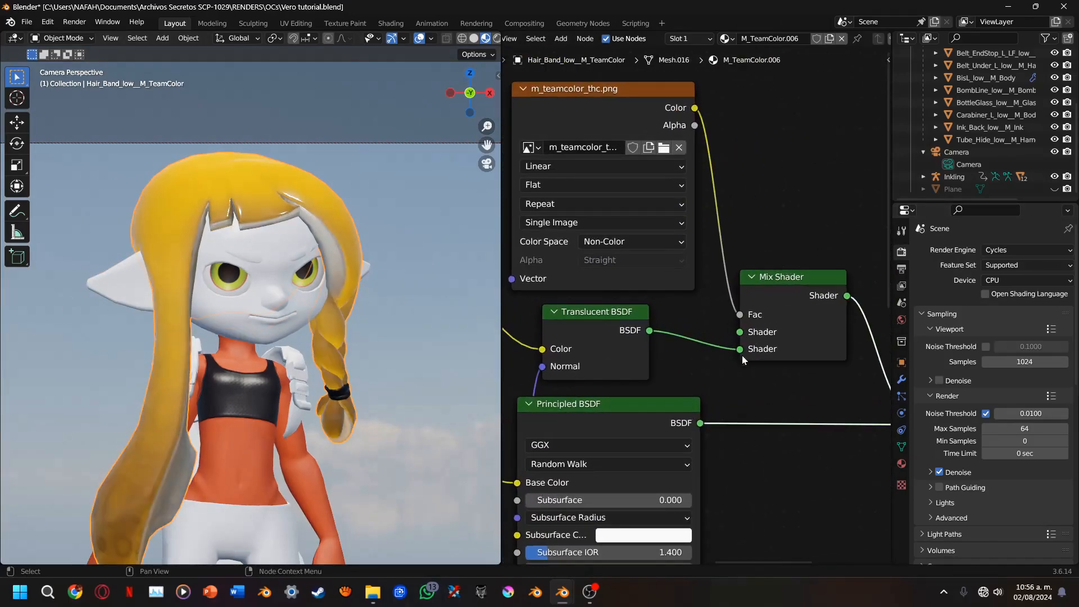
pyautogui.moveTo(739, 349); pyautogui.dragTo(748, 338)
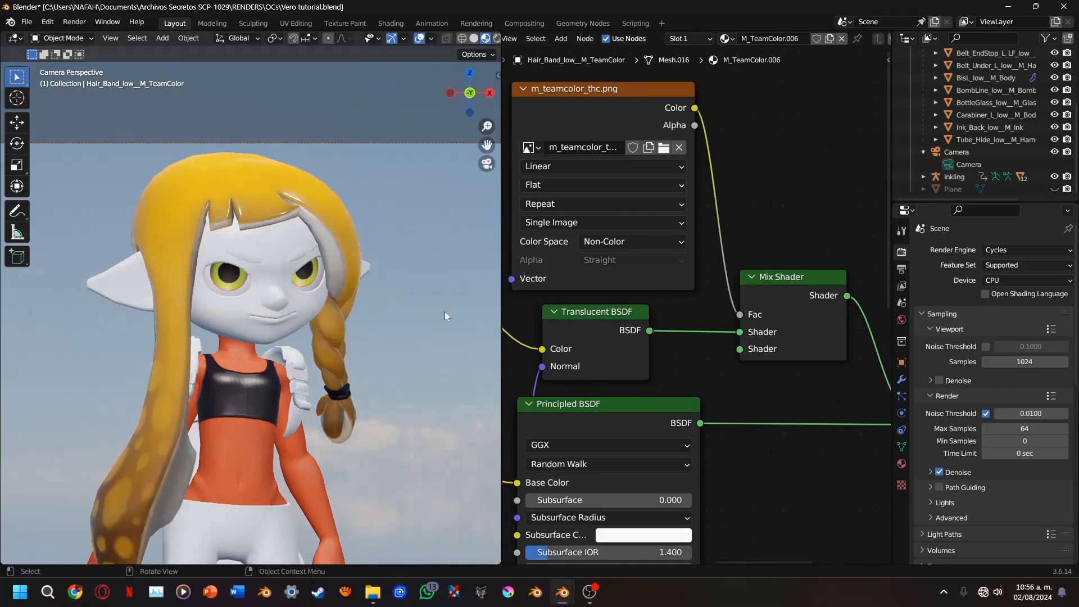
# Select the Mouth00_Model__M_Face mesh on the lower face to show the node setup of its M_Face.001 material
pyautogui.moveTo(487, 145); pyautogui.dragTo(502, 21)
pyautogui.scroll(2, 309, 283)
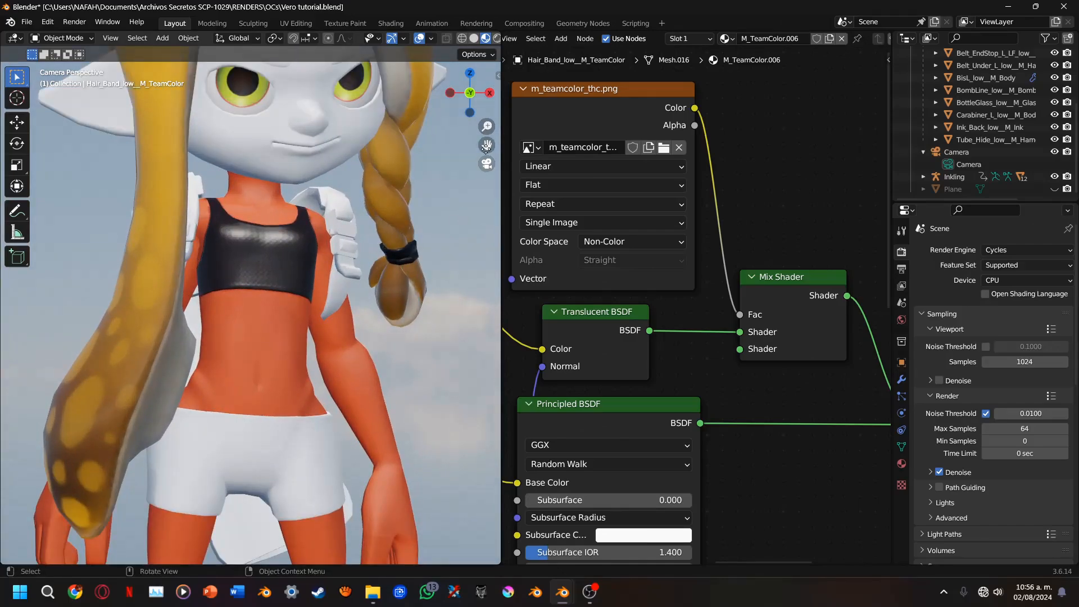
pyautogui.moveTo(487, 147); pyautogui.dragTo(488, 246)
pyautogui.click(313, 340)
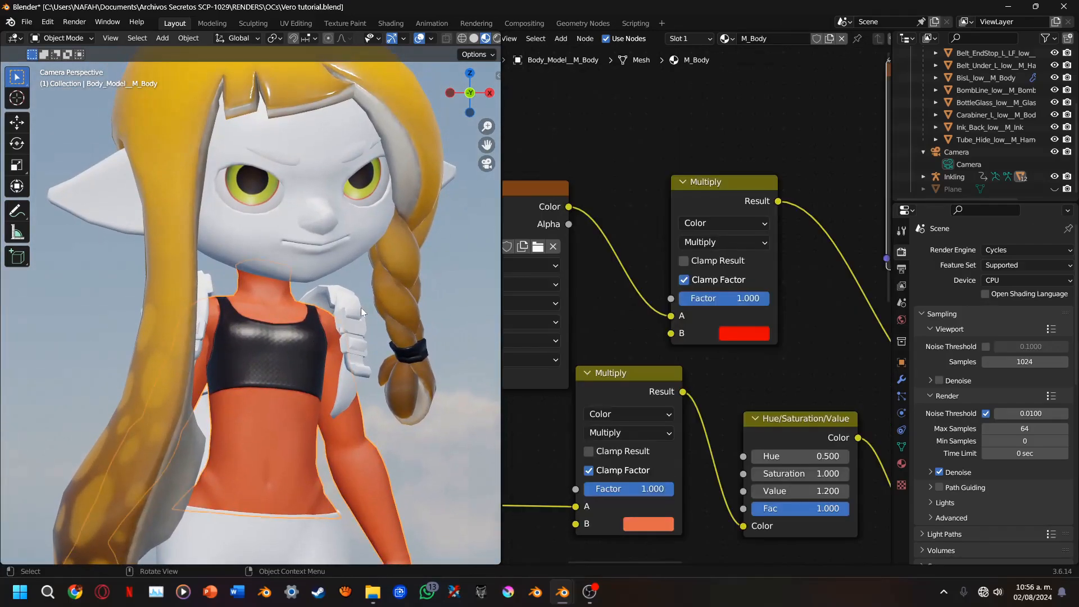
pyautogui.scroll(2, 365, 270)
pyautogui.click(381, 248)
# Start adding Multiple Images texture nodes to the M_Face.001 material and browse the OCs folder for the image files
pyautogui.moveTo(679, 359); pyautogui.dragTo(793, 137, button='middle')
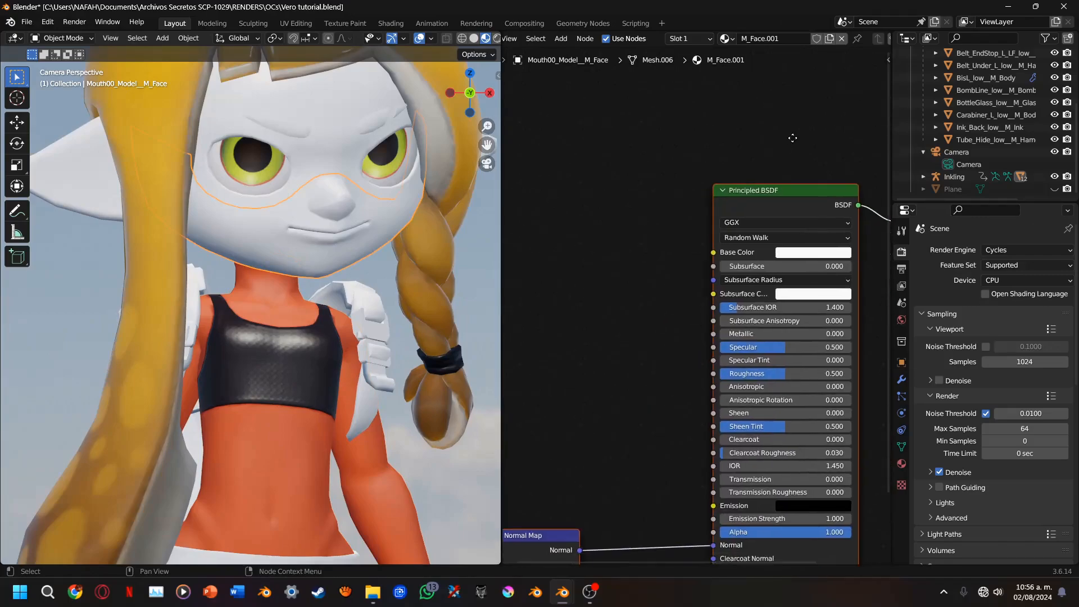
pyautogui.moveTo(622, 336); pyautogui.dragTo(688, 289, button='middle')
pyautogui.hotkey('shift', 'a')
pyautogui.moveTo(667, 305)
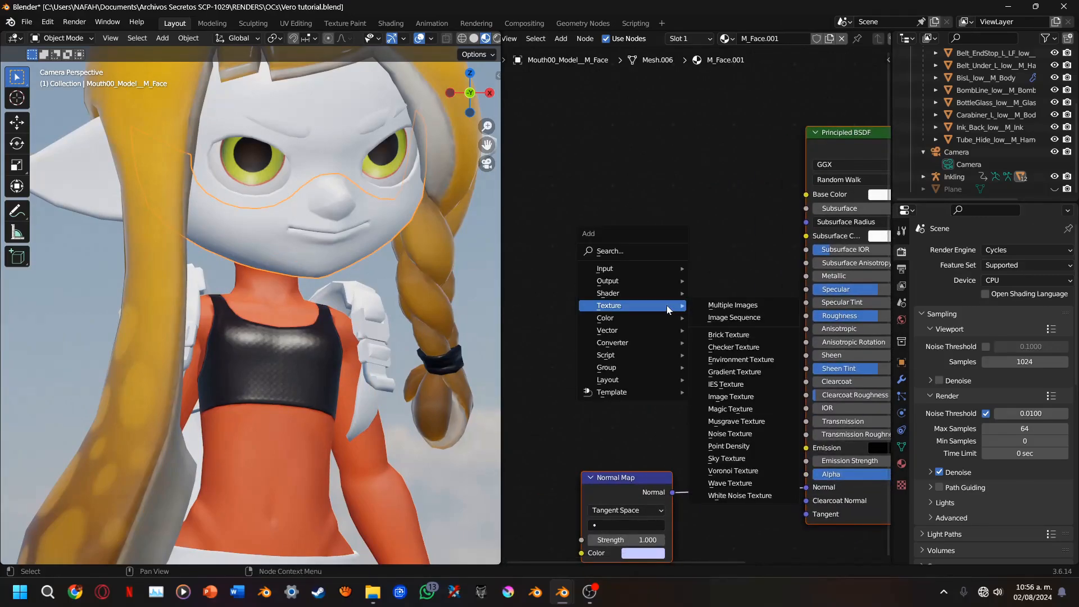
pyautogui.click(715, 307)
pyautogui.scroll(-5, 596, 337)
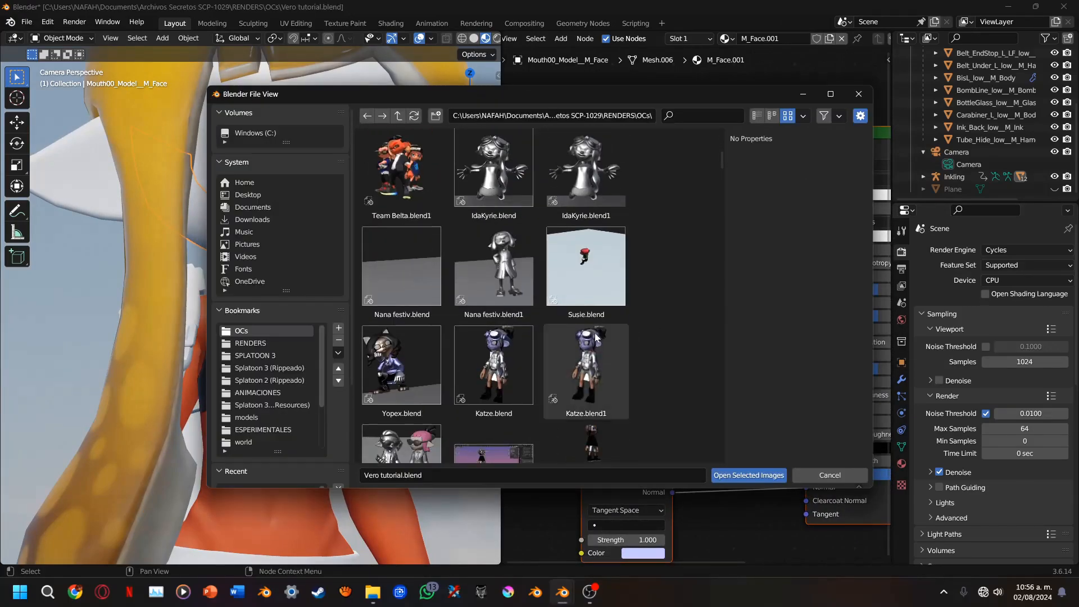
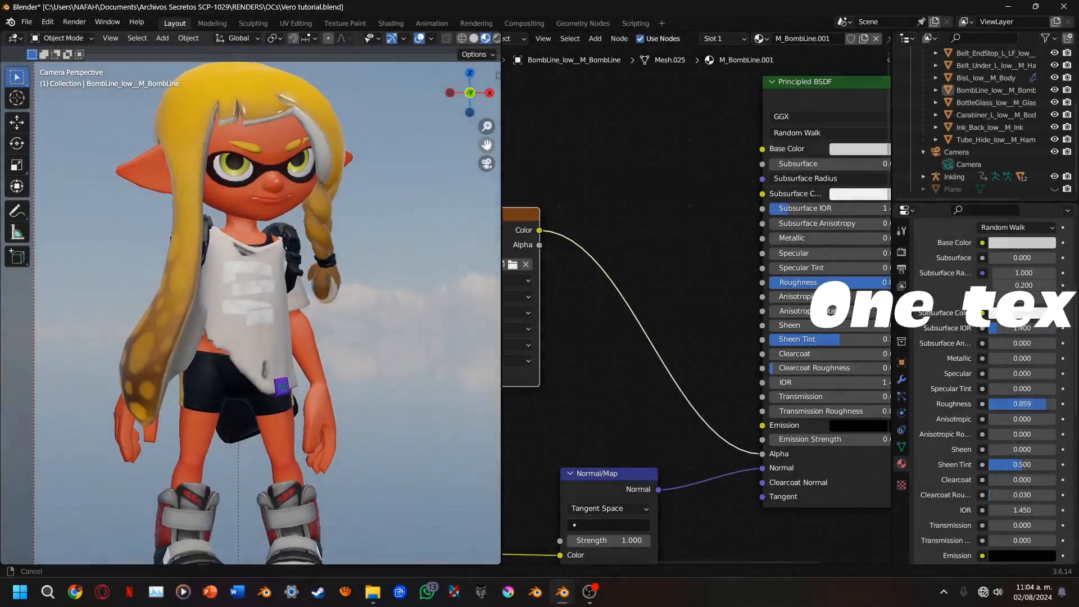
# Inspect the gear on the character's back and select the Tube_Hide_low mesh to show its M_Harness node setup
pyautogui.moveTo(487, 145); pyautogui.dragTo(487, 138)
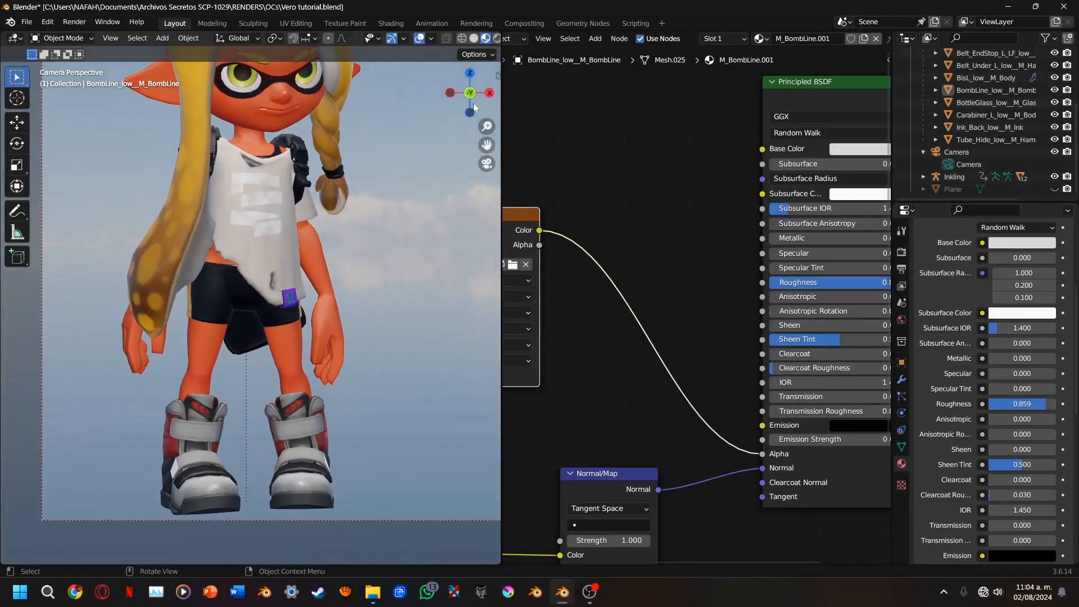
pyautogui.moveTo(464, 103); pyautogui.dragTo(503, 103)
pyautogui.scroll(5, 390, 182)
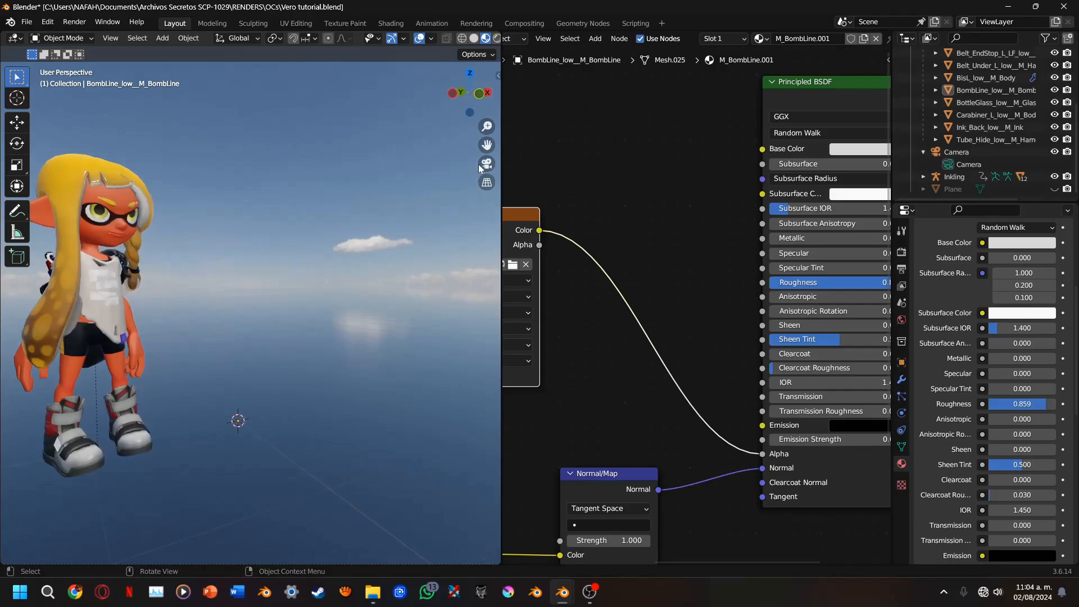
pyautogui.moveTo(487, 145); pyautogui.dragTo(602, 104)
pyautogui.scroll(3, 258, 306)
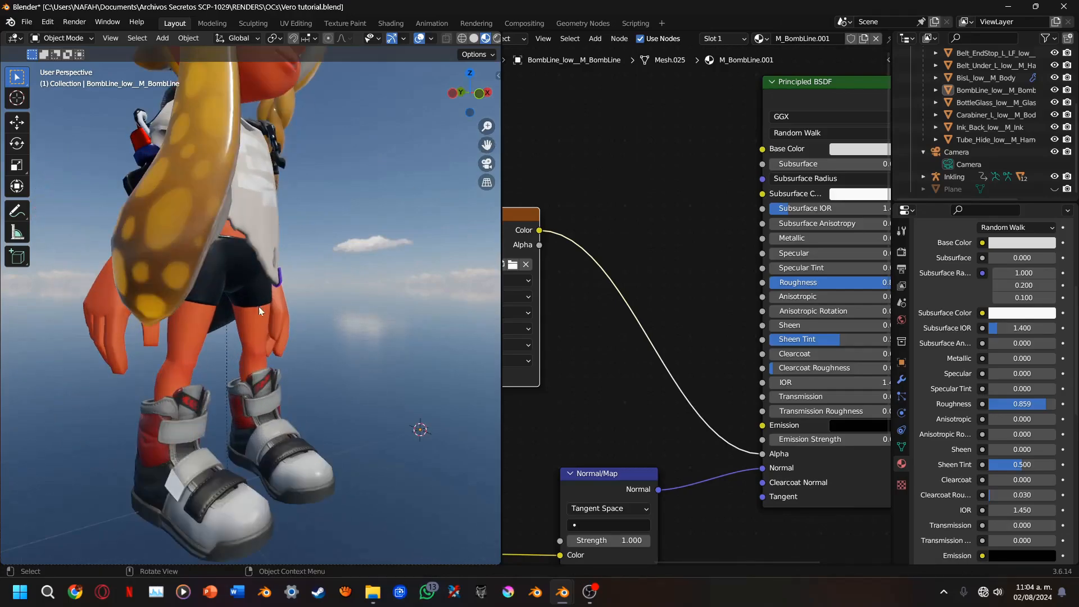
pyautogui.moveTo(470, 109); pyautogui.dragTo(459, 134)
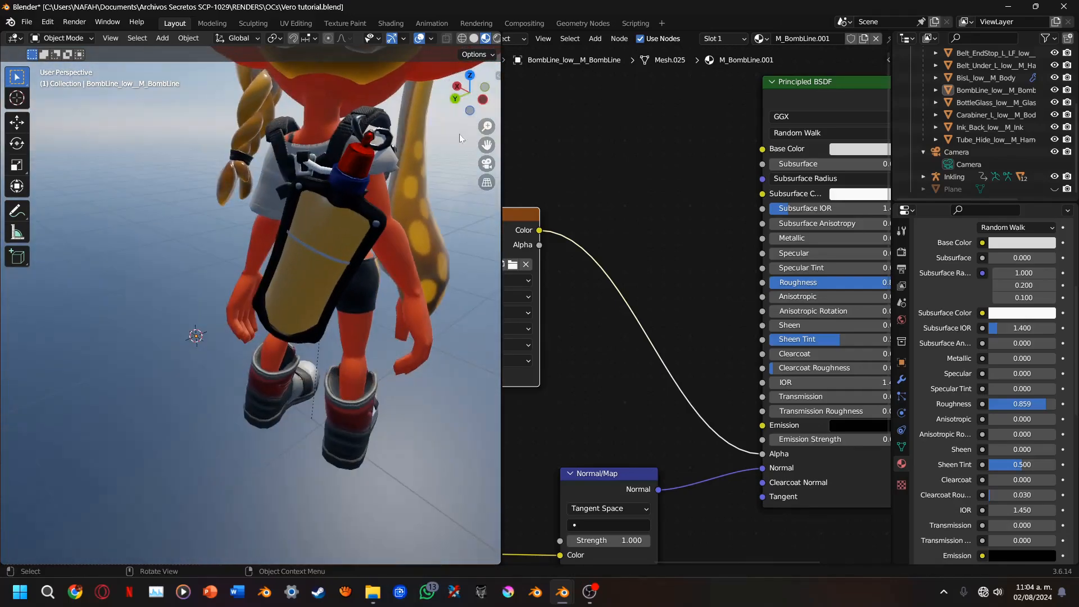
pyautogui.scroll(2, 332, 239)
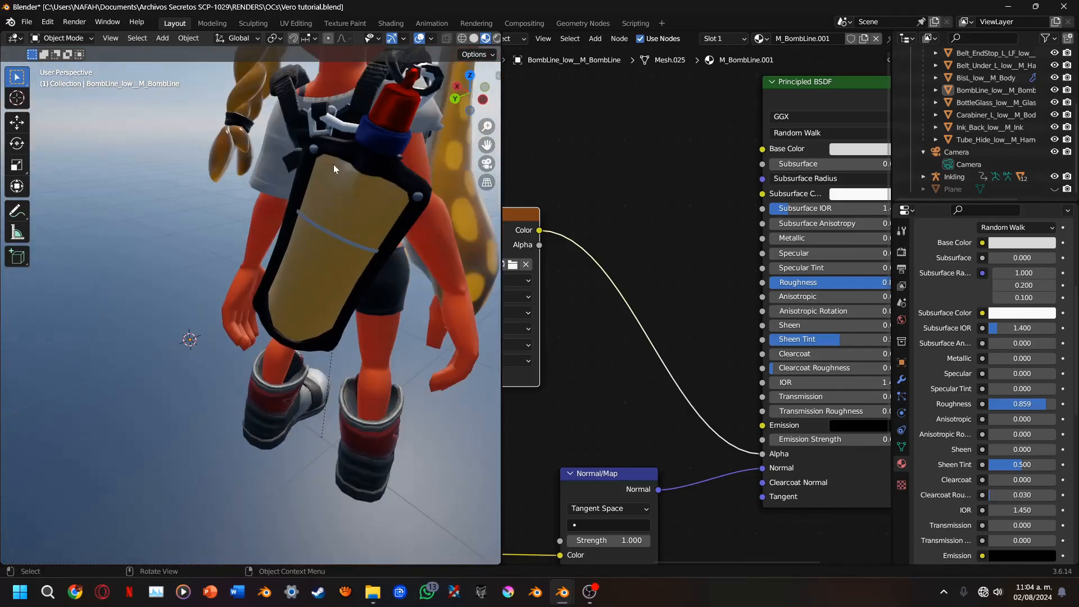
pyautogui.click(332, 128)
pyautogui.moveTo(587, 254); pyautogui.dragTo(643, 235, button='middle')
# Select the Belt_EndStop_L_LF_low harness strap mesh on the back to show the M_Harness.001 node setup
pyautogui.moveTo(492, 149); pyautogui.dragTo(304, 292)
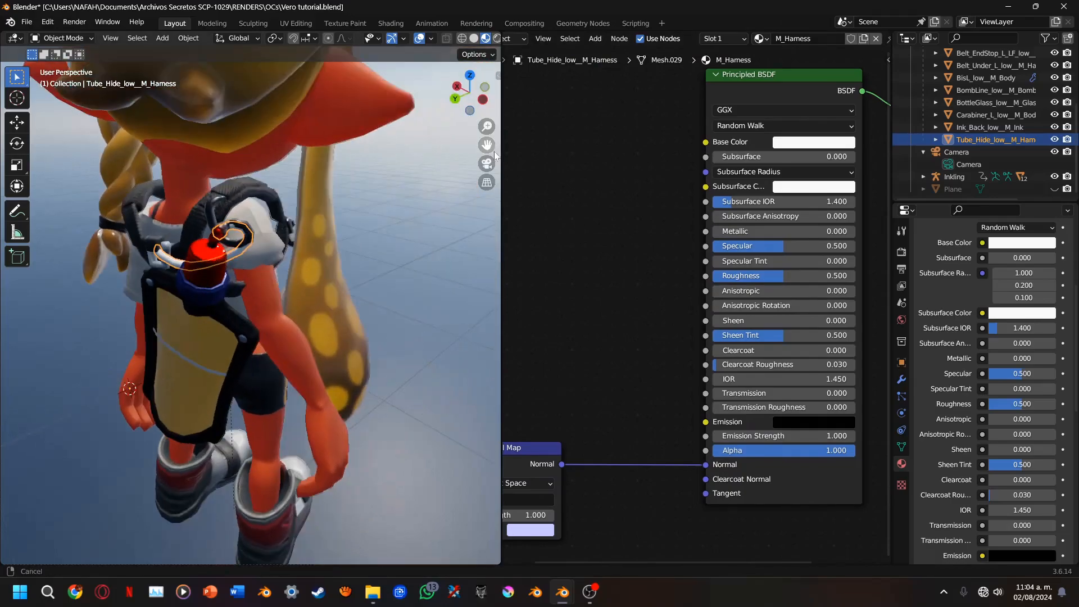
pyautogui.scroll(3, 337, 242)
pyautogui.moveTo(472, 94); pyautogui.dragTo(413, 191)
pyautogui.click(394, 225)
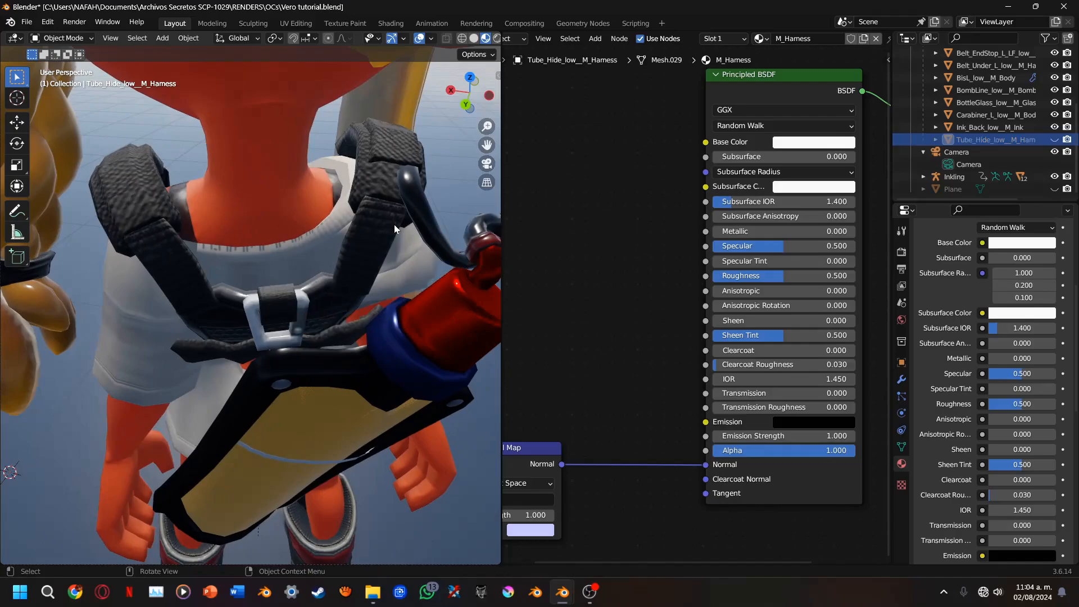
pyautogui.moveTo(647, 240); pyautogui.dragTo(521, 172, button='middle')
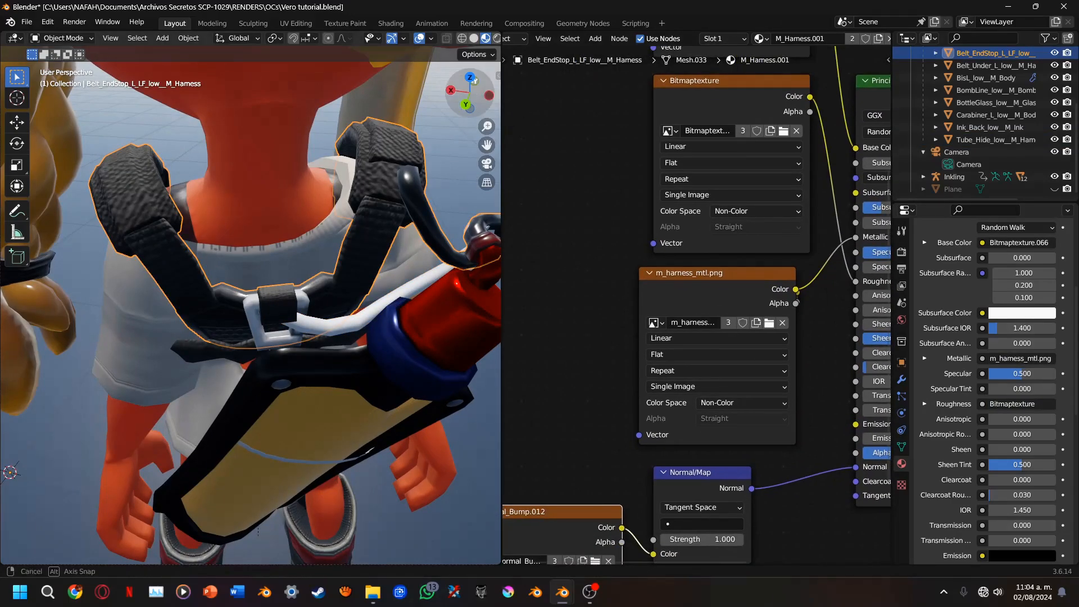
# Inspect the harness netting up close and set the M_Harness.001 material's Blend Mode to Alpha Clip
pyautogui.moveTo(477, 99); pyautogui.dragTo(486, 51)
pyautogui.scroll(2, 444, 147)
pyautogui.moveTo(487, 148); pyautogui.dragTo(478, 292)
pyautogui.scroll(3, 403, 180)
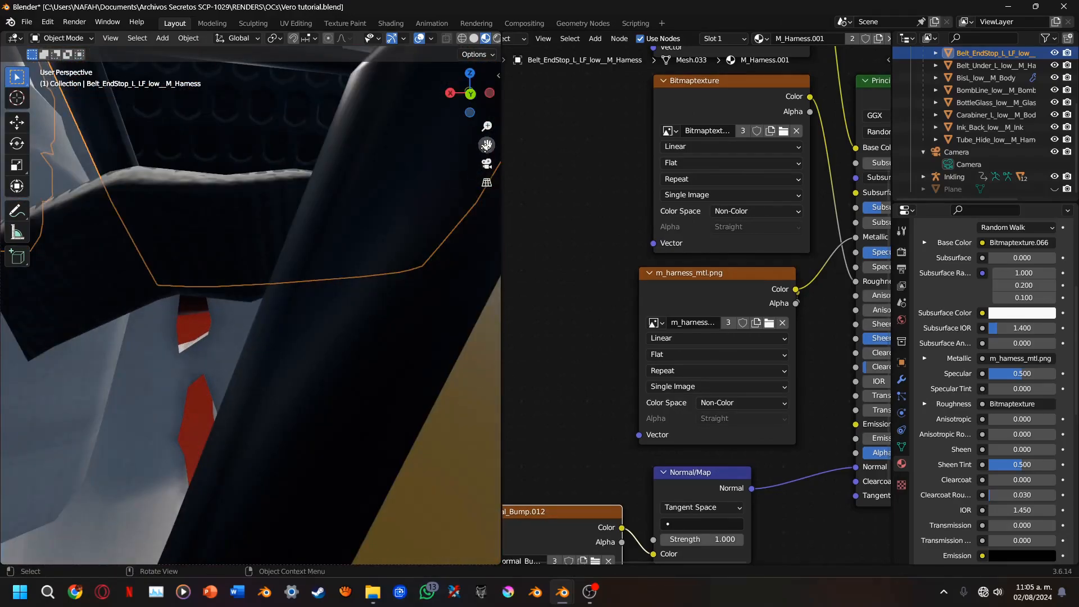
pyautogui.moveTo(487, 146); pyautogui.dragTo(530, 227)
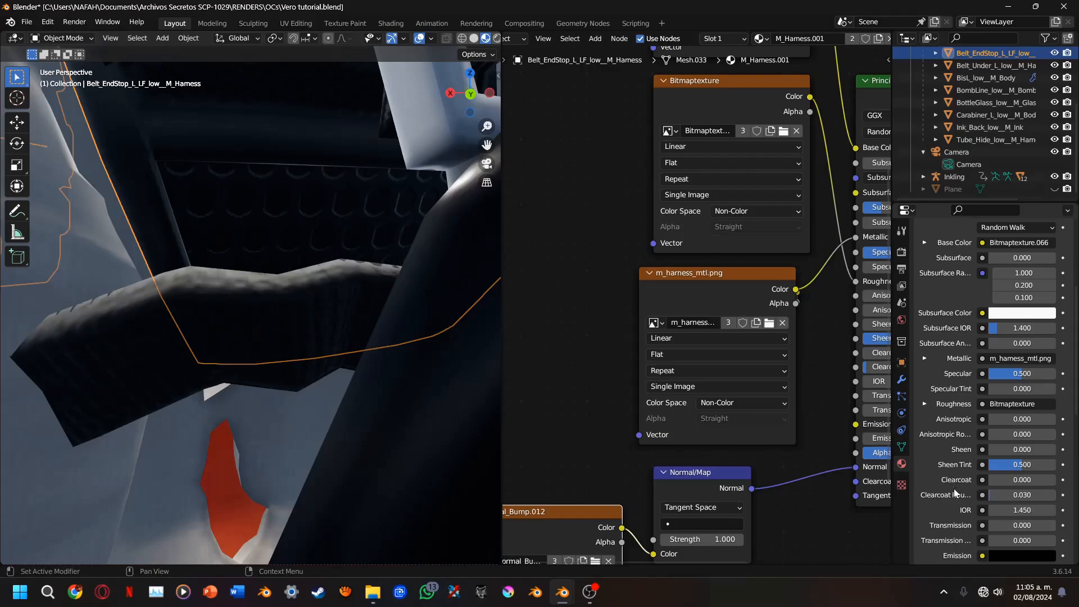
pyautogui.scroll(-15, 954, 488)
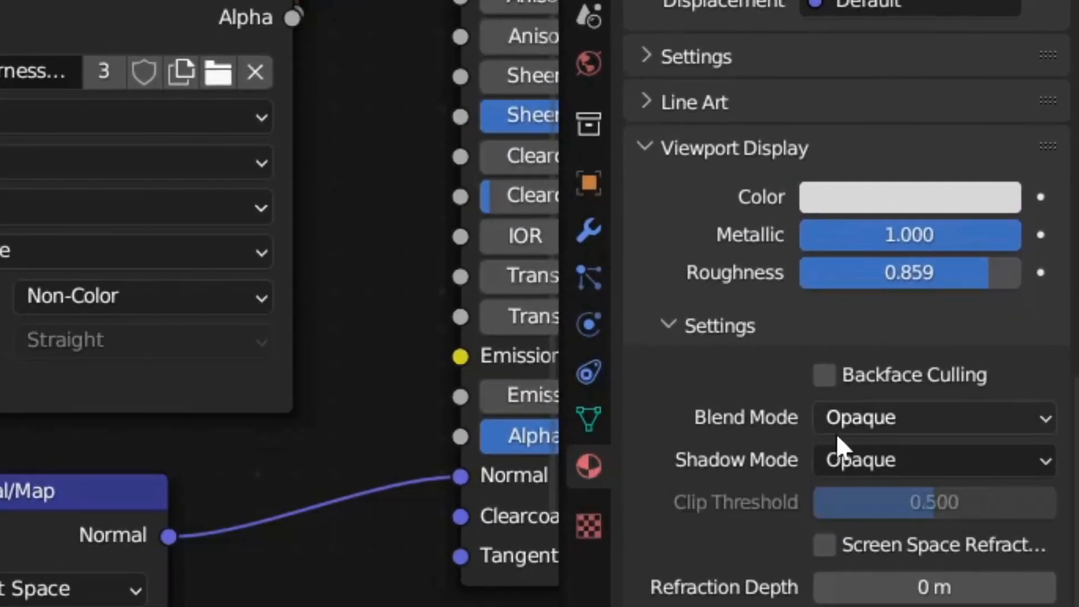
pyautogui.click(848, 432)
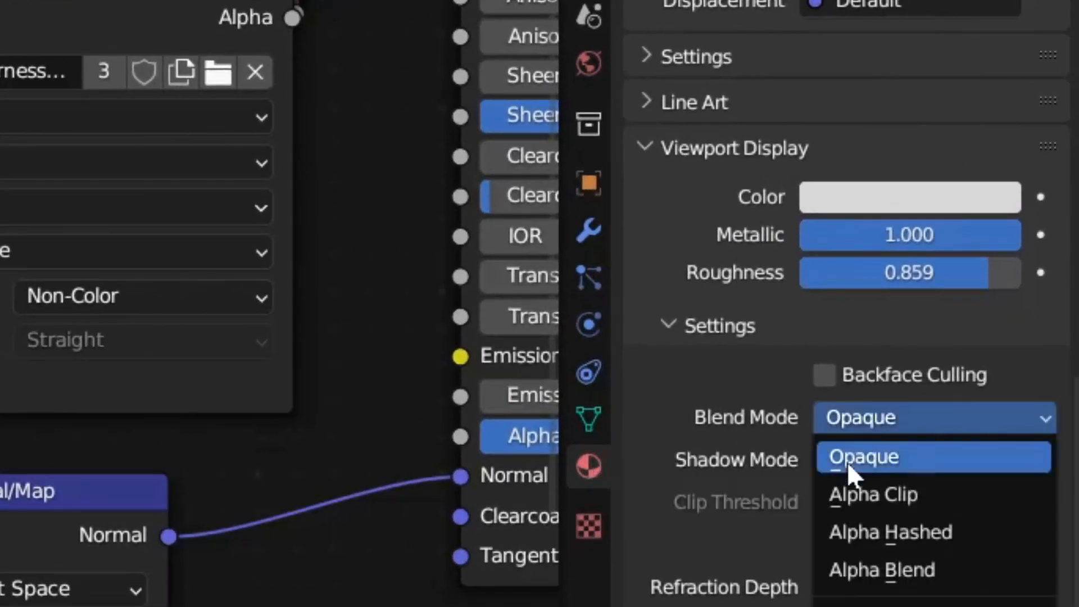
pyautogui.click(873, 491)
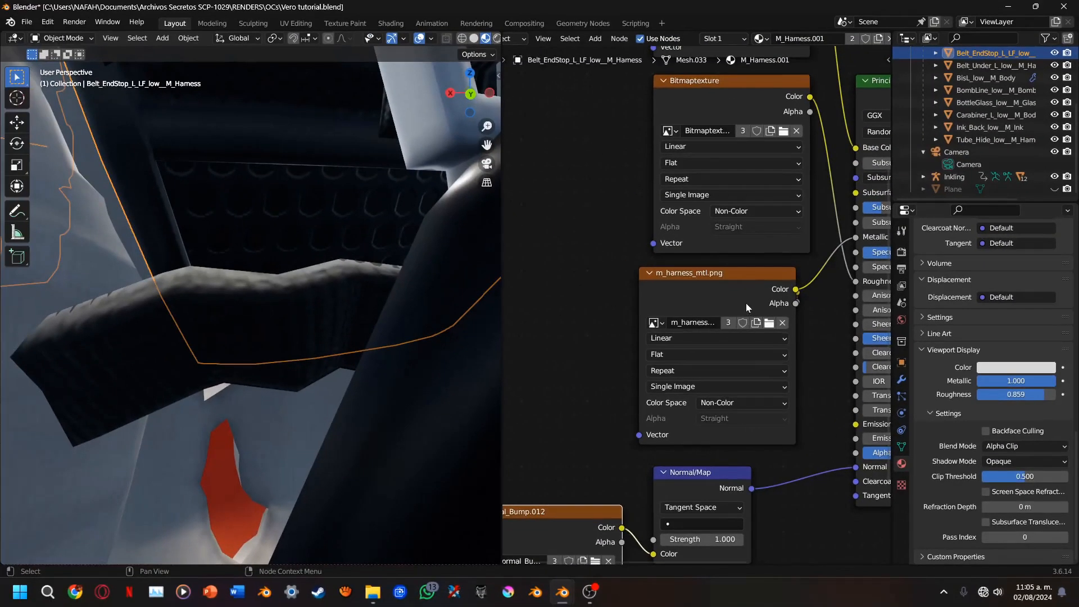
# Move the m_harness_mtl.png node aside, then expand the collapsed m_harness_opa.png node and place it beside the Principled BSDF
pyautogui.moveTo(747, 308); pyautogui.dragTo(627, 228)
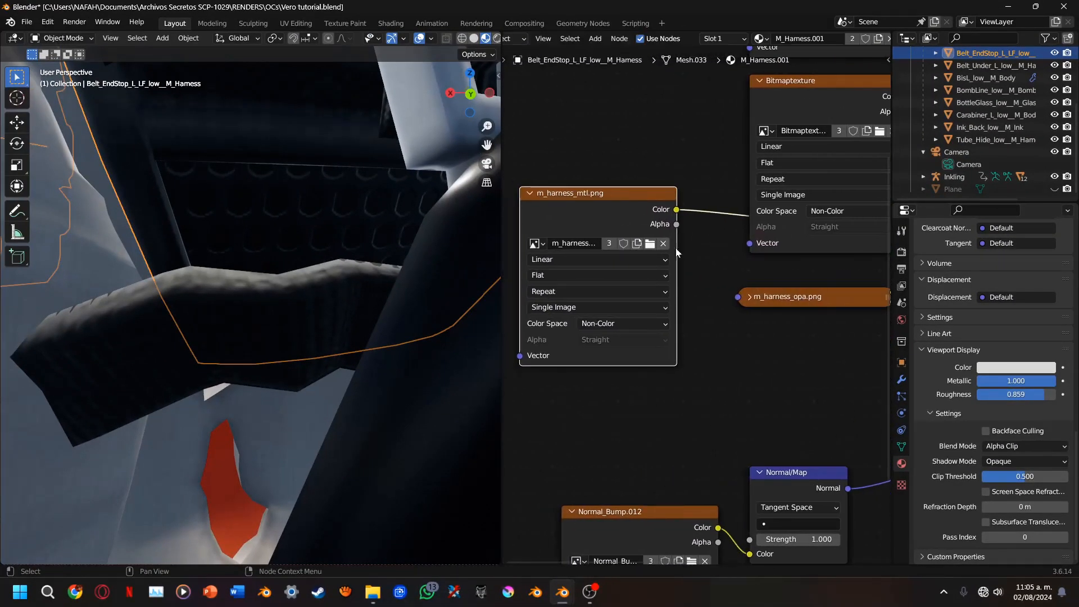
pyautogui.moveTo(792, 298); pyautogui.dragTo(637, 293, button='middle')
pyautogui.scroll(3, 636, 292)
pyautogui.click(636, 292)
pyautogui.press('h')
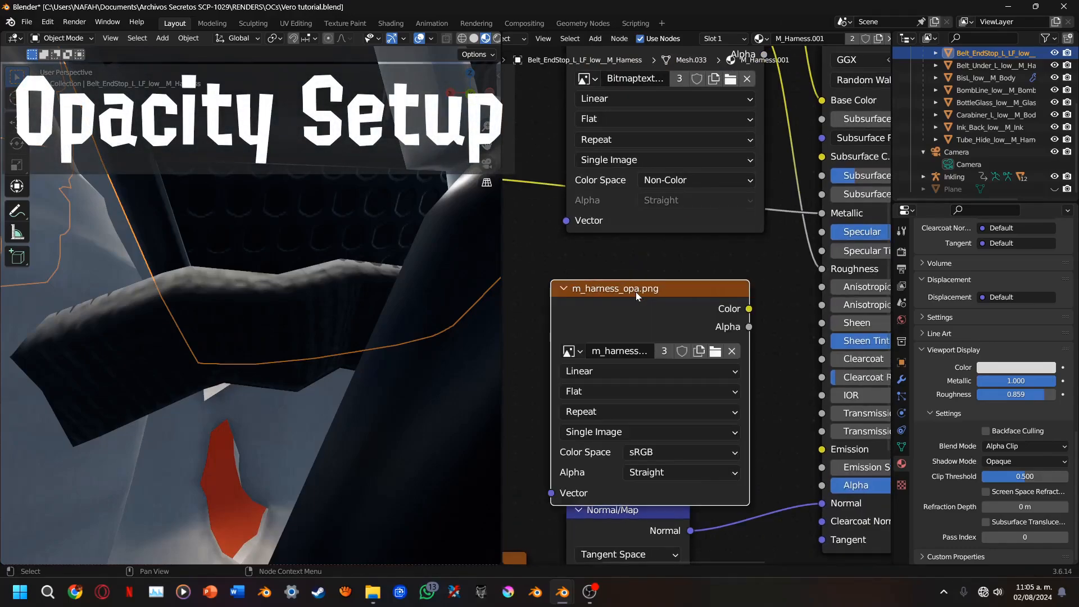
pyautogui.moveTo(636, 292); pyautogui.dragTo(597, 258)
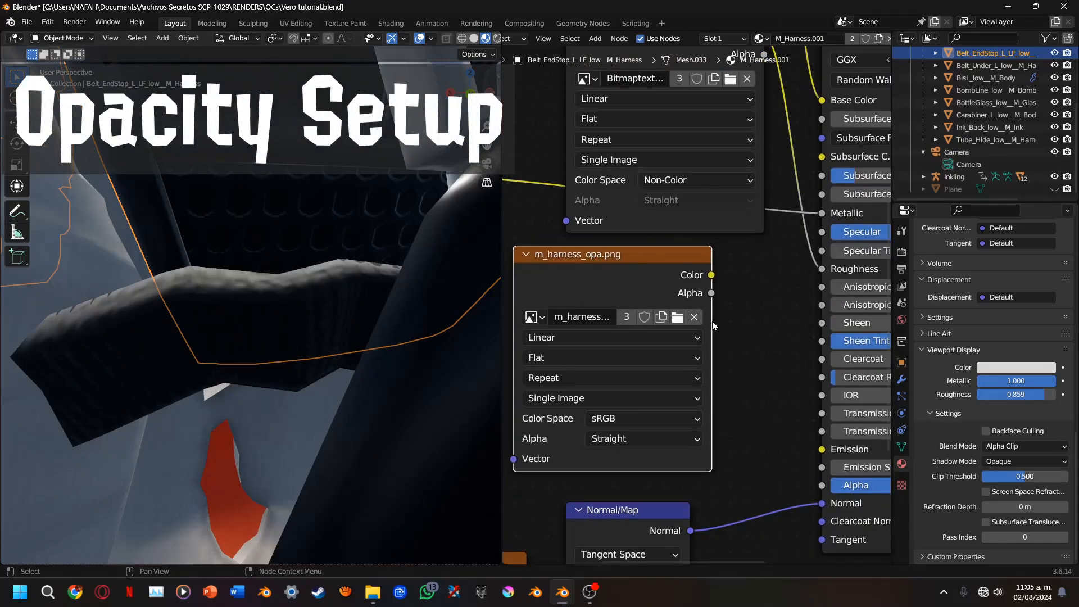
# Load m_harness_opa.png into the opacity texture node and link its Color output to the Principled BSDF's Alpha input
pyautogui.click(677, 317)
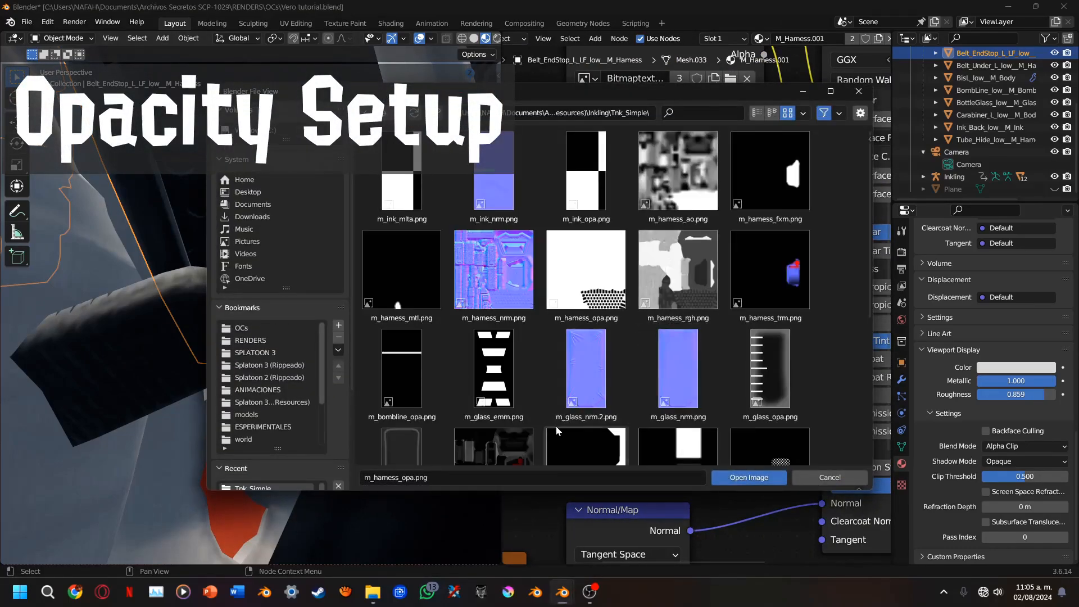
pyautogui.scroll(-3, 590, 360)
pyautogui.scroll(1, 602, 289)
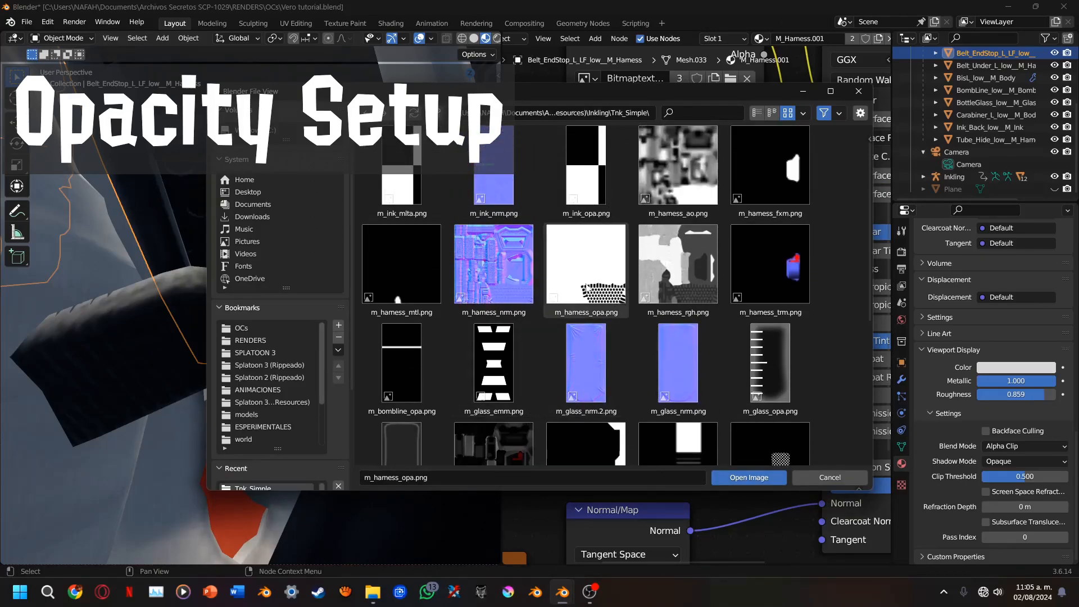
pyautogui.doubleClick(586, 288)
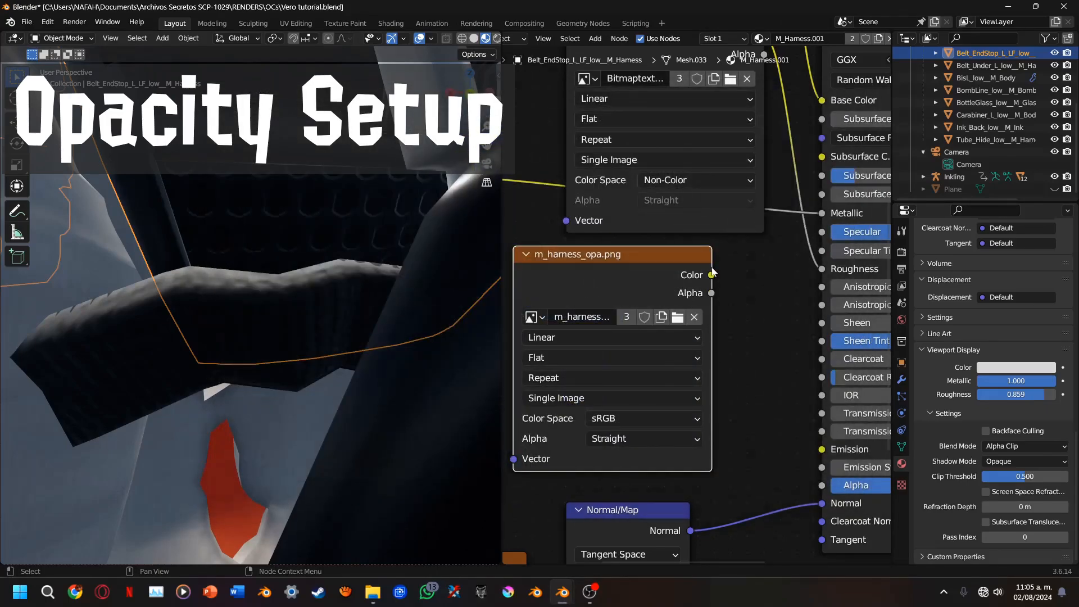
pyautogui.moveTo(711, 275); pyautogui.dragTo(822, 486)
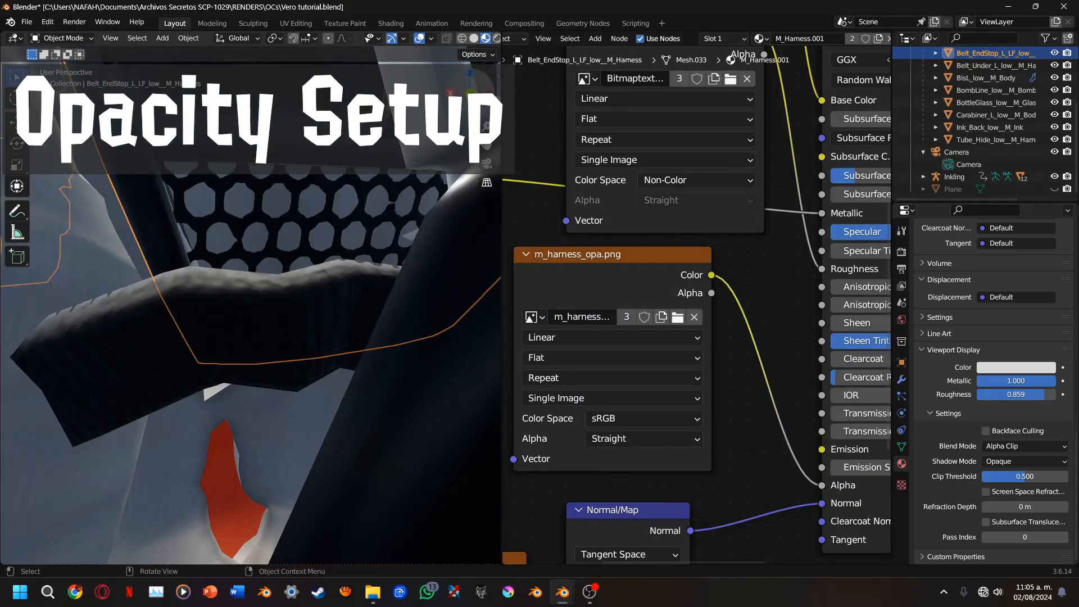
# Set the m_harness_opa.png node's interpolation to Cubic and check the edges of the netting's holes
pyautogui.moveTo(470, 93); pyautogui.dragTo(332, 239)
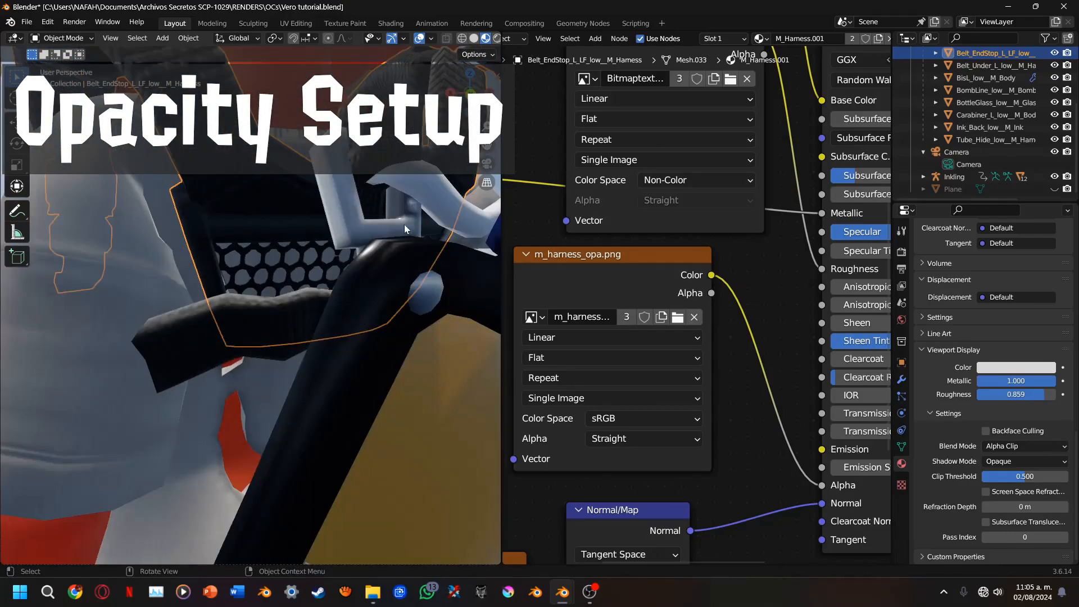
pyautogui.moveTo(618, 341); pyautogui.dragTo(618, 302, button='middle')
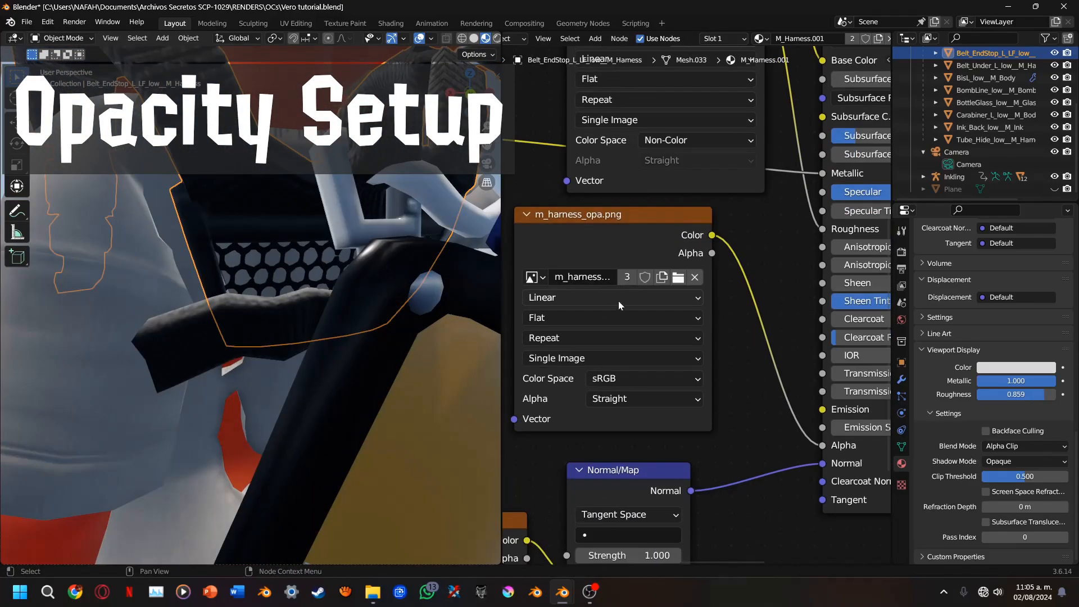
pyautogui.scroll(5, 281, 266)
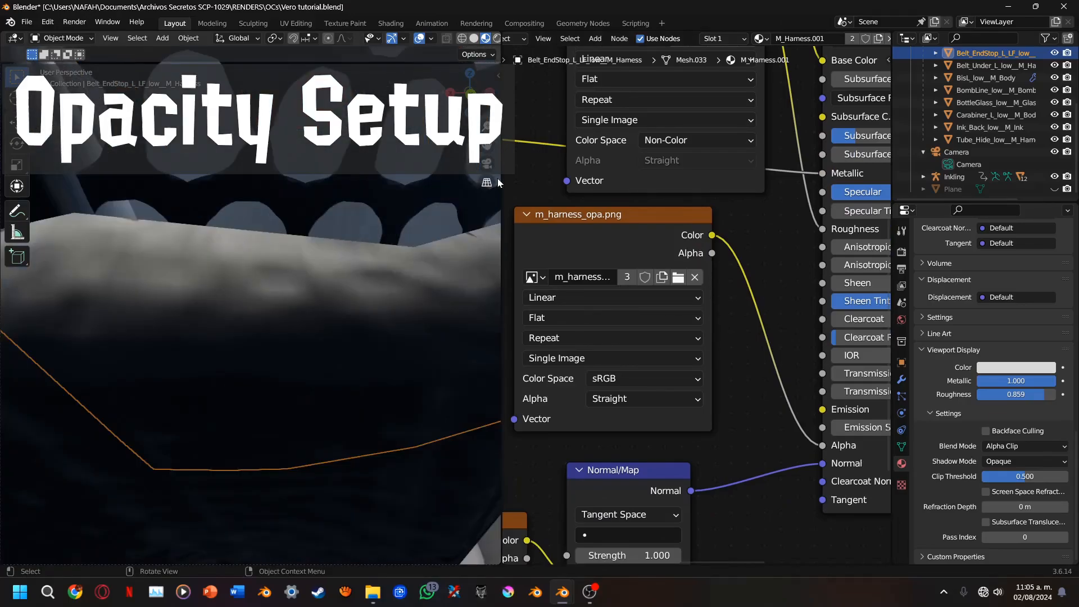
pyautogui.moveTo(488, 149); pyautogui.dragTo(494, 338)
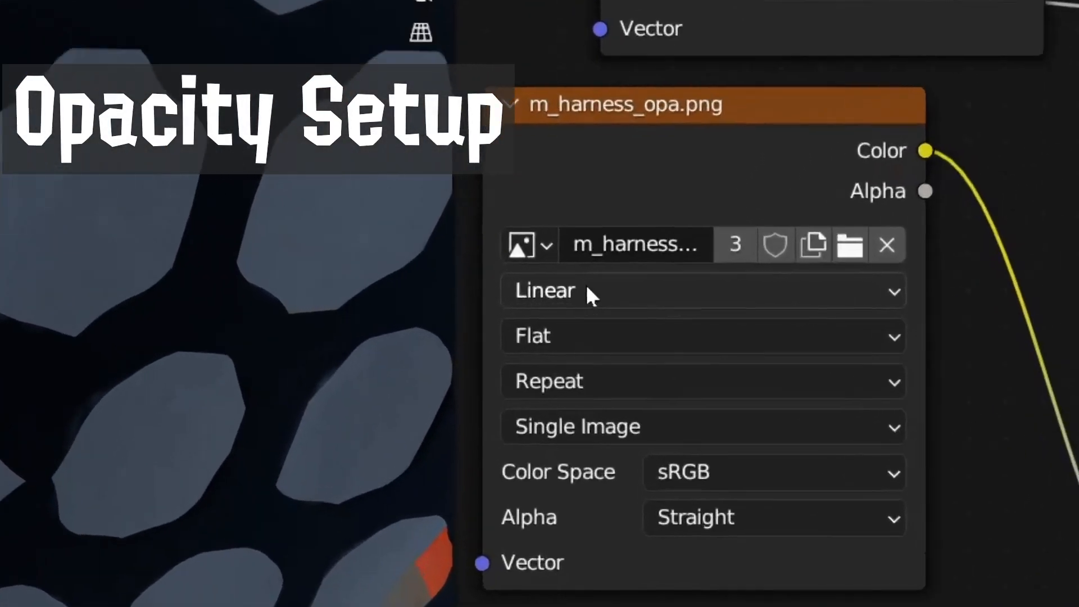
pyautogui.click(587, 290)
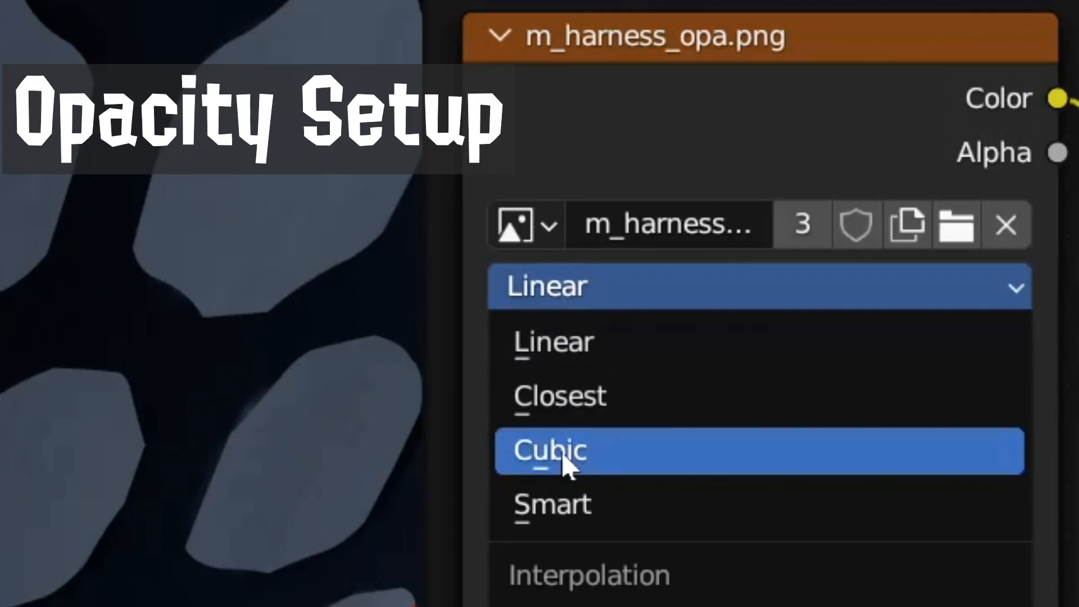
pyautogui.click(561, 461)
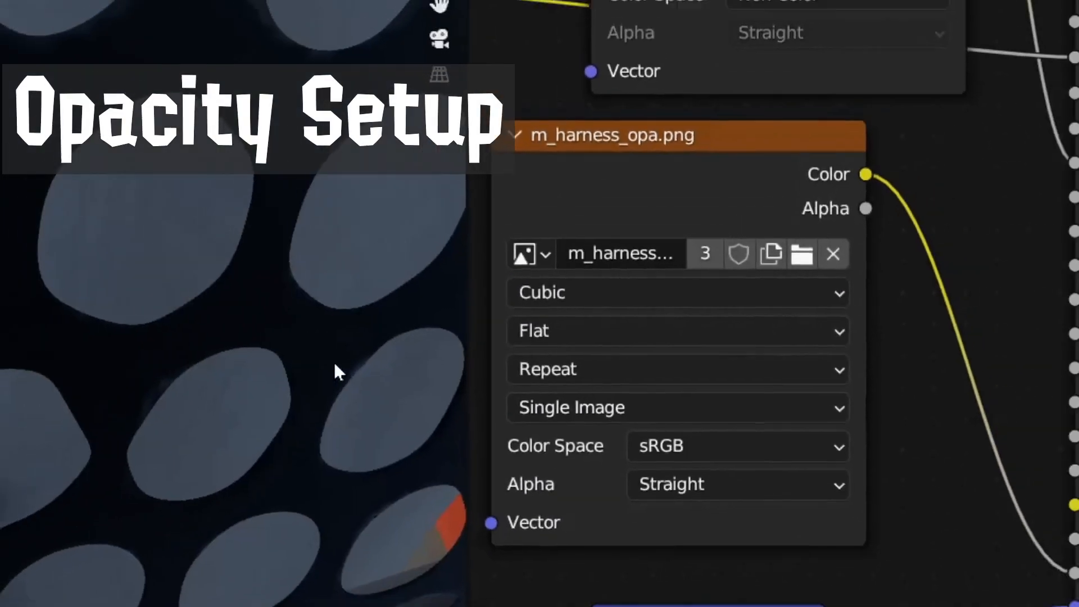
pyautogui.scroll(-9, 332, 361)
pyautogui.scroll(9, 315, 315)
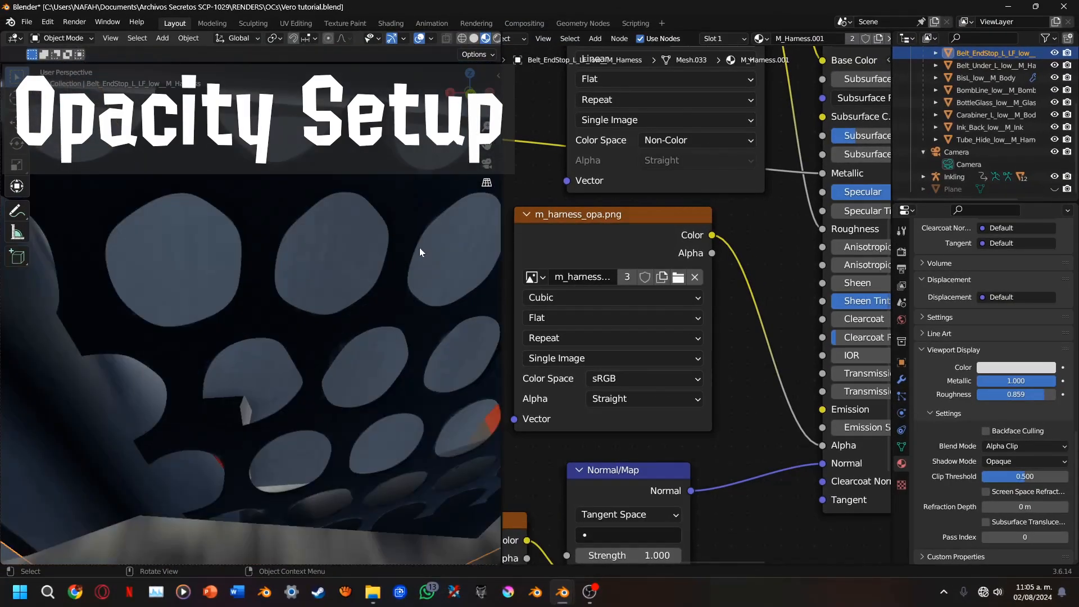
pyautogui.moveTo(470, 89); pyautogui.dragTo(488, 106)
pyautogui.scroll(-10, 470, 119)
# Copy all M_Harness.001 nodes into the Tube_Hide_low mesh's M_Harness material and deselect the mesh
pyautogui.press('a')
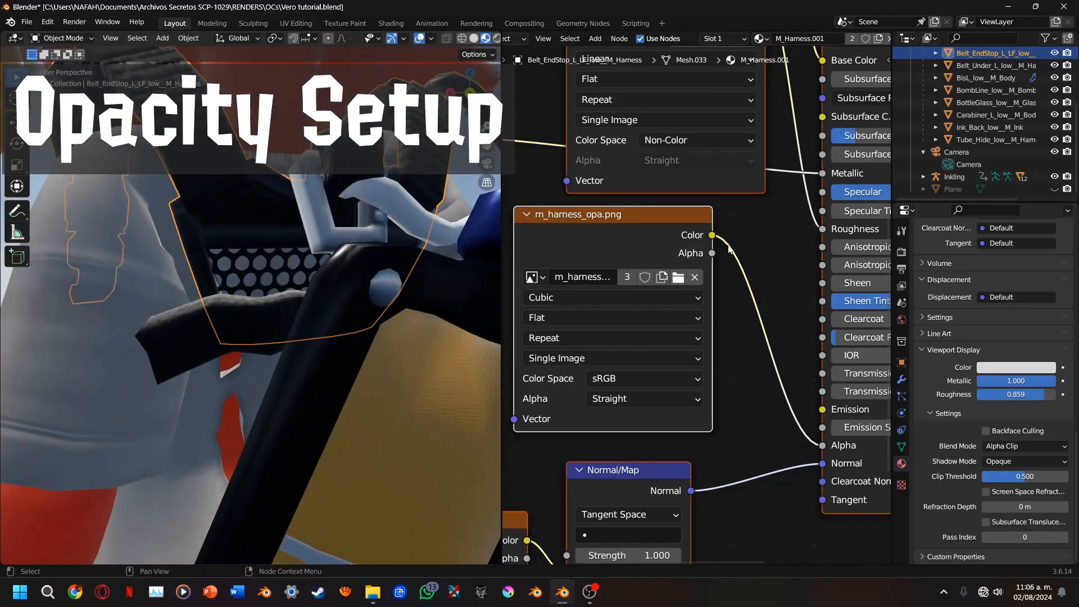
pyautogui.rightClick(677, 250)
pyautogui.click(438, 221)
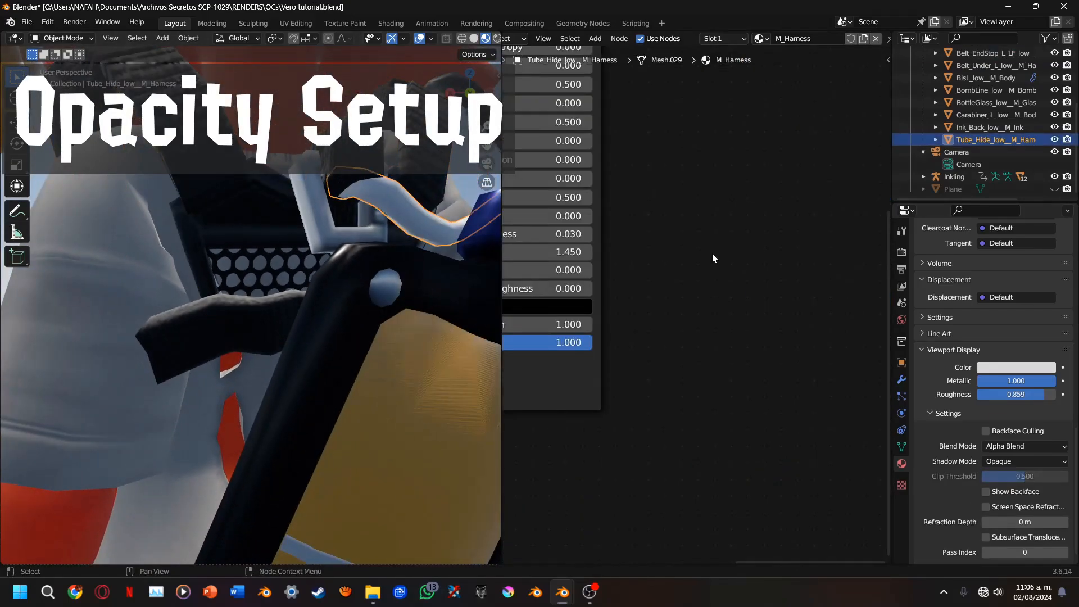
pyautogui.moveTo(699, 251); pyautogui.dragTo(766, 357, button='middle')
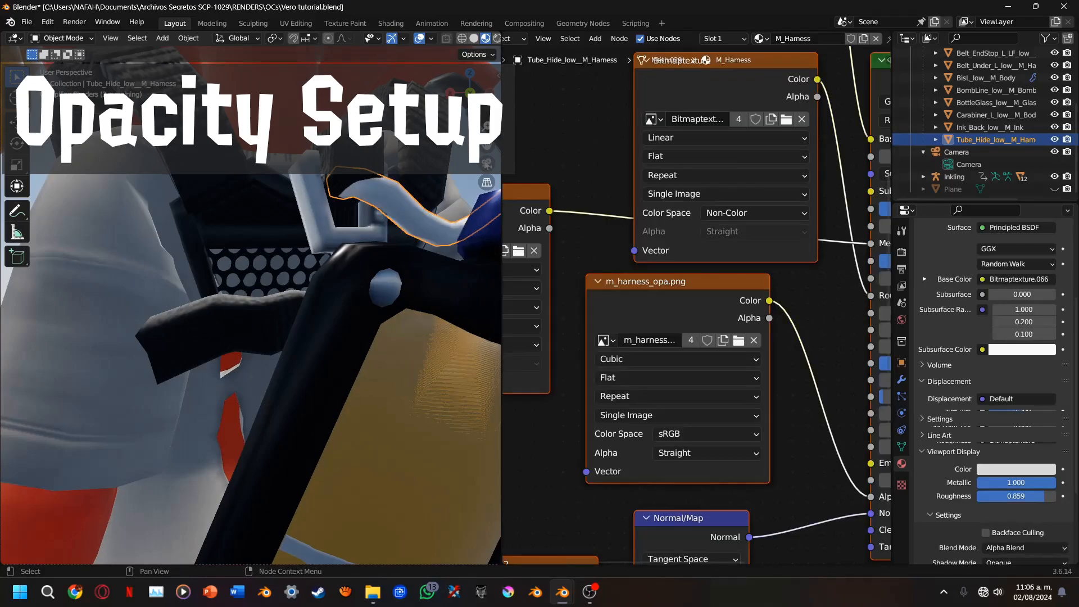
pyautogui.moveTo(488, 145); pyautogui.dragTo(366, 216)
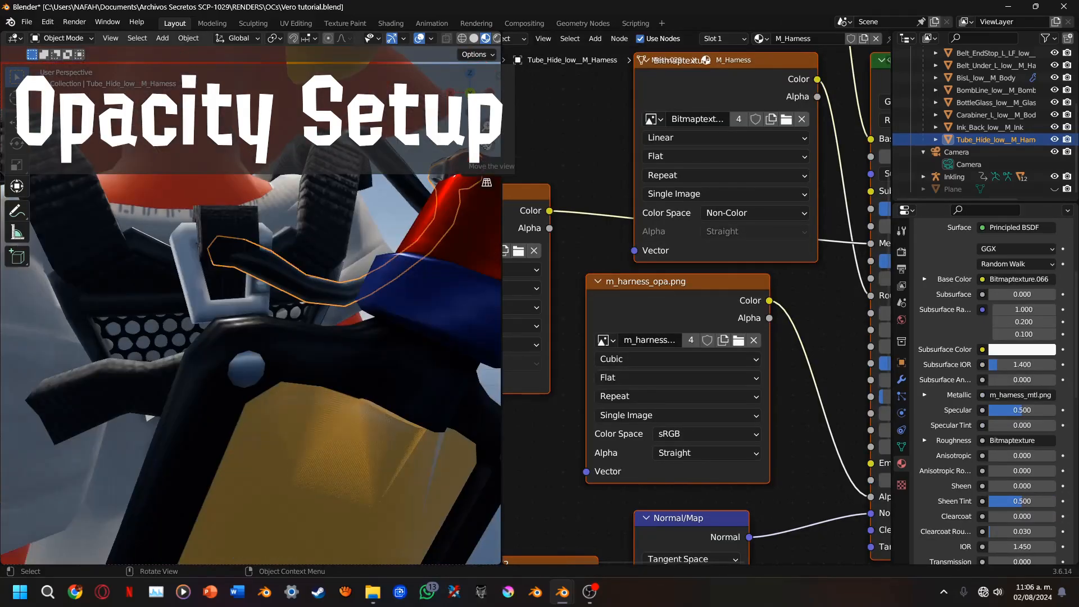
pyautogui.hotkey('alt', 'a')
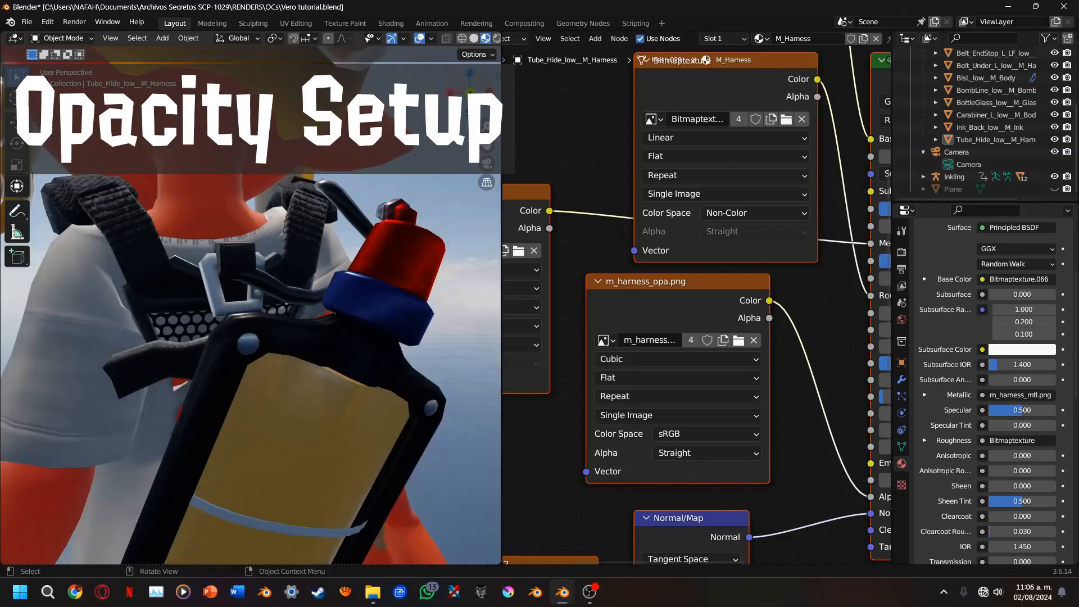
# Select the logo mesh on the shoe and link the Bitmaptexture.058 node's Color output to the Principled BSDF's Alpha input
pyautogui.moveTo(185, 349); pyautogui.dragTo(377, 349, button='middle')
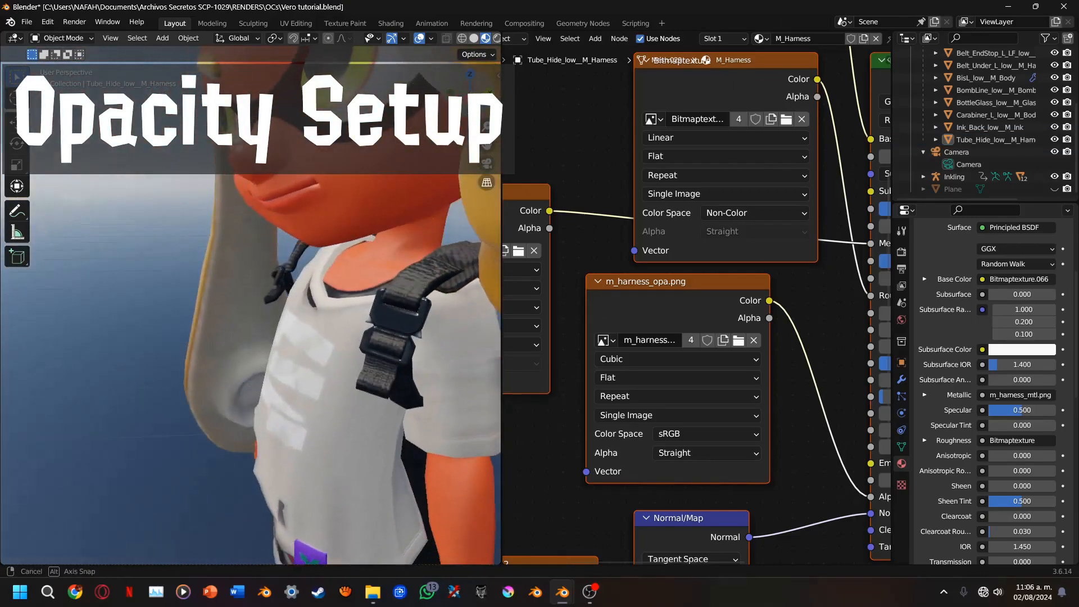
pyautogui.moveTo(270, 348); pyautogui.dragTo(287, 348, button='middle')
pyautogui.moveTo(488, 145); pyautogui.dragTo(478, 4)
pyautogui.scroll(1, 297, 322)
pyautogui.scroll(4, 298, 322)
pyautogui.click(351, 298)
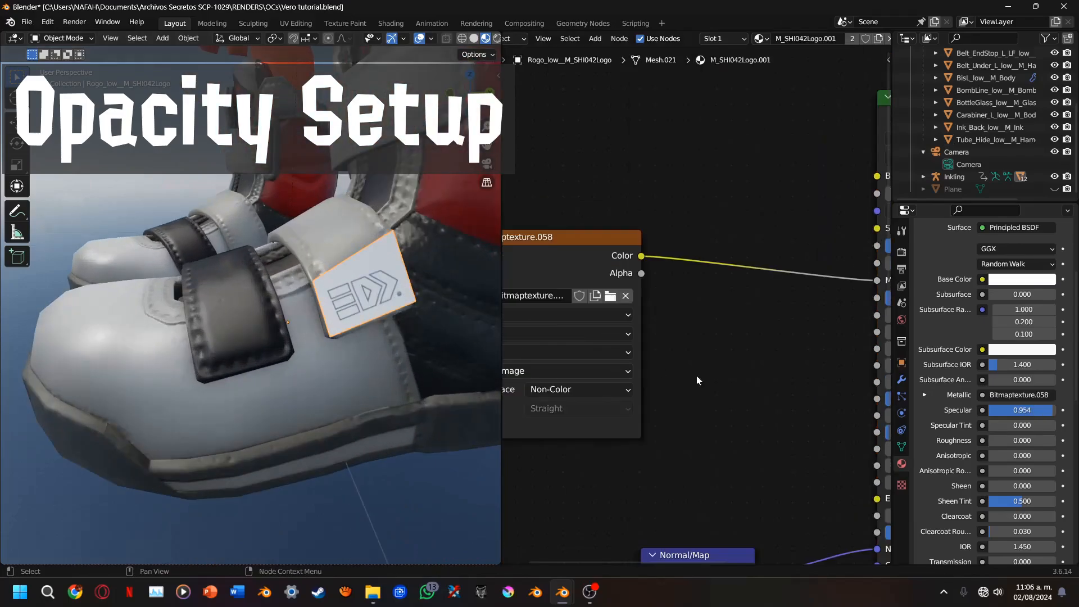
pyautogui.moveTo(701, 382); pyautogui.dragTo(739, 324, button='middle')
pyautogui.moveTo(647, 191); pyautogui.dragTo(777, 473)
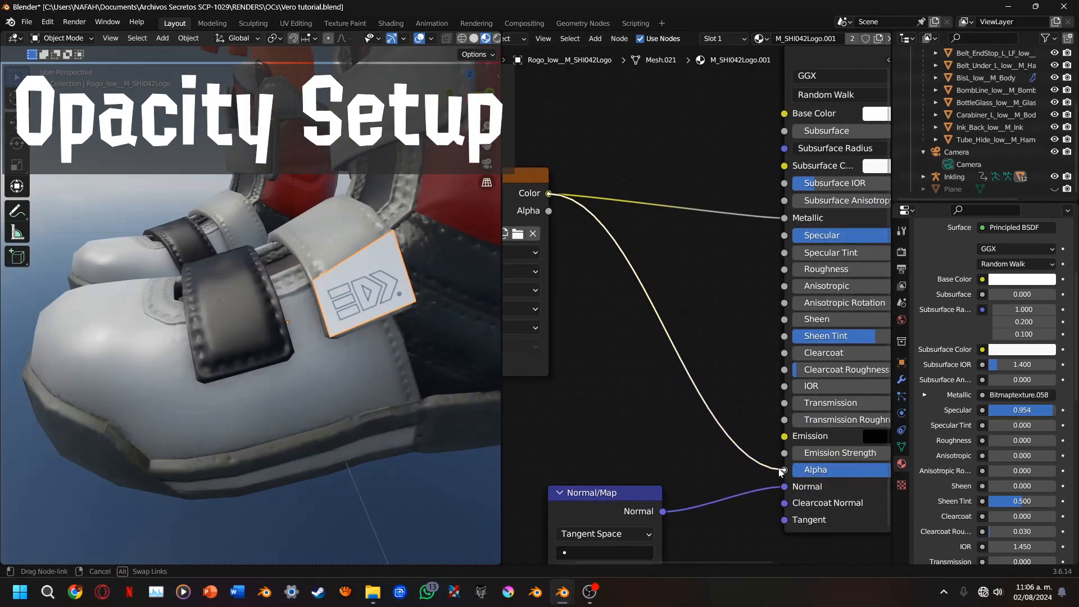
# Deselect the logo mesh and examine the shoes, then the whole character and the face through the camera view
pyautogui.hotkey('alt', 'a')
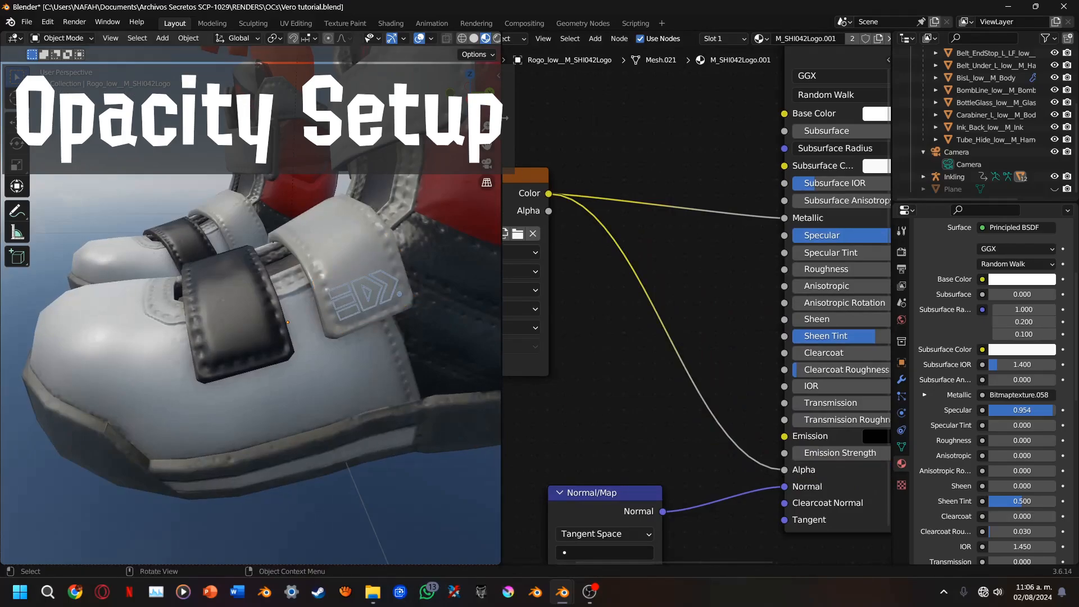
pyautogui.scroll(1, 414, 263)
pyautogui.moveTo(470, 80); pyautogui.dragTo(520, 109)
pyautogui.scroll(-6, 400, 198)
pyautogui.scroll(8, 460, 148)
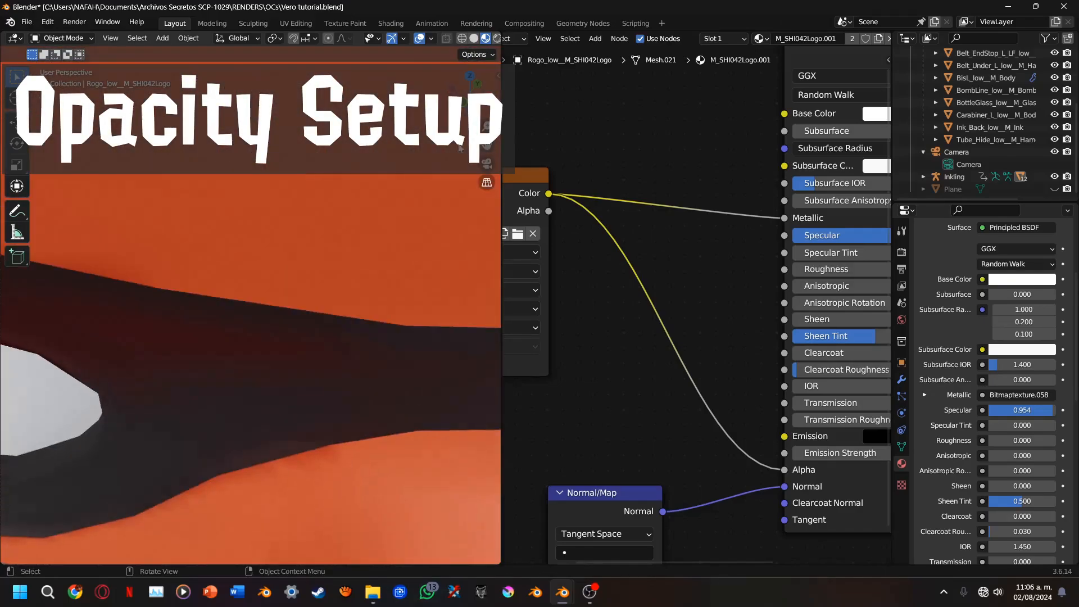
pyautogui.moveTo(460, 148); pyautogui.dragTo(407, 194, button='middle')
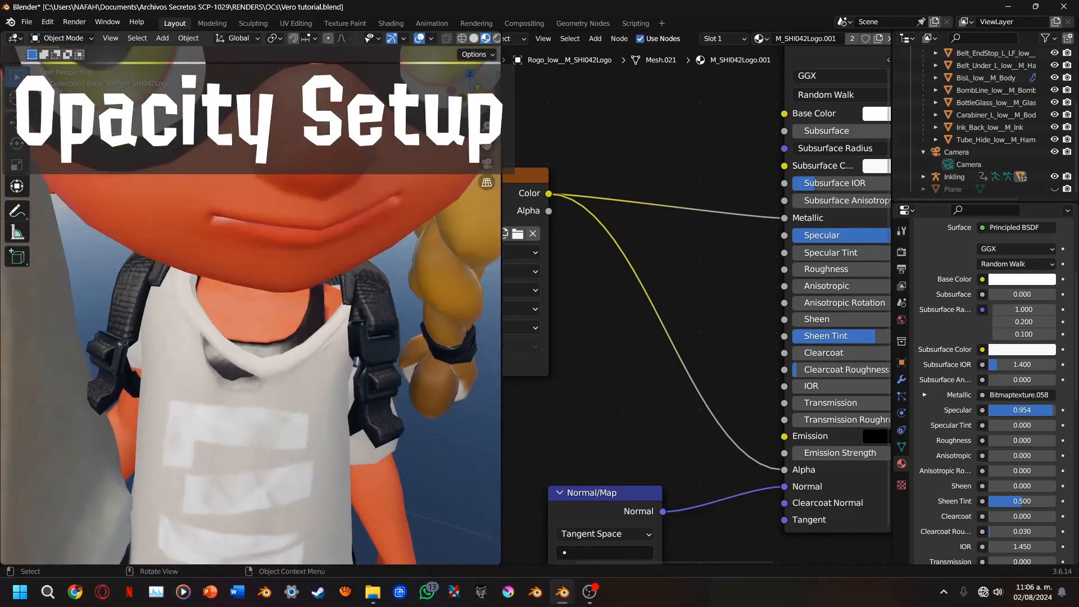
pyautogui.press('KP_0')
pyautogui.scroll(6, 487, 182)
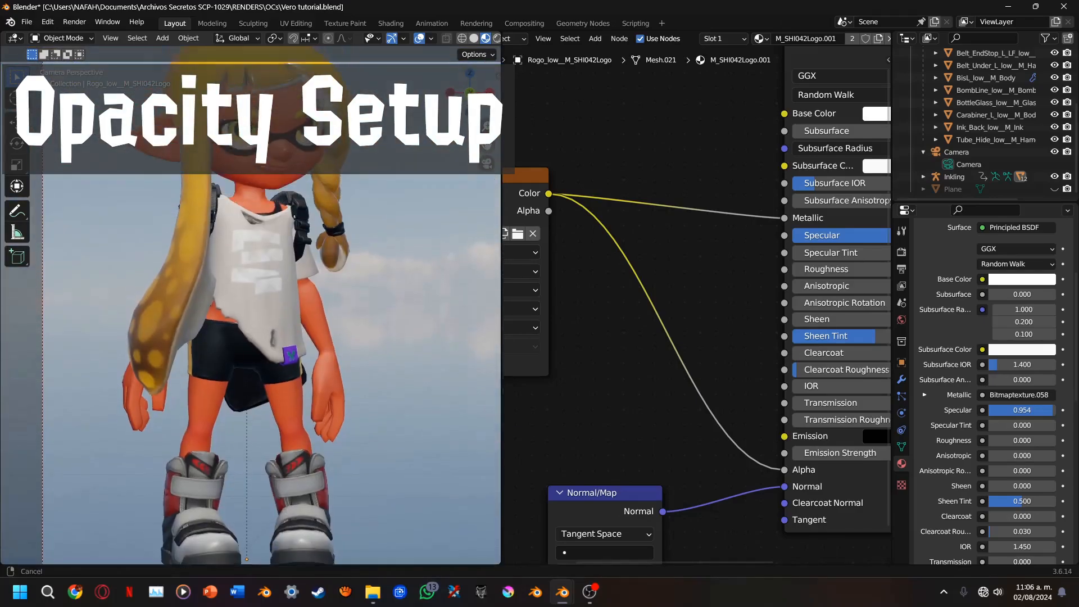
pyautogui.scroll(4, 487, 182)
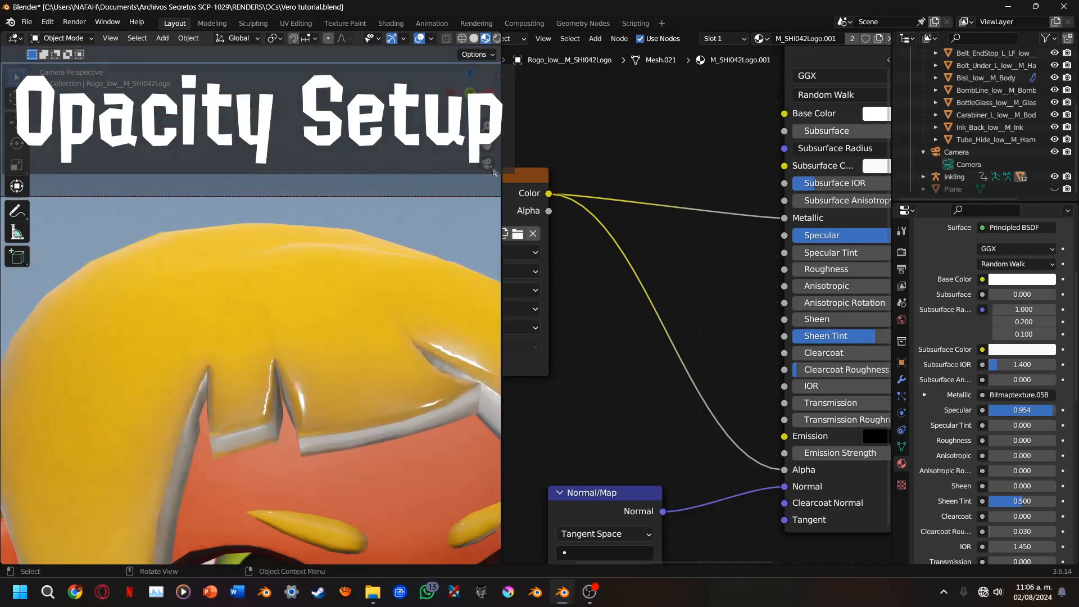
pyautogui.moveTo(487, 145); pyautogui.dragTo(436, 0)
pyautogui.moveTo(366, 283); pyautogui.dragTo(346, 244)
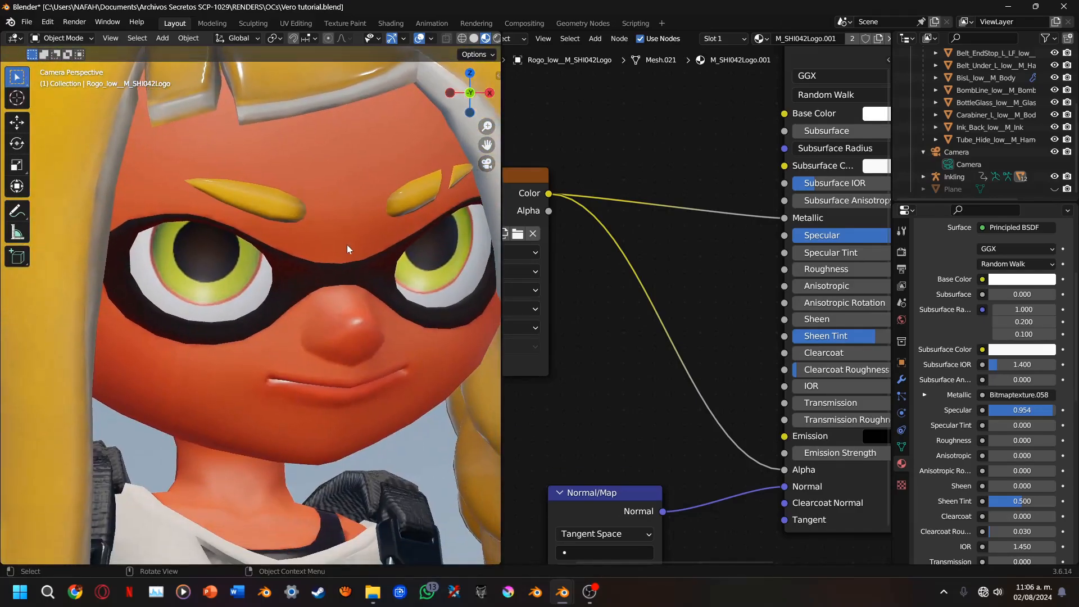
# Select the Body_Model__M_Face mesh and add an empty second material slot to it
pyautogui.click(313, 277)
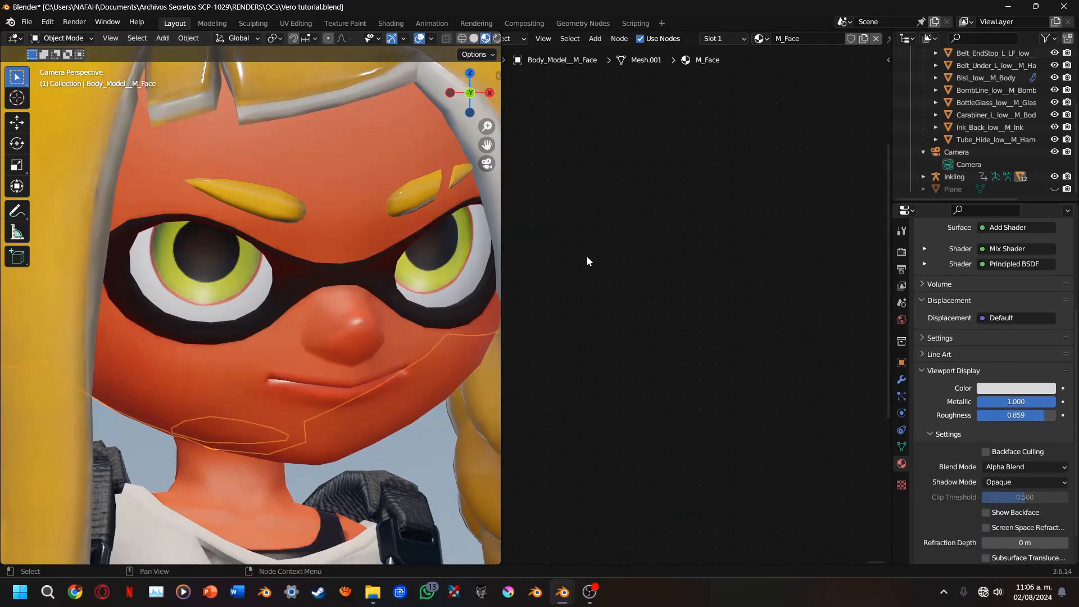
pyautogui.moveTo(587, 257); pyautogui.dragTo(714, 358, button='middle')
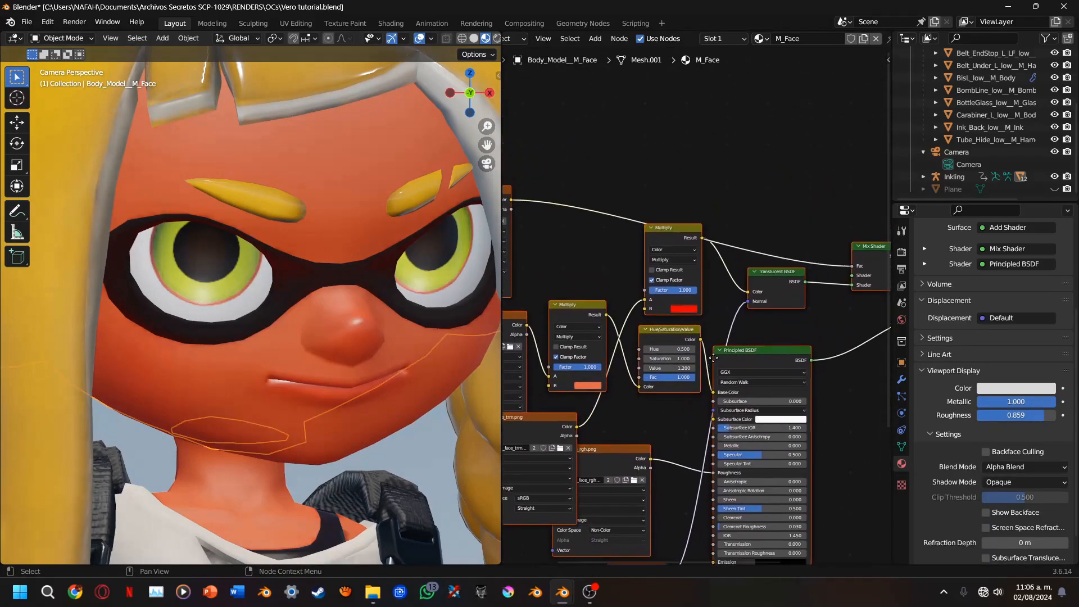
pyautogui.scroll(2, 697, 338)
pyautogui.click(681, 313)
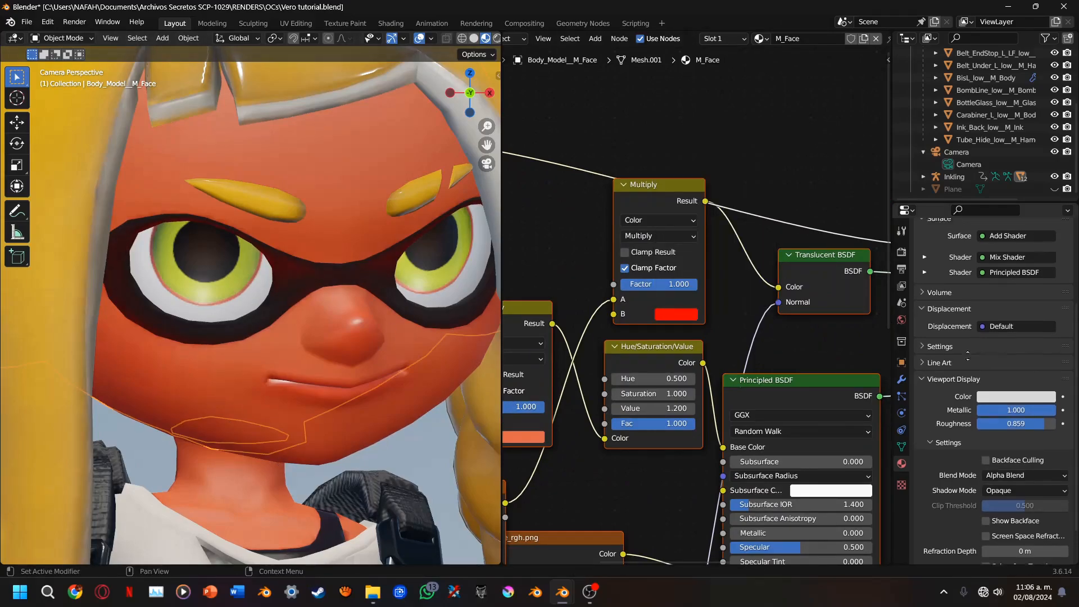
pyautogui.scroll(5, 1012, 309)
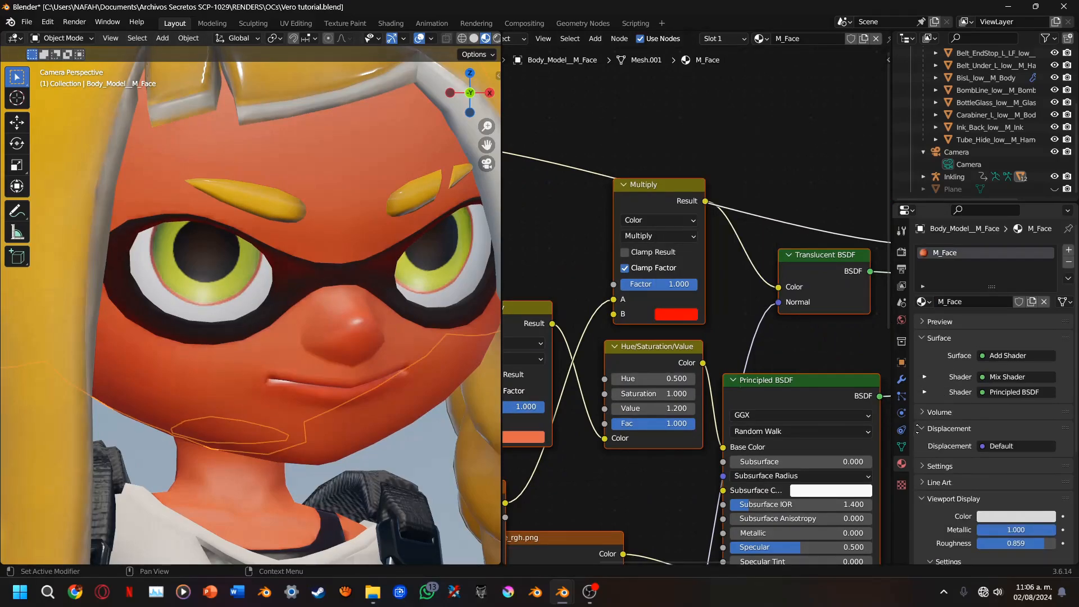
pyautogui.click(1068, 251)
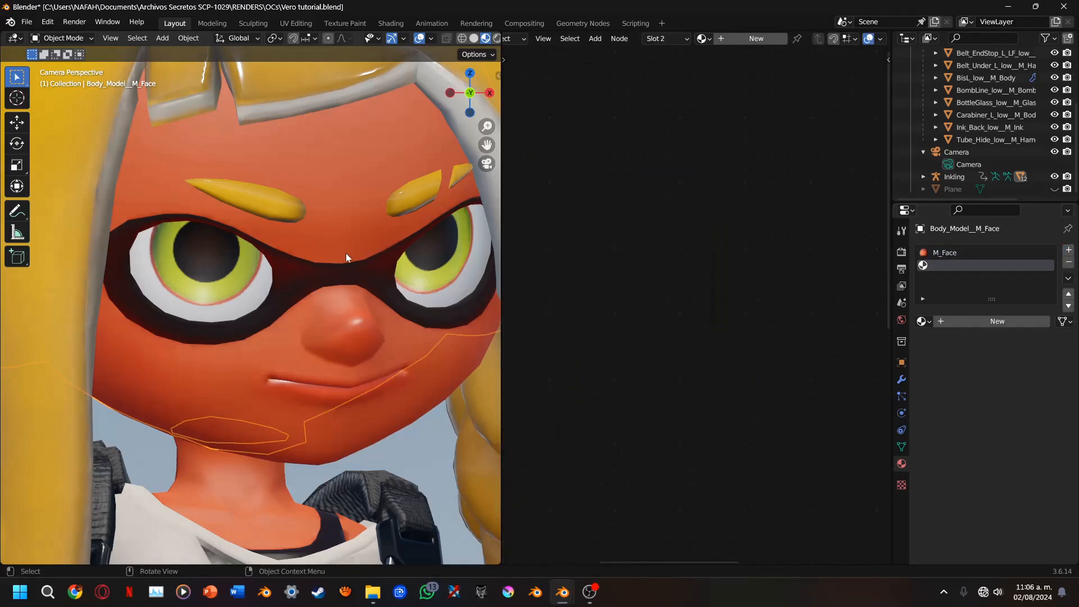
# Isolate the face mesh by hiding all the other objects in the scene
pyautogui.press('Tab')
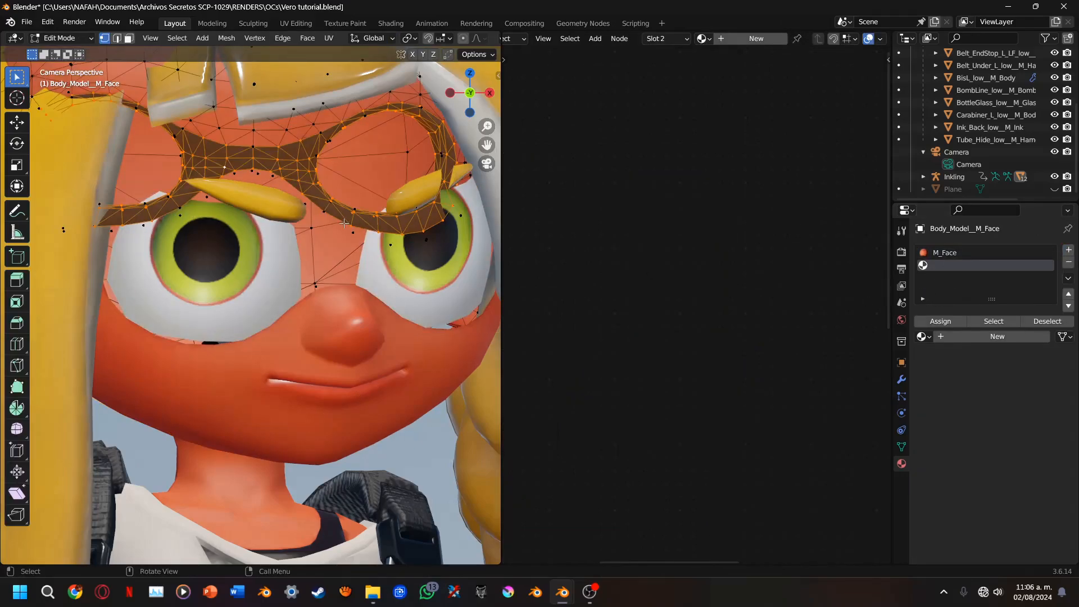
pyautogui.press('Tab')
pyautogui.press('Tab')
pyautogui.press('Tab')
pyautogui.press('a')
pyautogui.press('g')
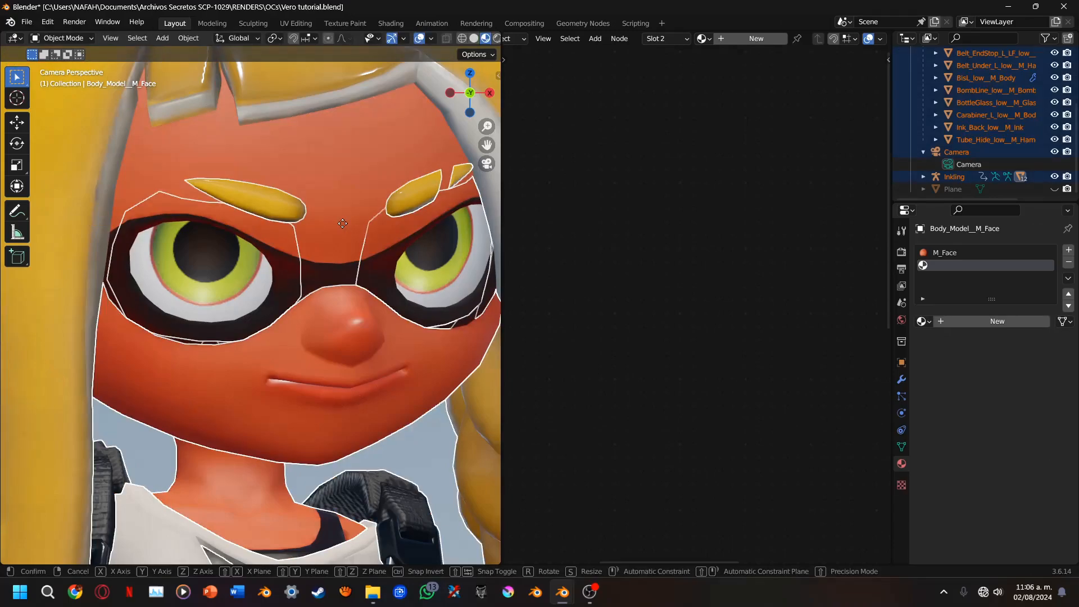
pyautogui.click(343, 224)
pyautogui.hotkey('ctrl', 'z')
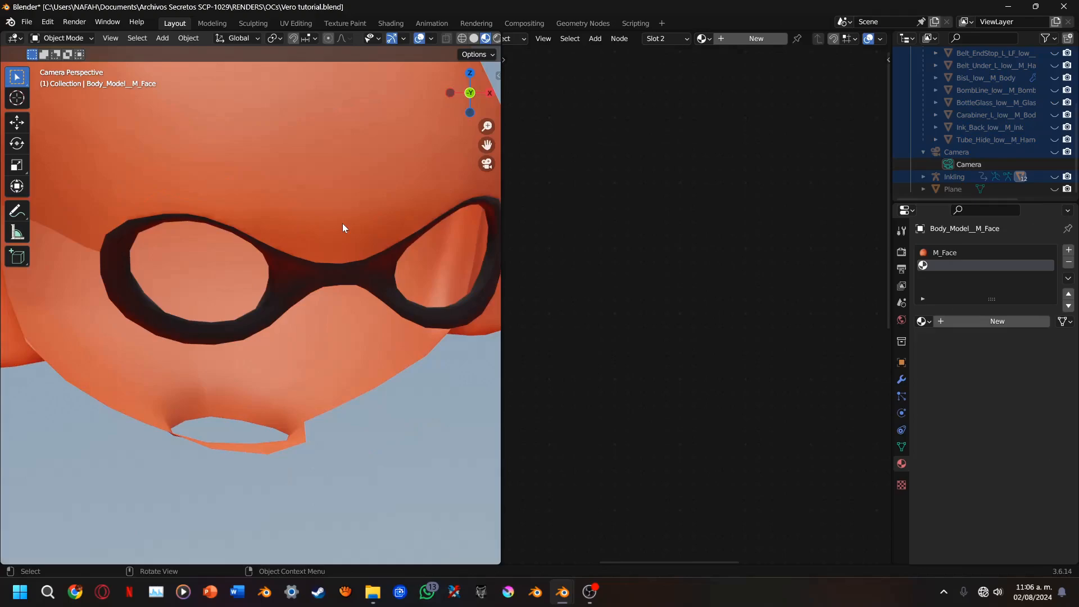
# Select the linked geometry of both halves of the eye mask in Edit Mode and assign it to the empty second material slot
pyautogui.press('Tab')
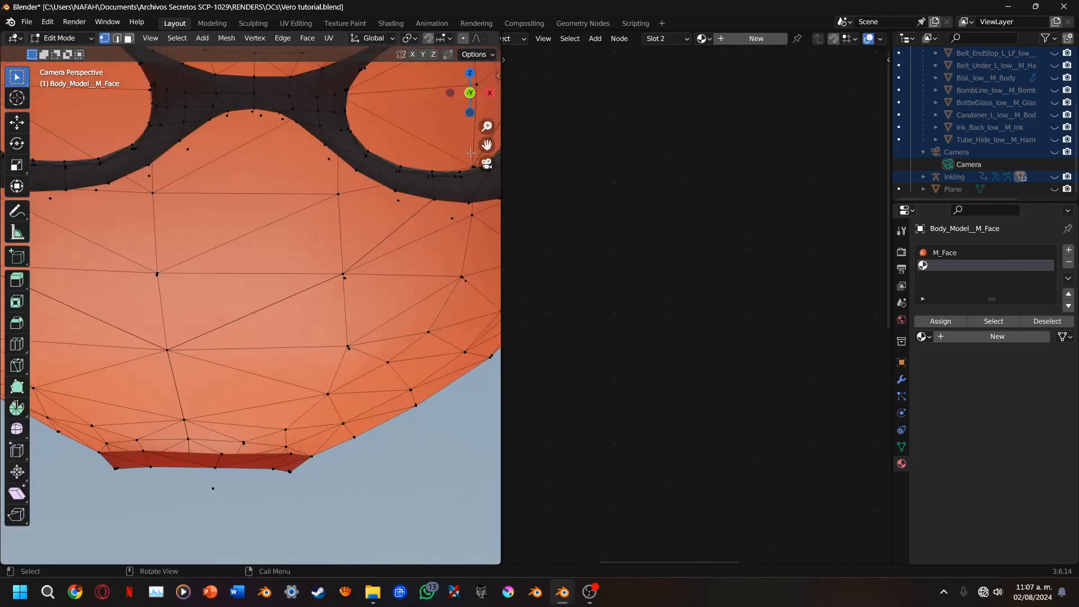
pyautogui.moveTo(485, 149); pyautogui.dragTo(512, 337)
pyautogui.scroll(5, 351, 279)
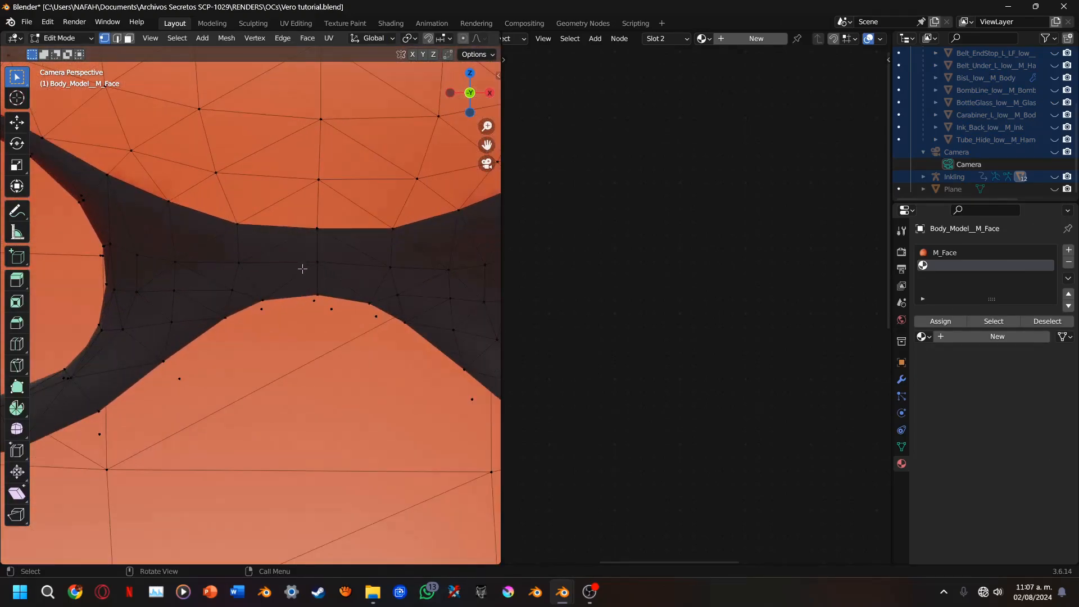
pyautogui.click(260, 269)
pyautogui.click(256, 265)
pyautogui.hotkey('ctrl', 'l')
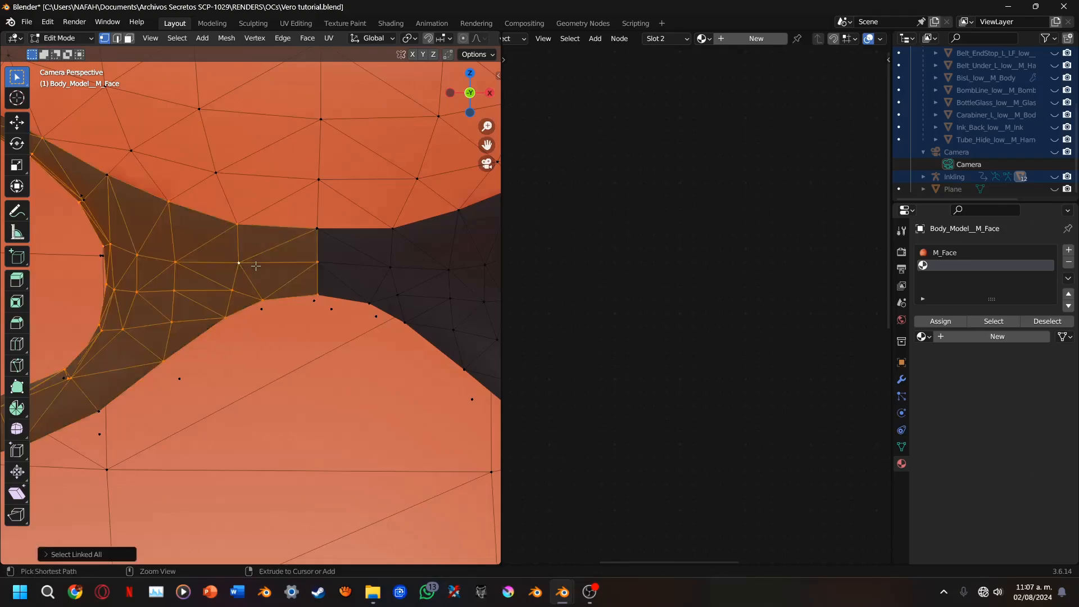
pyautogui.scroll(-3, 256, 266)
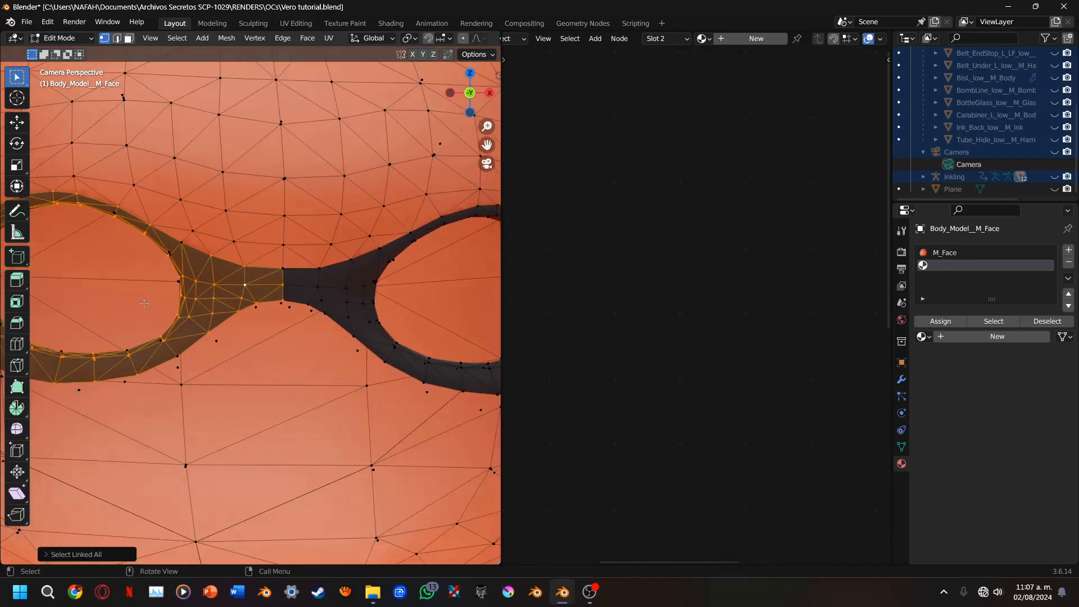
pyautogui.scroll(-3, 144, 304)
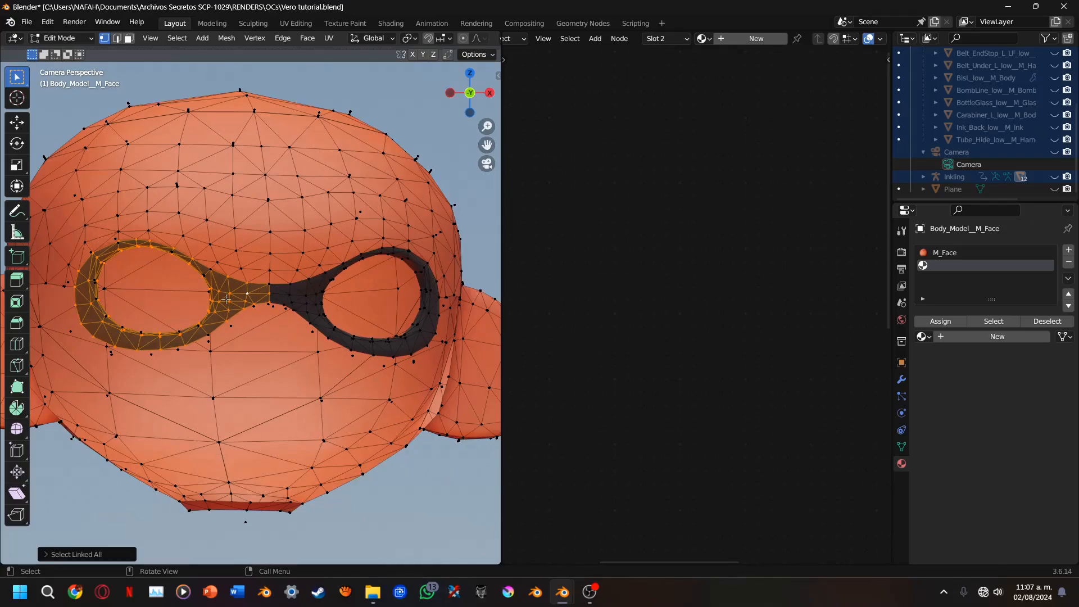
pyautogui.scroll(4, 226, 299)
pyautogui.keyDown('shift'); pyautogui.click(338, 281); pyautogui.keyUp('shift')
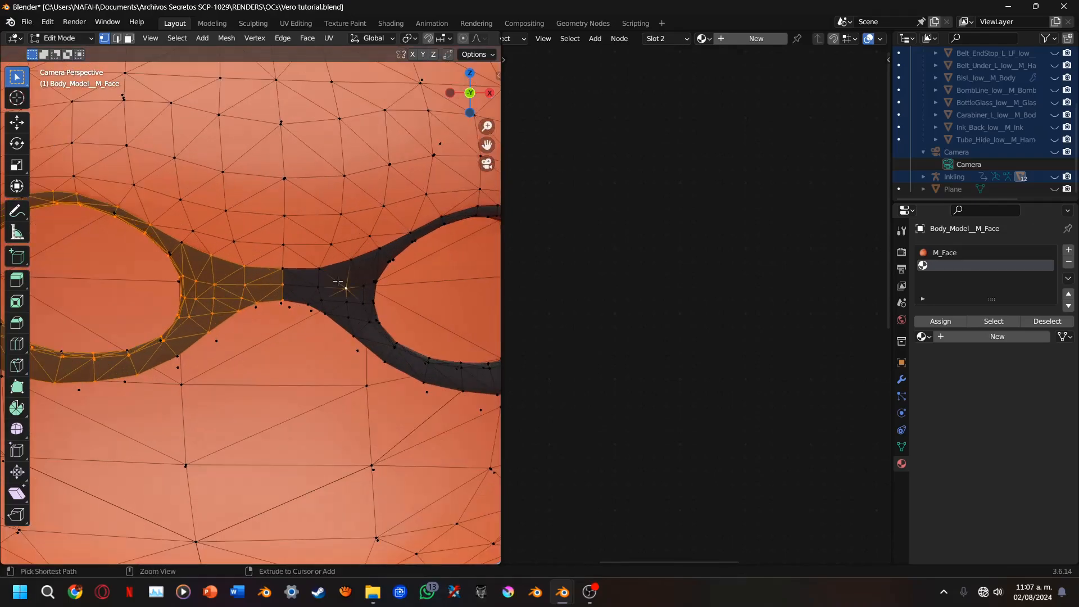
pyautogui.hotkey('ctrl', 'l')
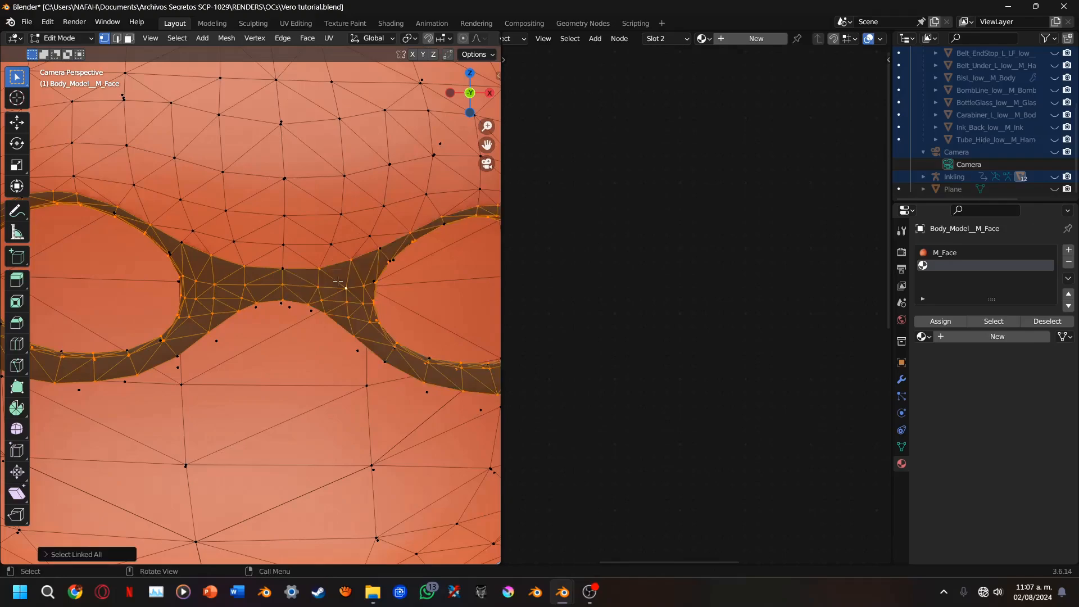
pyautogui.click(956, 321)
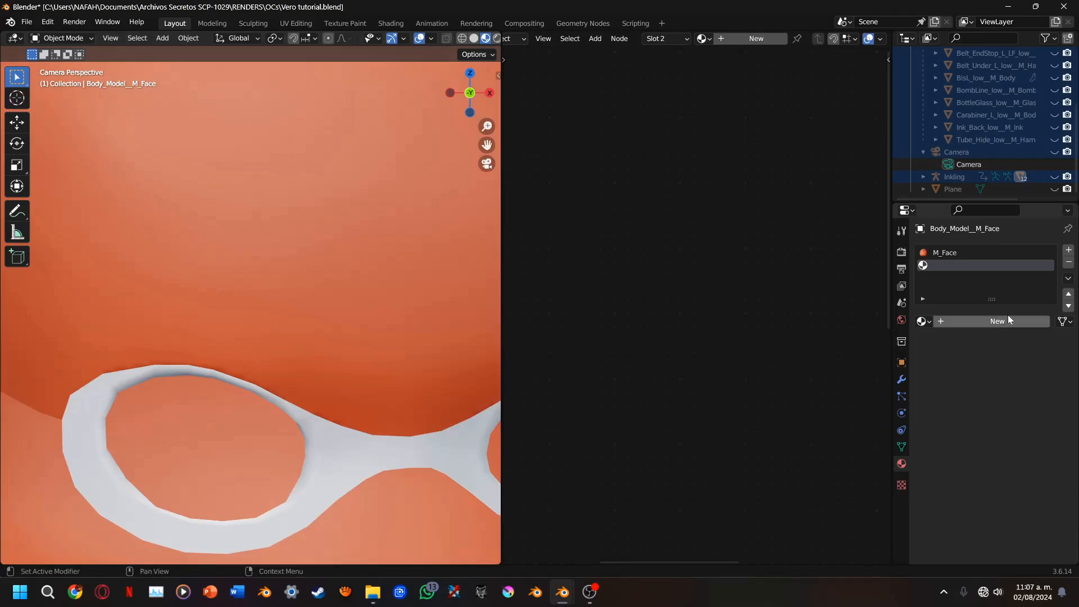
# Create a new material in the mask's slot, unhide all objects and select only the face mesh
pyautogui.click(1008, 318)
pyautogui.scroll(-5, 335, 299)
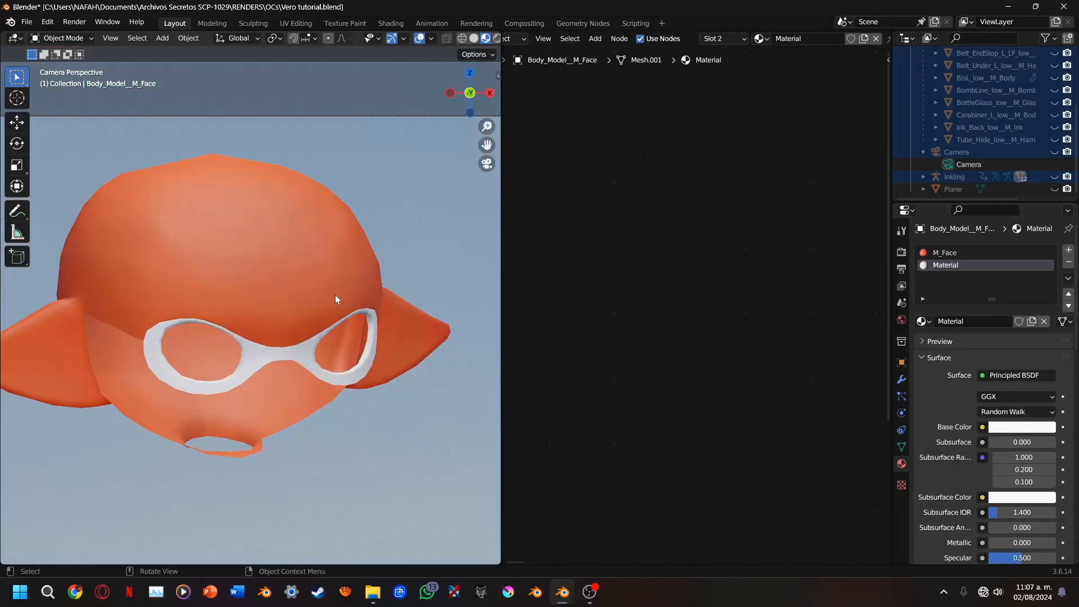
pyautogui.hotkey('alt', 'h')
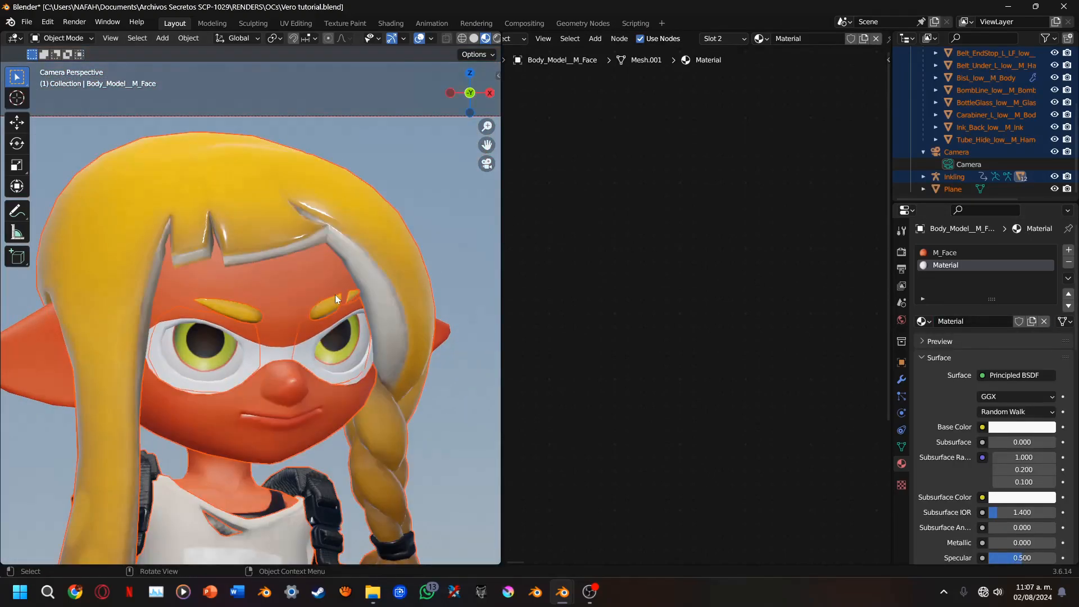
pyautogui.click(288, 329)
# Set the new mask material's base color to black
pyautogui.click(1003, 428)
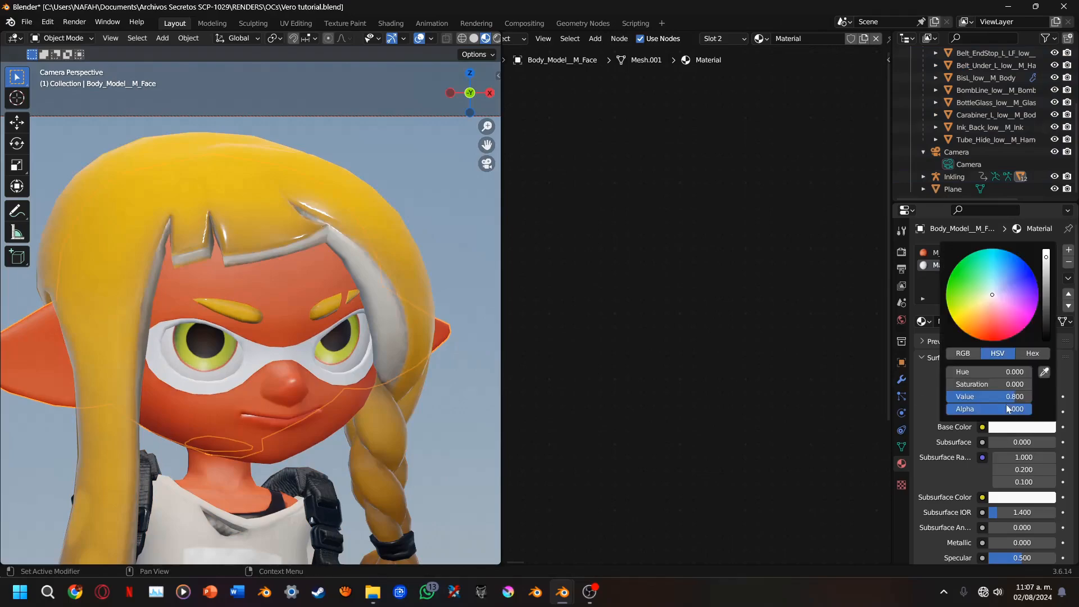
pyautogui.moveTo(1006, 397); pyautogui.dragTo(942, 397)
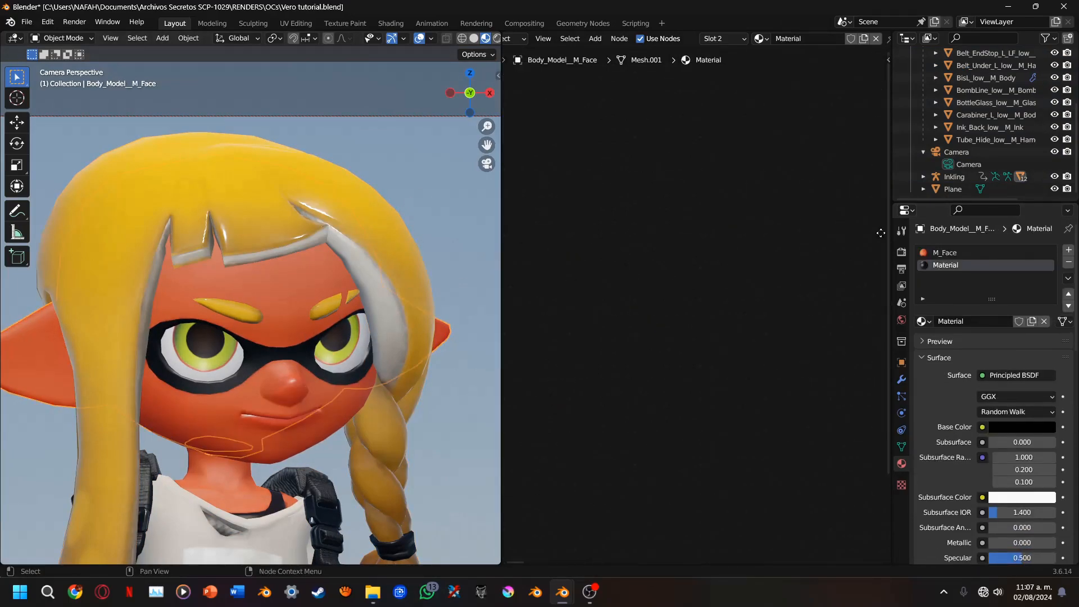
# Replace the new mask material's nodes with a copy of all the M_Face nodes
pyautogui.click(959, 252)
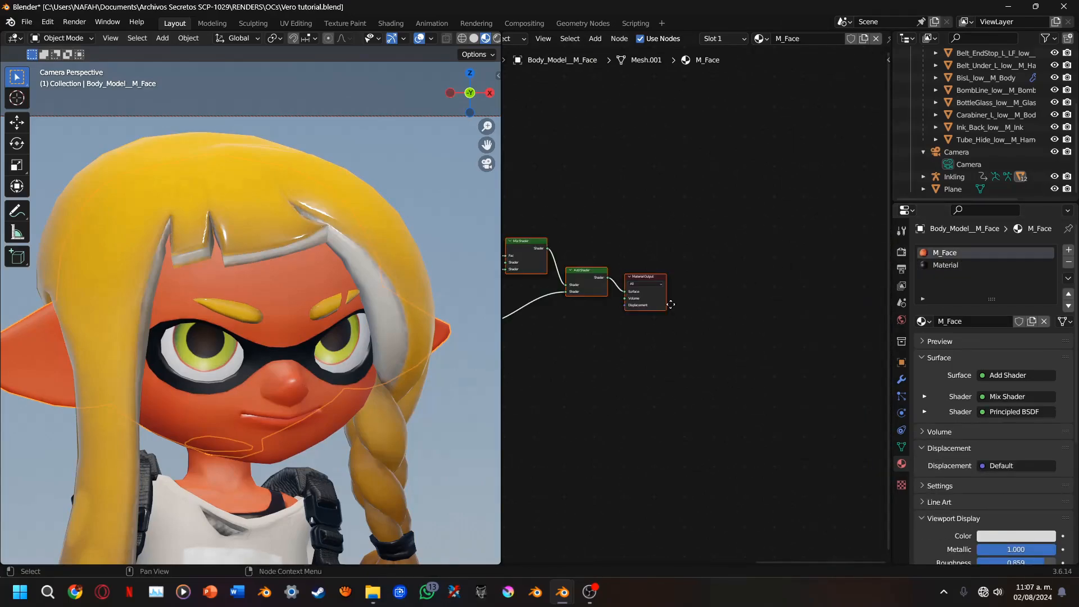
pyautogui.moveTo(630, 318); pyautogui.dragTo(795, 299, button='middle')
pyautogui.rightClick(795, 299)
pyautogui.click(982, 265)
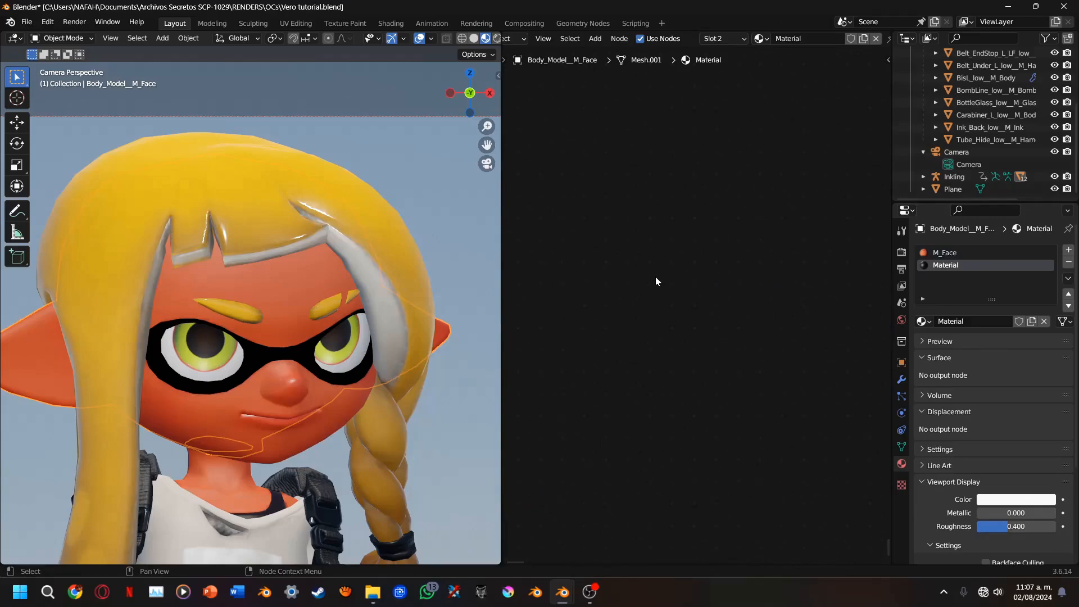
pyautogui.hotkey('ctrl', 'v')
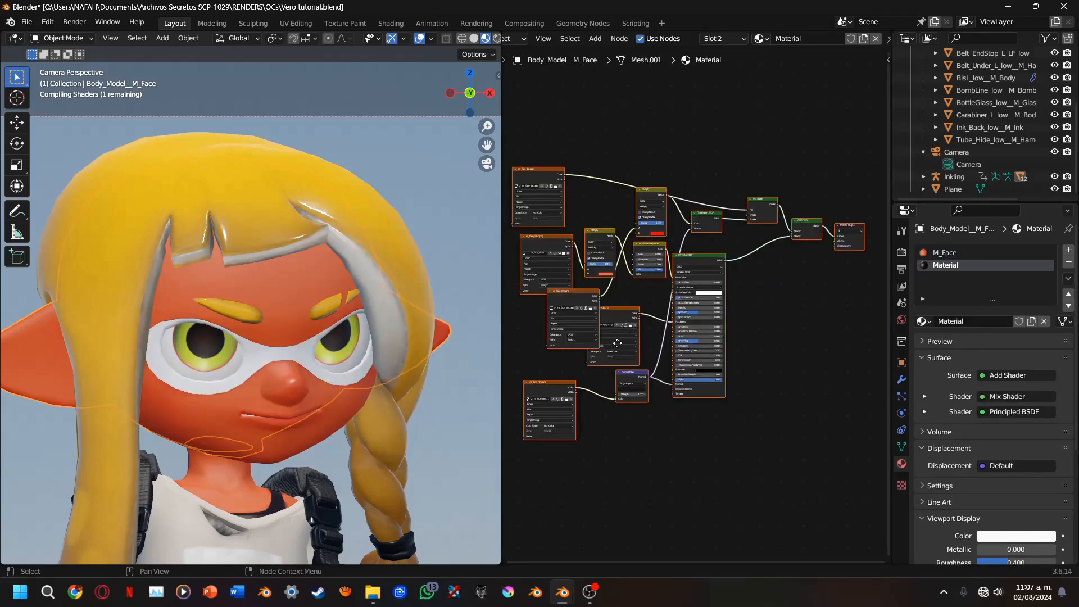
# Link the Principled BSDF output directly to the Material Output's Surface input in the mask material, bypassing the Add Shader
pyautogui.scroll(3, 618, 343)
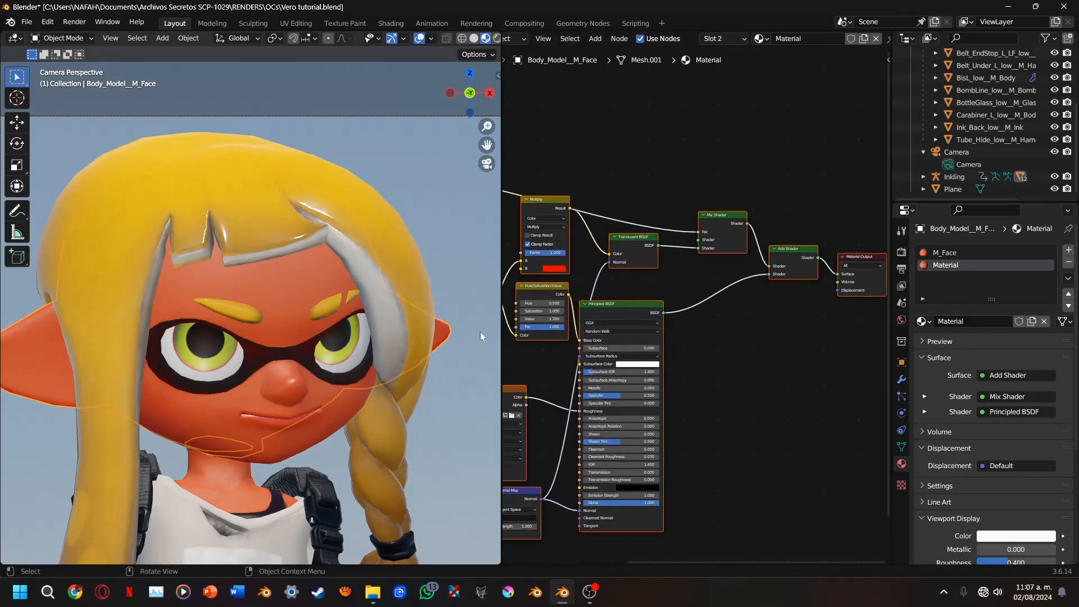
pyautogui.scroll(2, 647, 323)
pyautogui.moveTo(651, 315); pyautogui.dragTo(833, 263)
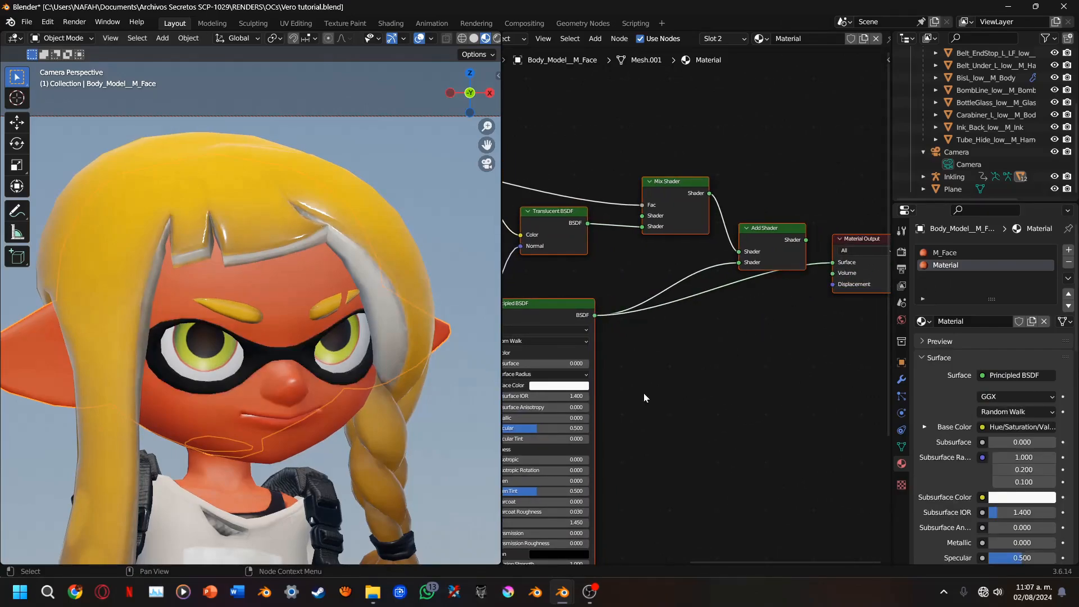
# Delete the m_face_rgh.png roughness texture node from the mask material
pyautogui.moveTo(634, 392); pyautogui.dragTo(876, 256, button='middle')
pyautogui.scroll(2, 329, 331)
pyautogui.scroll(2, 328, 332)
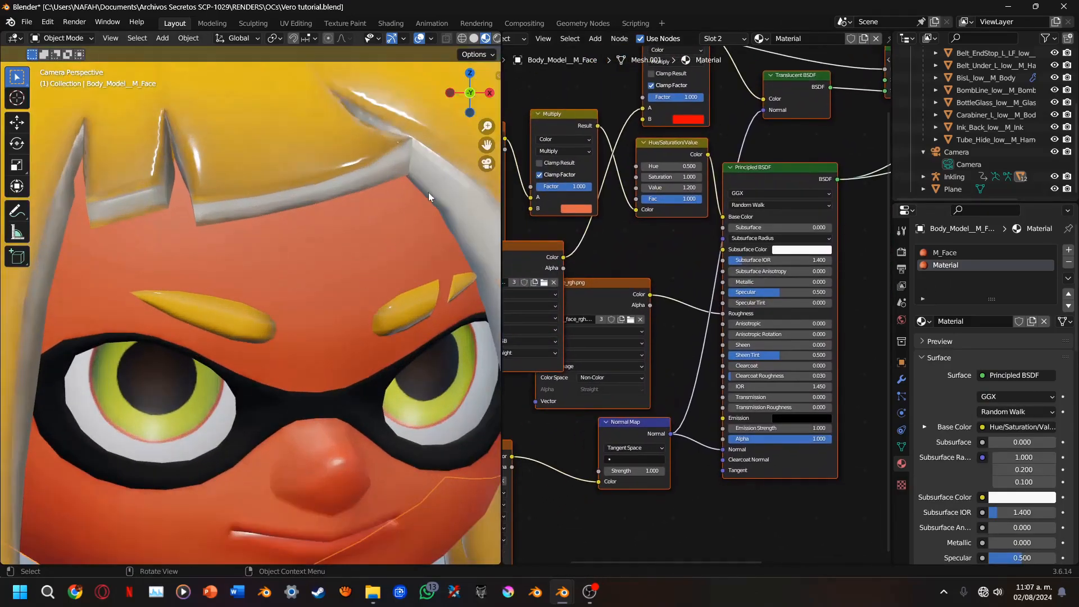
pyautogui.moveTo(487, 145); pyautogui.dragTo(432, 8)
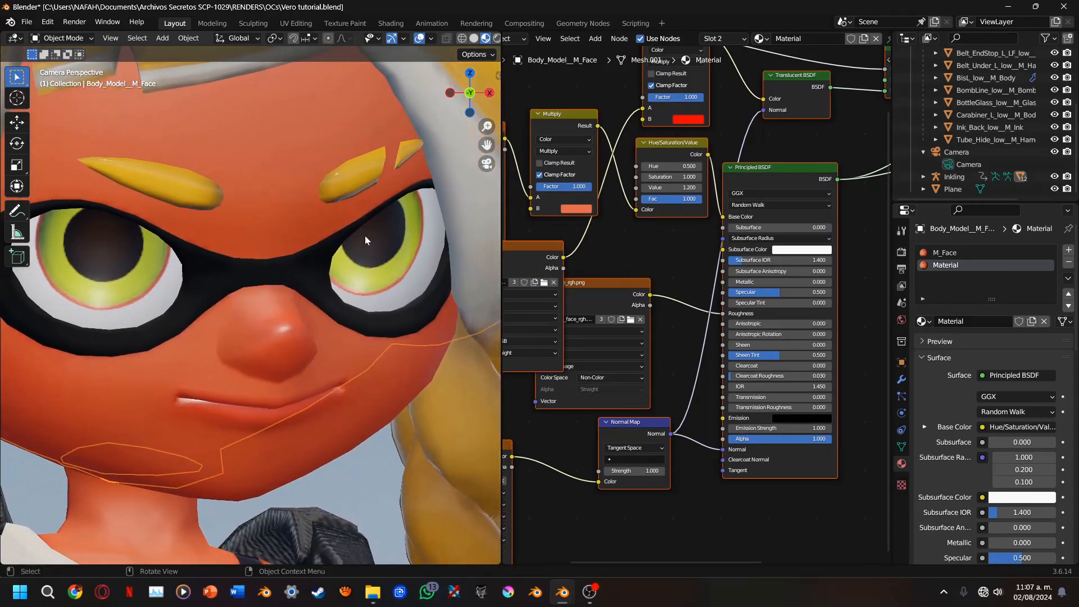
pyautogui.scroll(4, 367, 237)
pyautogui.scroll(-4, 331, 259)
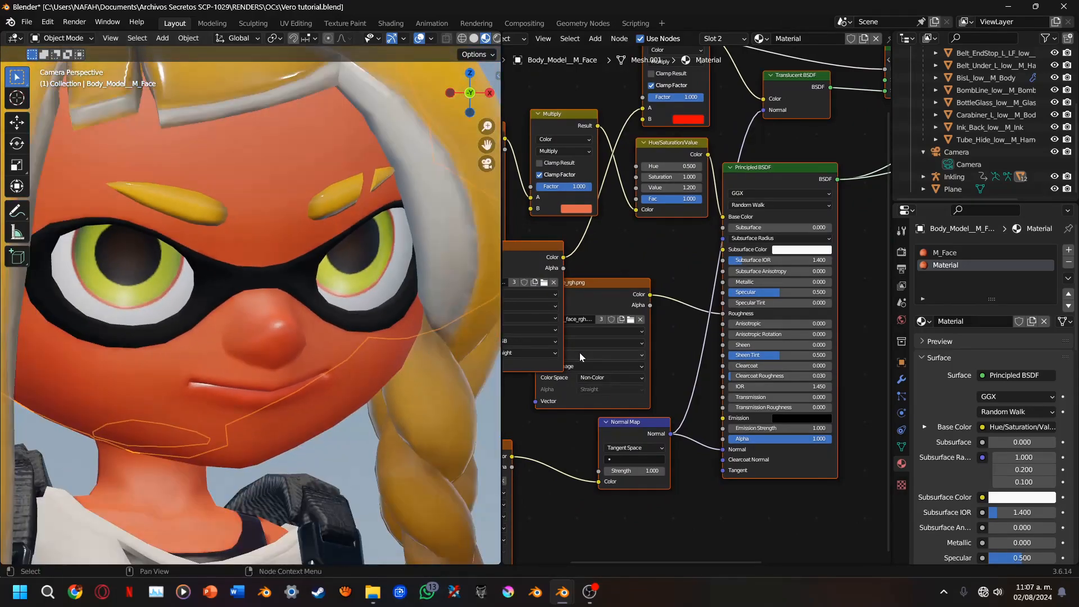
pyautogui.scroll(2, 605, 347)
pyautogui.click(589, 296)
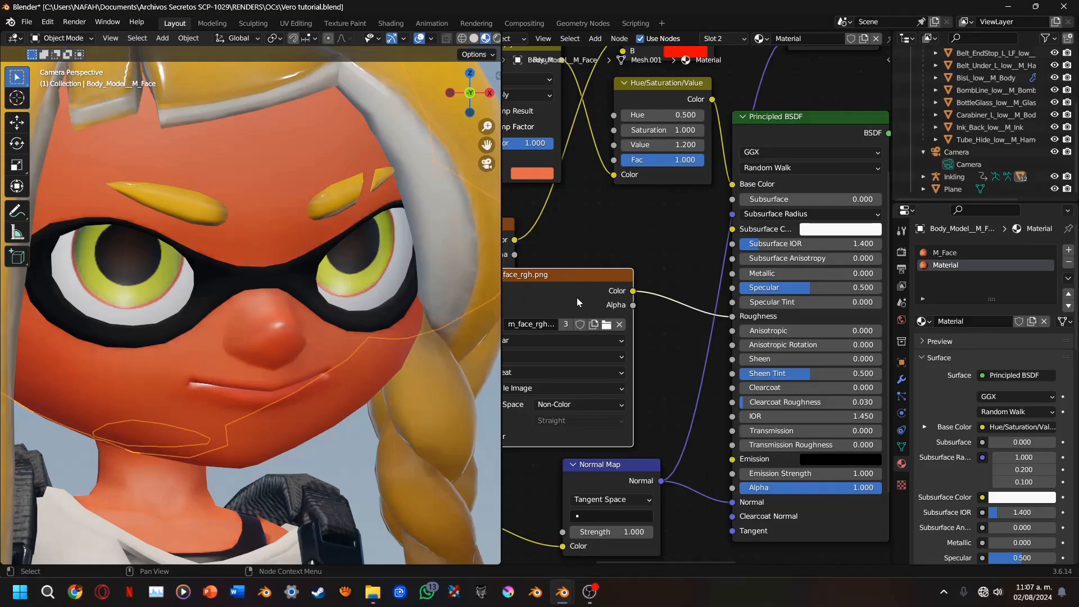
pyautogui.click(606, 324)
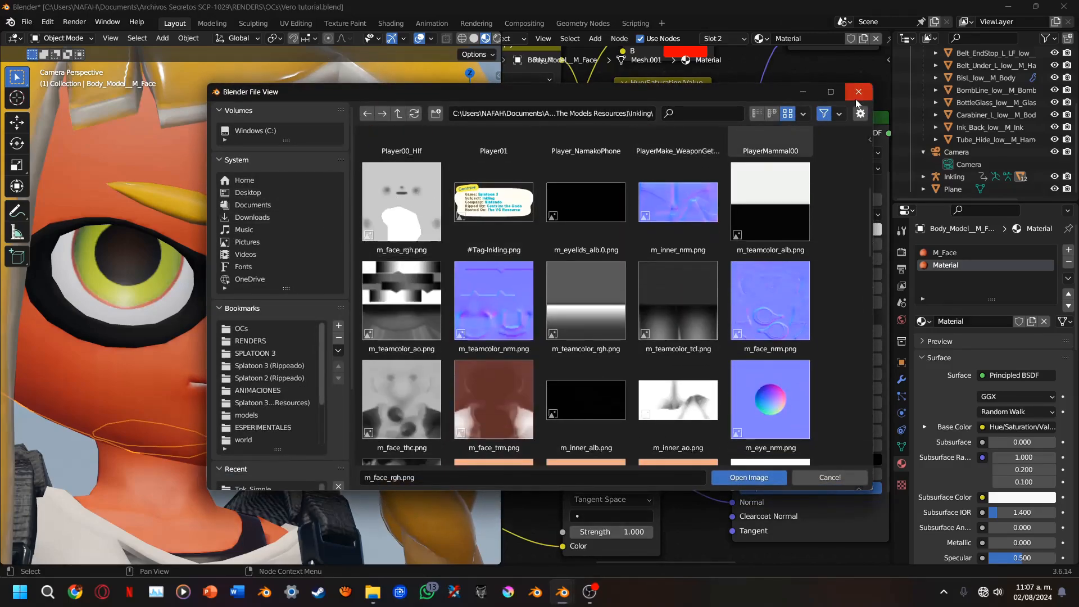
pyautogui.click(856, 96)
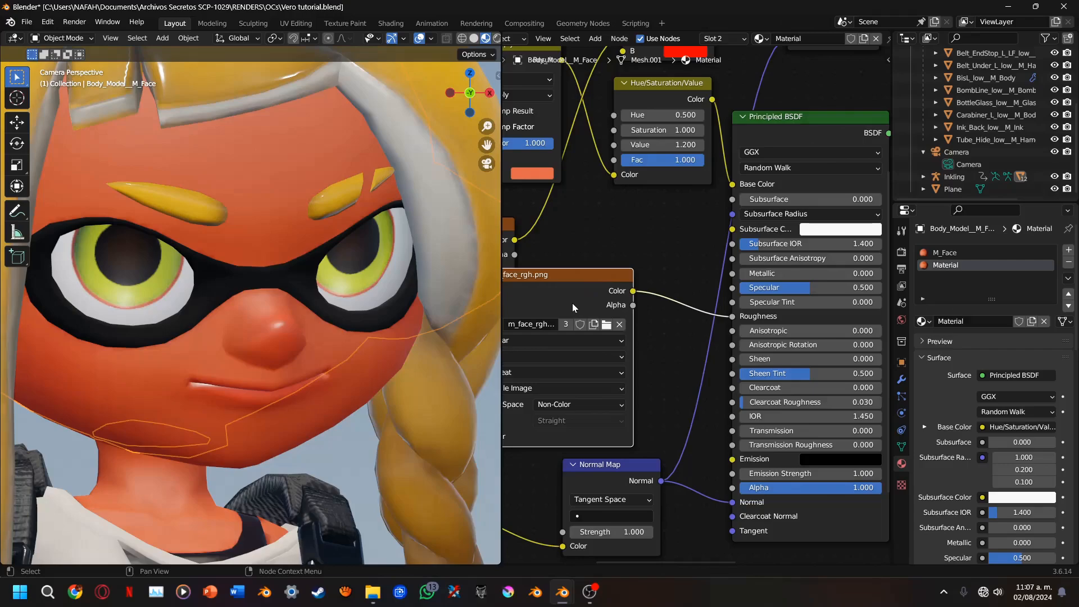
pyautogui.press('Delete')
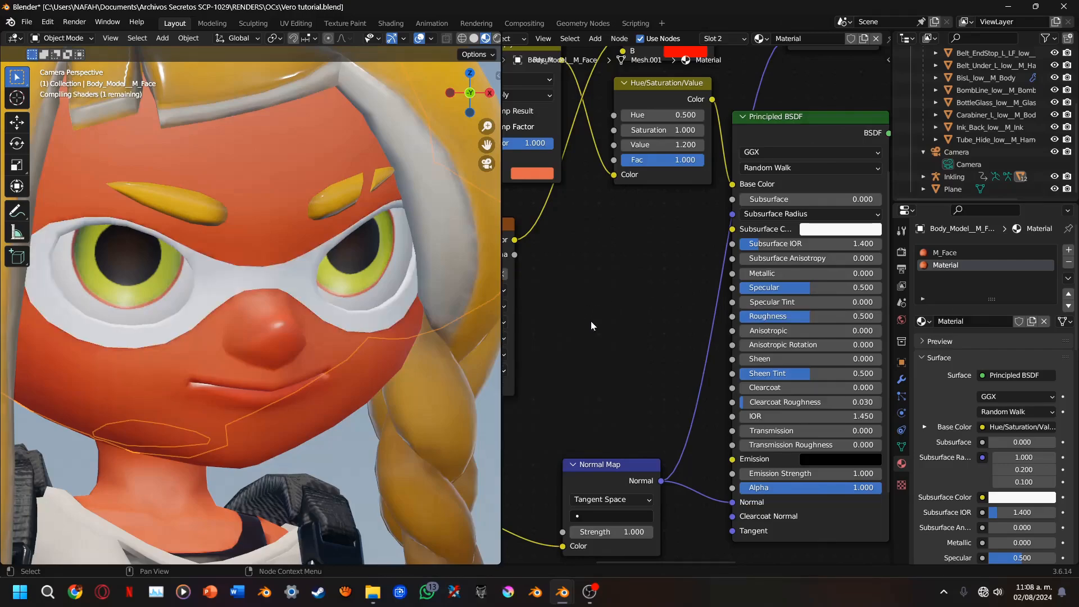
# Disconnect the Hue/Saturation/Value node from the Principled BSDF in the mask material and set the base color to black
pyautogui.moveTo(591, 322); pyautogui.dragTo(617, 375, button='middle')
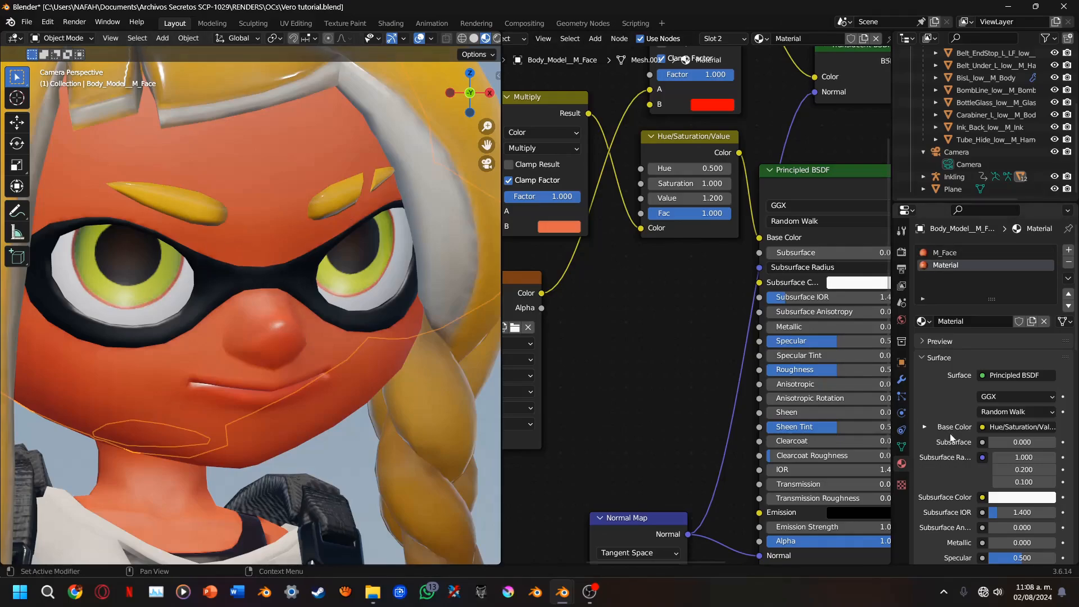
pyautogui.moveTo(746, 237); pyautogui.dragTo(723, 298, button='middle')
pyautogui.moveTo(738, 299); pyautogui.dragTo(676, 329)
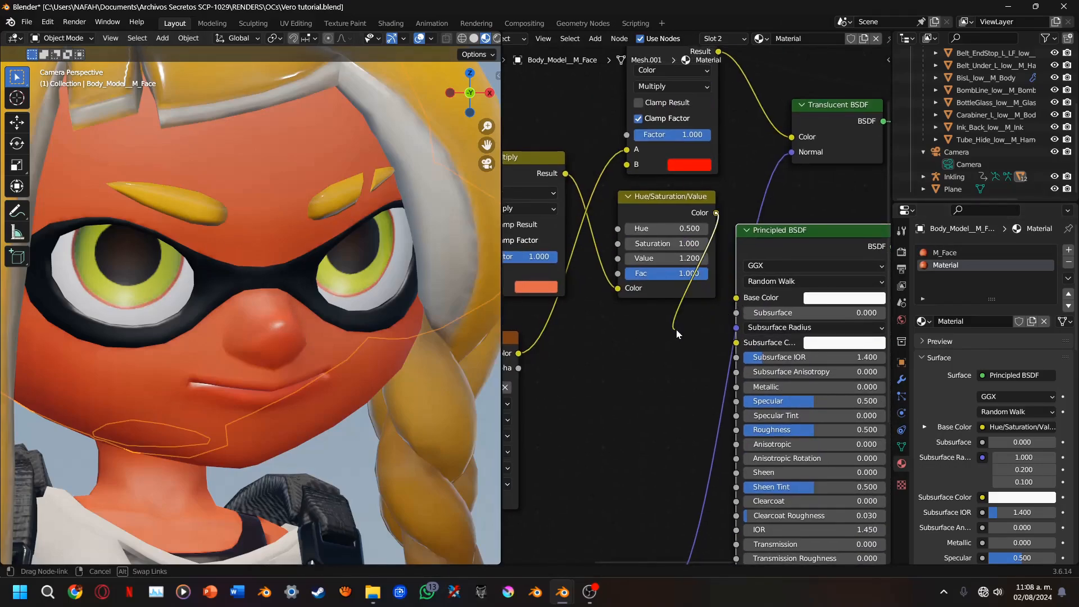
pyautogui.click(831, 301)
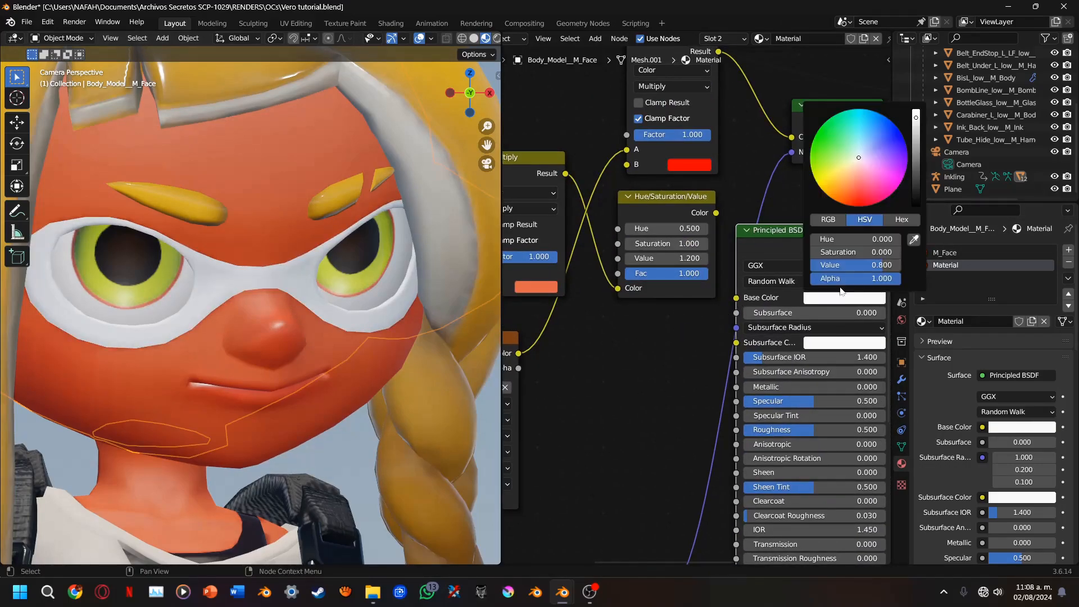
pyautogui.click(917, 206)
# Delete the unused Hue/Saturation/Value node and the orange Multiply node from the mask material
pyautogui.scroll(-3, 650, 339)
pyautogui.moveTo(650, 339); pyautogui.dragTo(714, 299, button='middle')
pyautogui.press('x')
pyautogui.scroll(-1, 852, 316)
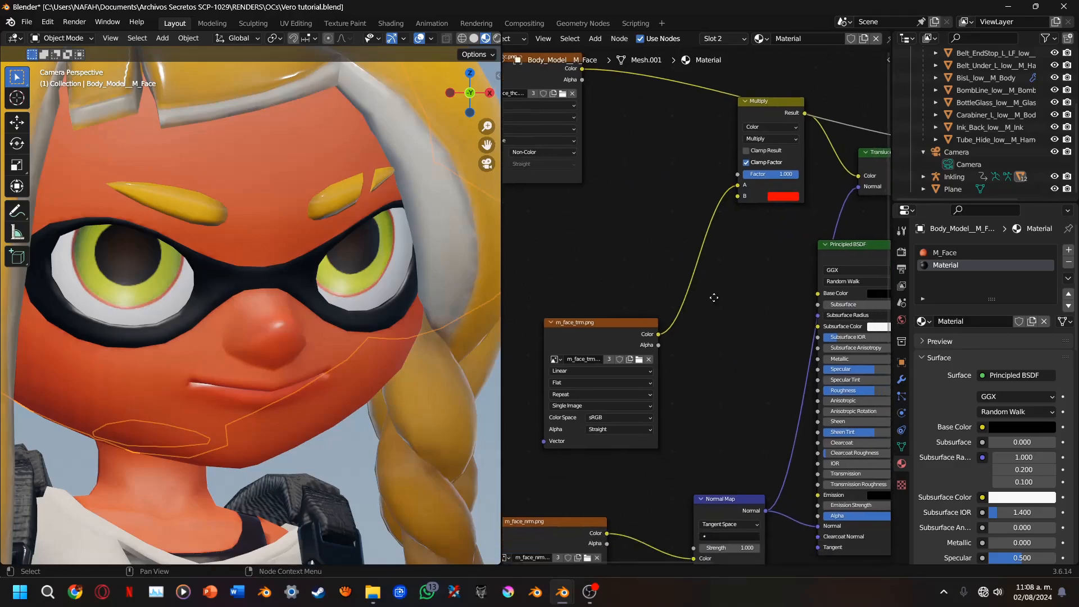
# Hide the ground plane and return to the camera view, framing the character's upper body
pyautogui.scroll(-5, 441, 307)
pyautogui.click(441, 308)
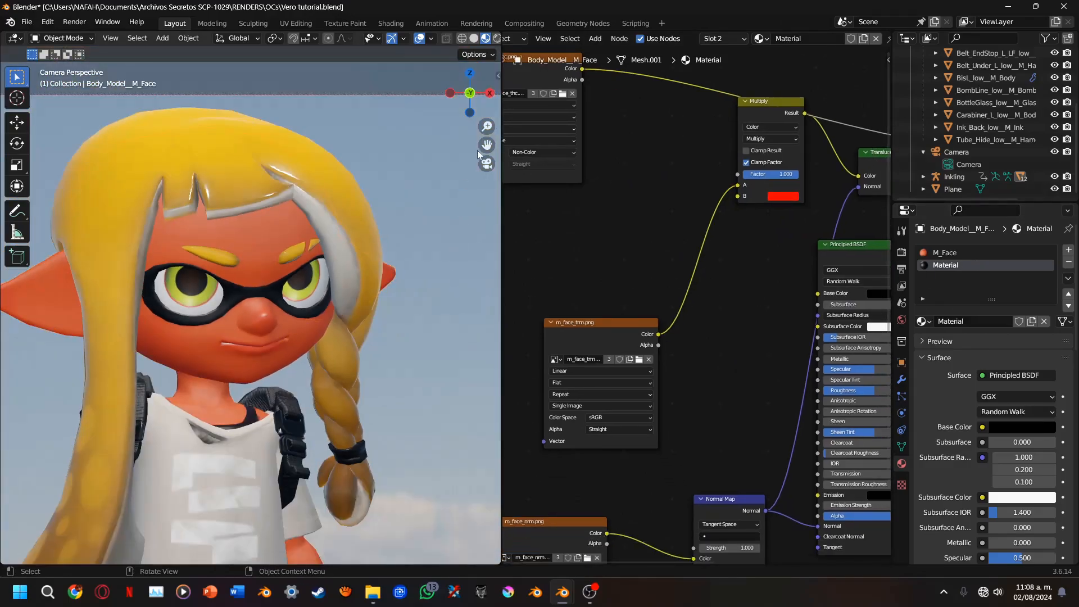
pyautogui.moveTo(487, 145)
pyautogui.mouseDown()
pyautogui.moveTo(499, 34)
pyautogui.moveTo(487, 145)
pyautogui.mouseUp()
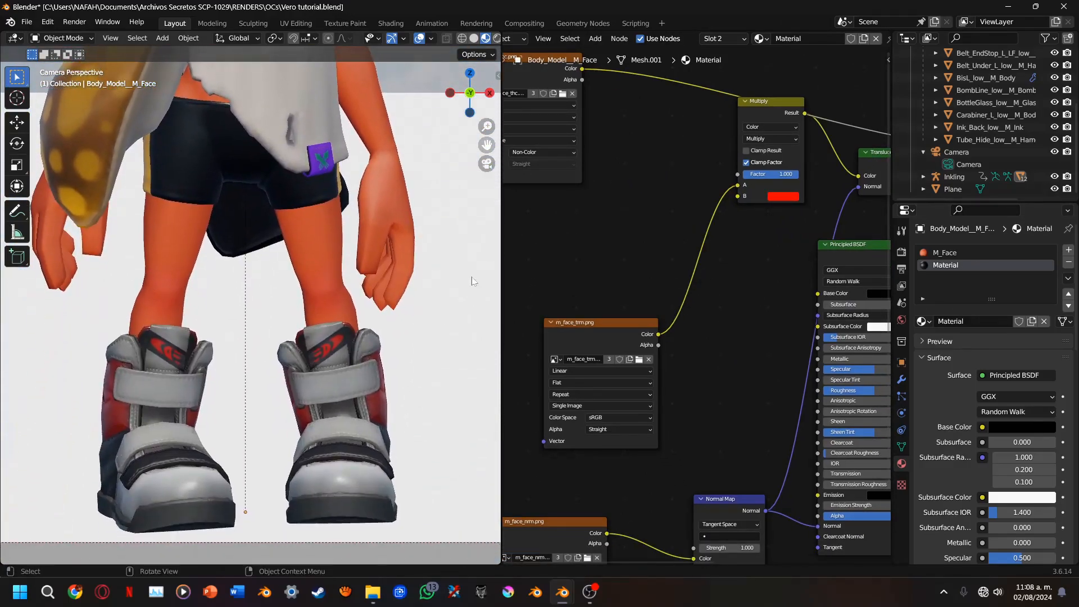
pyautogui.click(472, 302)
pyautogui.scroll(-6, 473, 302)
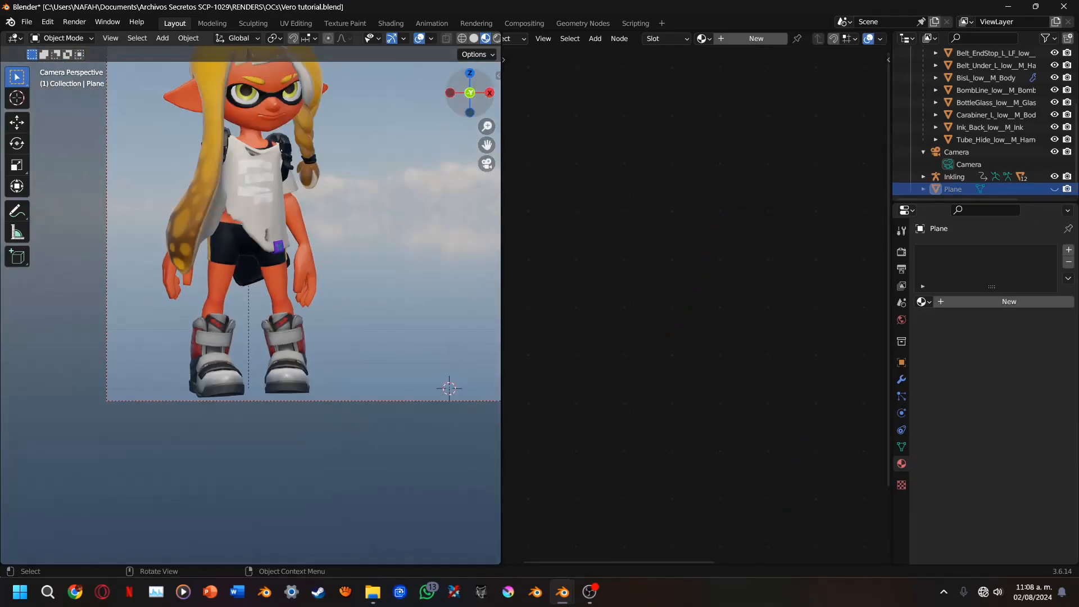
pyautogui.moveTo(470, 93)
pyautogui.mouseDown()
pyautogui.moveTo(522, 99)
pyautogui.moveTo(484, 97)
pyautogui.mouseUp()
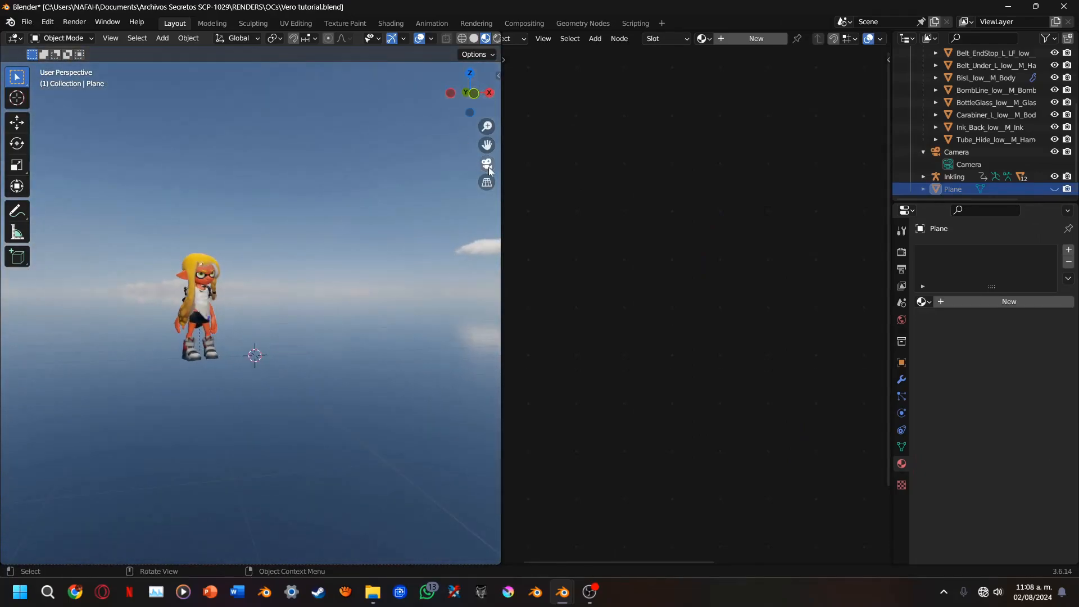
pyautogui.click(487, 164)
pyautogui.scroll(4, 439, 181)
pyautogui.keyDown('shift'); pyautogui.moveTo(457, 183); pyautogui.dragTo(457, 554, button='middle'); pyautogui.keyUp('shift')
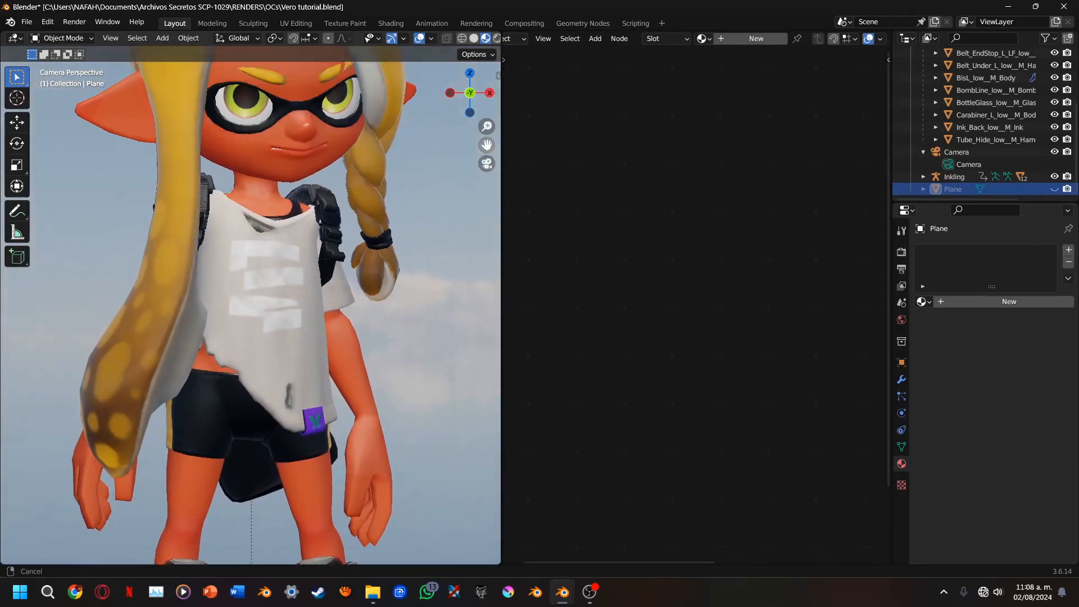
pyautogui.moveTo(487, 516)
pyautogui.mouseDown()
pyautogui.moveTo(478, 377)
pyautogui.moveTo(508, 98)
pyautogui.moveTo(506, 387)
pyautogui.moveTo(484, 517)
pyautogui.mouseUp()
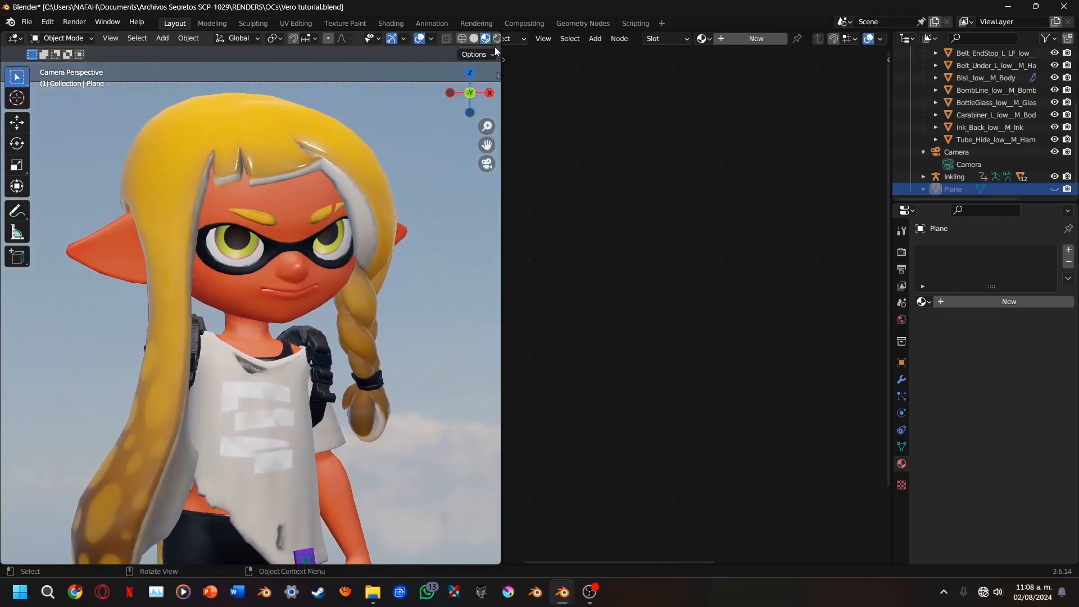
# Switch the render engine to Eevee and back to Cycles
pyautogui.click(901, 253)
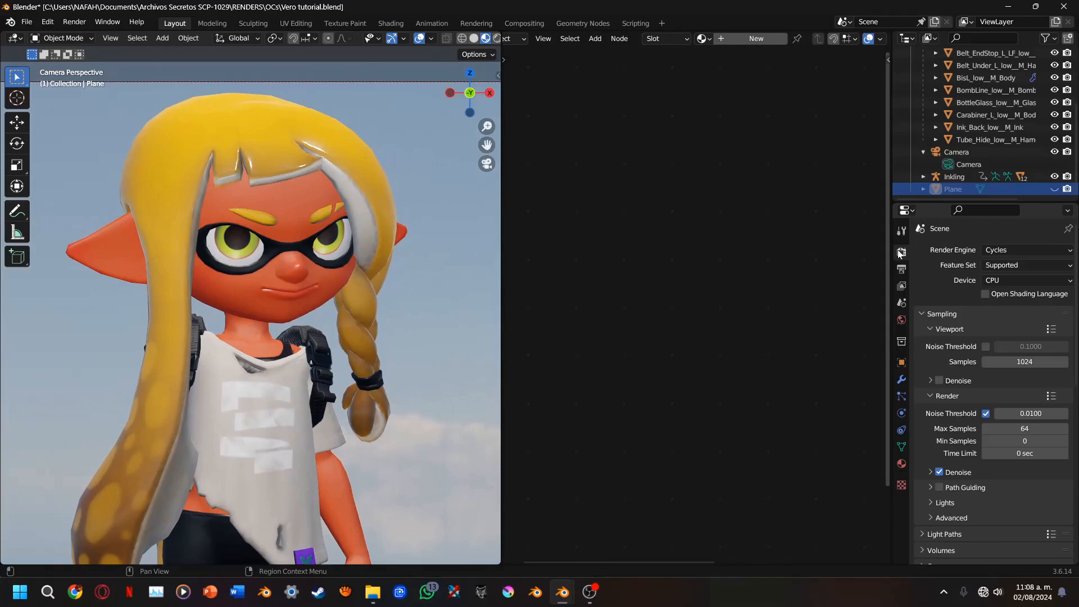
pyautogui.click(984, 250)
pyautogui.click(994, 264)
pyautogui.click(990, 252)
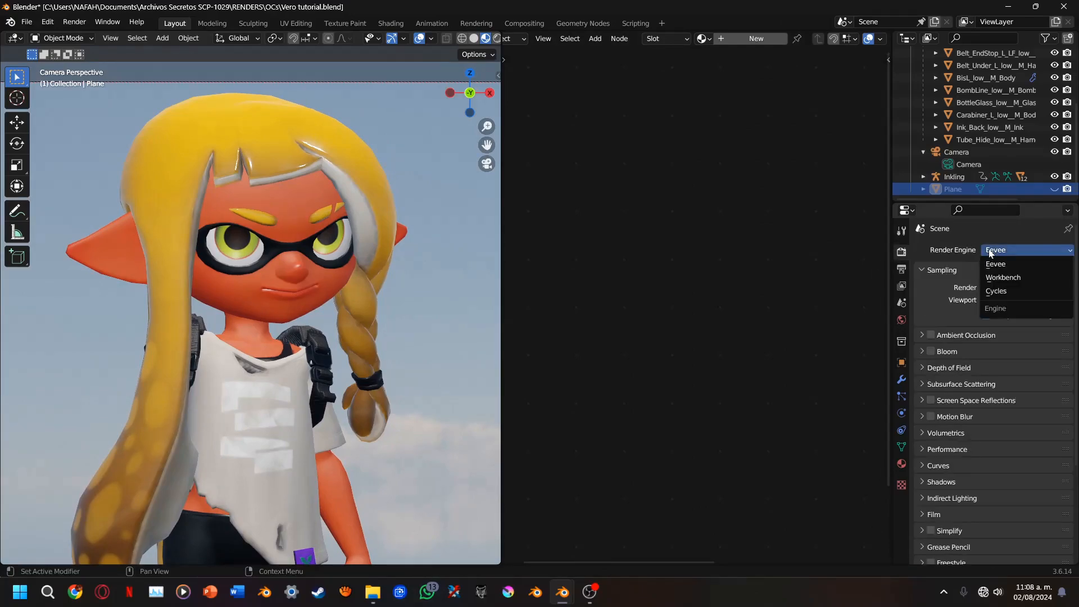
pyautogui.click(996, 291)
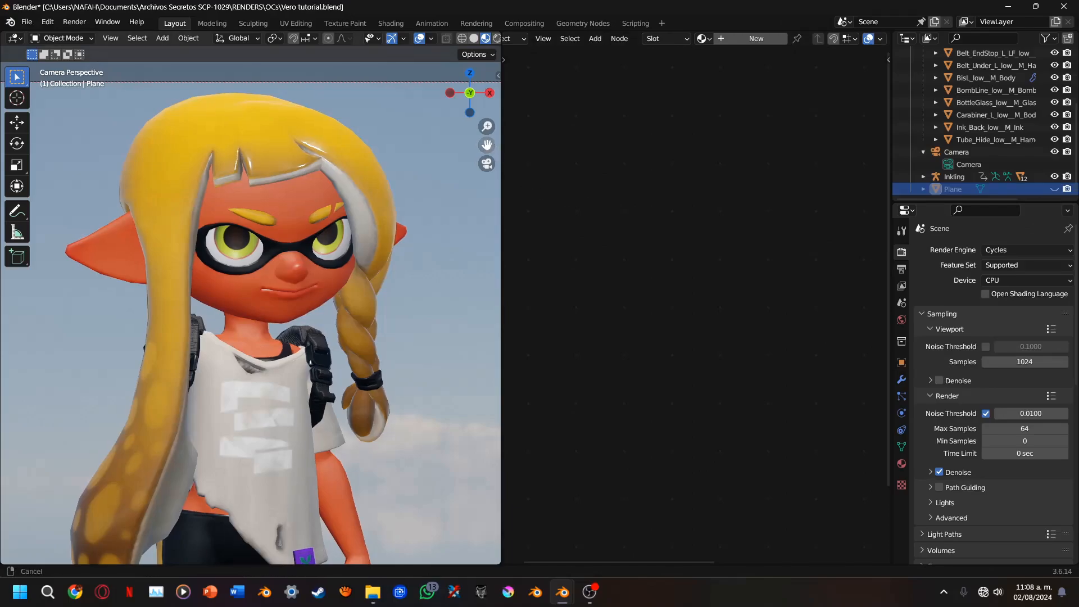
# Narrow the 3D viewport, frame the full character in the camera view and switch to Rendered shading
pyautogui.scroll(-4, 484, 147)
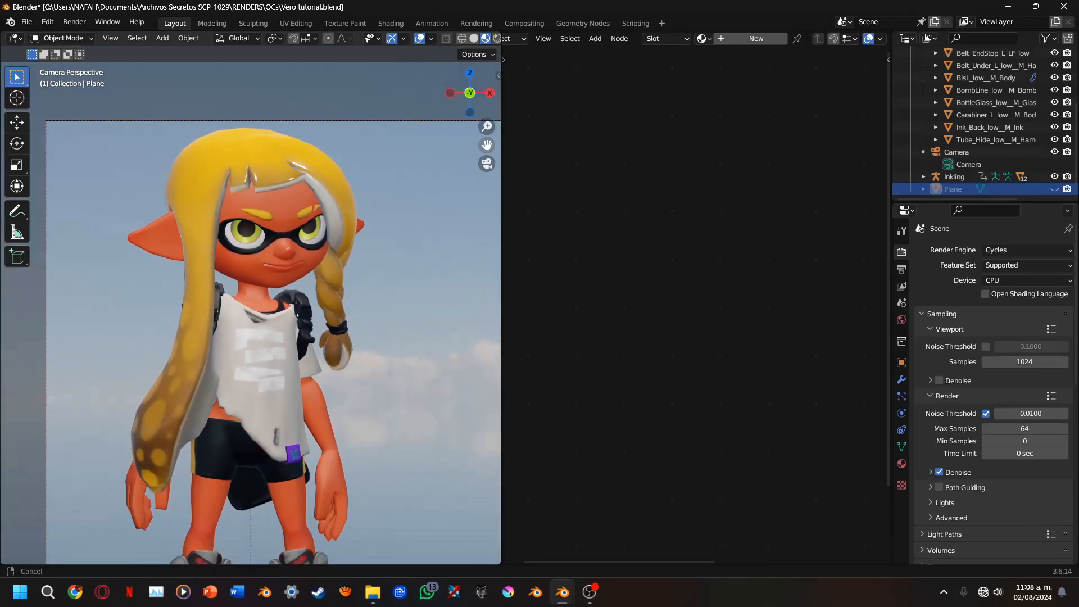
pyautogui.keyDown('shift'); pyautogui.moveTo(484, 205); pyautogui.dragTo(467, 146, button='middle'); pyautogui.keyUp('shift')
pyautogui.scroll(-1, 468, 146)
pyautogui.moveTo(502, 191)
pyautogui.mouseDown()
pyautogui.moveTo(464, 199)
pyautogui.moveTo(352, 169)
pyautogui.moveTo(366, 145)
pyautogui.moveTo(326, 139)
pyautogui.moveTo(312, 165)
pyautogui.mouseUp()
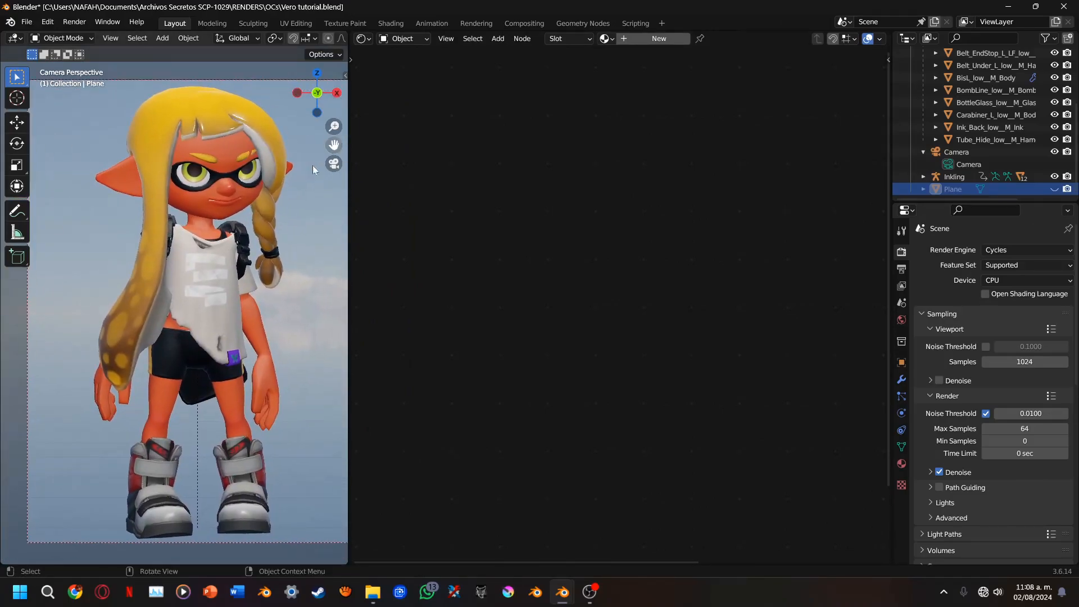
pyautogui.press('z')
pyautogui.click(264, 154)
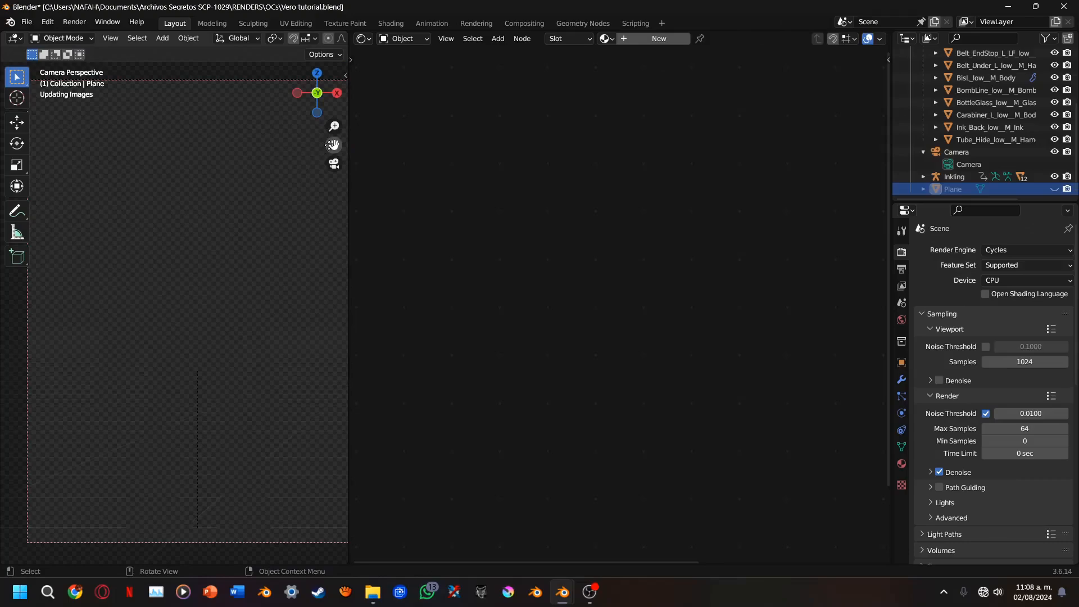
pyautogui.moveTo(334, 145)
pyautogui.mouseDown()
pyautogui.moveTo(321, 141)
pyautogui.moveTo(334, 190)
pyautogui.mouseUp()
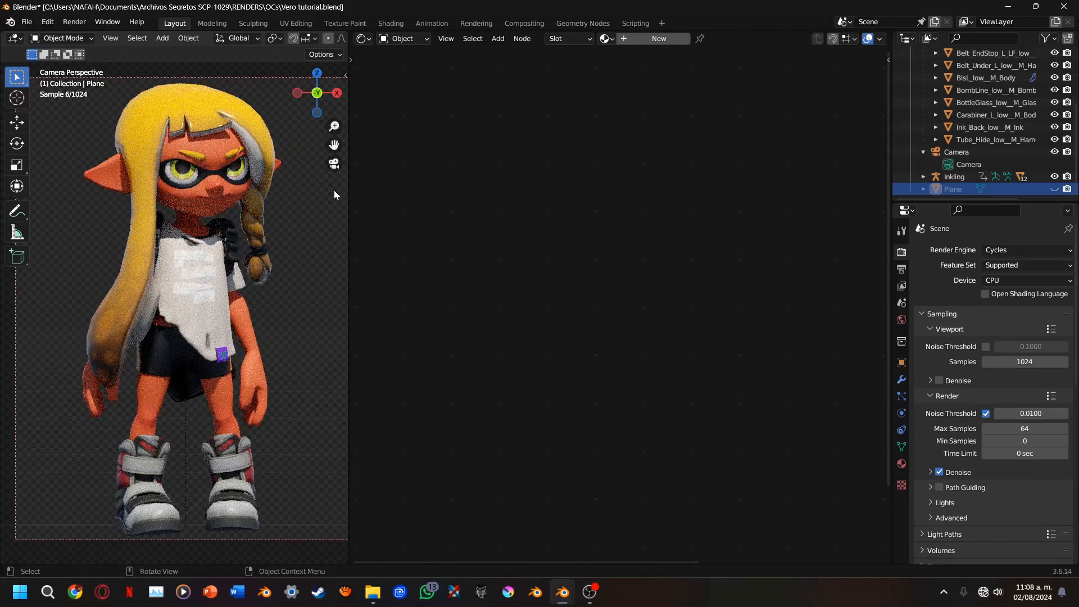
# Unhide the ground plane, toggle its visibility to compare the character's shadow, and leave it visible and selected
pyautogui.hotkey('alt', 'h')
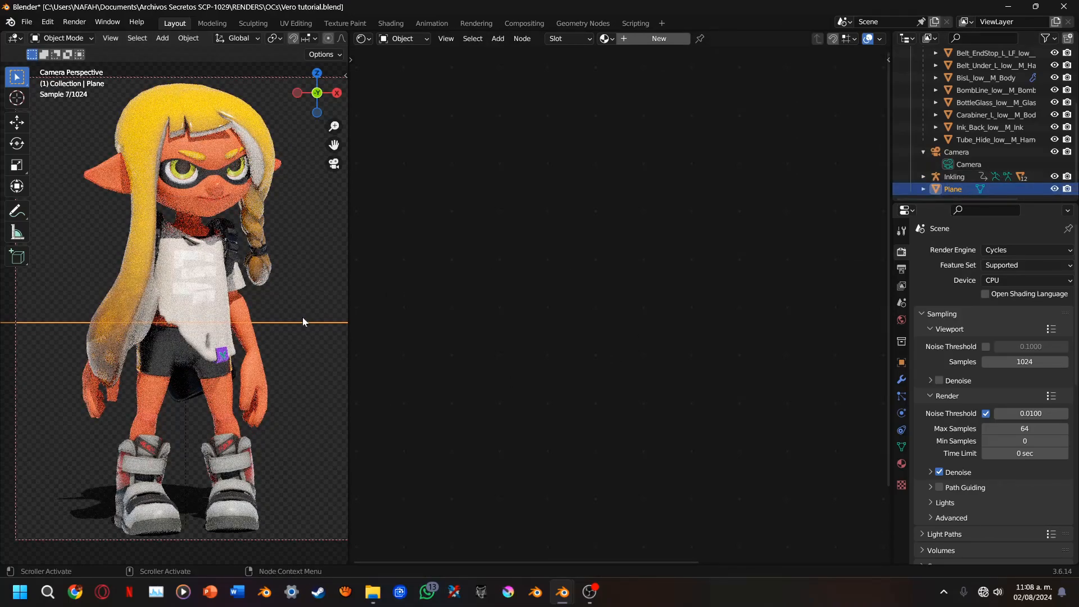
pyautogui.click(309, 298)
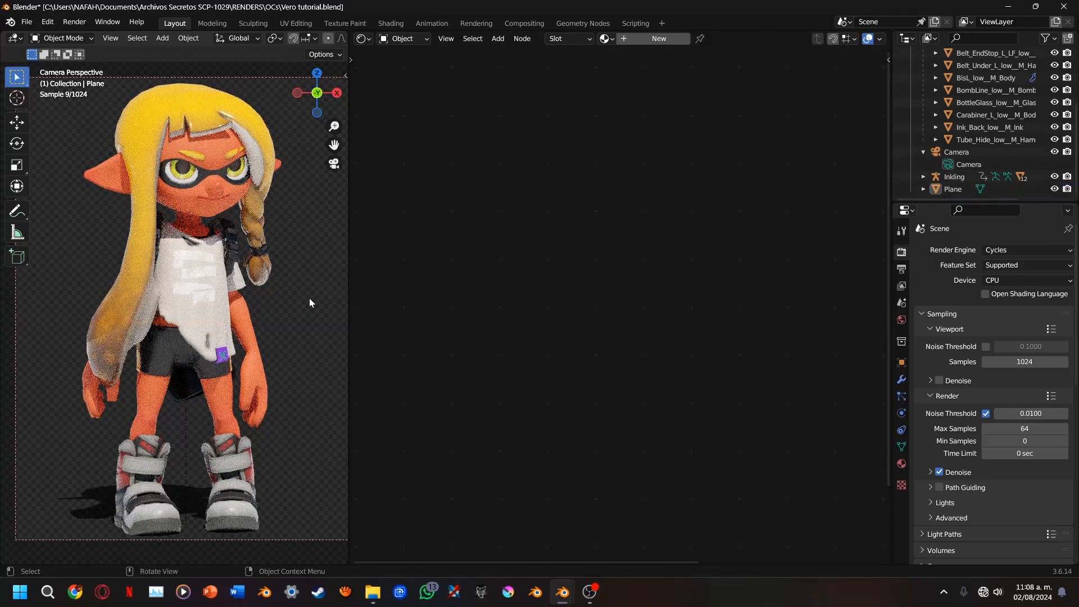
pyautogui.click(104, 502)
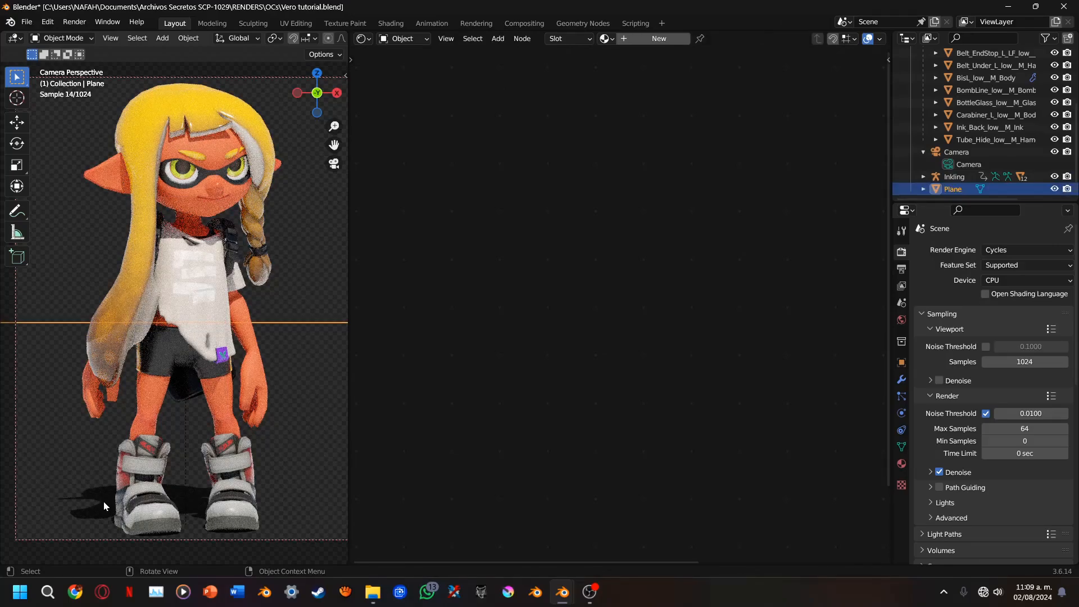
pyautogui.press('h')
pyautogui.hotkey('alt', 'h')
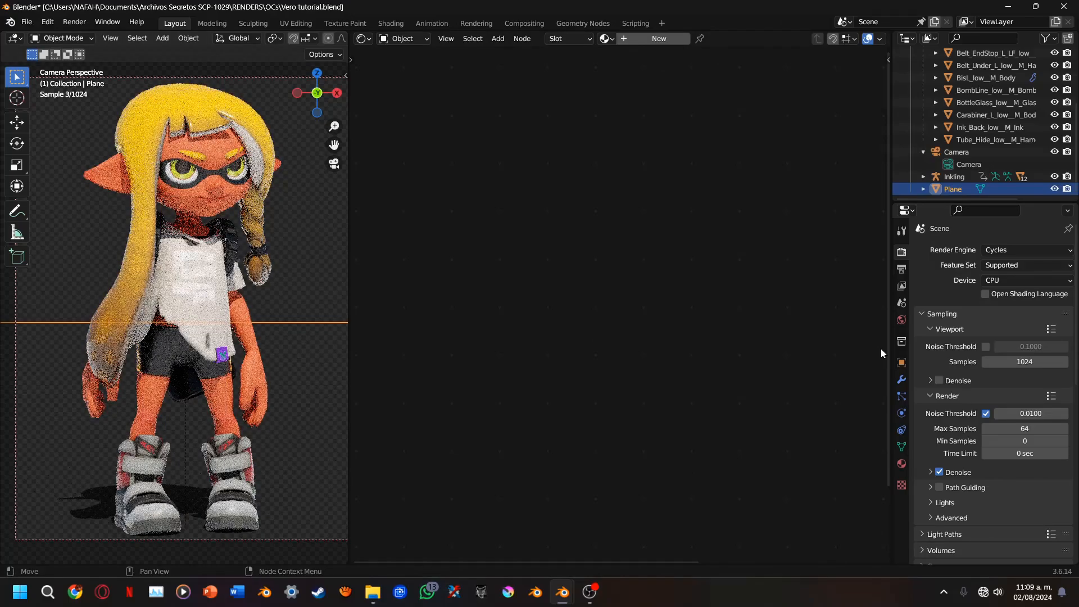
# Turn Shadow Catcher off and on again in the ground plane's object visibility settings, and deselect the plane
pyautogui.click(902, 362)
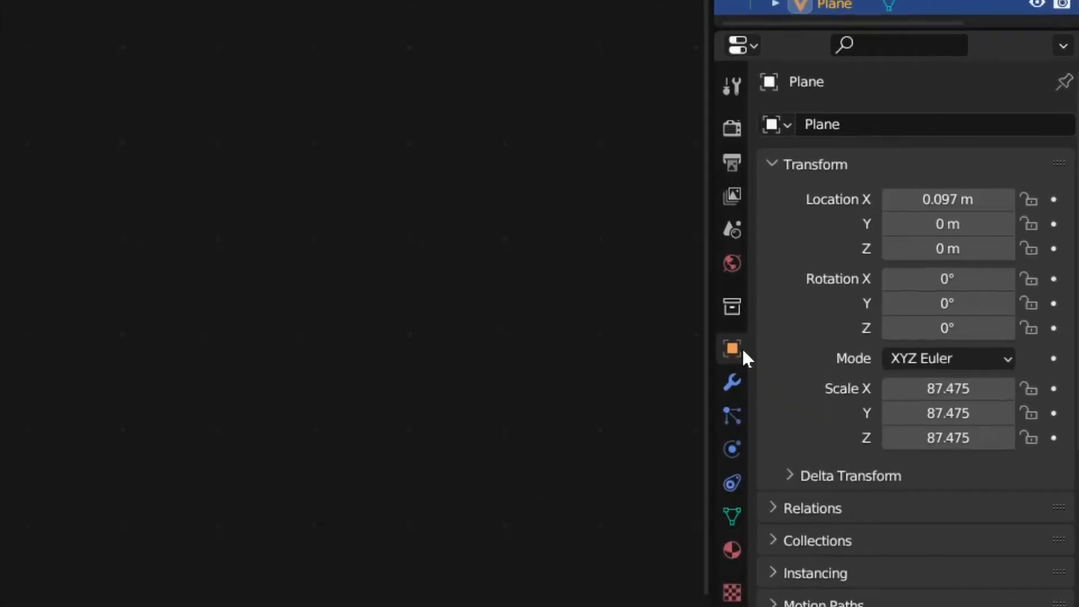
pyautogui.scroll(-5, 765, 563)
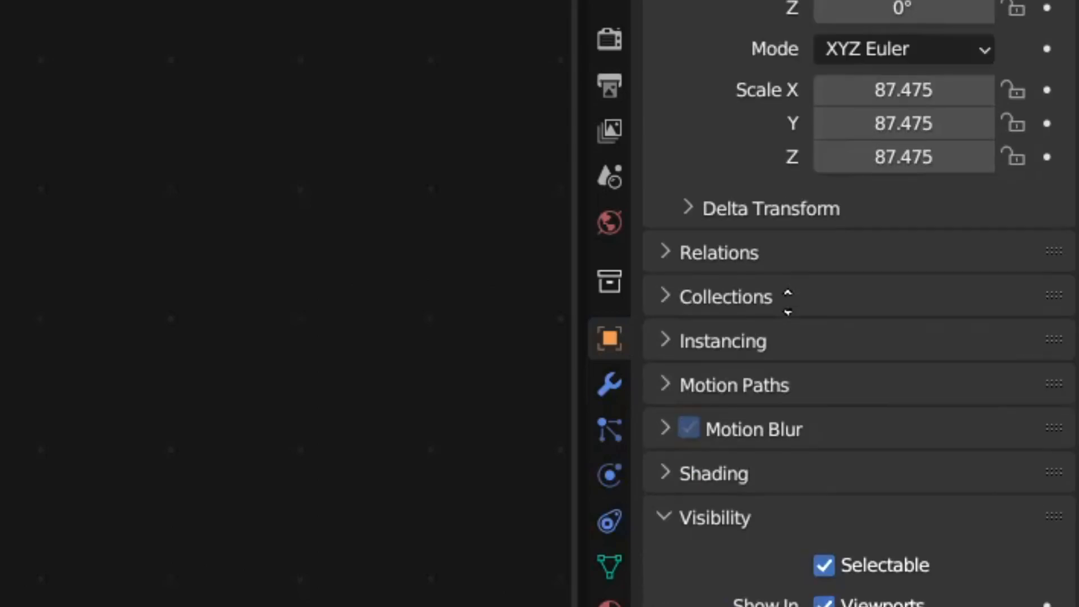
pyautogui.scroll(-4, 797, 504)
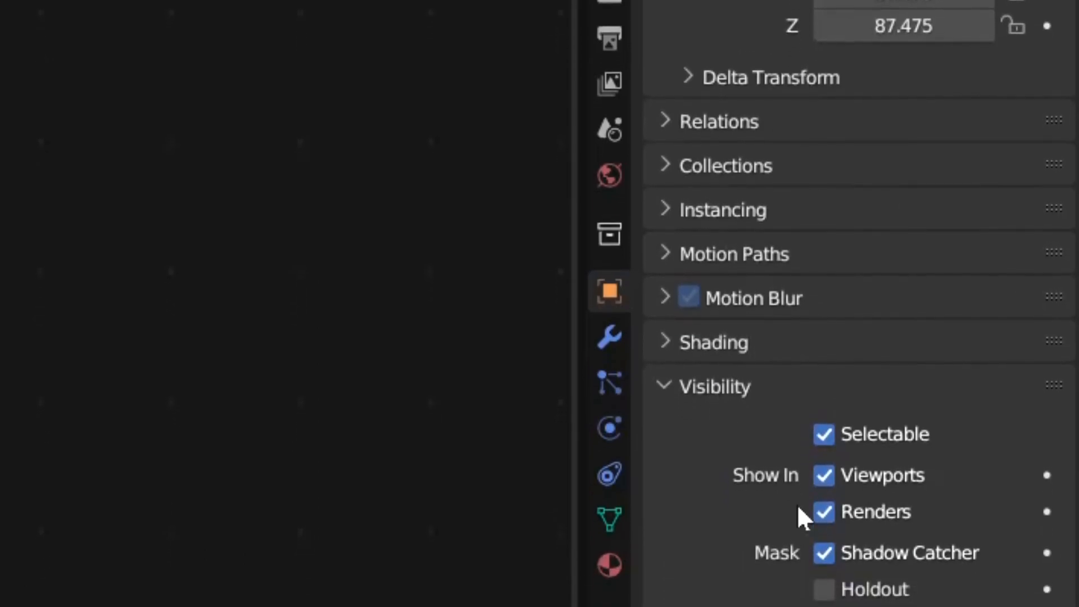
pyautogui.click(822, 463)
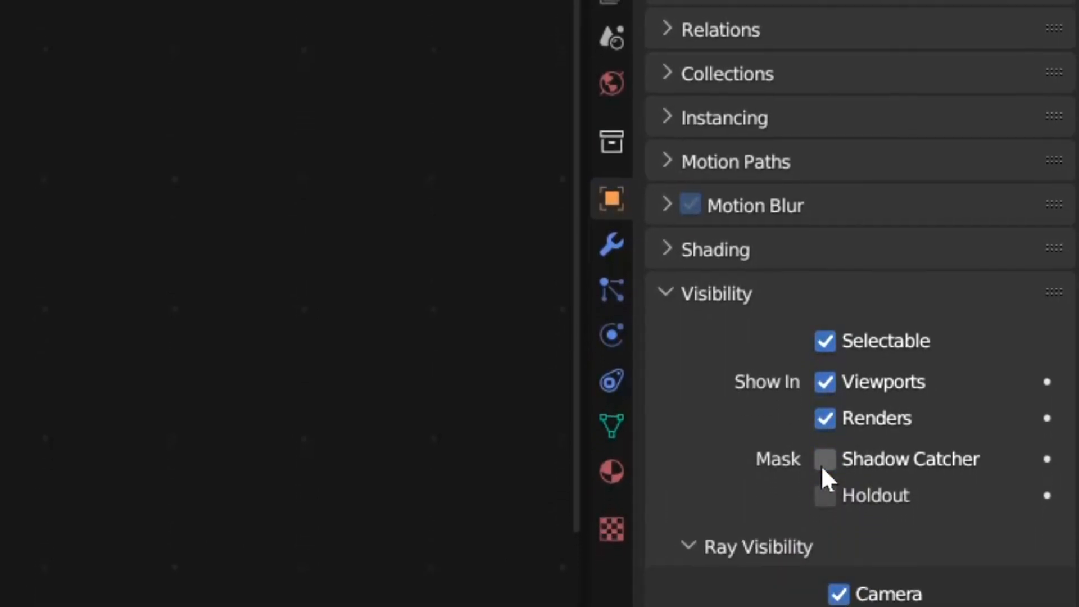
pyautogui.click(822, 462)
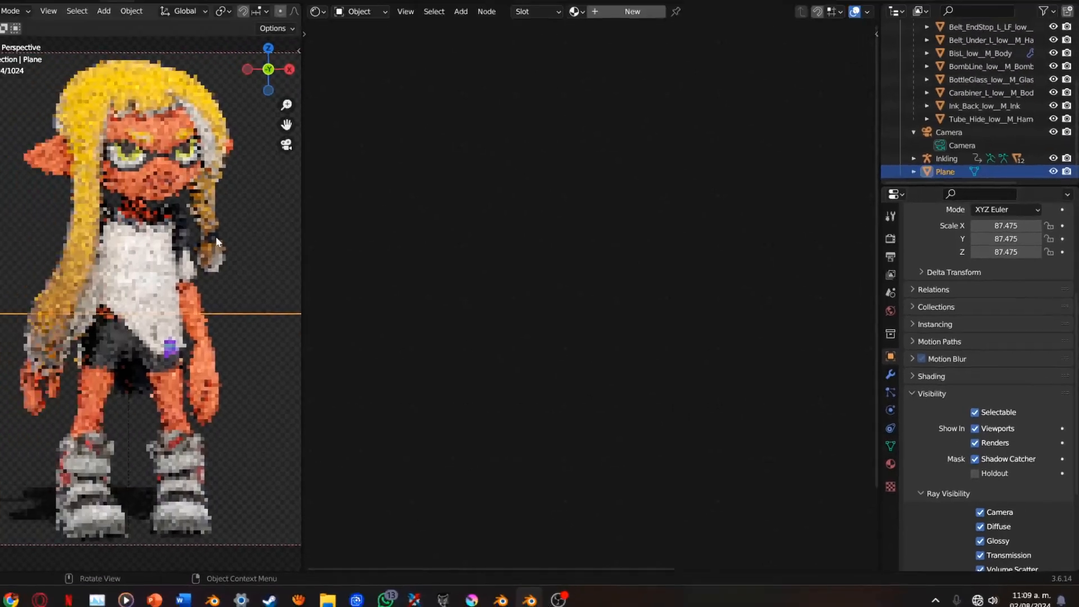
pyautogui.click(278, 250)
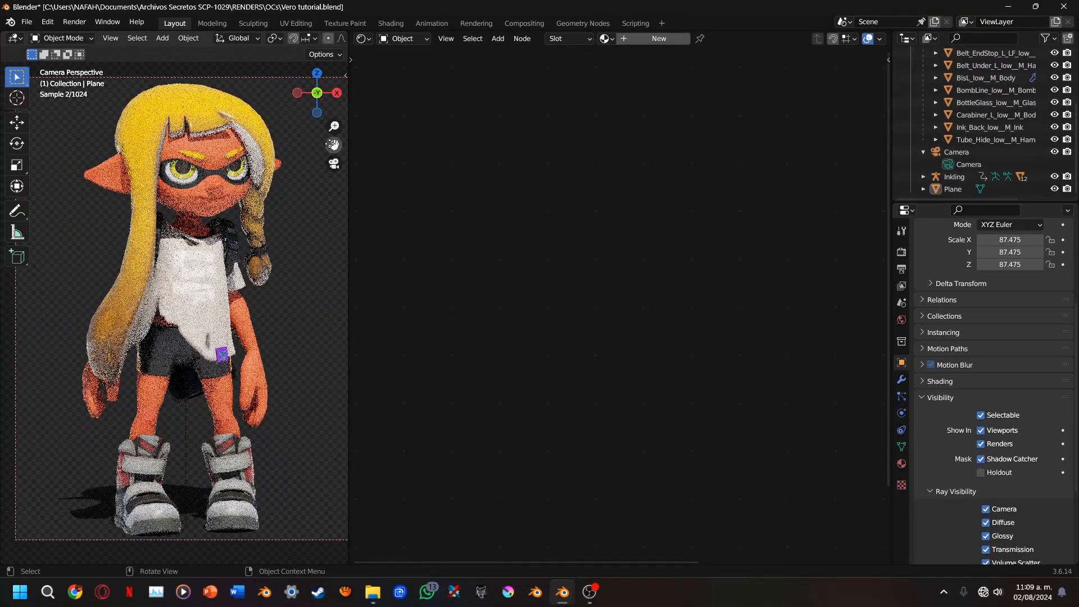
# Examine the shadow under the boots and the full character in the rendered camera view
pyautogui.moveTo(286, 125); pyautogui.dragTo(258, 145)
pyautogui.scroll(5, 213, 331)
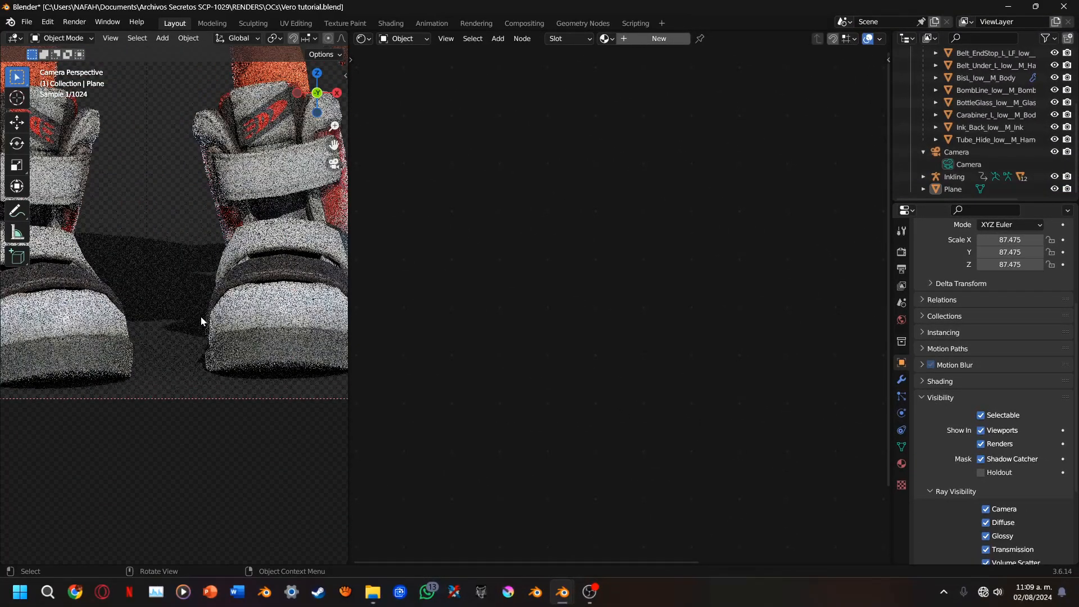
pyautogui.scroll(-5, 201, 316)
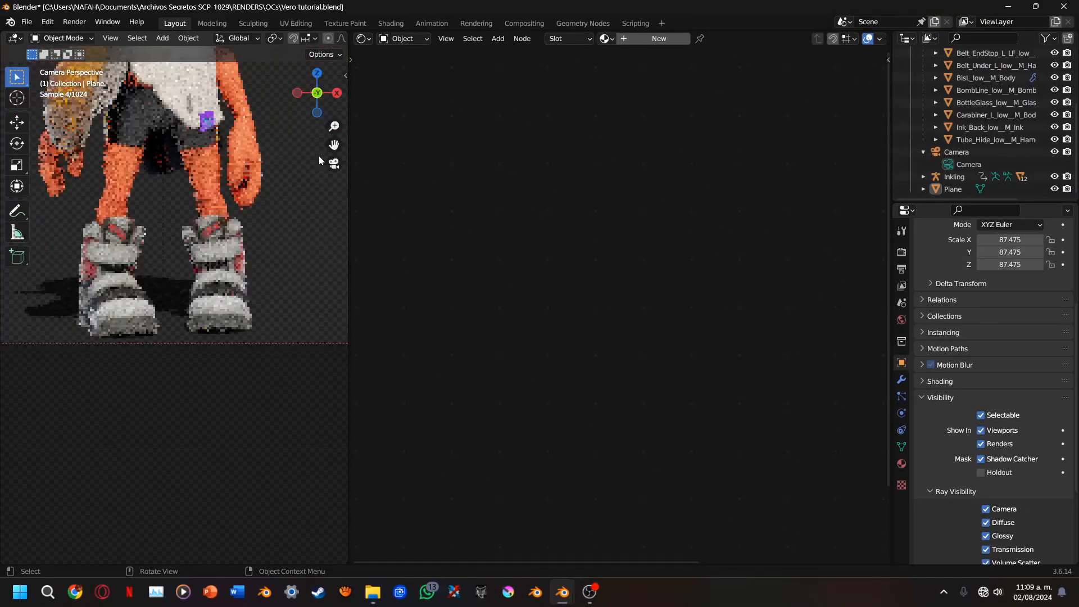
pyautogui.moveTo(334, 145); pyautogui.dragTo(334, 317)
pyautogui.moveTo(328, 204); pyautogui.dragTo(323, 225)
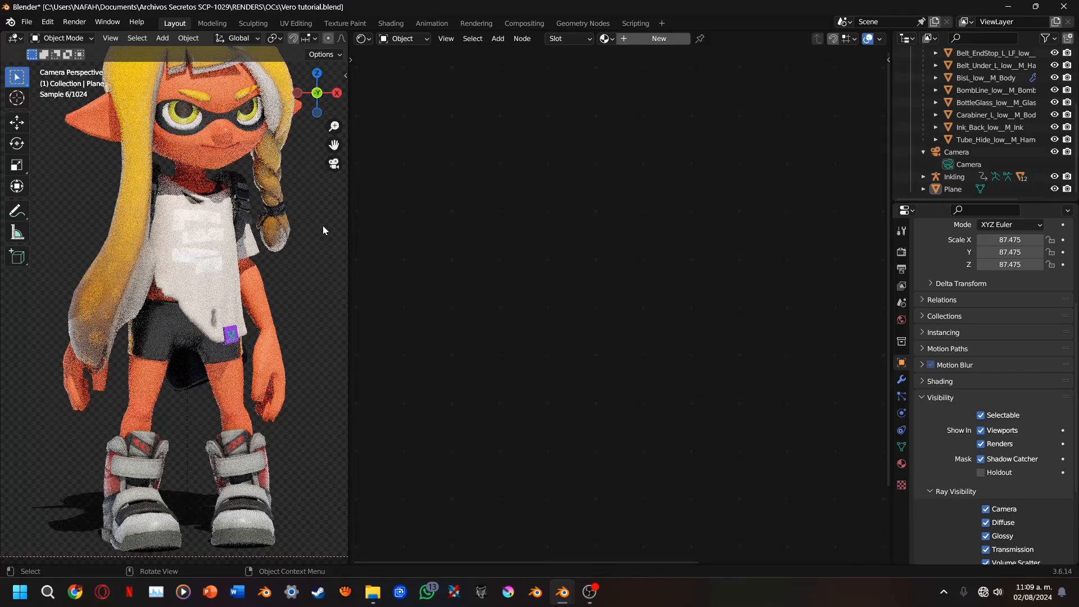
pyautogui.scroll(-2, 282, 280)
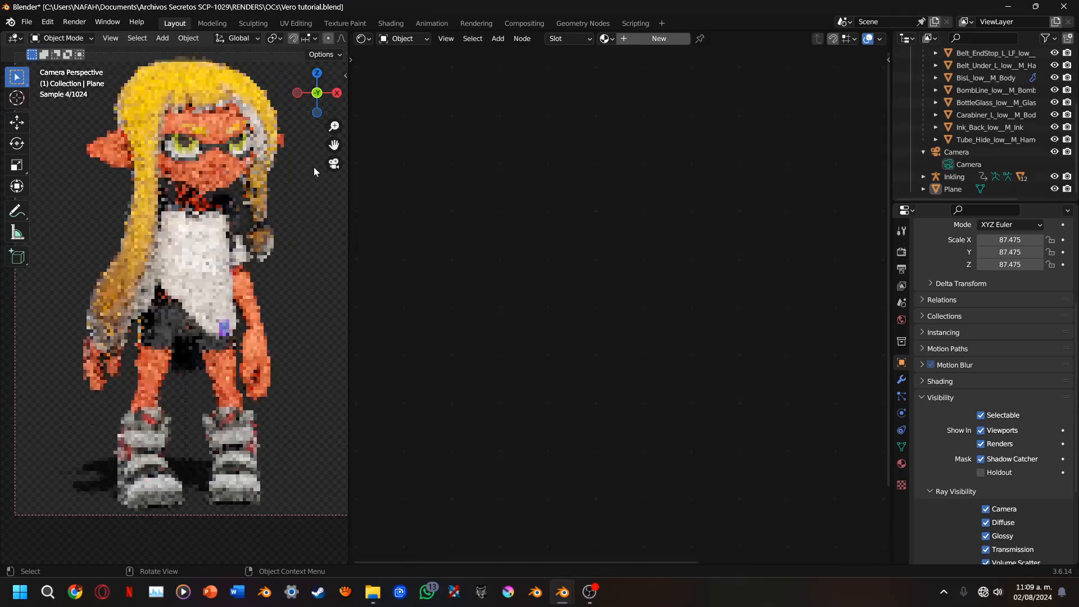
pyautogui.scroll(2, 275, 263)
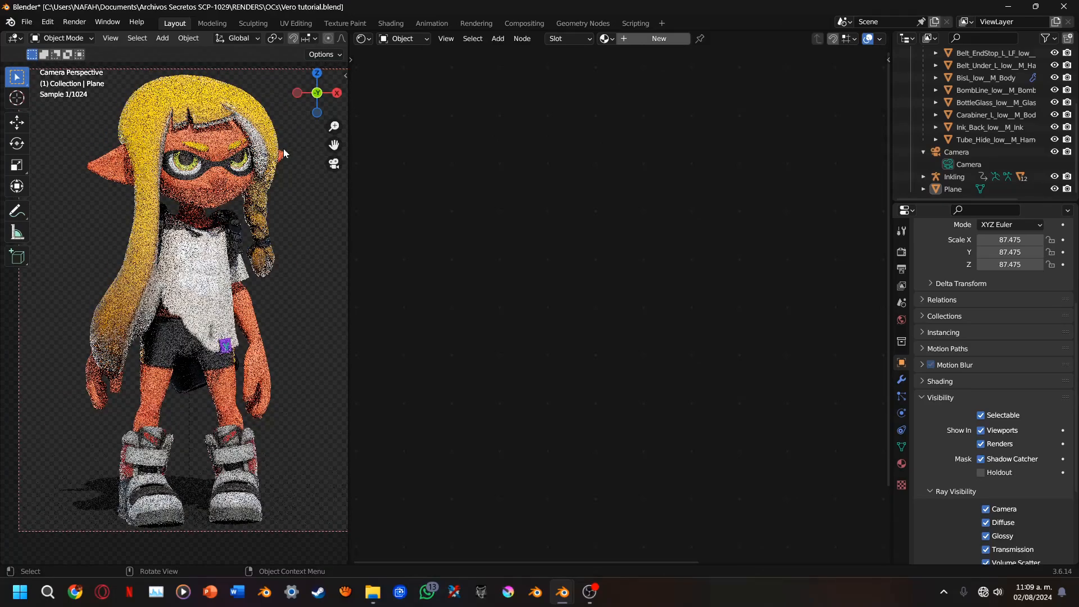
pyautogui.scroll(-3, 289, 38)
pyautogui.scroll(-3, 289, 38)
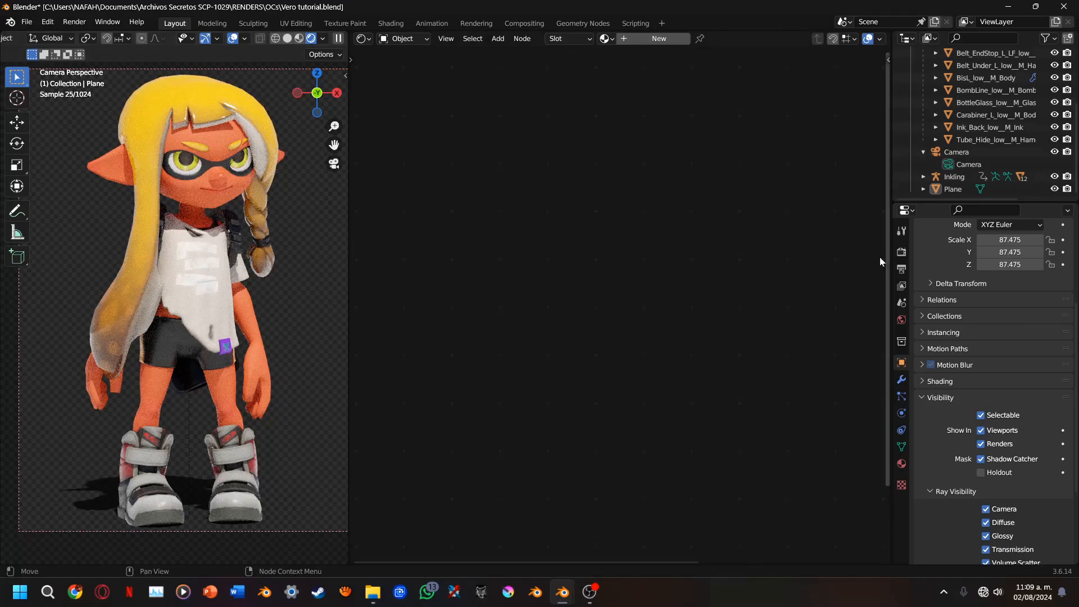
# Set the scene's color management View Transform to Standard and inspect the character's colors in the rendered camera view
pyautogui.click(902, 253)
pyautogui.scroll(-10, 943, 450)
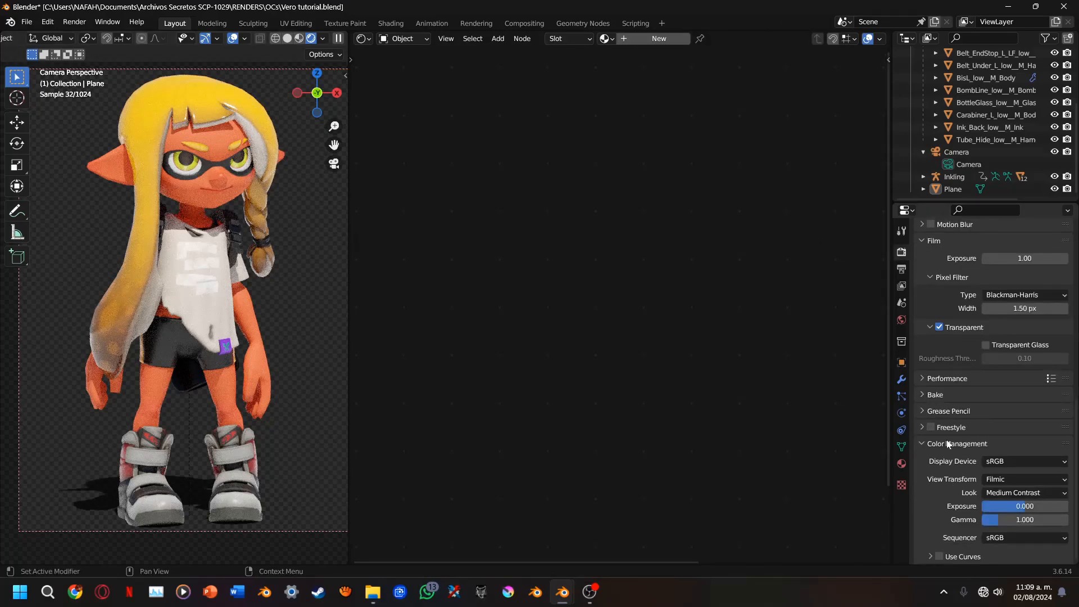
pyautogui.scroll(2, 949, 444)
pyautogui.scroll(-2, 949, 444)
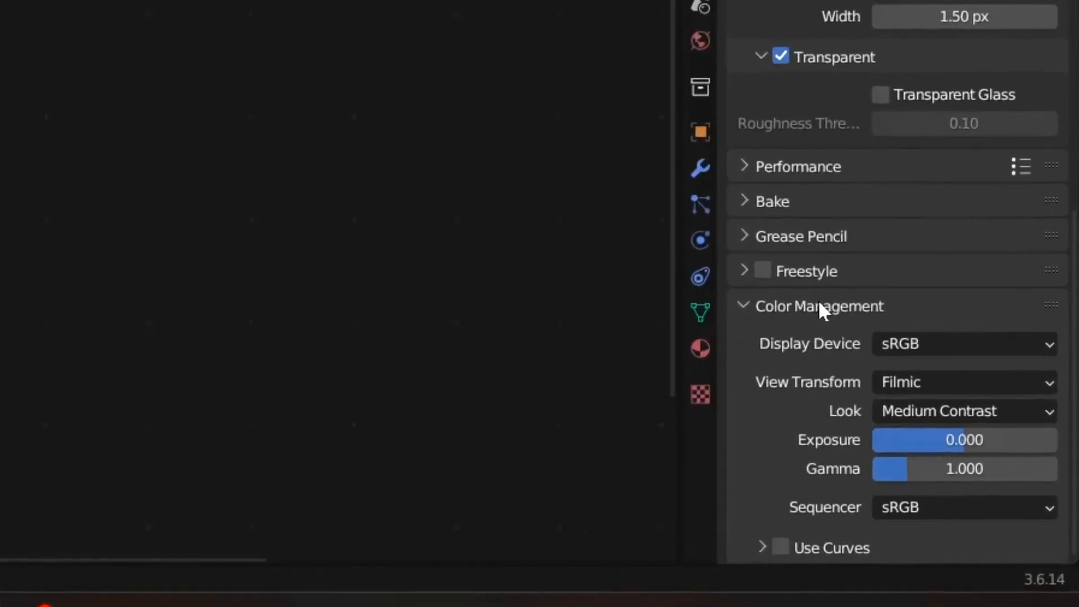
pyautogui.click(835, 340)
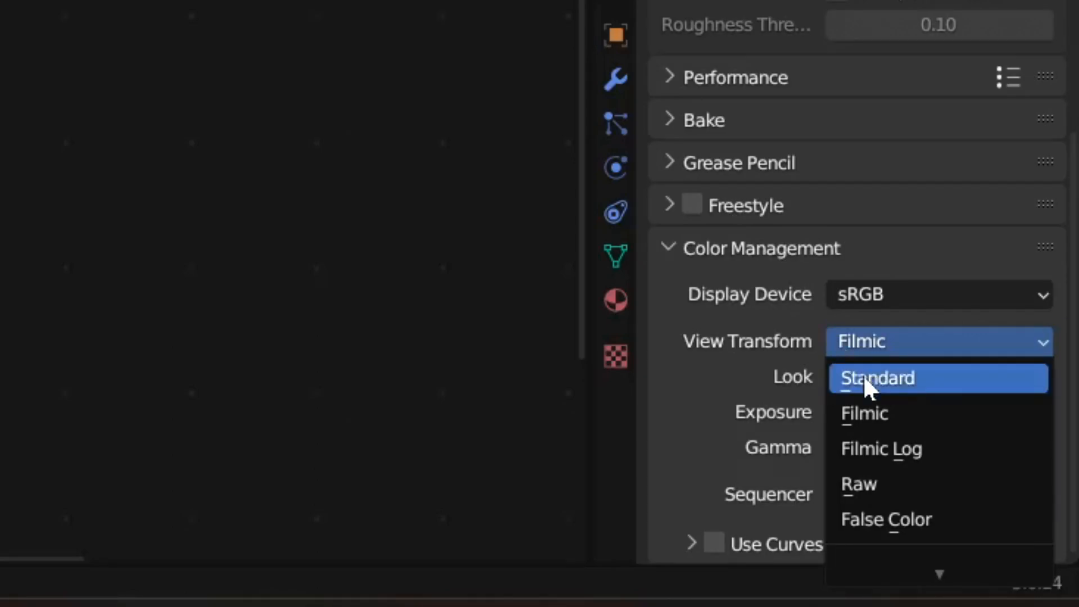
pyautogui.click(837, 378)
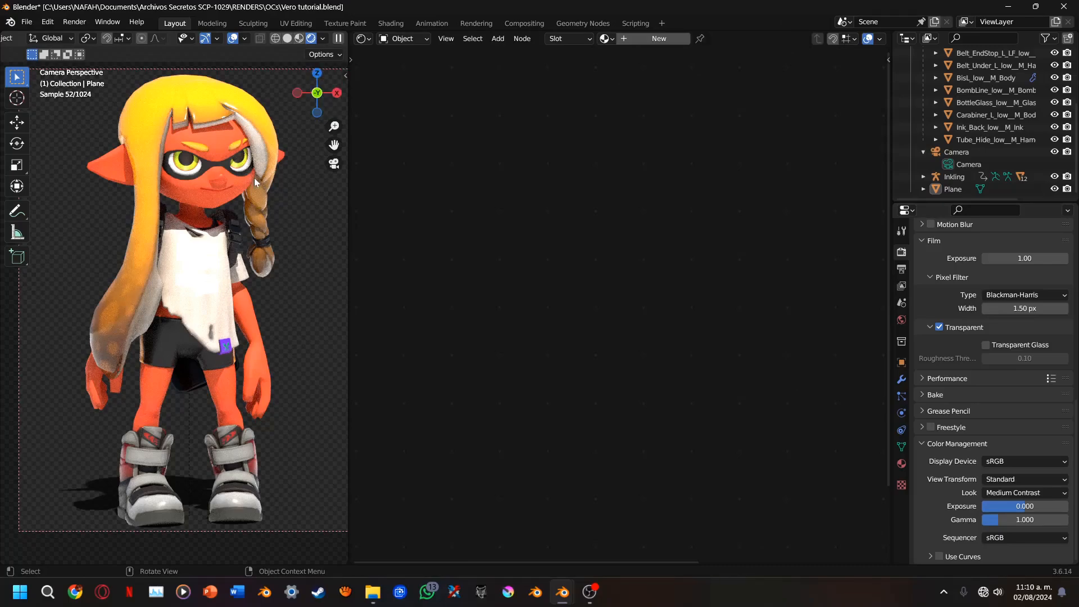
pyautogui.moveTo(332, 147); pyautogui.dragTo(279, 179)
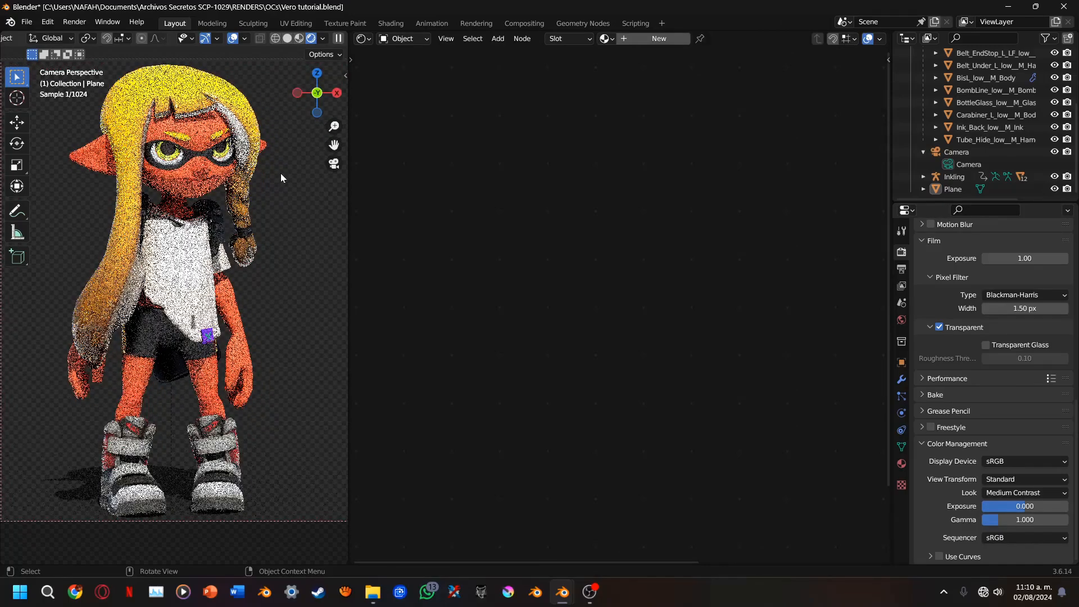
pyautogui.scroll(1, 281, 173)
pyautogui.moveTo(333, 147); pyautogui.dragTo(335, 163)
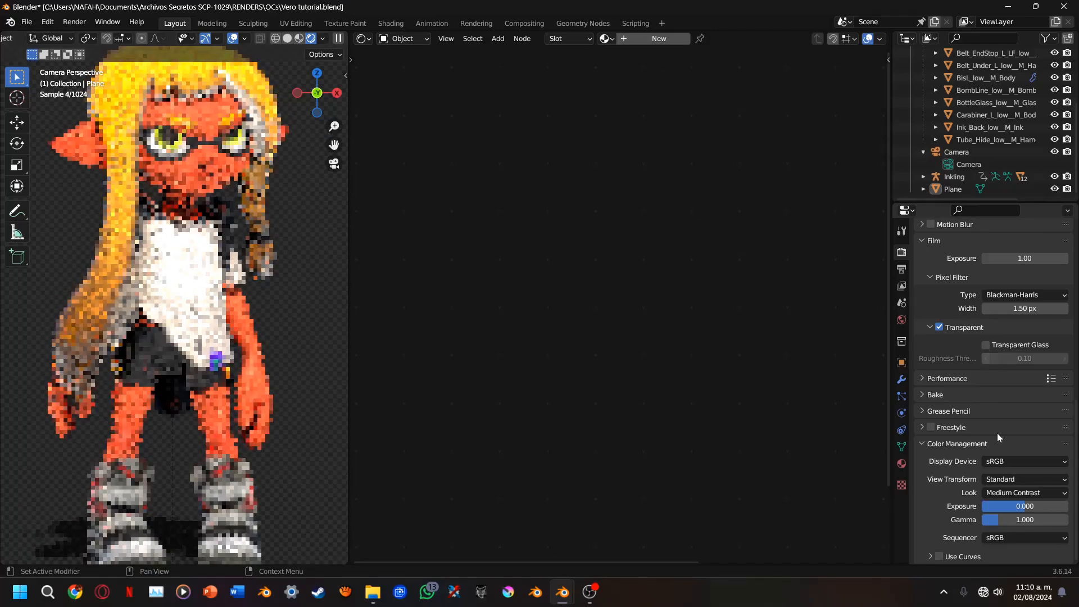
# Switch the color management View Transform back to Filmic and fit the whole camera frame in the viewport
pyautogui.click(1014, 476)
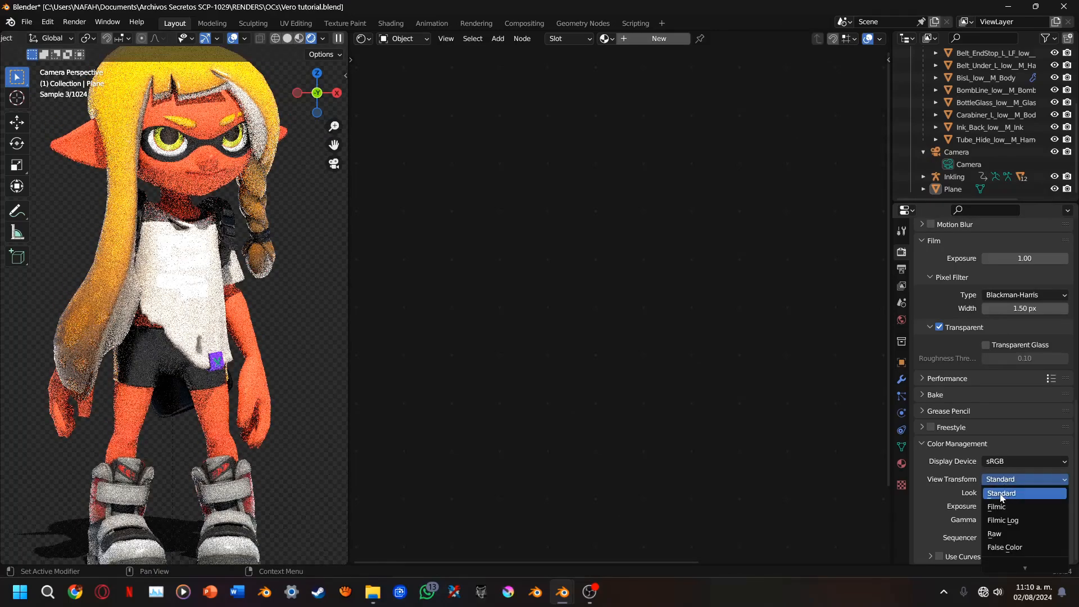
pyautogui.click(997, 507)
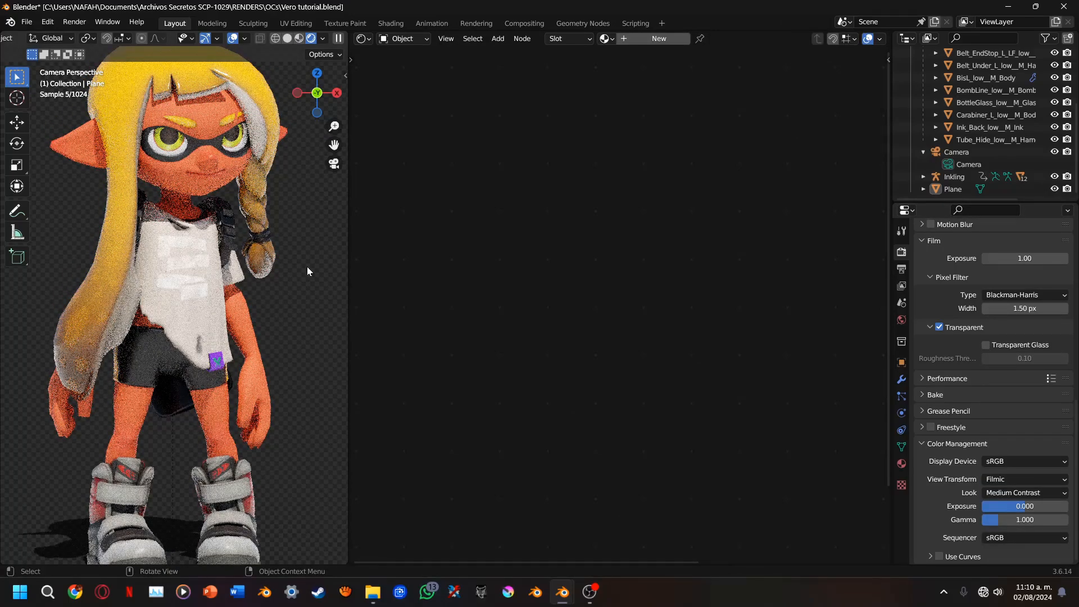
pyautogui.press('Home')
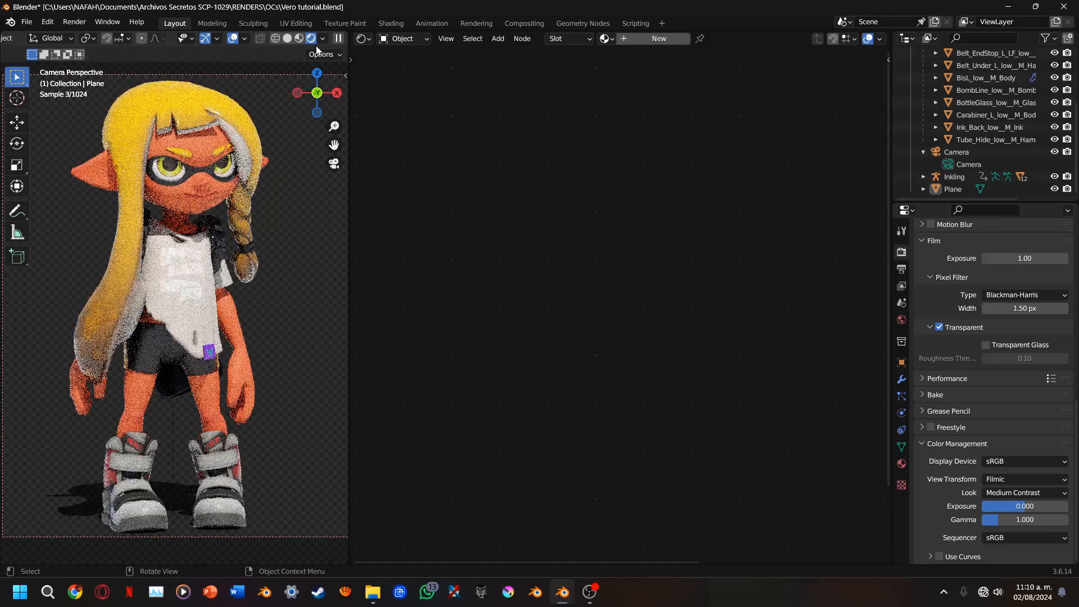